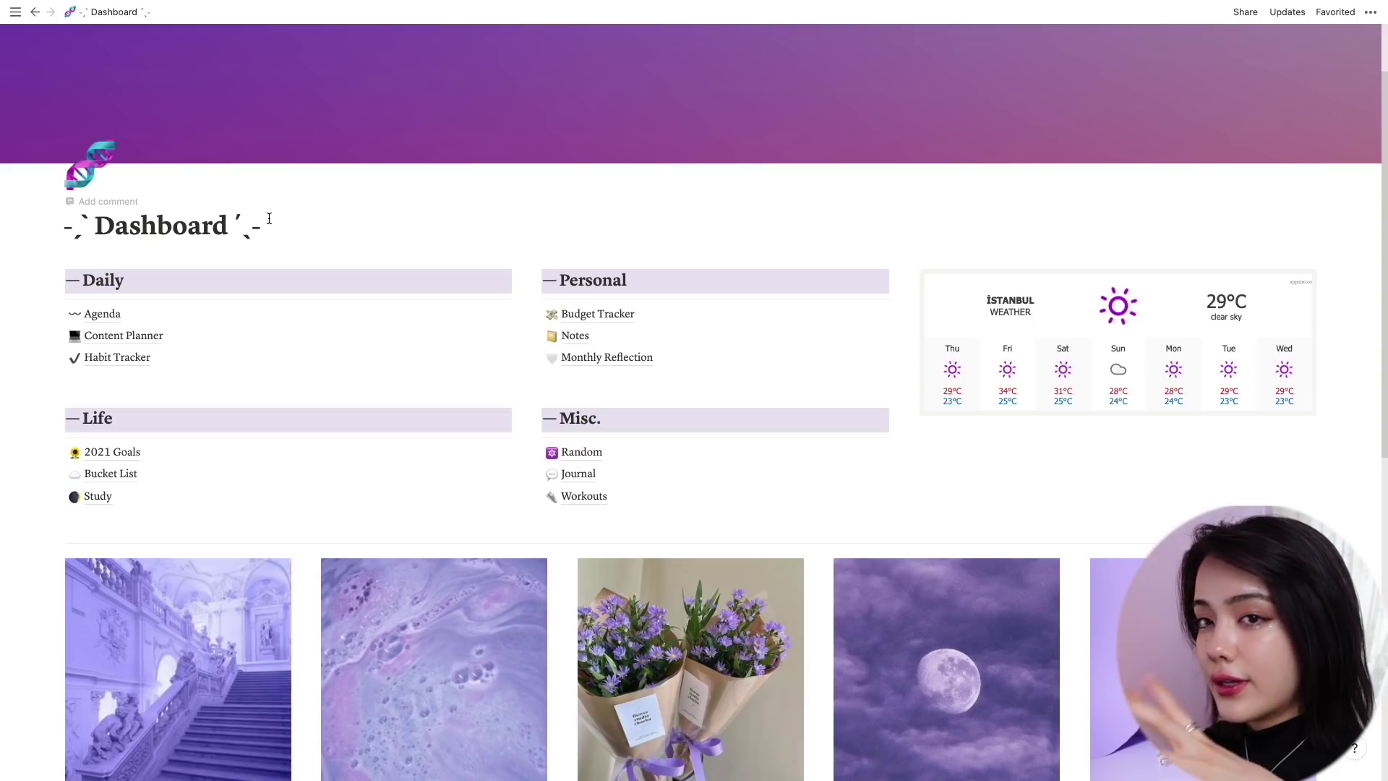
scroll(281, 256, down, 1)
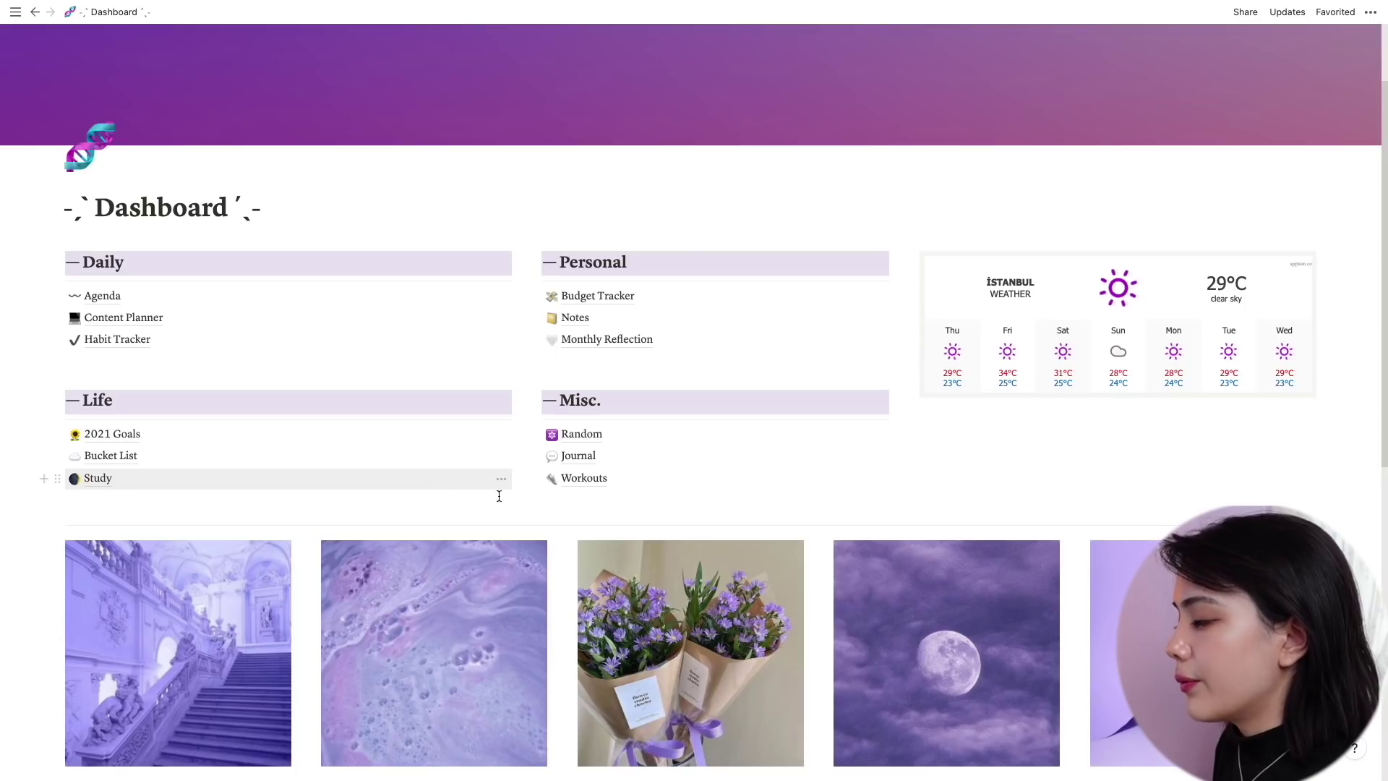
scroll(424, 528, down, 2)
scroll(425, 535, up, 4)
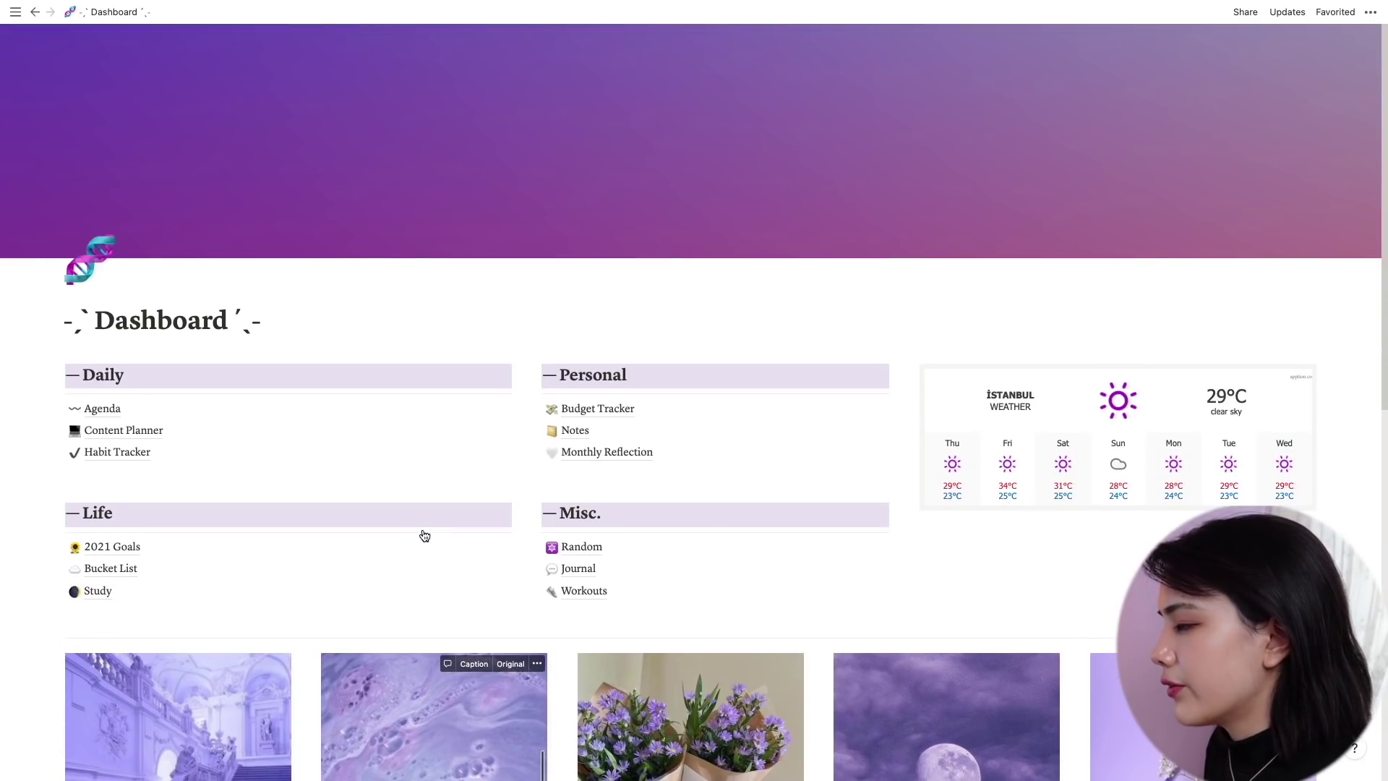
scroll(425, 536, down, 4)
scroll(424, 535, up, 1)
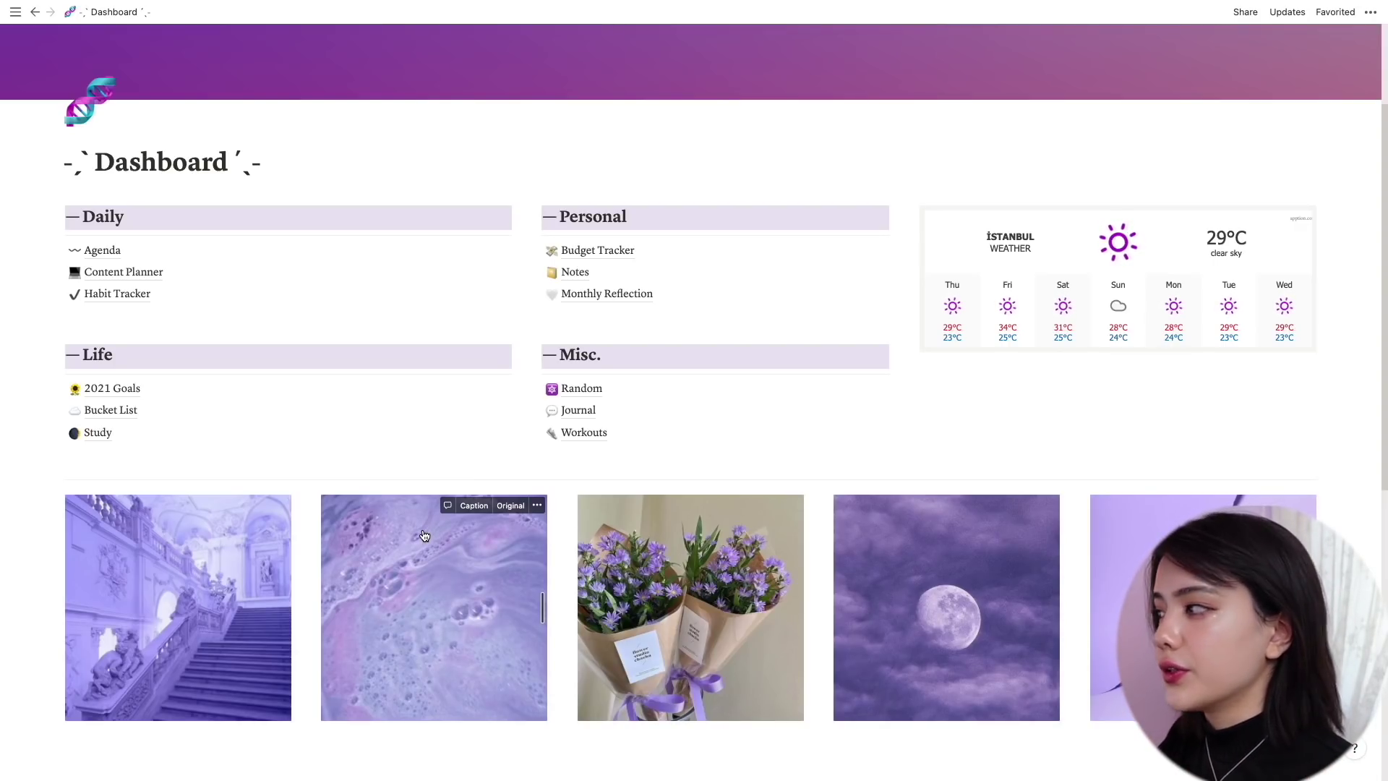
scroll(706, 94, up, 3)
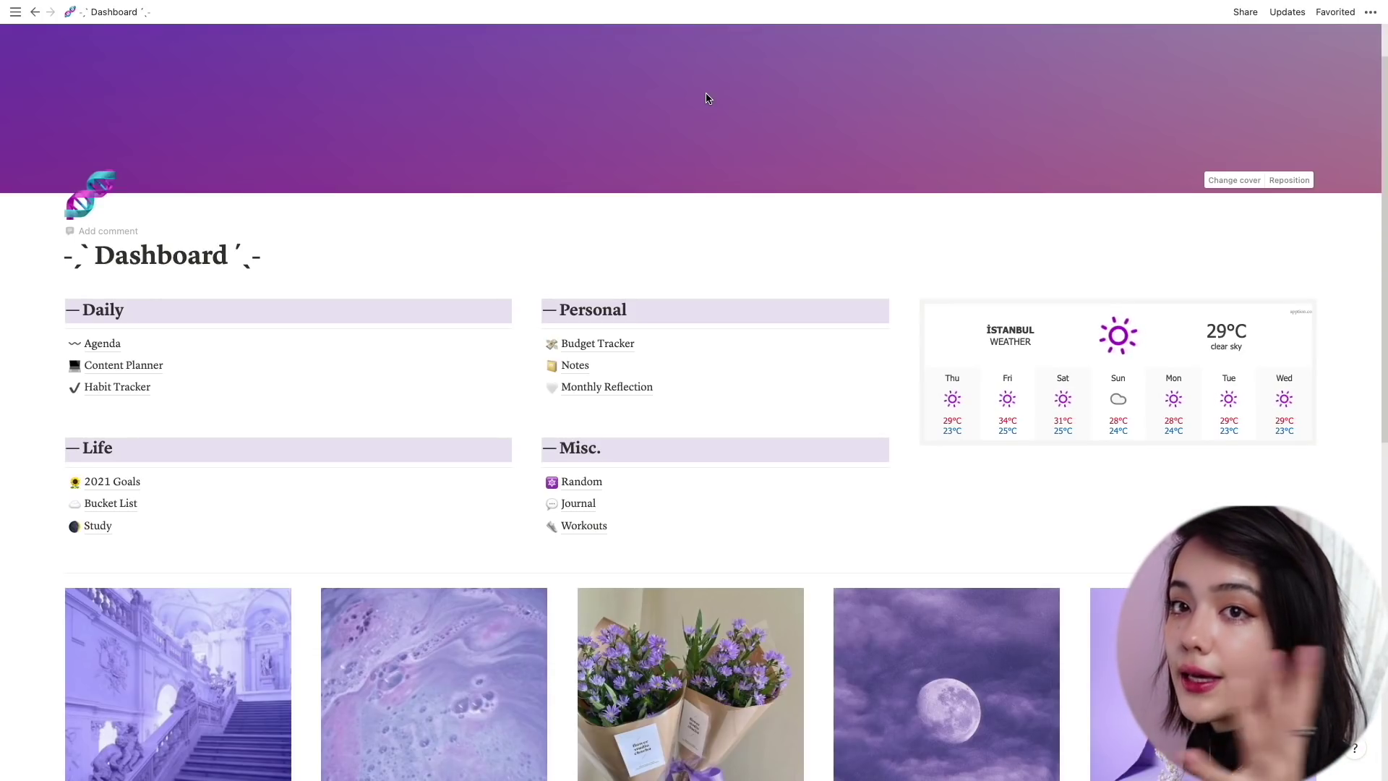
Step: Open the Dashboard page's sharing options with its public web link and take the window out of full screen
mouse_move(241, 9)
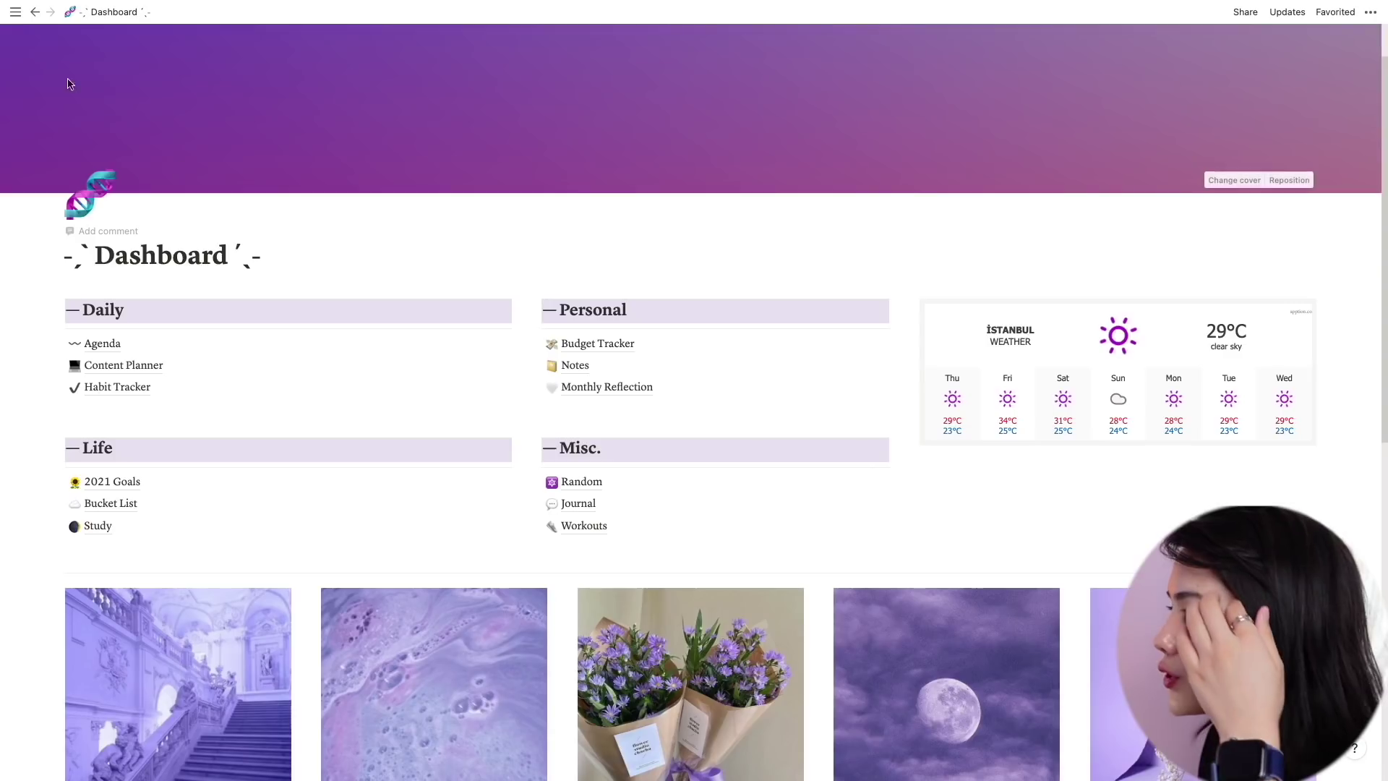
click(1245, 12)
mouse_move(811, 4)
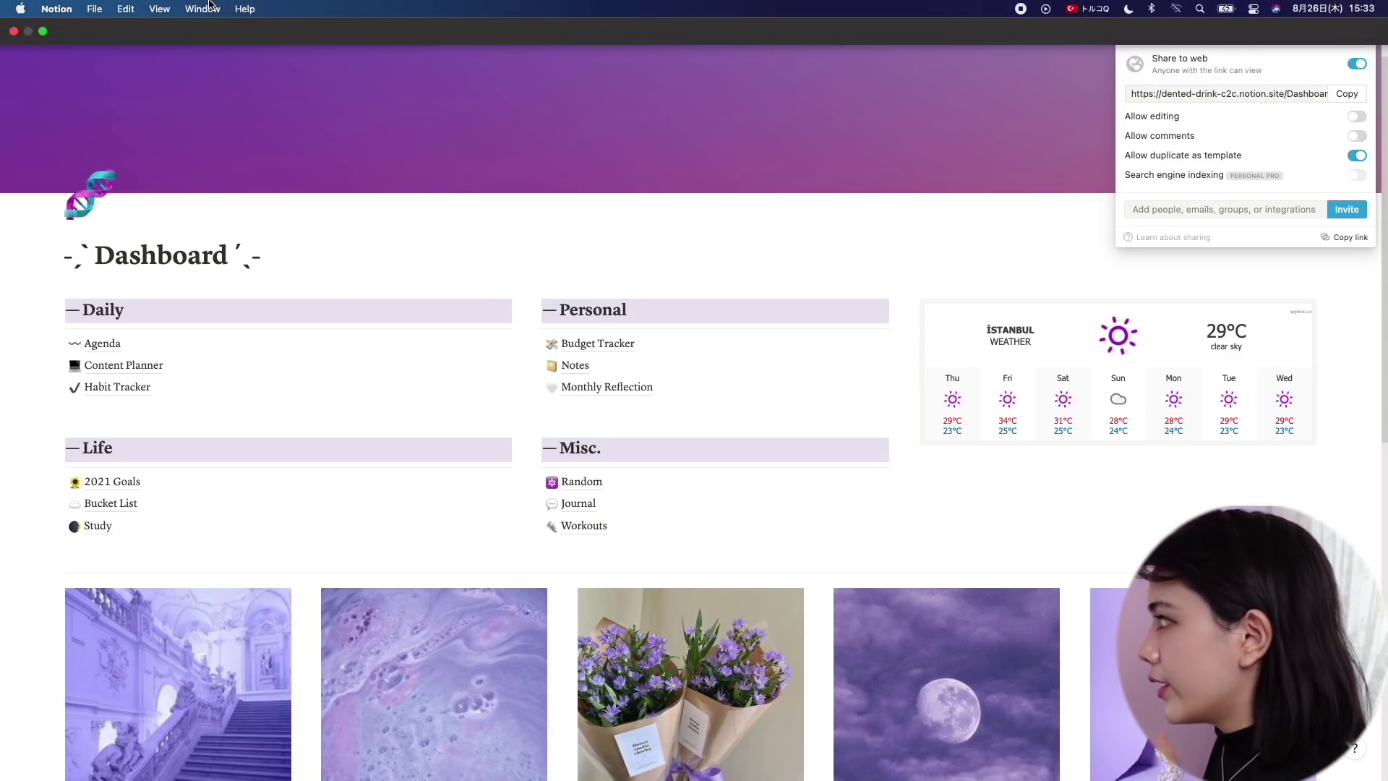
mouse_move(43, 34)
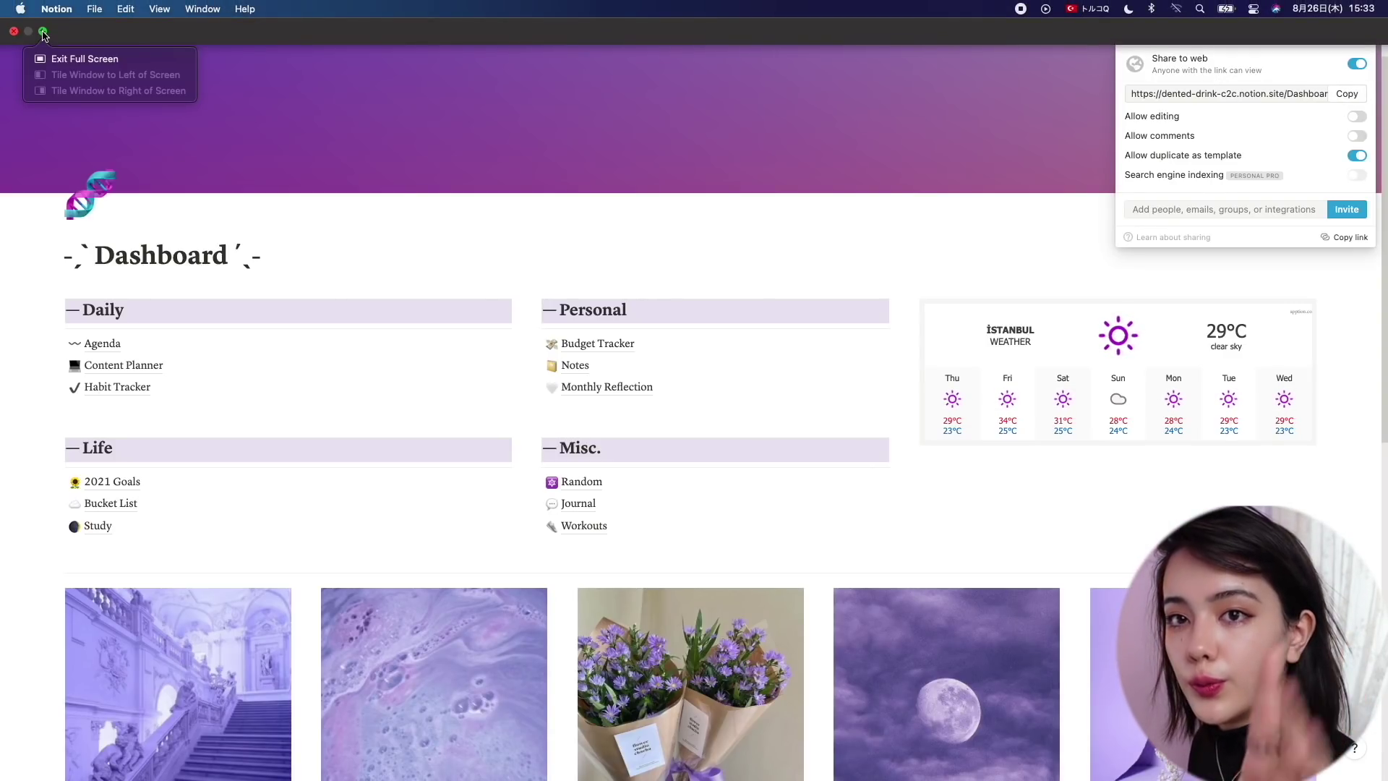
click(44, 34)
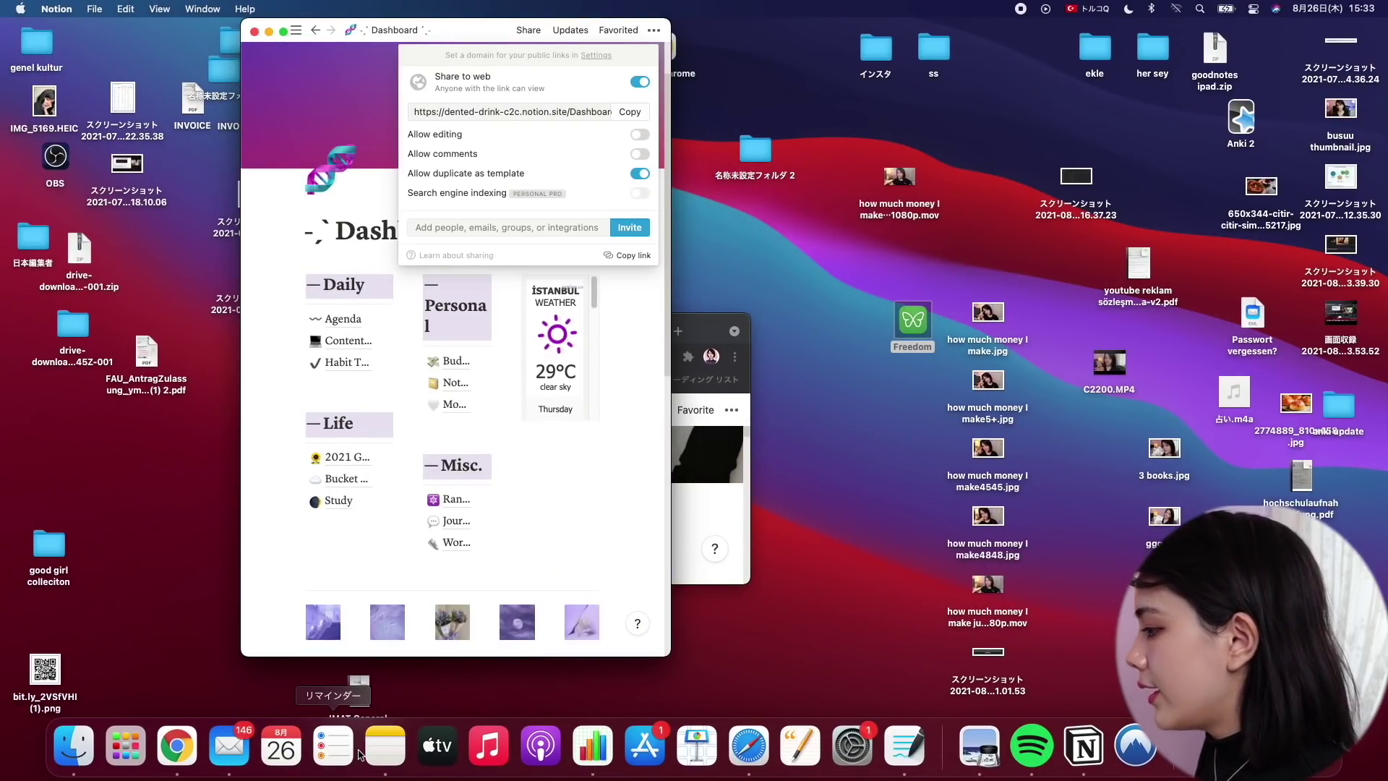
Step: Paste the dashboard's public link into a new note in Notes and open it in Chrome in full screen
click(391, 758)
key(super+n)
text(https://dented-drink-c2c.notion.site/Dashboard-ebc77381b69d49b2aae54b76581566a5)
click(1159, 136)
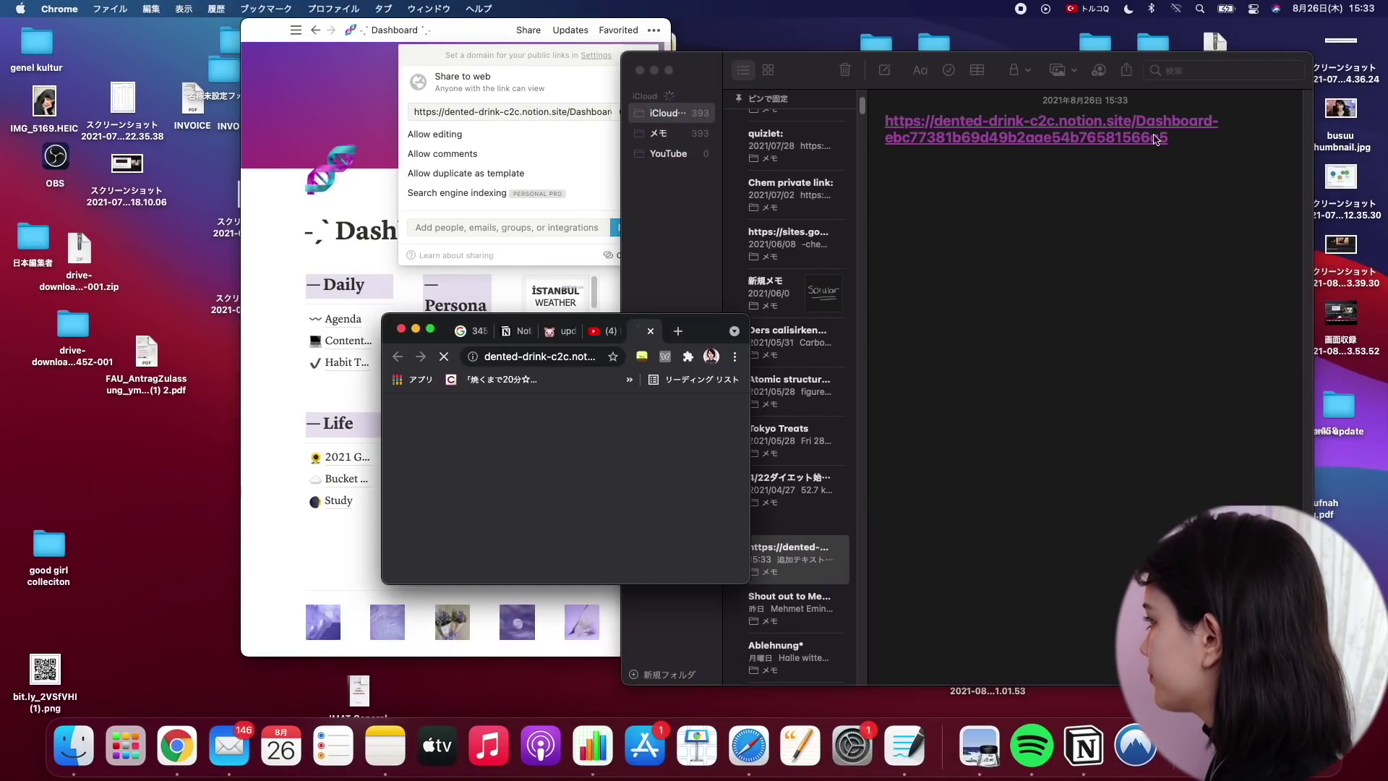
click(432, 332)
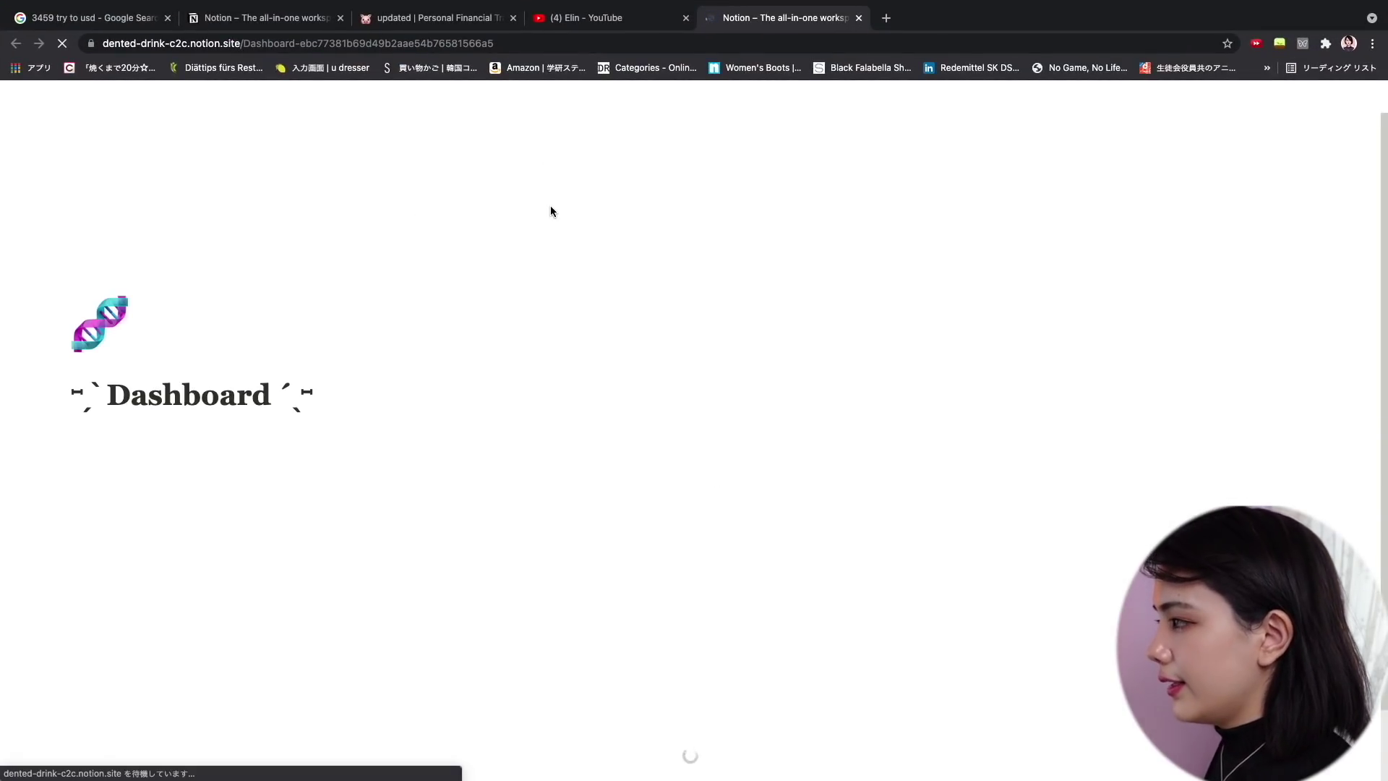
Step: Duplicate the shared Dashboard page into the first workspace offered and exit Chrome's full screen
scroll(540, 304, down, 2)
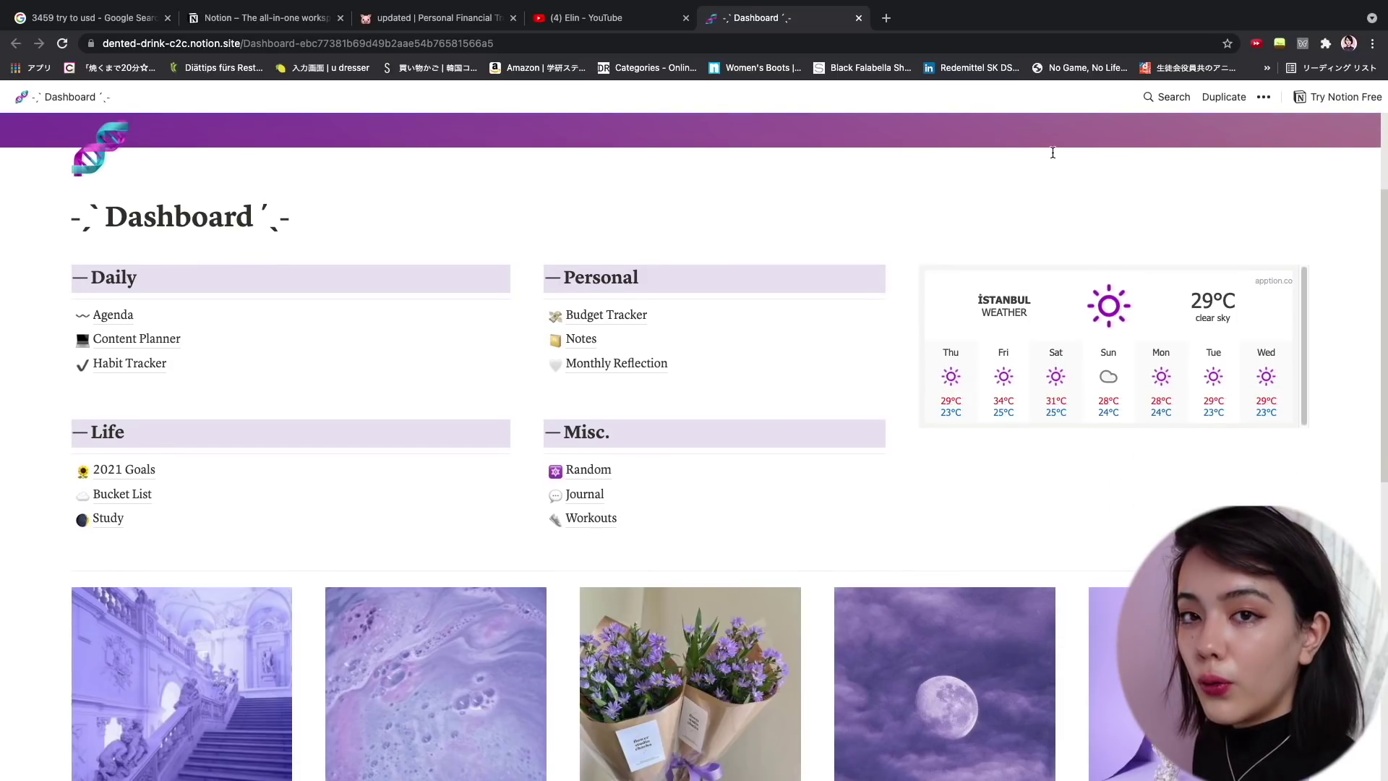
click(1210, 102)
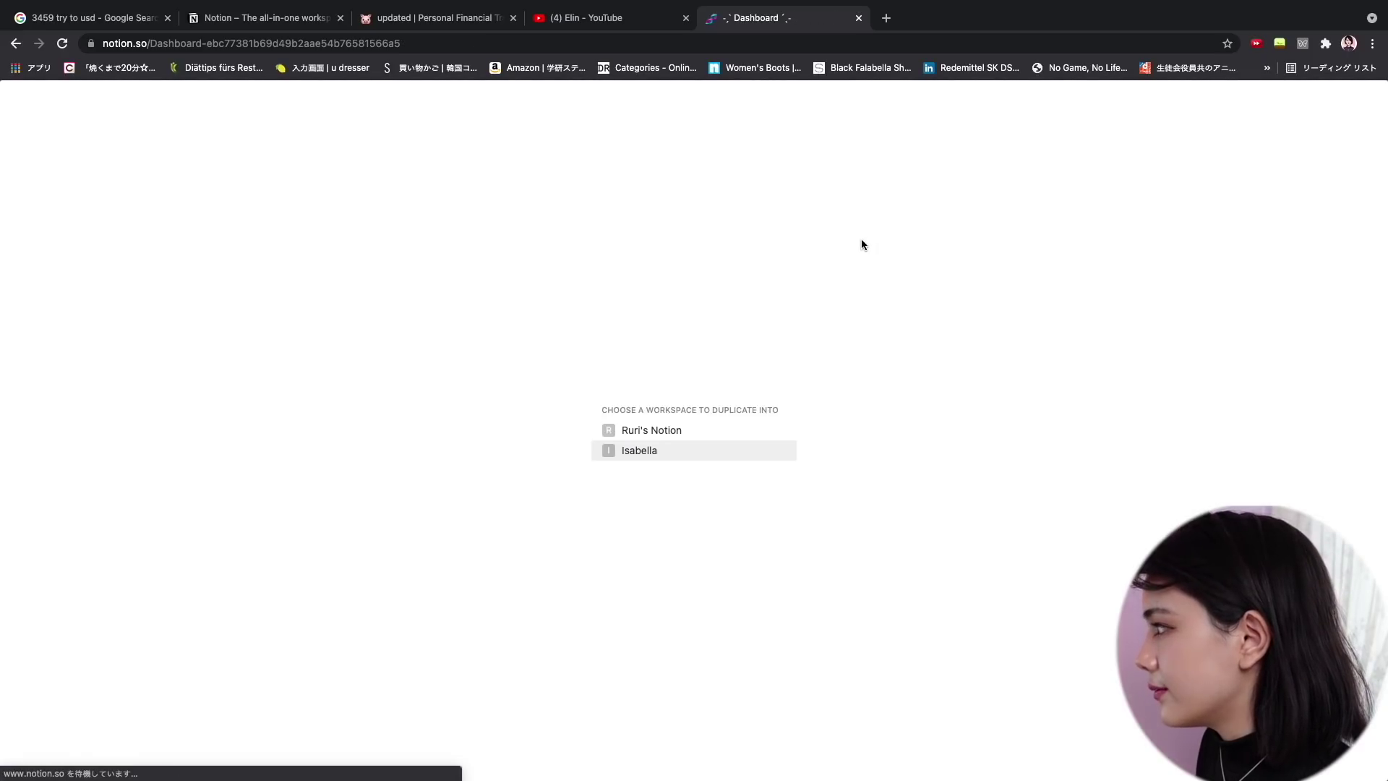
click(605, 432)
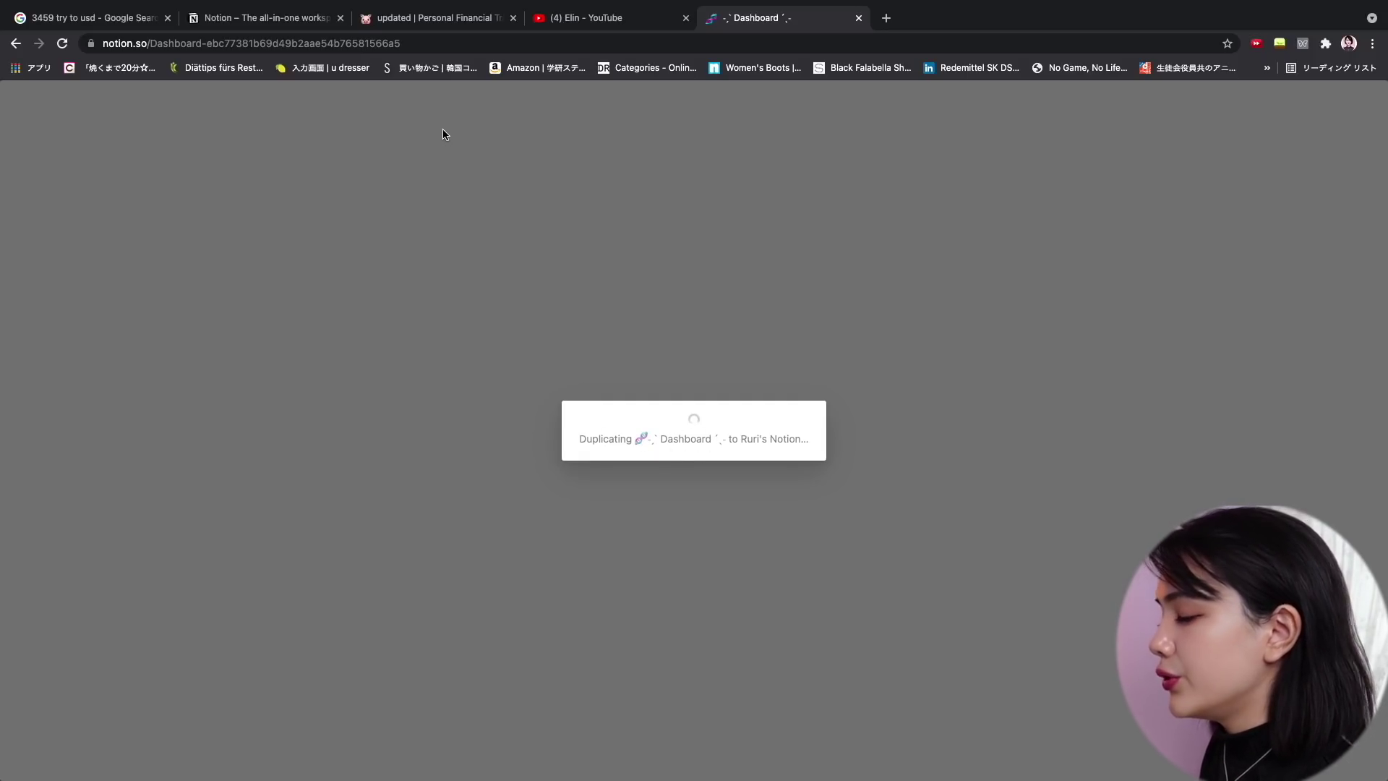
mouse_move(350, 1)
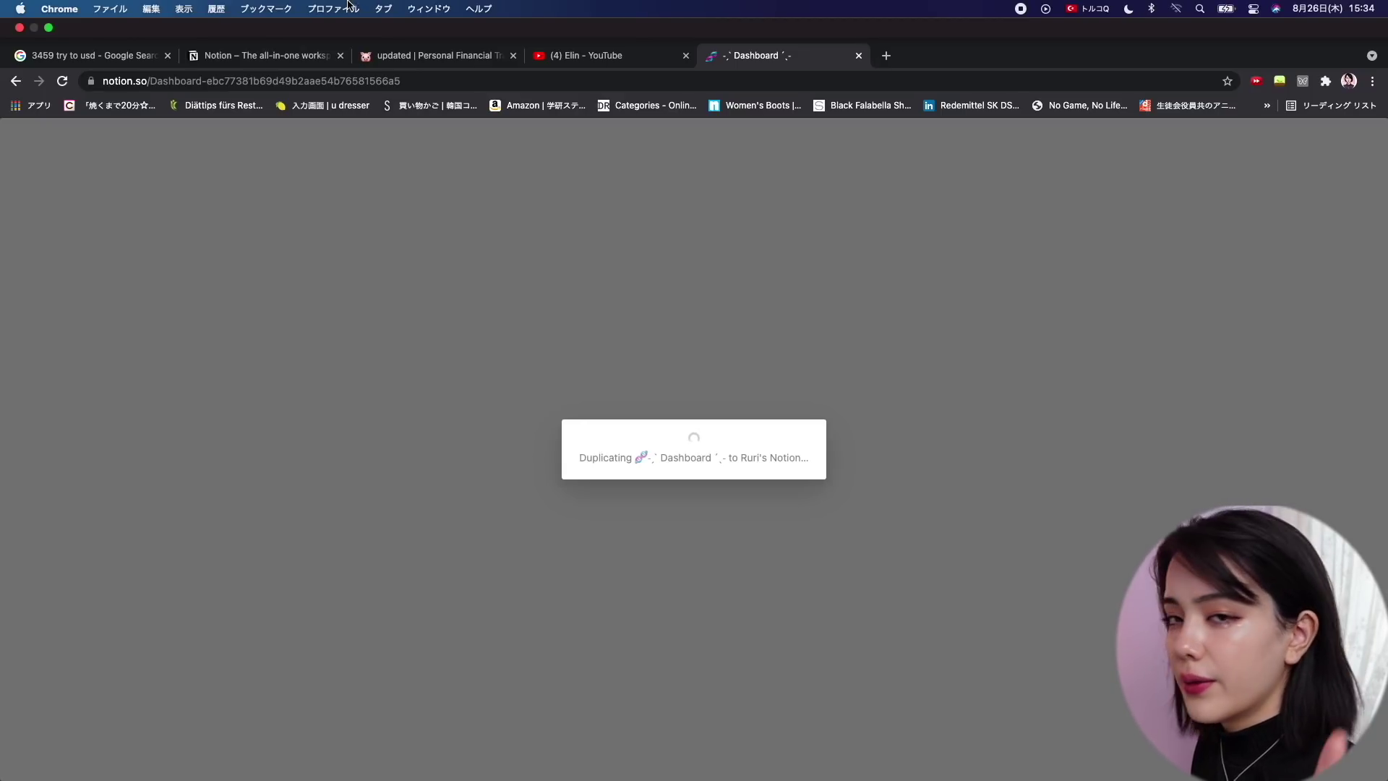
click(49, 28)
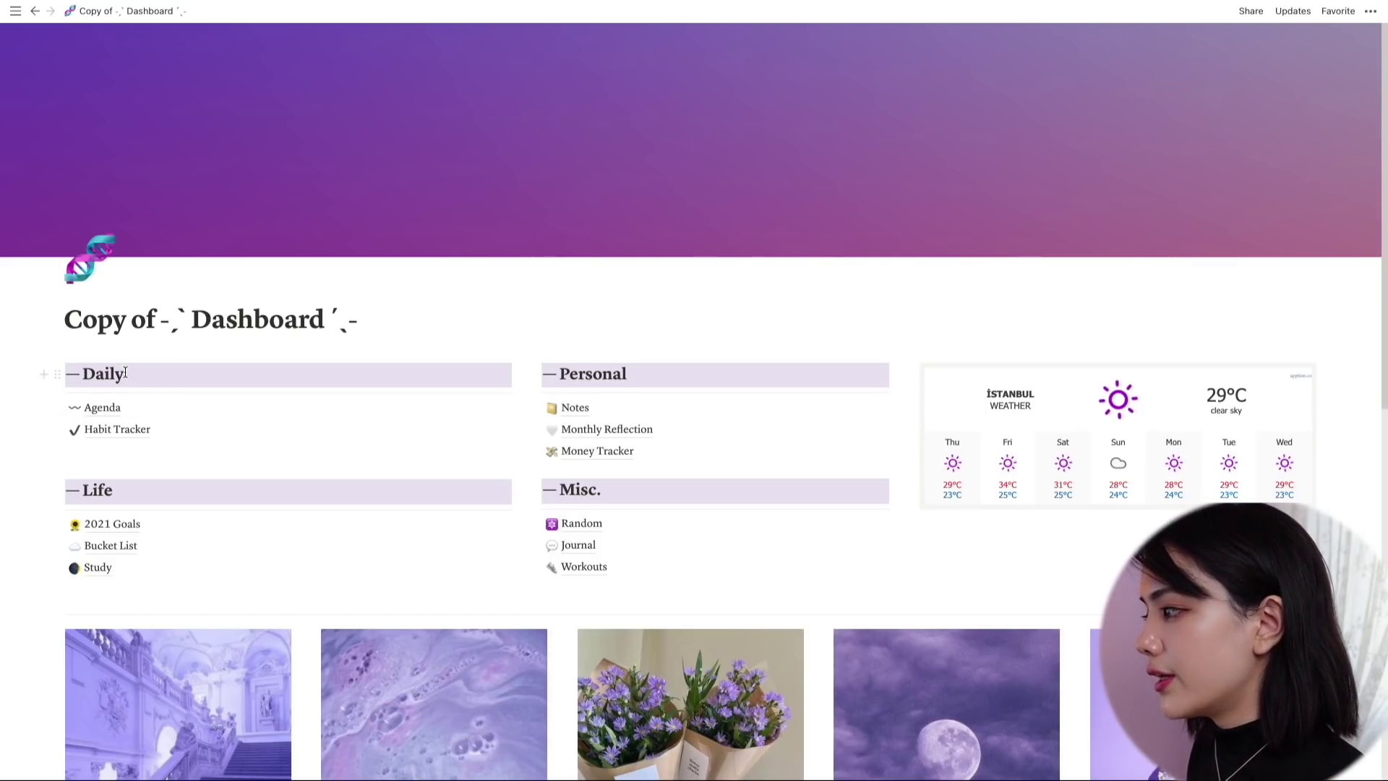
Step: Open the Agenda page of the duplicated dashboard in Notion and review its calendar, to-do list and habit trackers
click(130, 418)
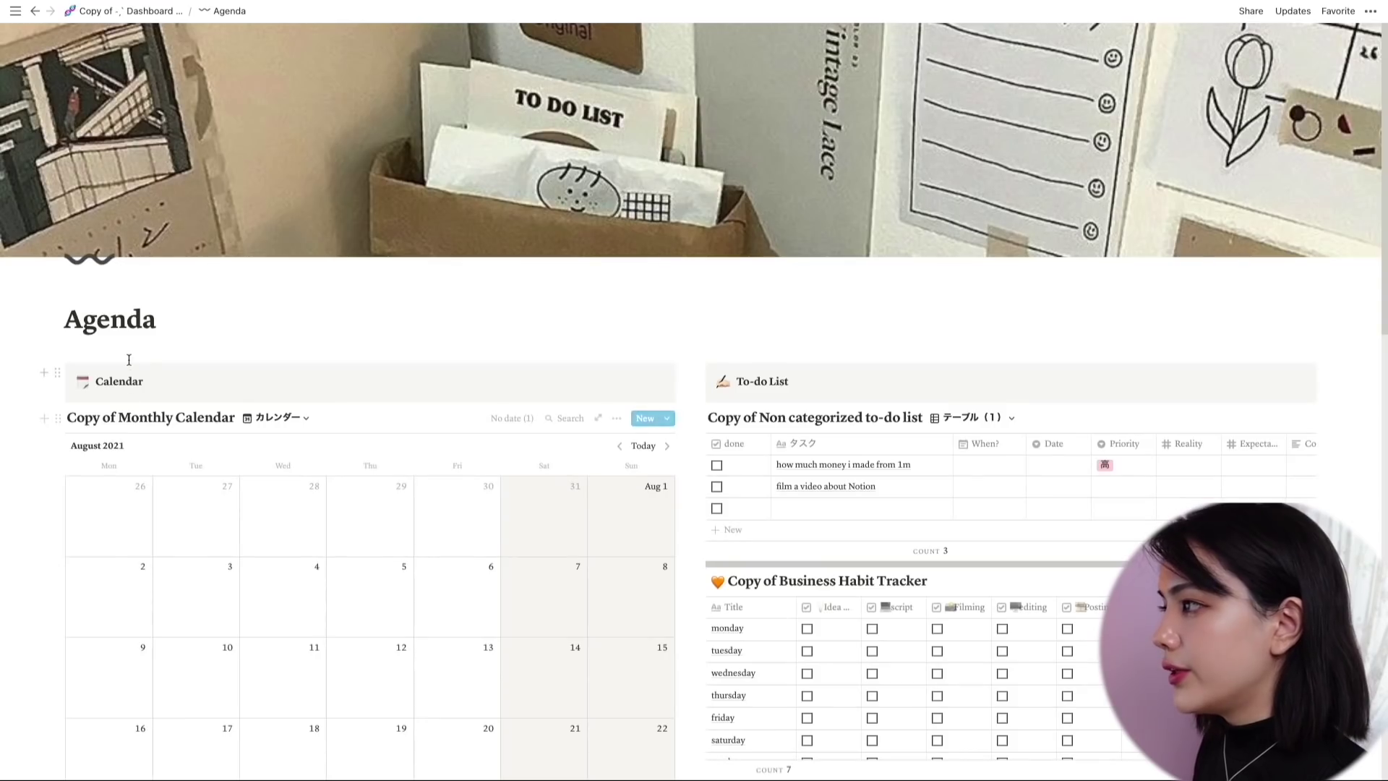
scroll(243, 224, down, 3)
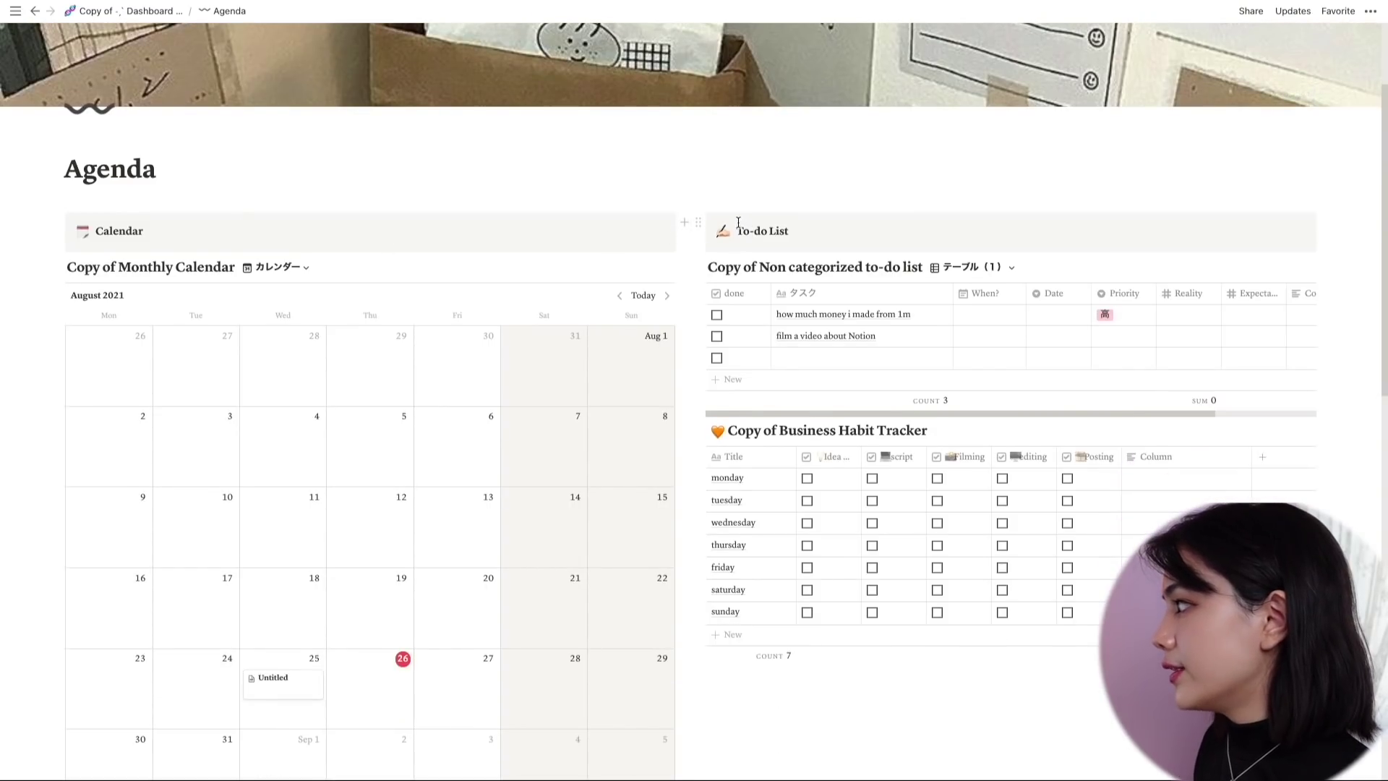
scroll(738, 224, down, 2)
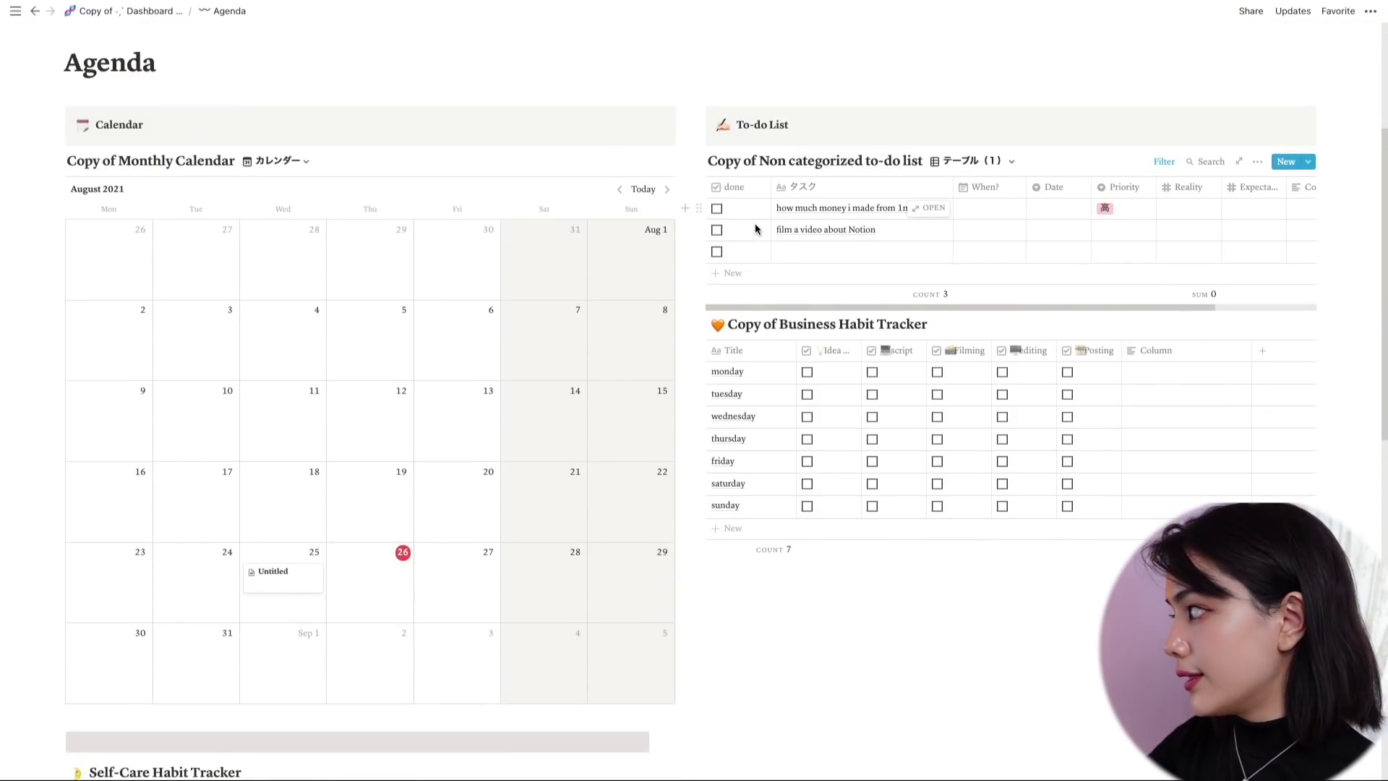
scroll(739, 116, down, 4)
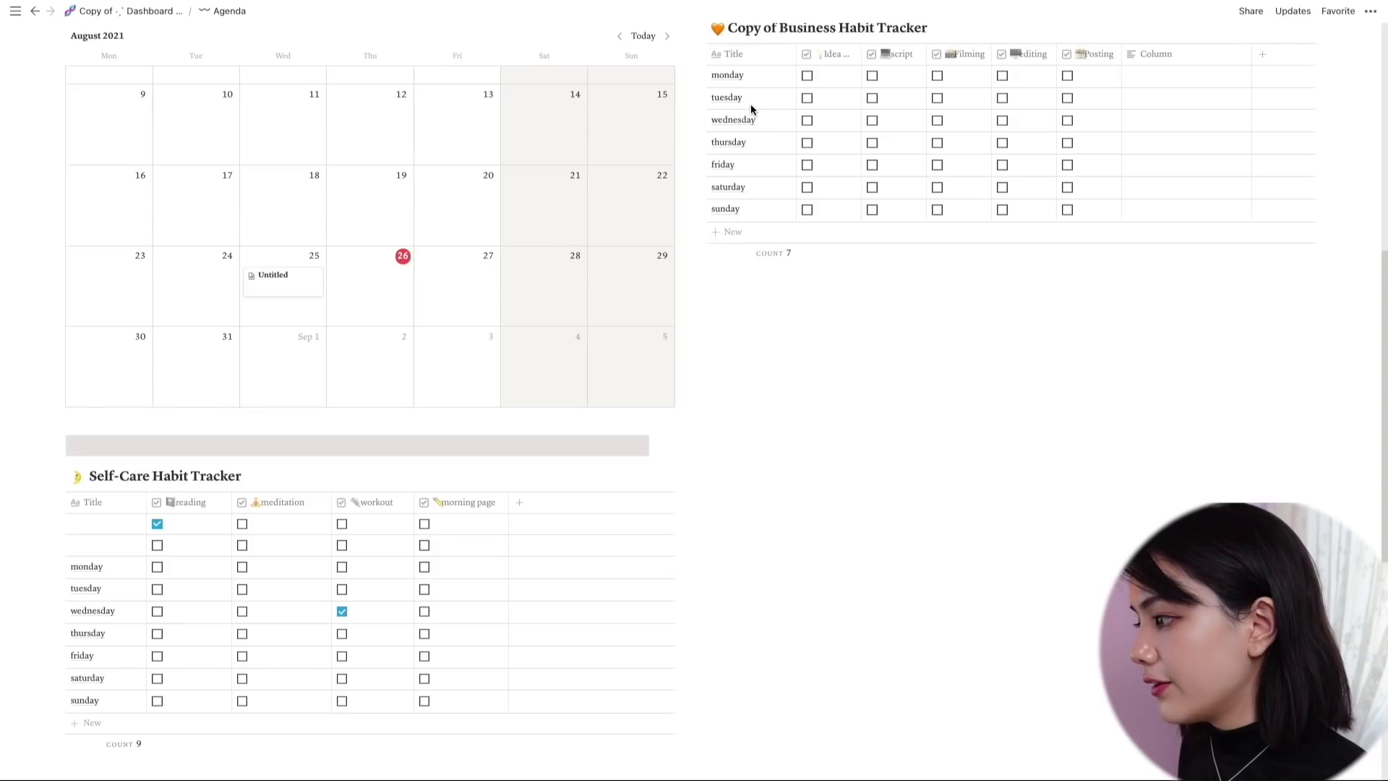
scroll(541, 505, up, 2)
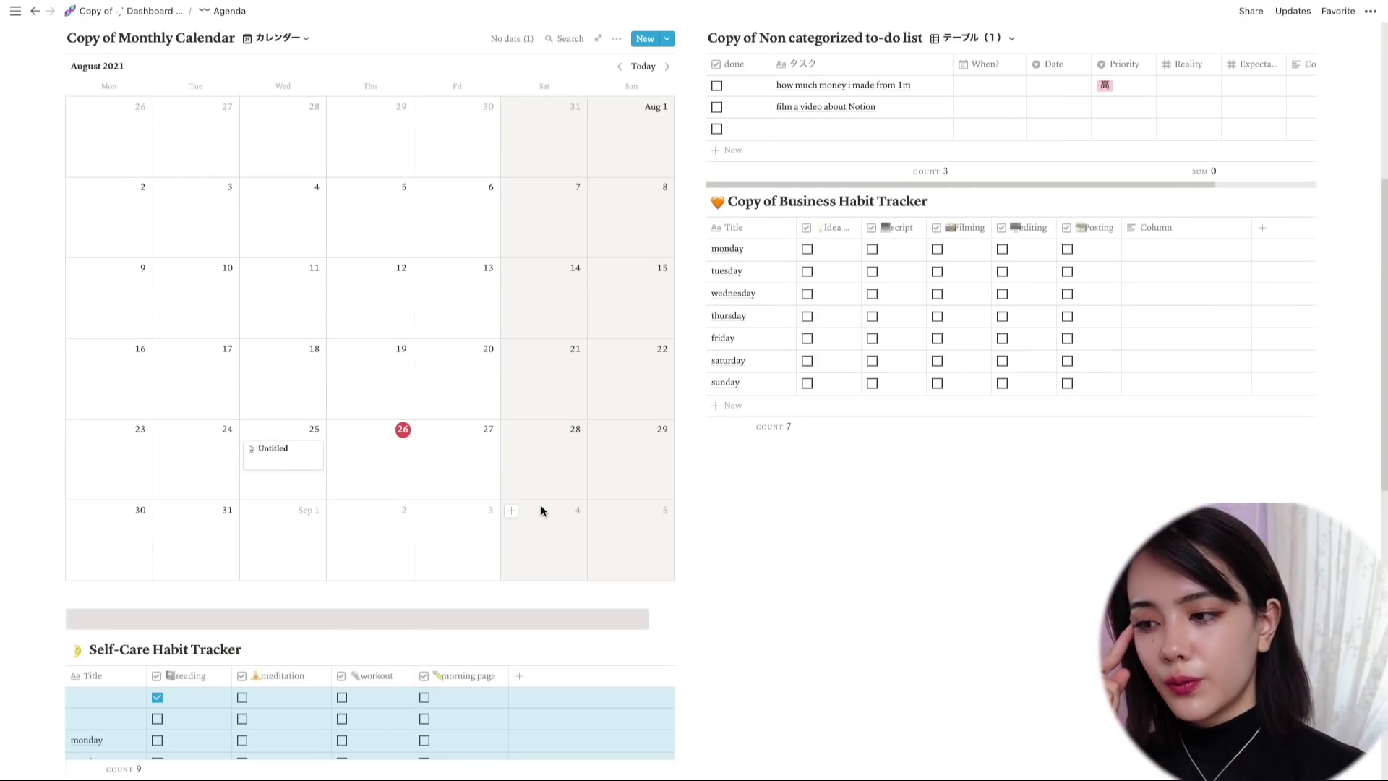
scroll(851, 491, up, 3)
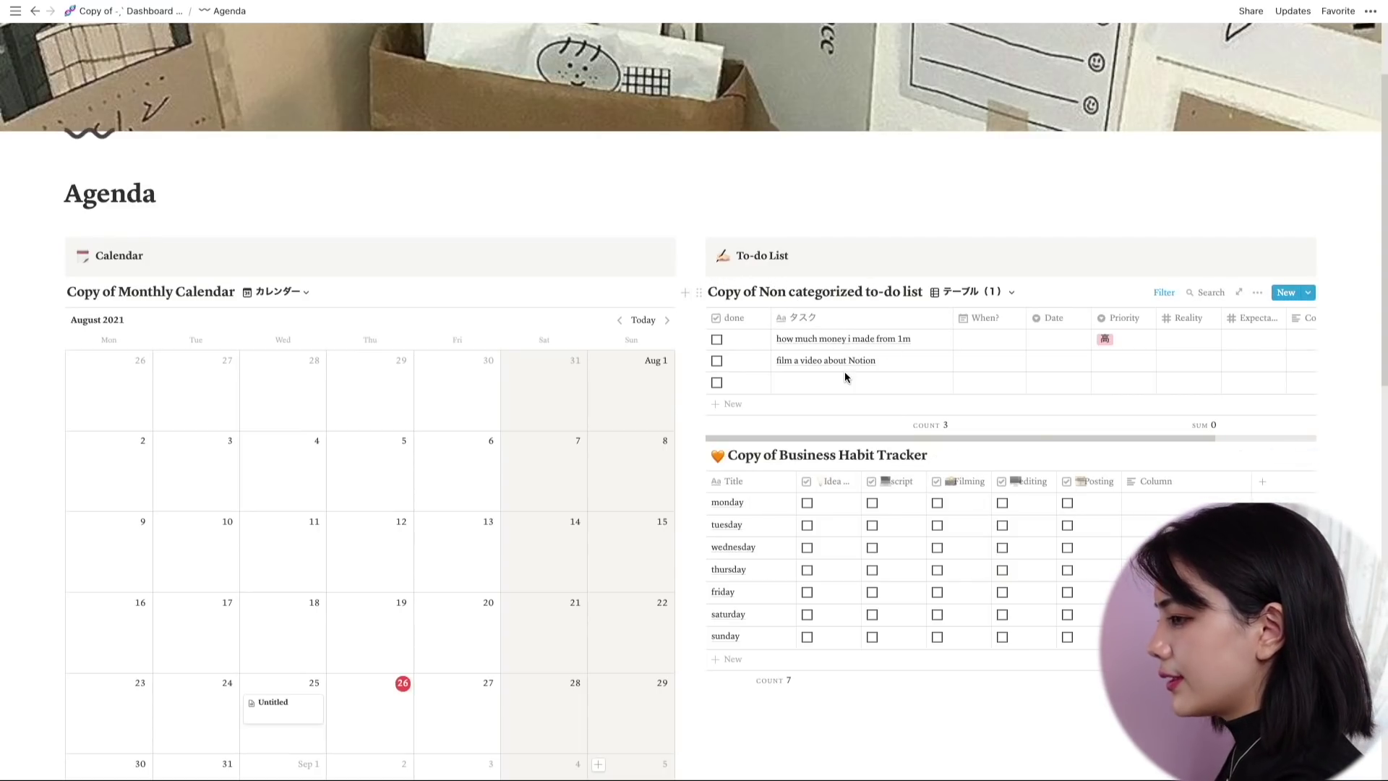
Step: Enter "go to the supermarket" as the task in the empty third row of the to-do list
click(840, 391)
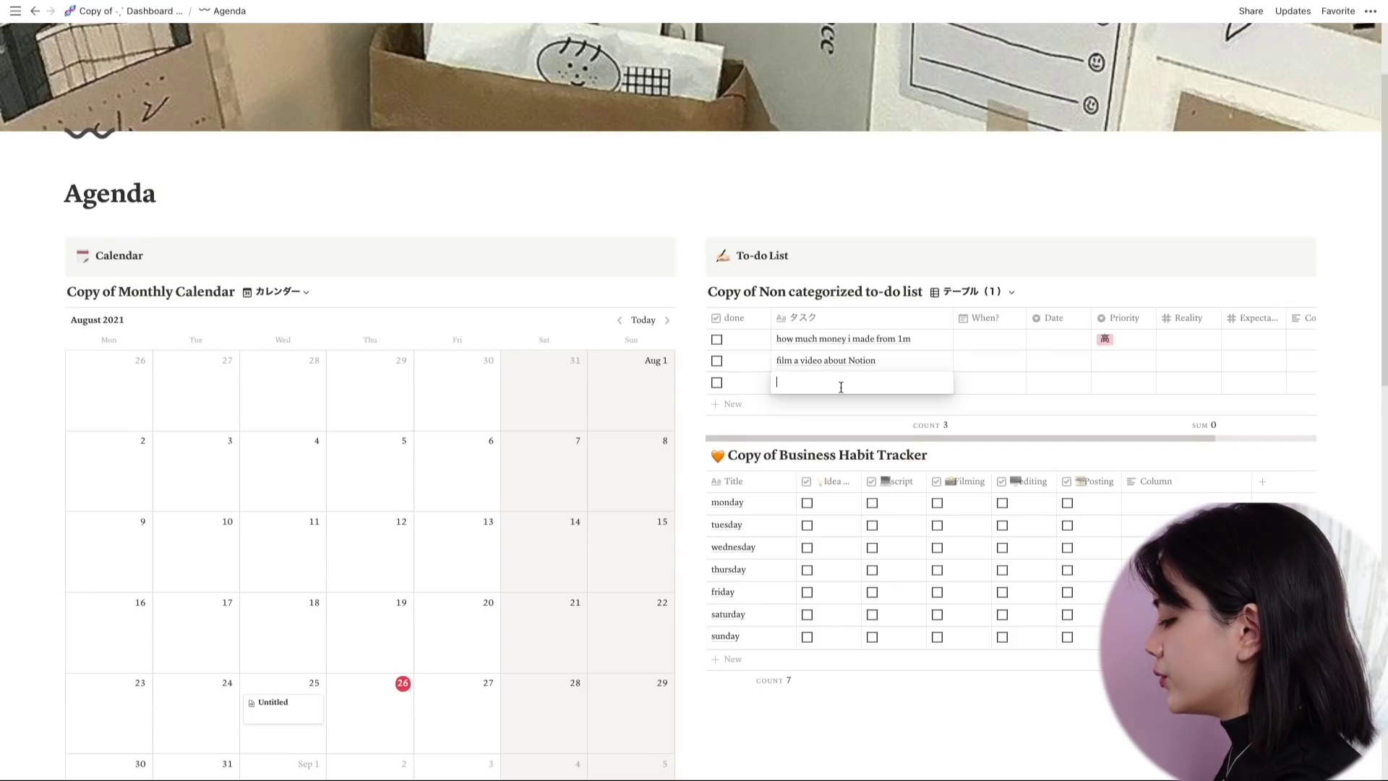
text(go)
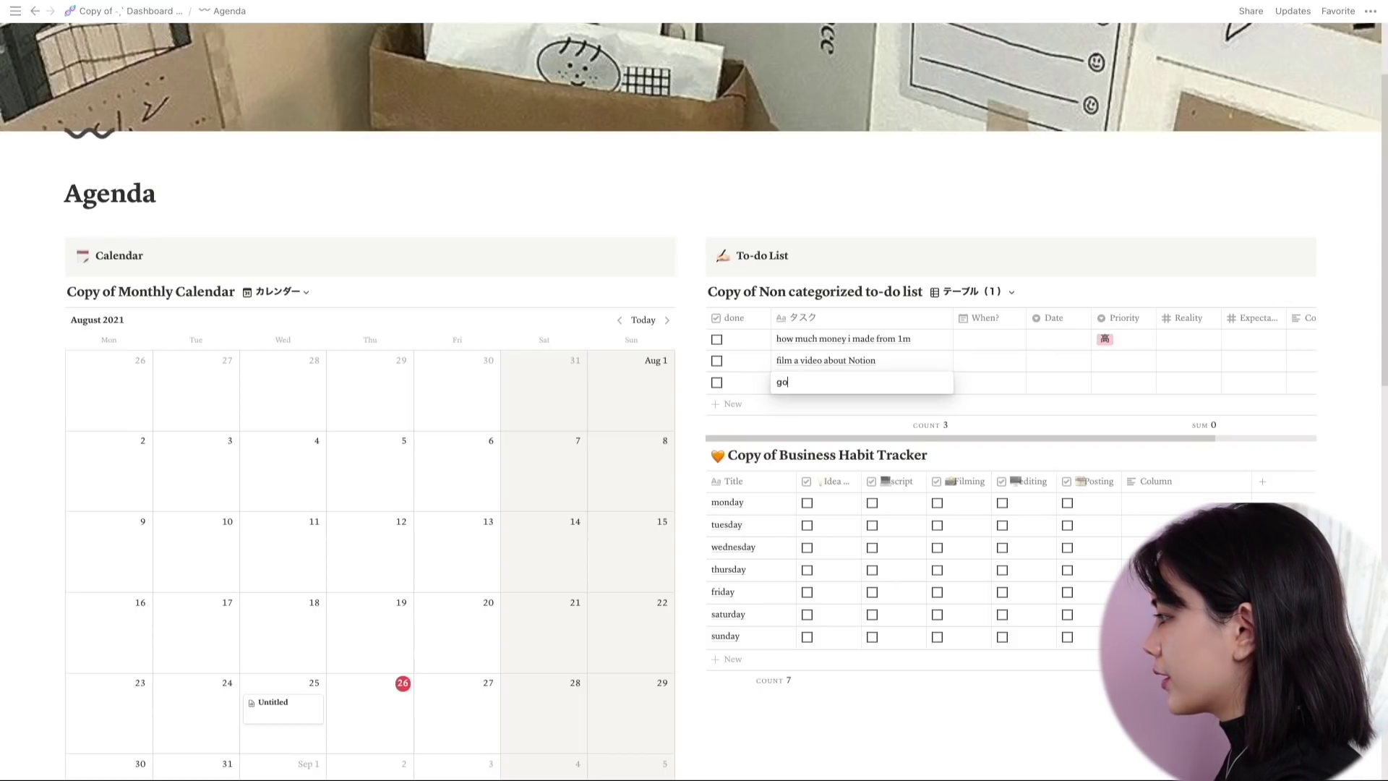
text( to the supermarket)
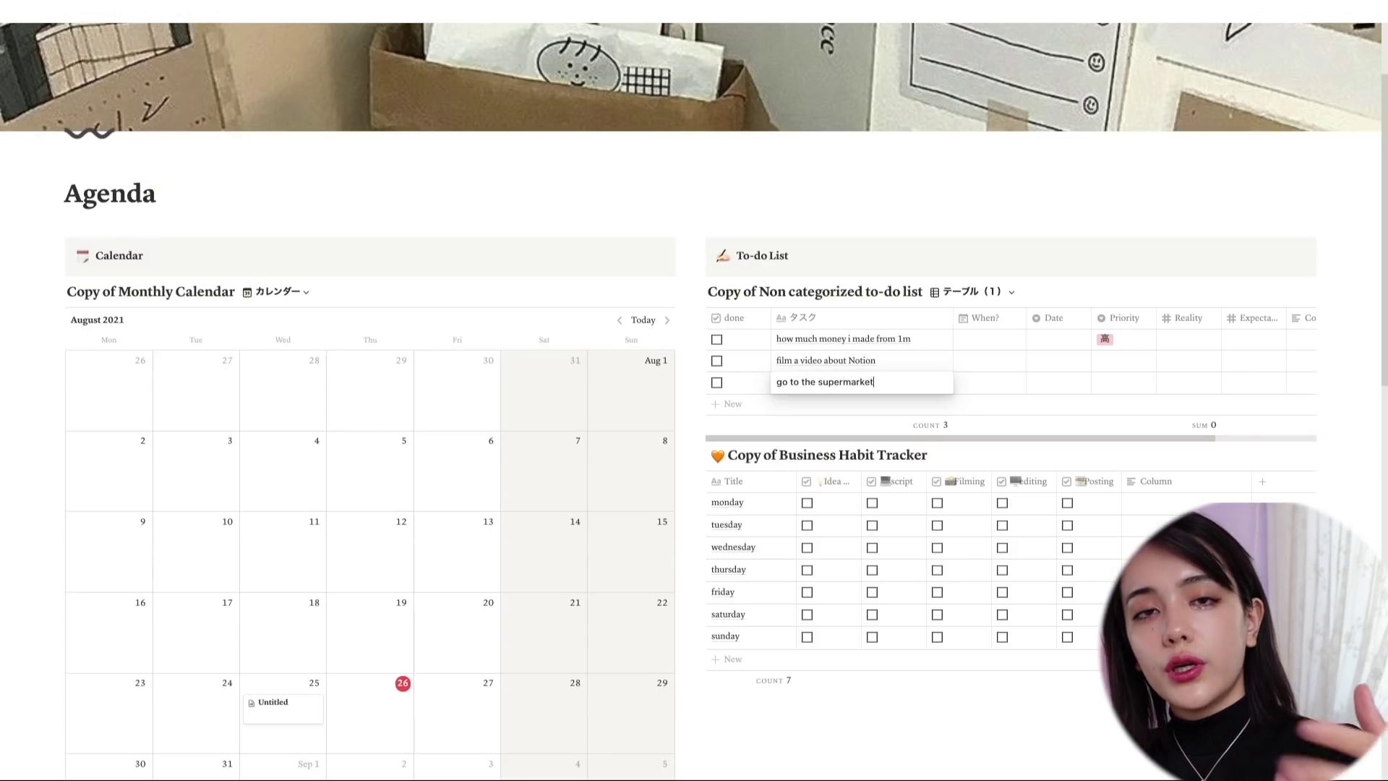
key(Return)
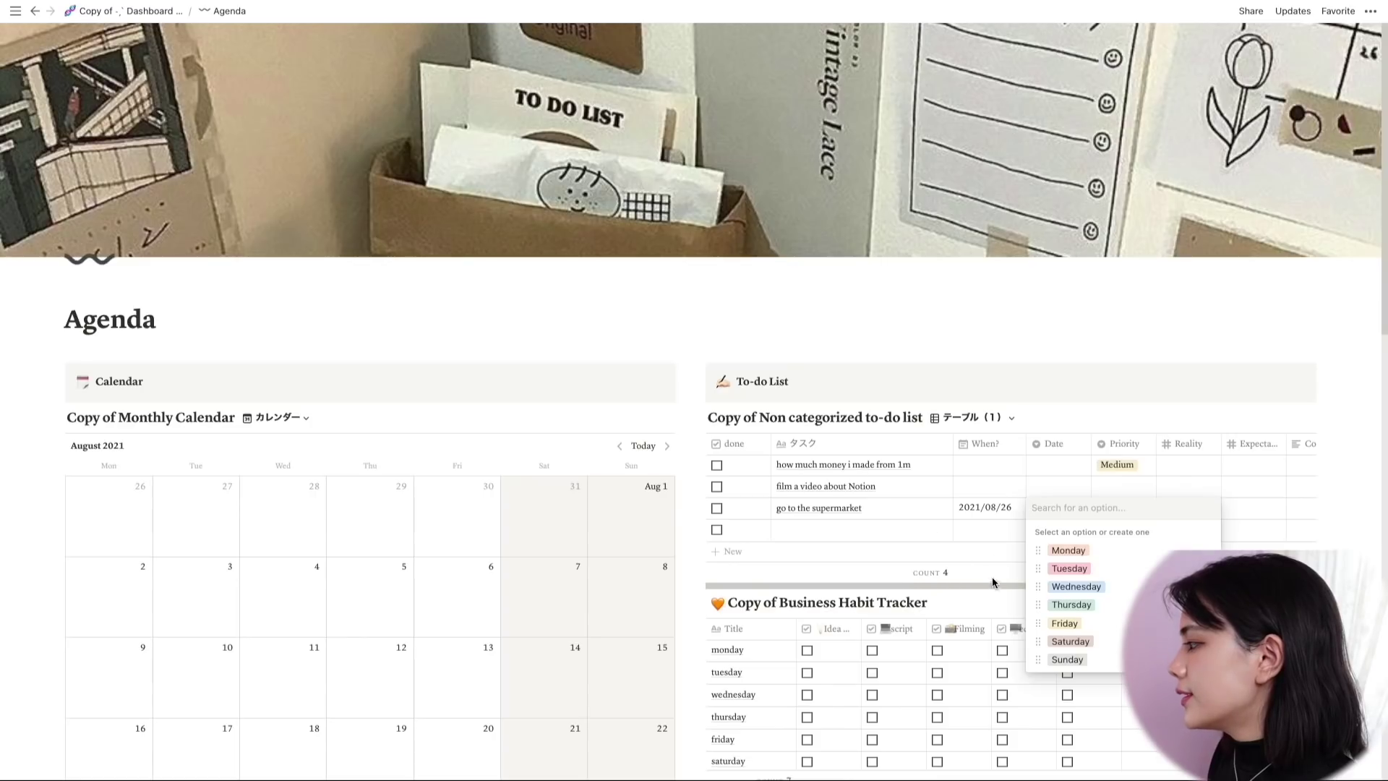
key(Escape)
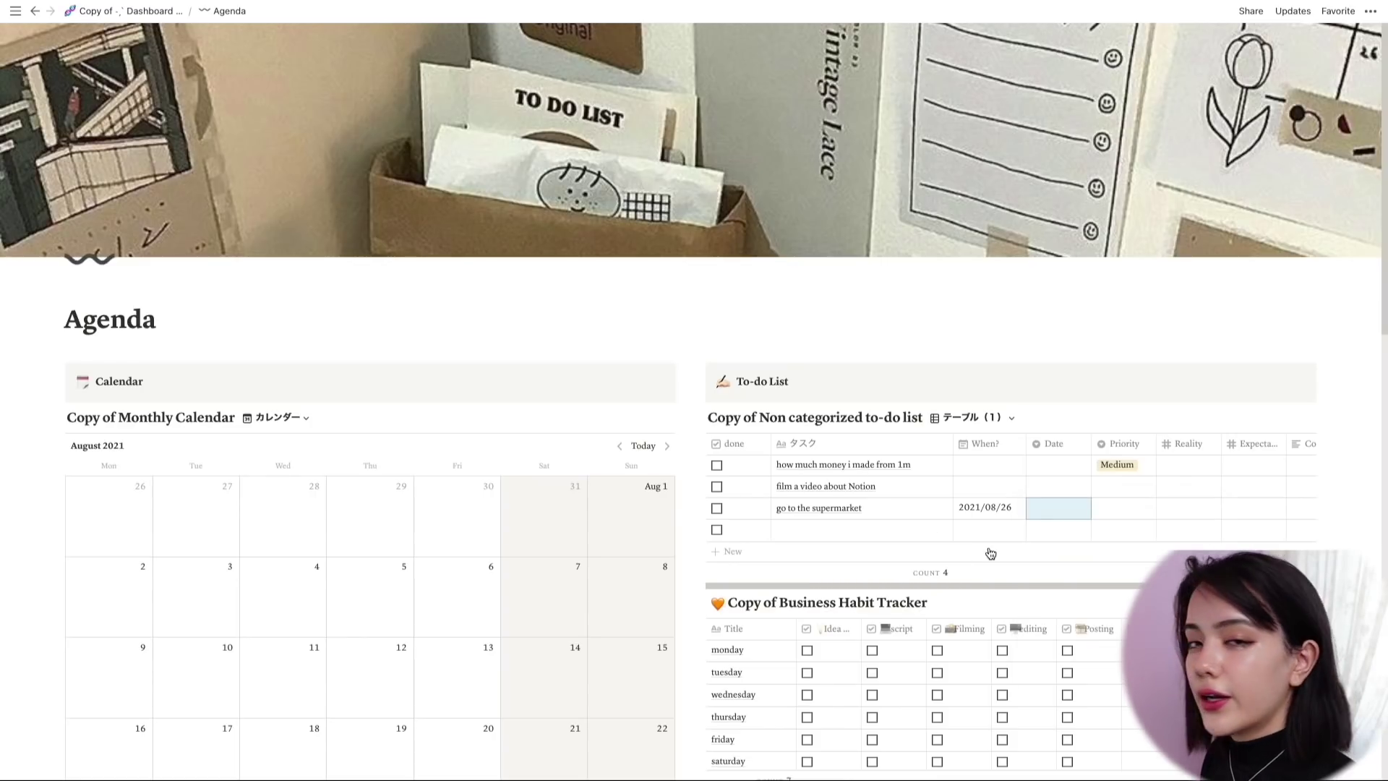
Step: Set the supermarket task's Date option to Thursday and its Priority to High
click(990, 503)
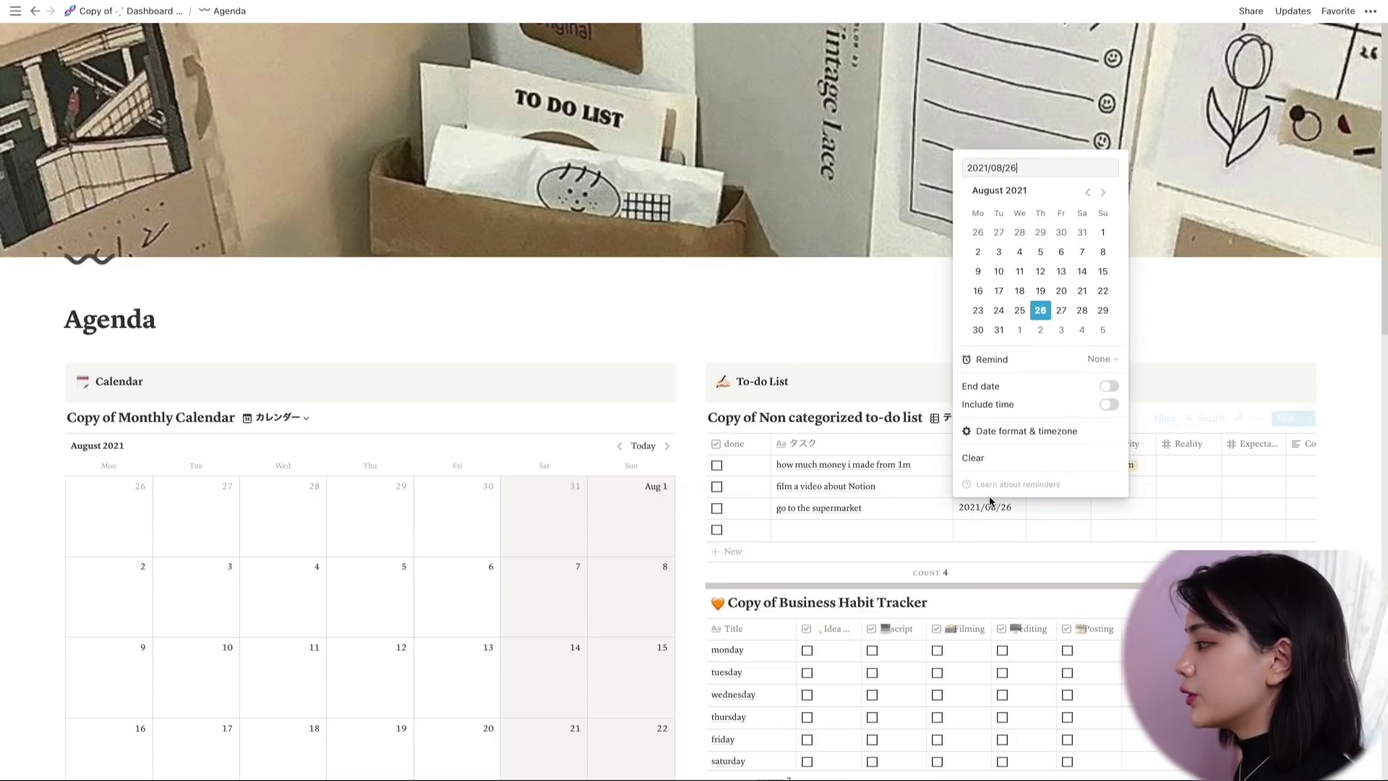
click(1053, 501)
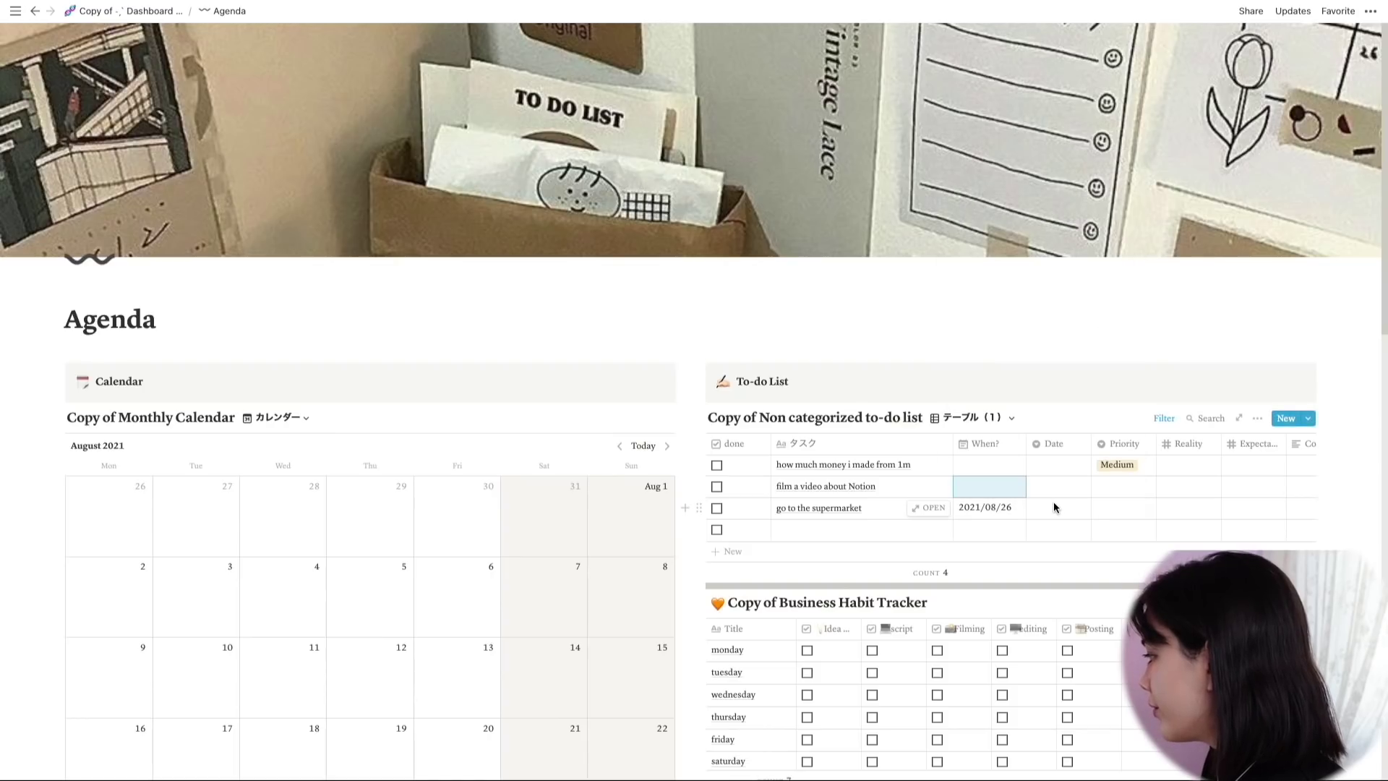
click(1053, 504)
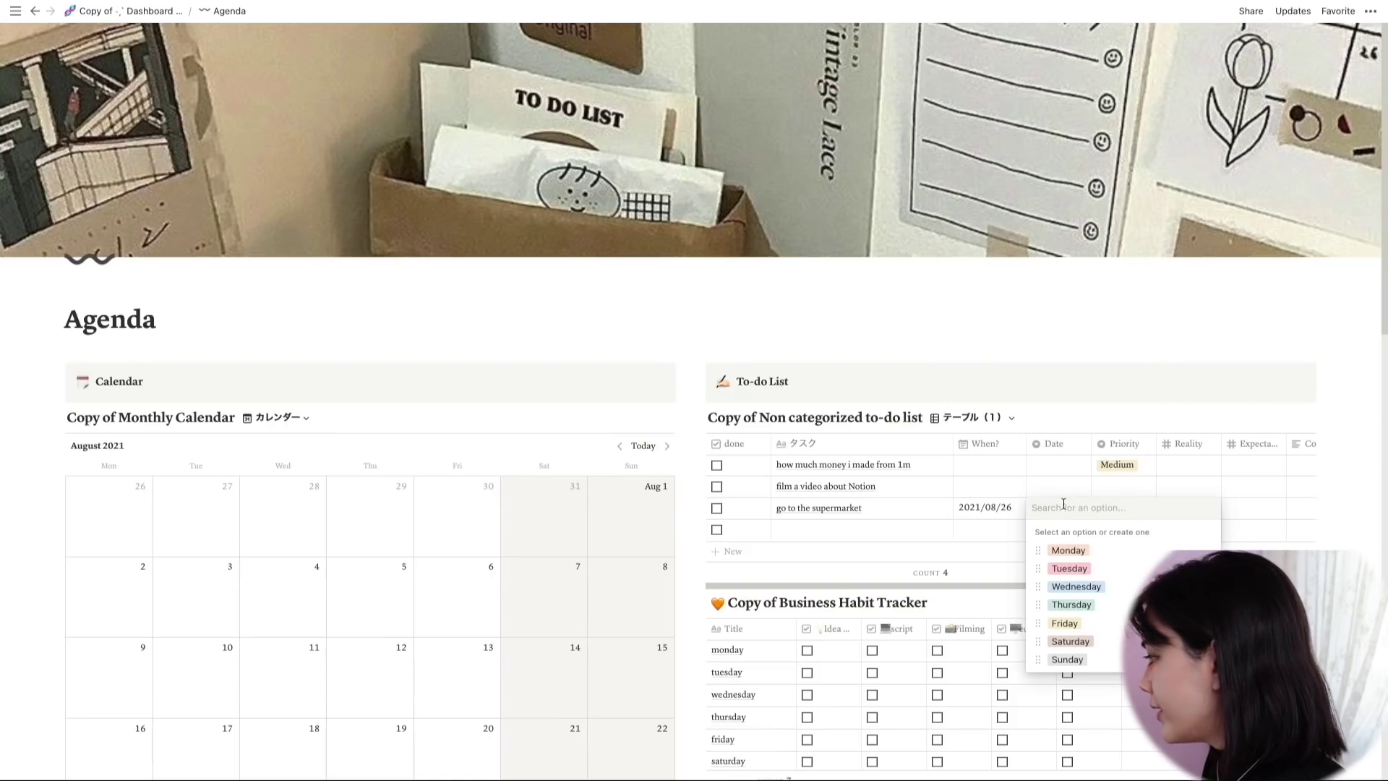
click(1074, 606)
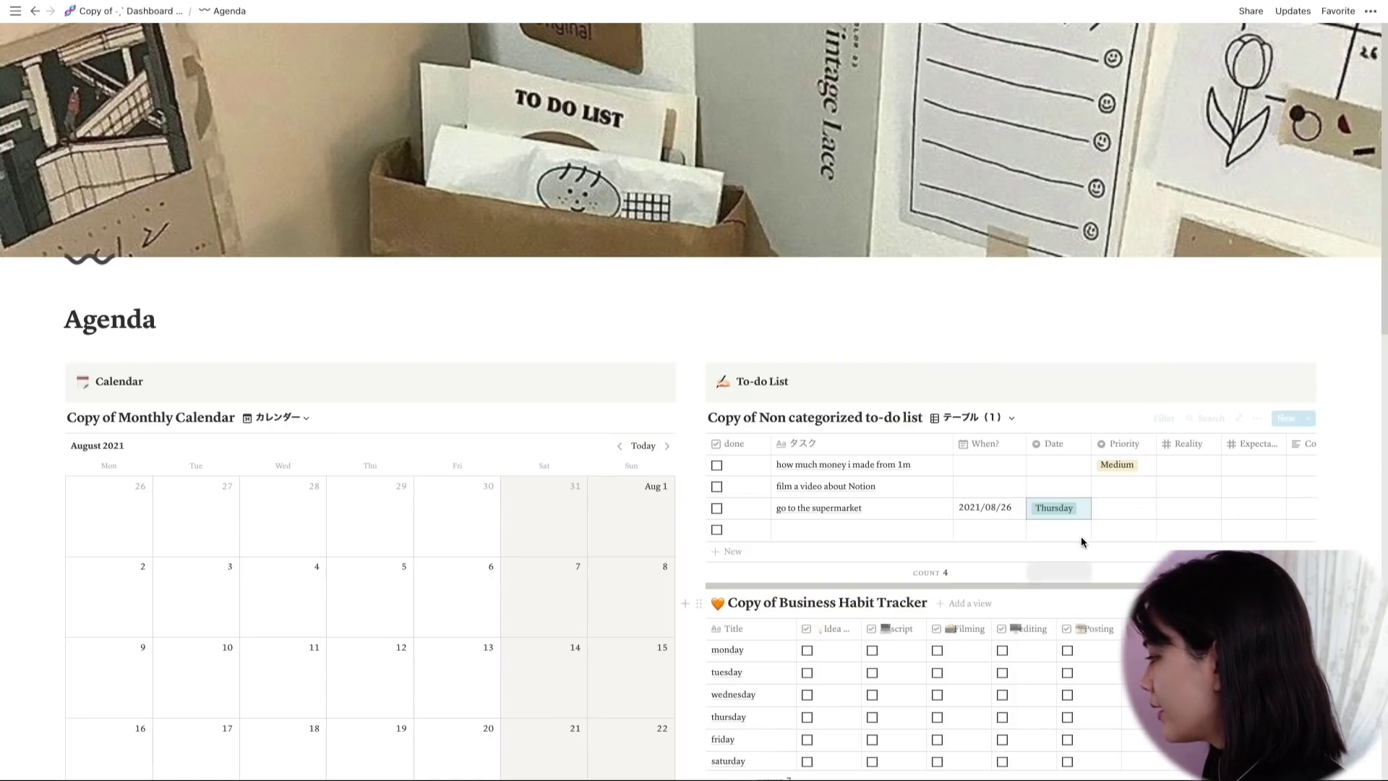
click(1118, 501)
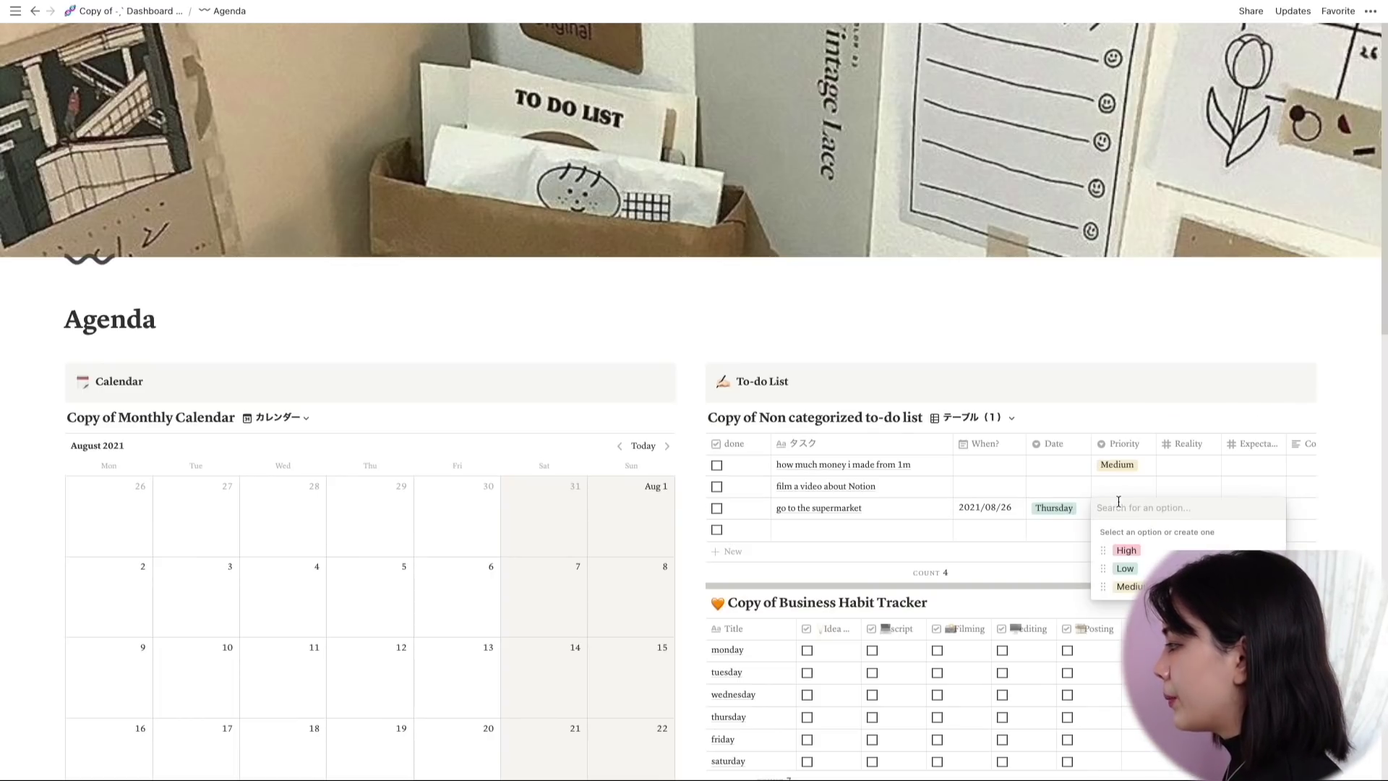
click(1126, 551)
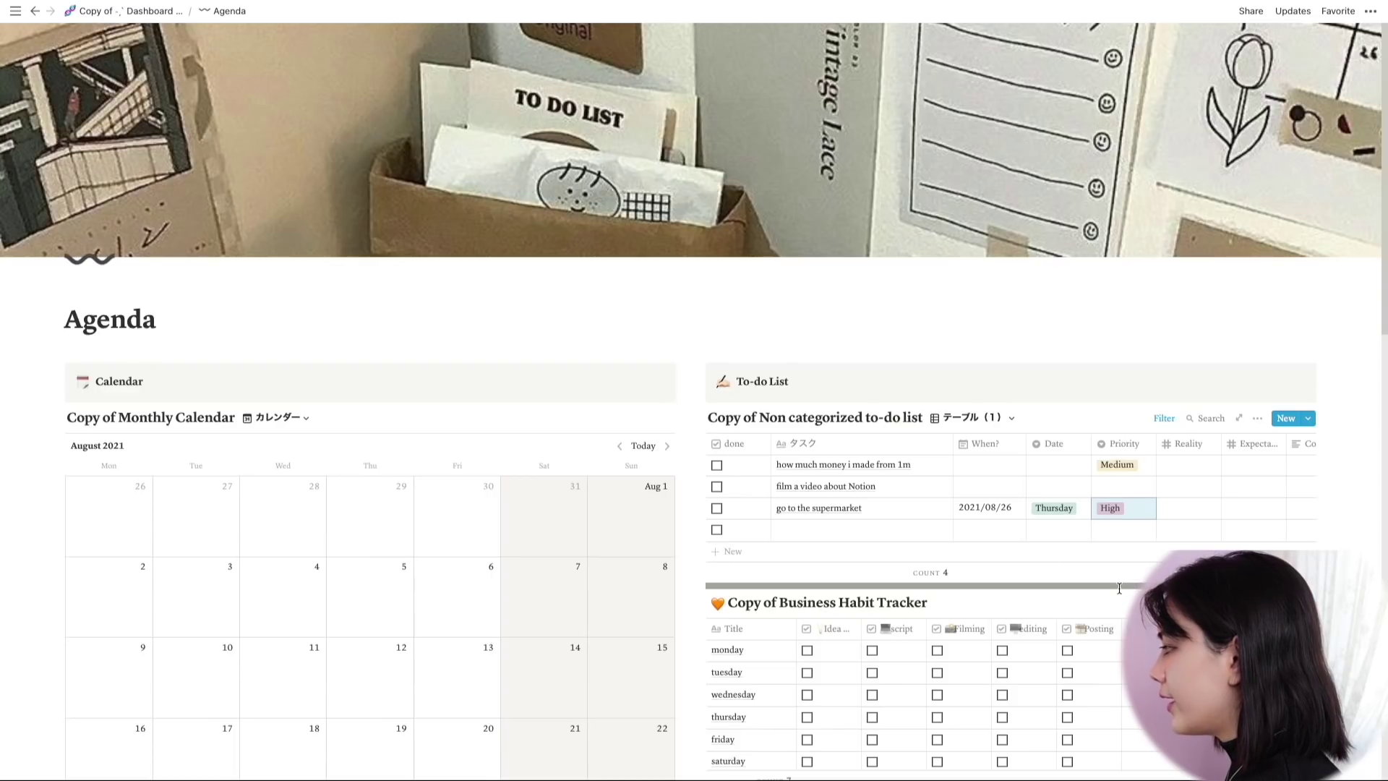
Step: Set the supermarket task's expectation value to 0.5 and its Reality value to 1 in the to-do list
drag(1136, 584, 1204, 584)
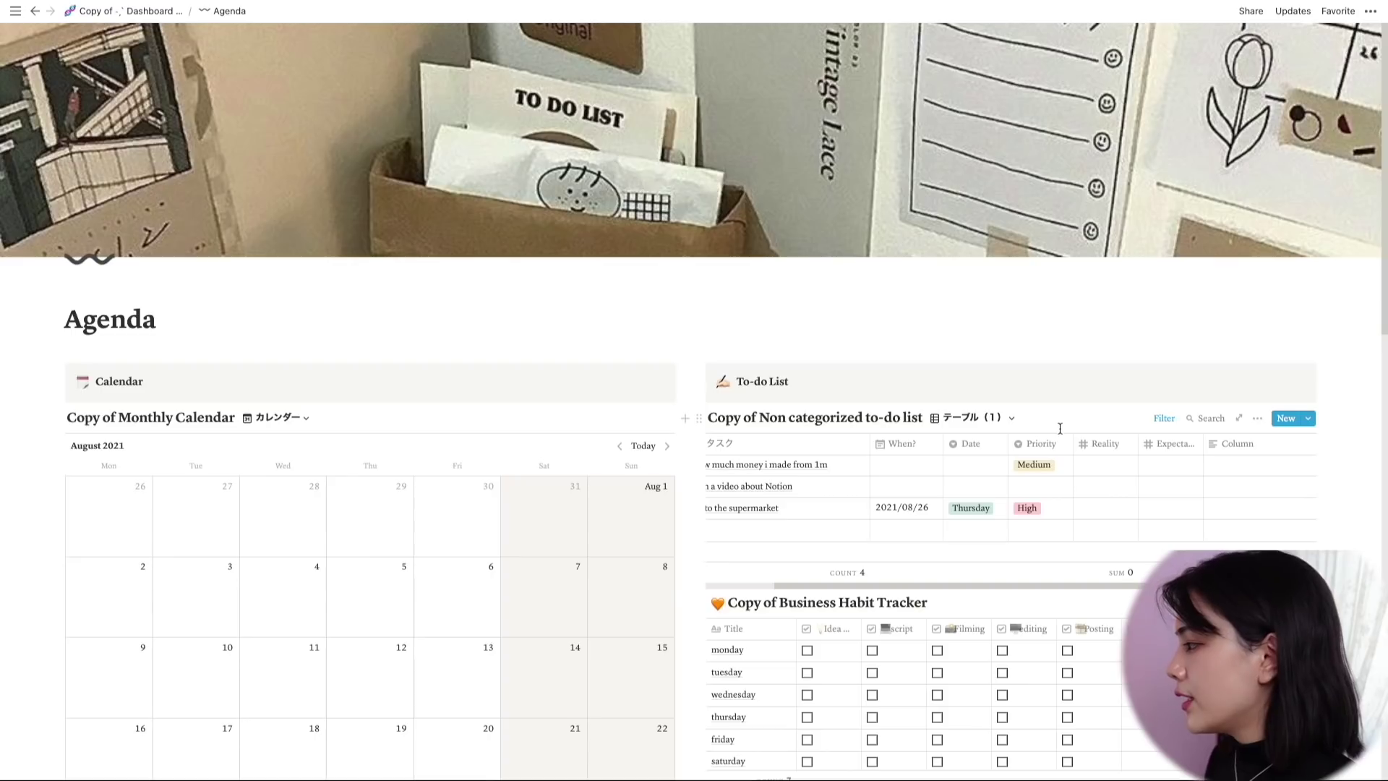
click(1165, 508)
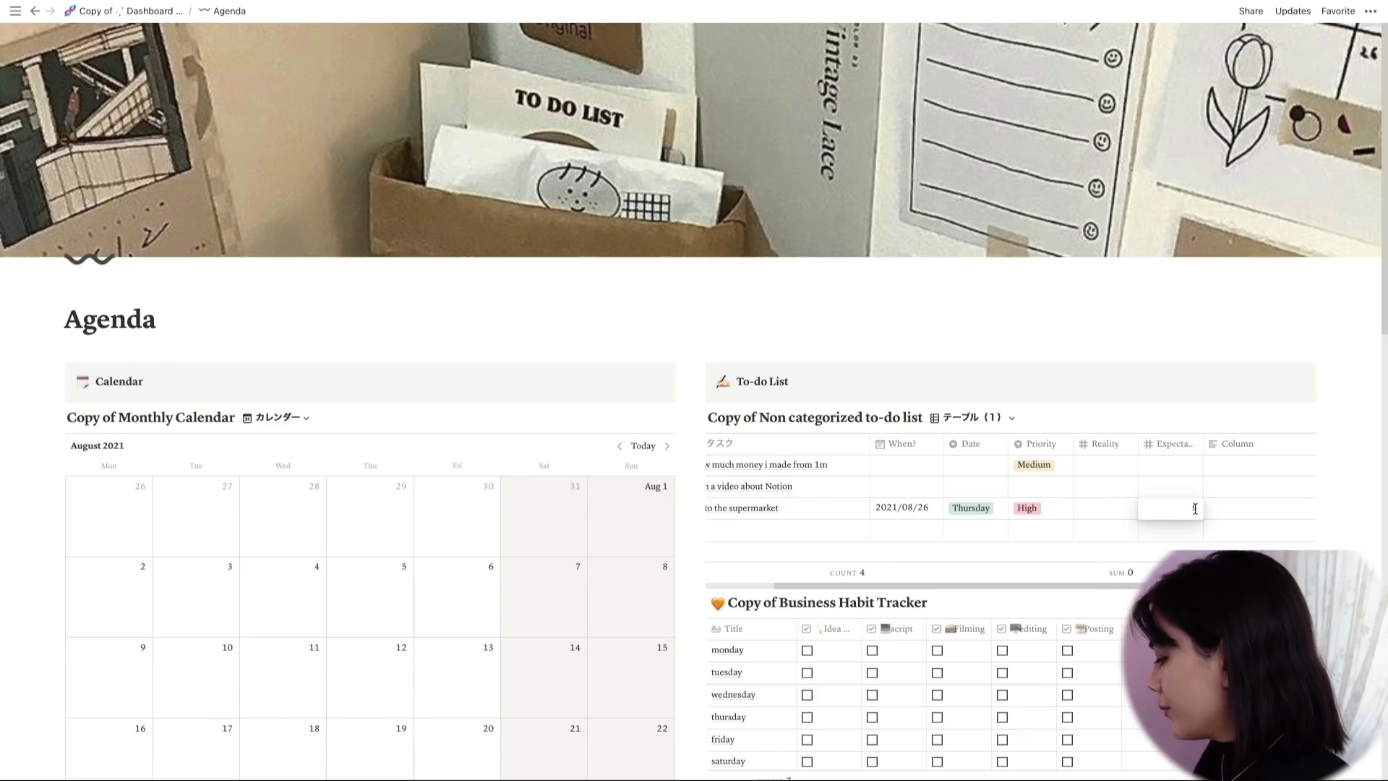
text(0)
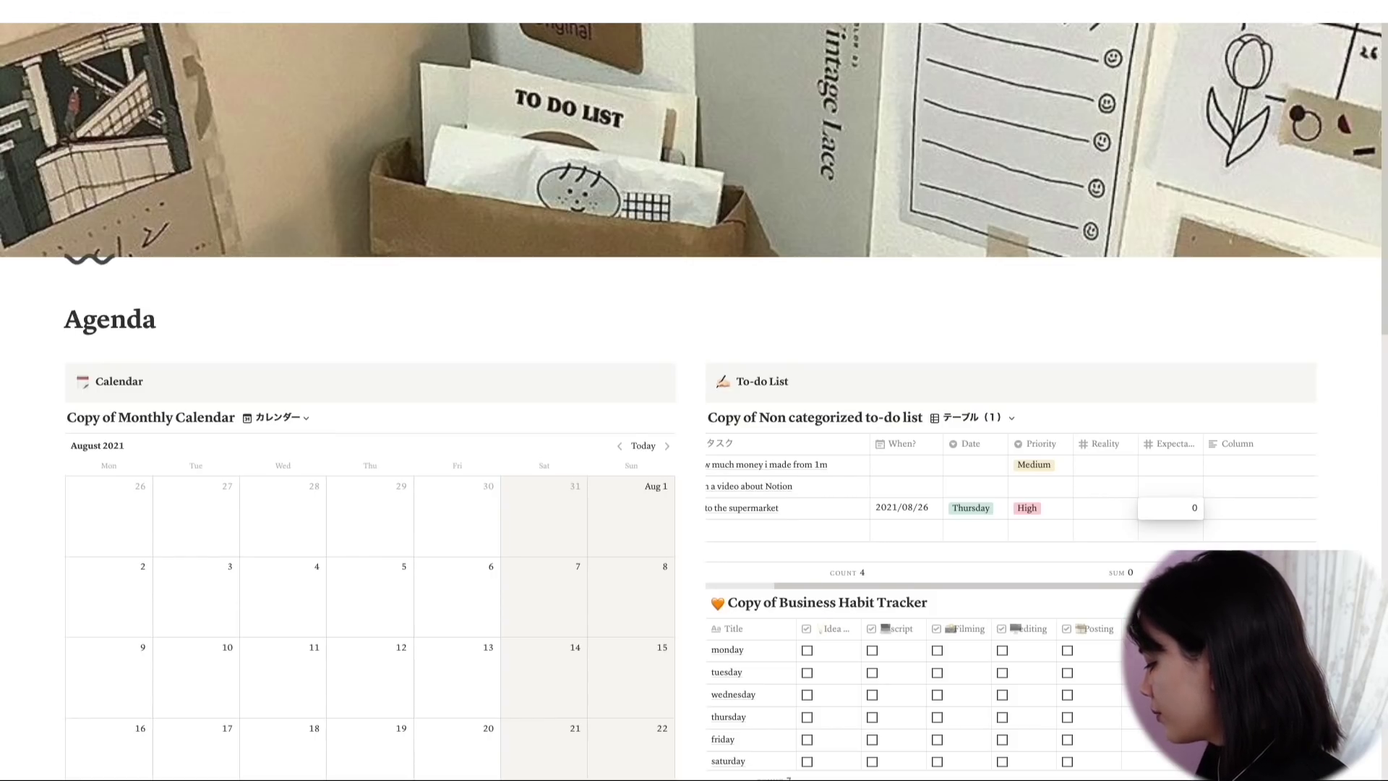
text(.5)
key(Return)
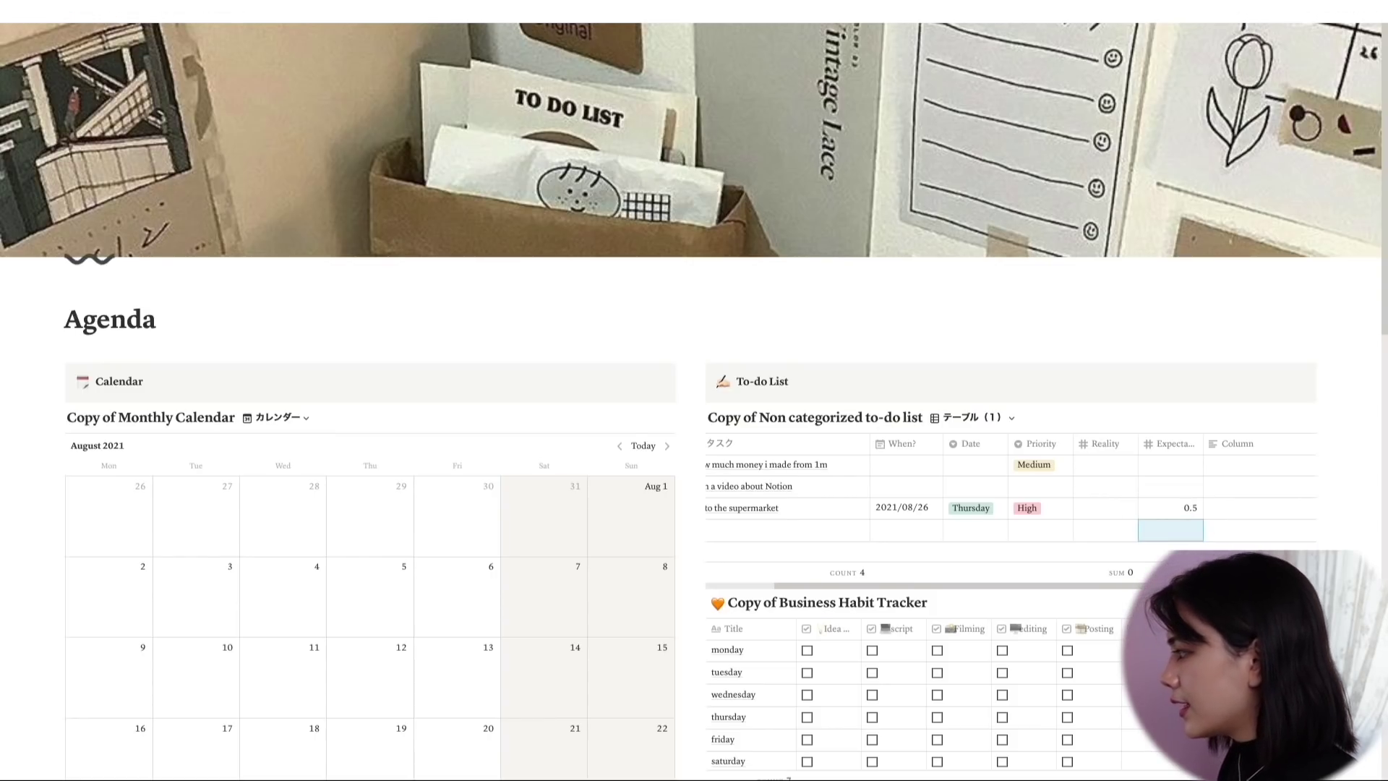
click(1098, 510)
text(1)
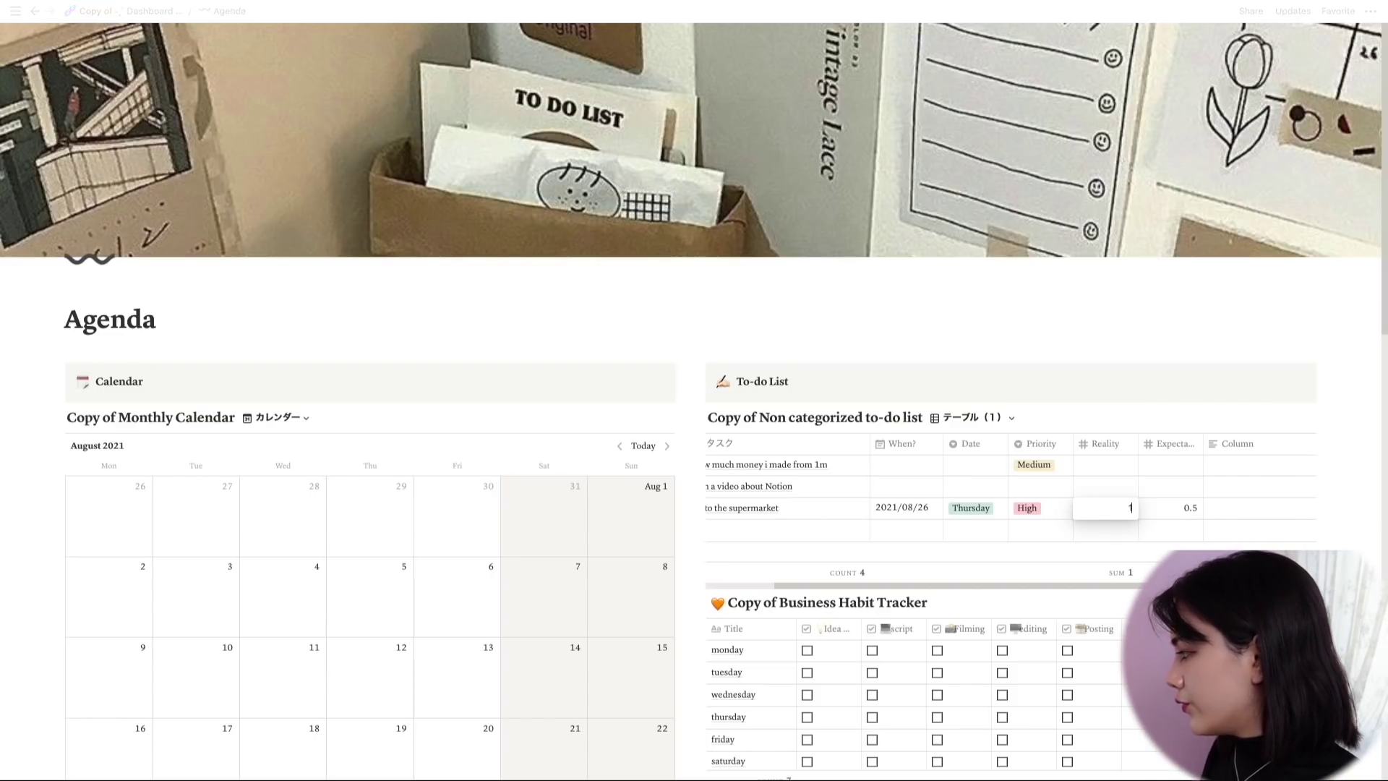
key(Return)
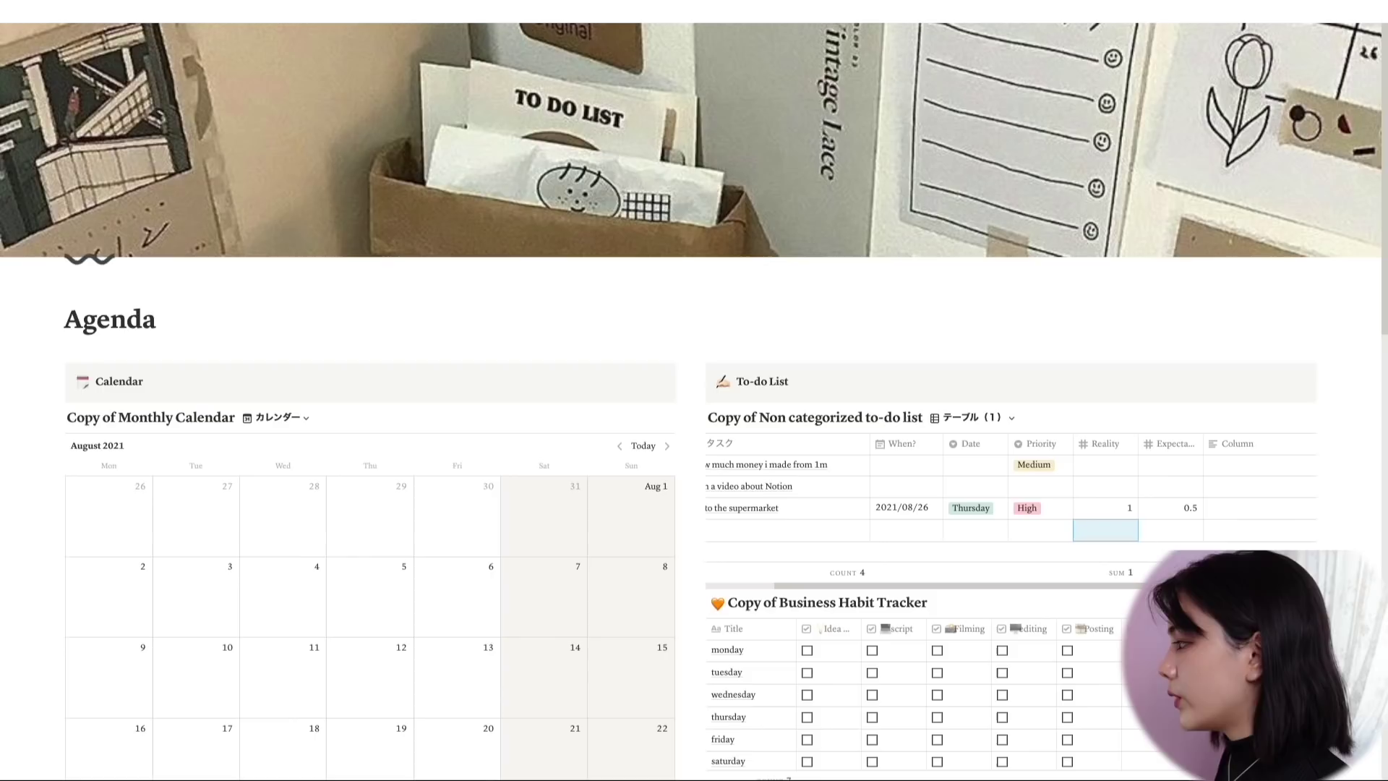
Step: Add a new entry to August 26 in the monthly calendar and give it a random emoji icon
scroll(1013, 499, left, 3)
scroll(403, 437, down, 3)
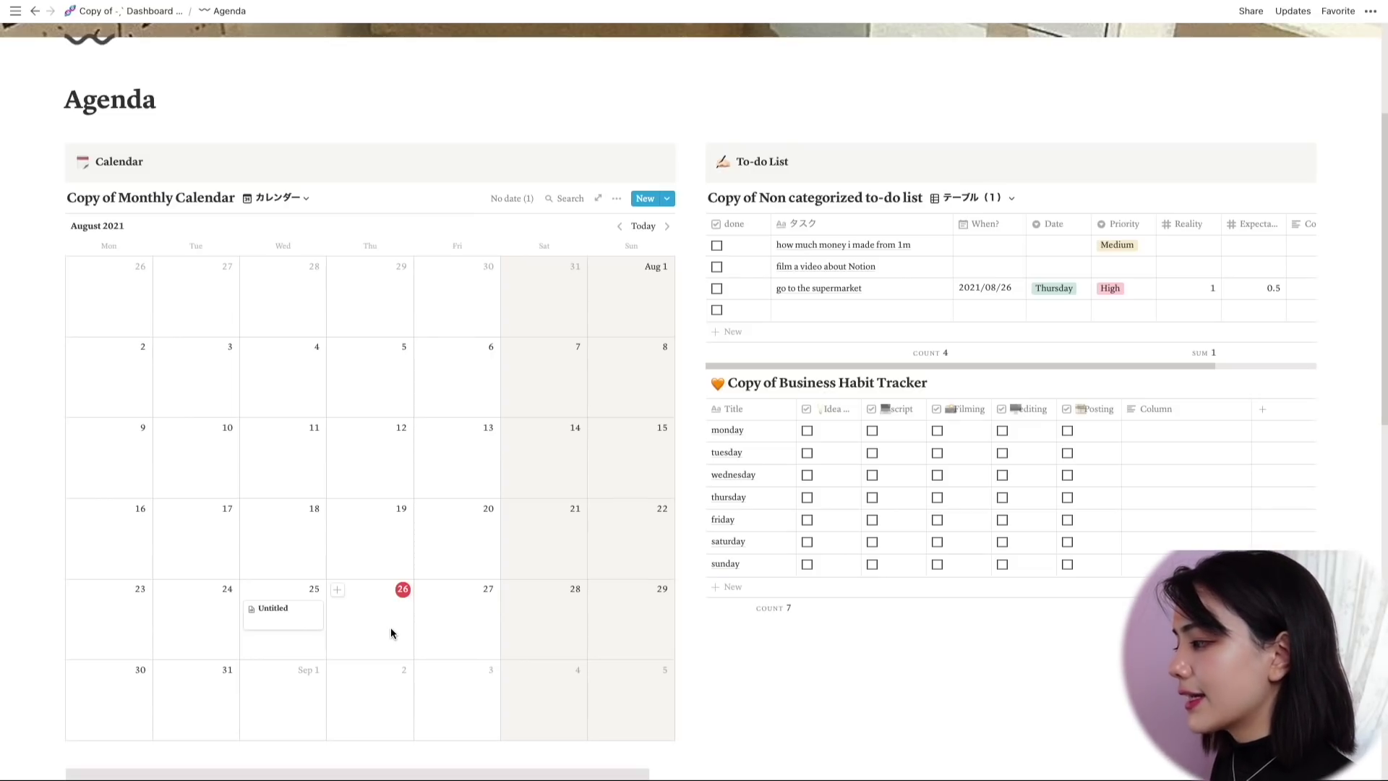
click(337, 589)
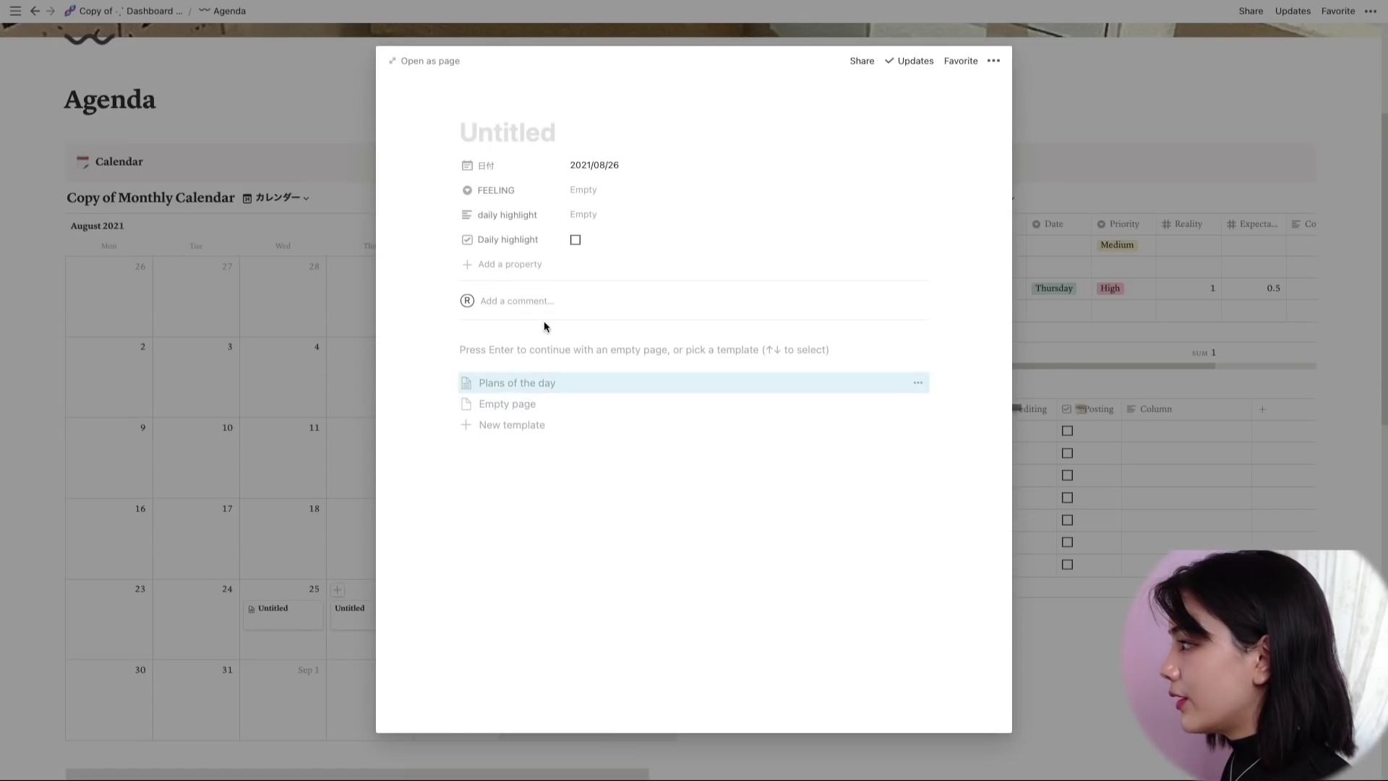
click(483, 105)
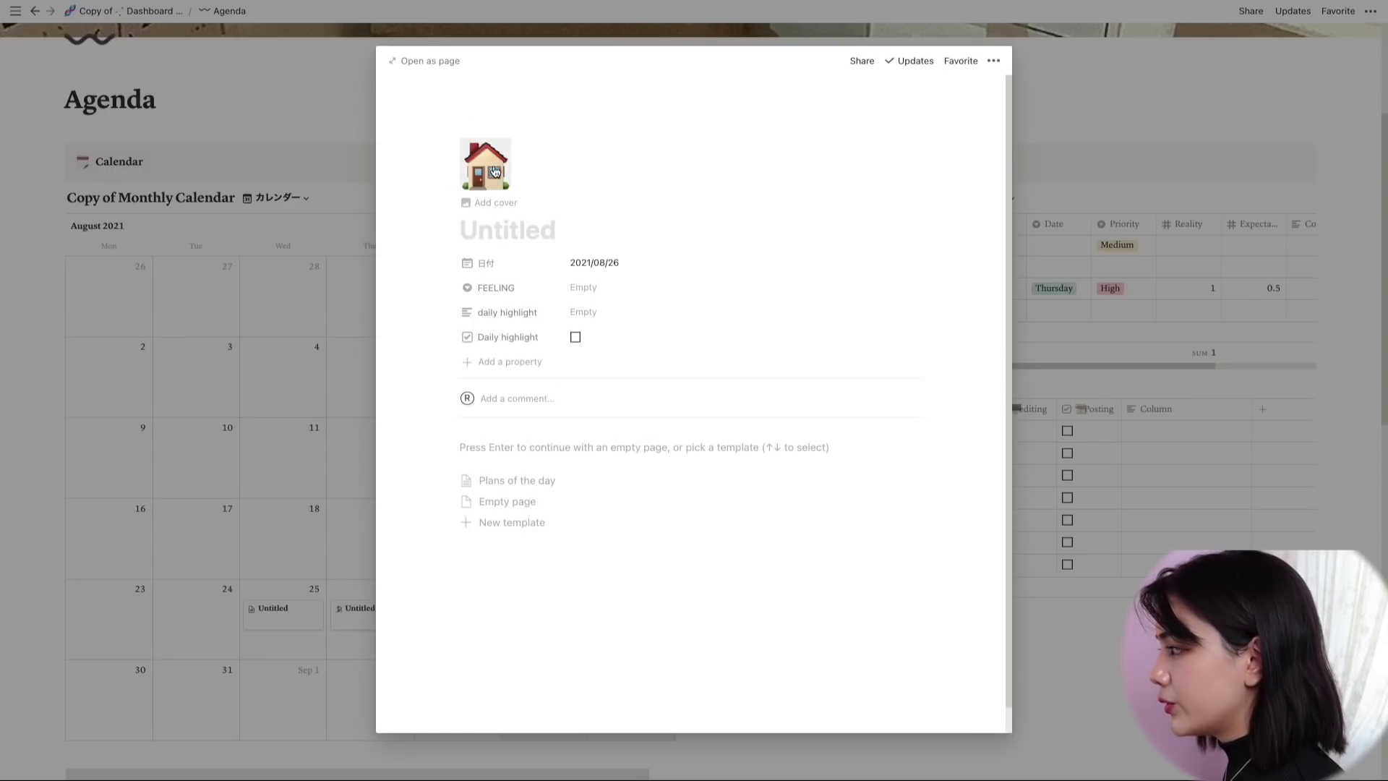
click(495, 171)
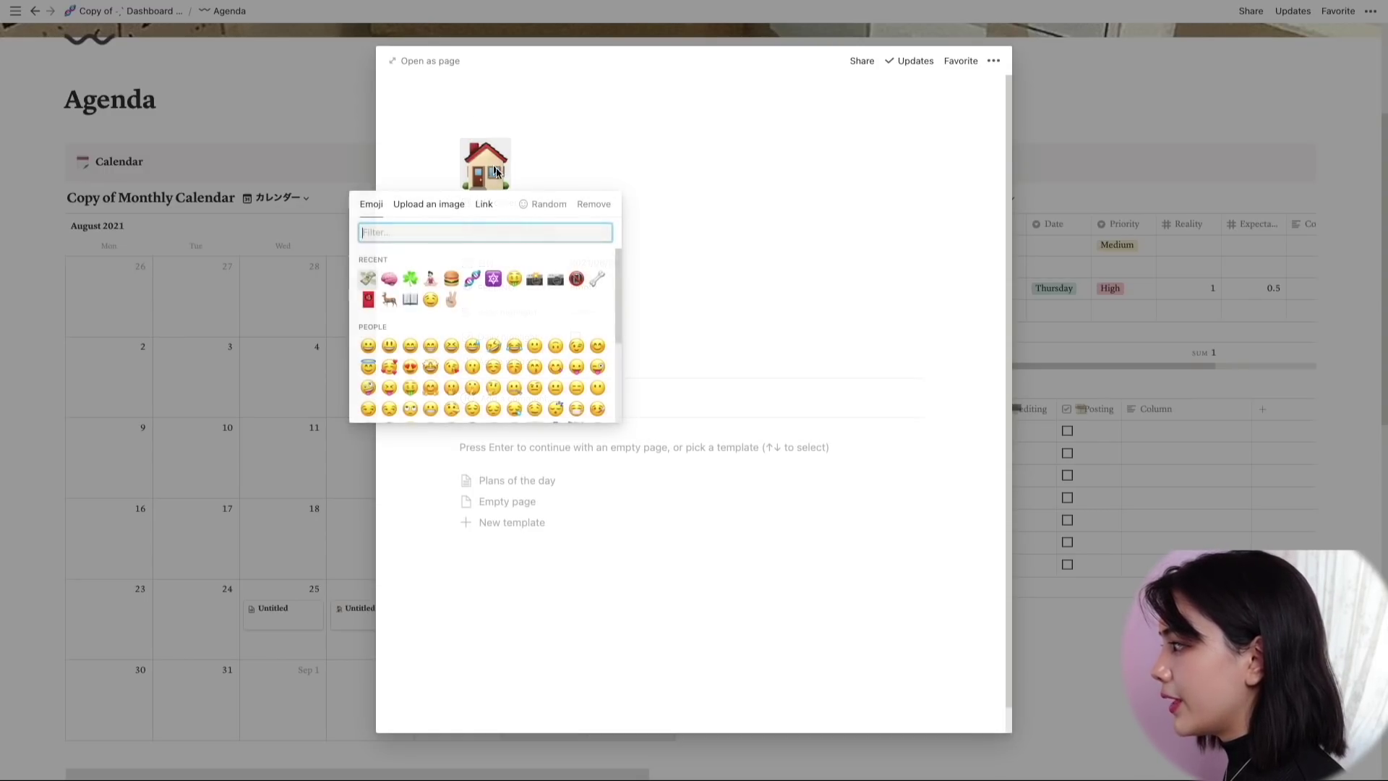
click(560, 210)
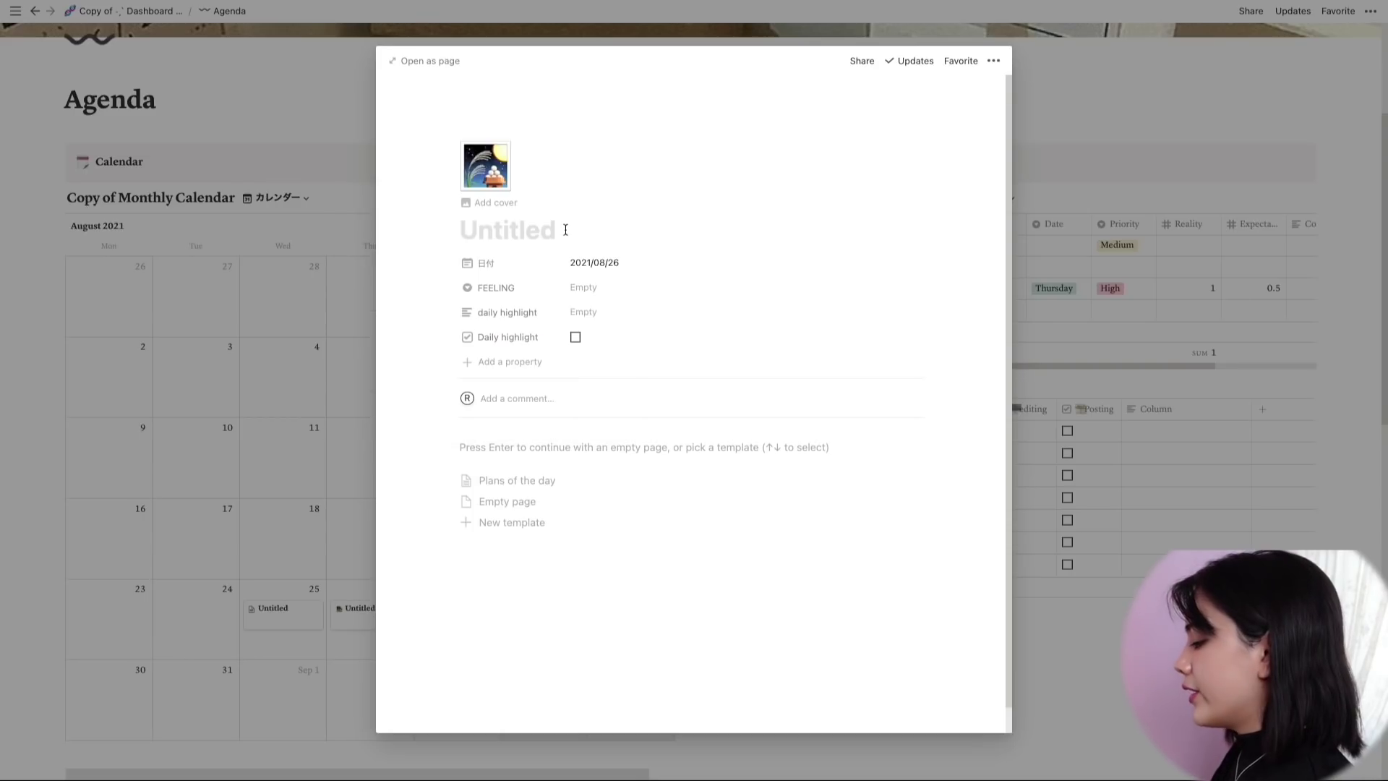
Step: Title the new entry "Send Notion the video", close it and reopen it from August 26 in the calendar
text(Send )
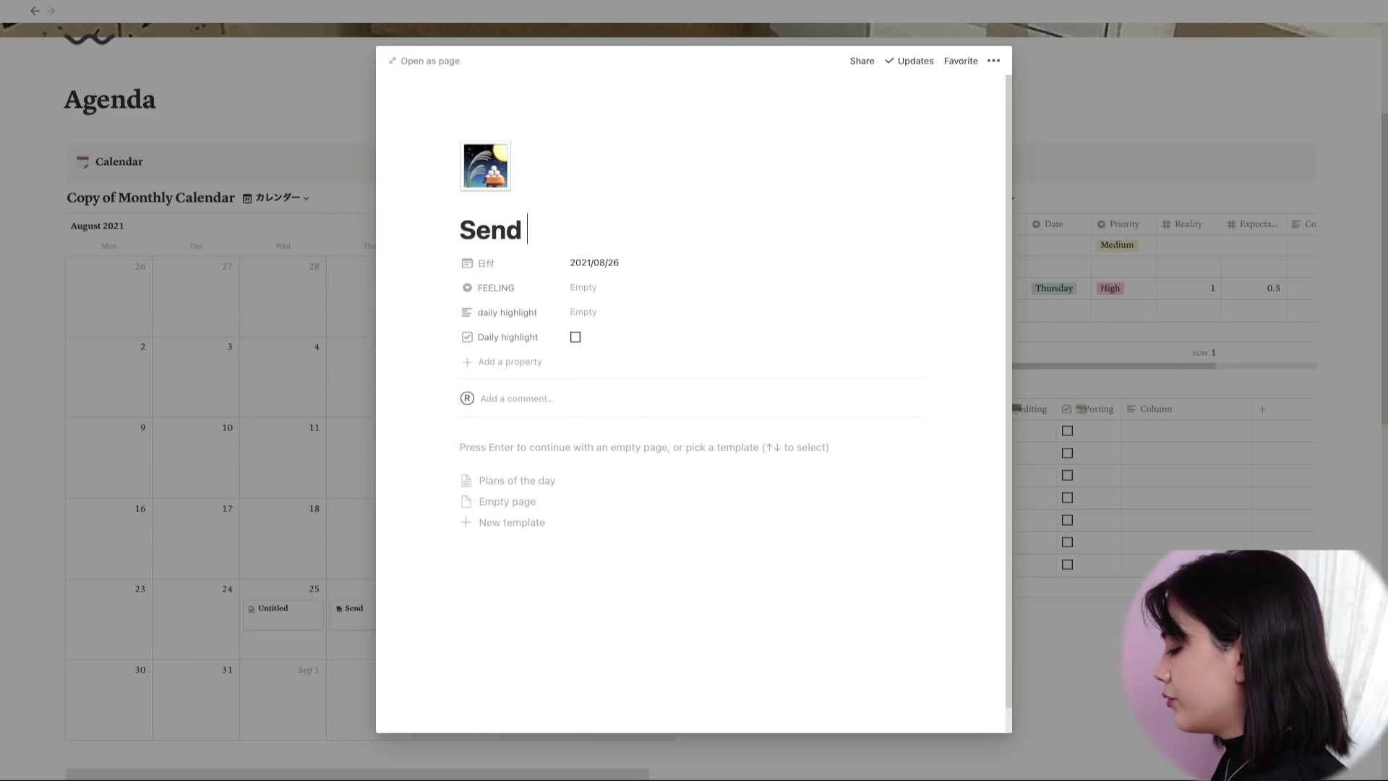
text(Notion the video)
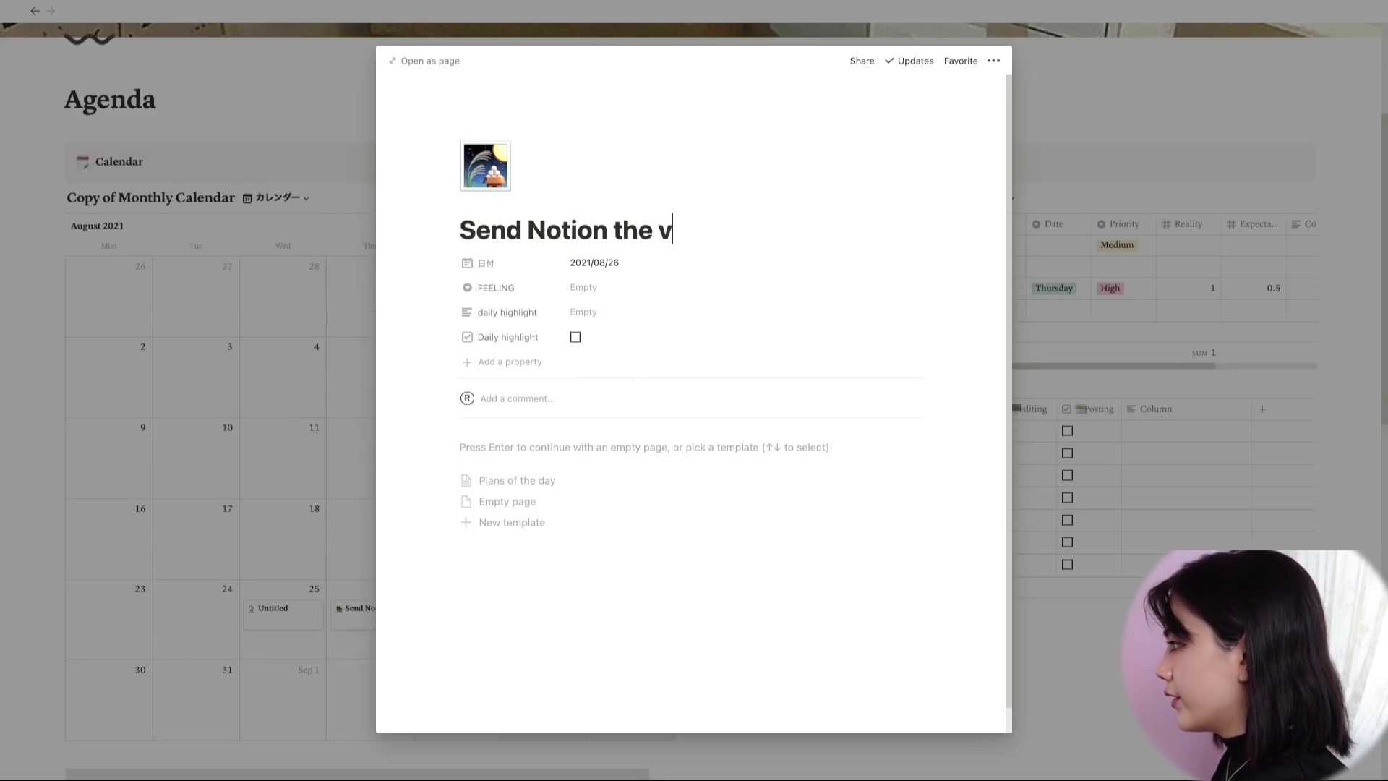
click(241, 272)
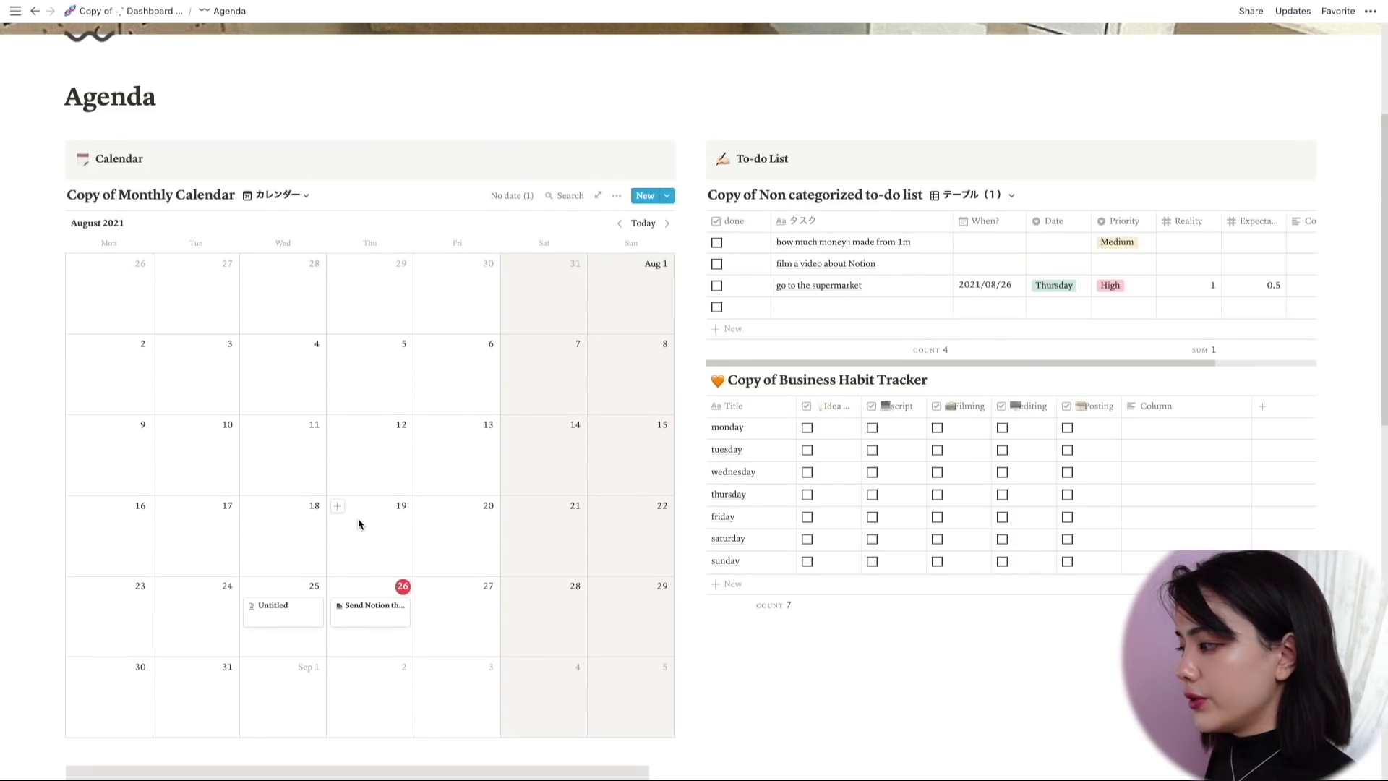
scroll(358, 518, down, 1)
click(368, 608)
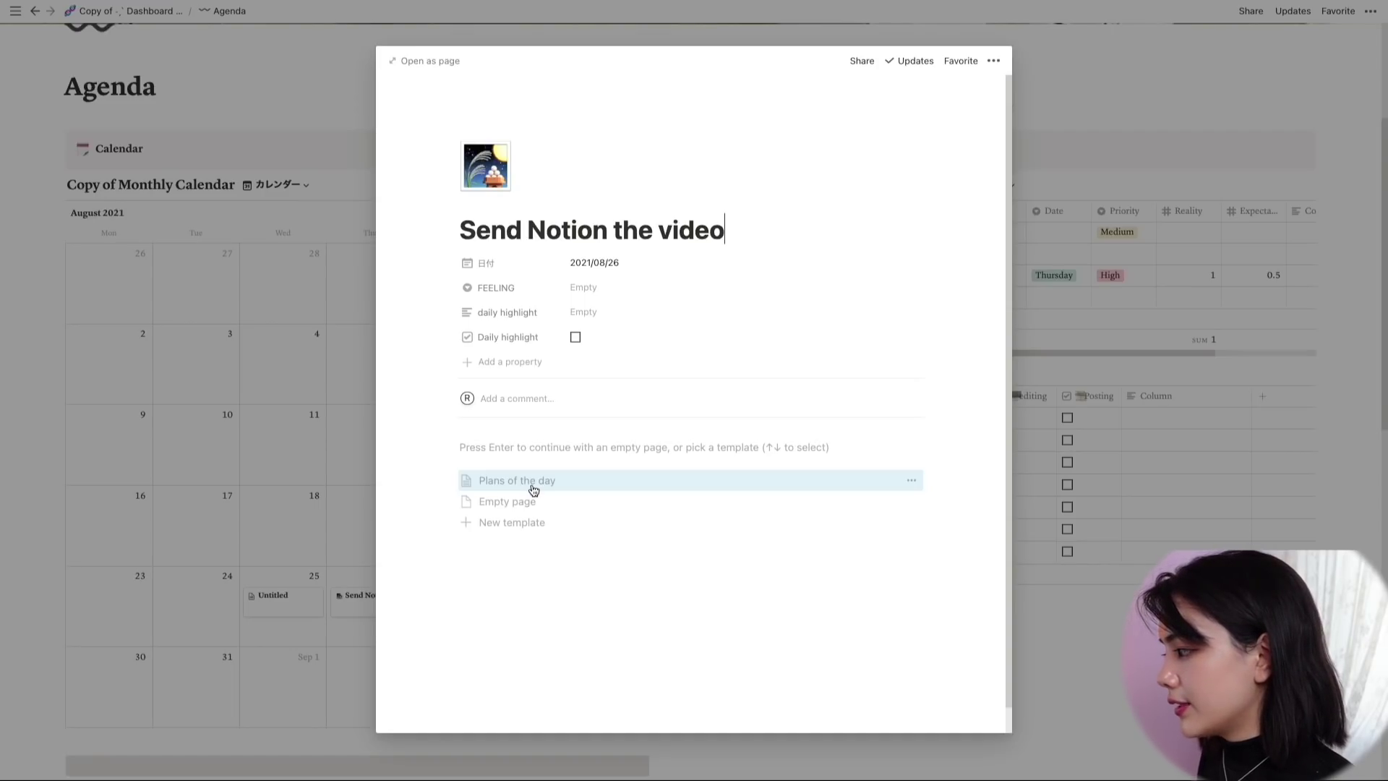
Step: Apply the "Plans of the day" template to the entry and add "wakeup" at 6am and "breakfast" at 7am
click(533, 488)
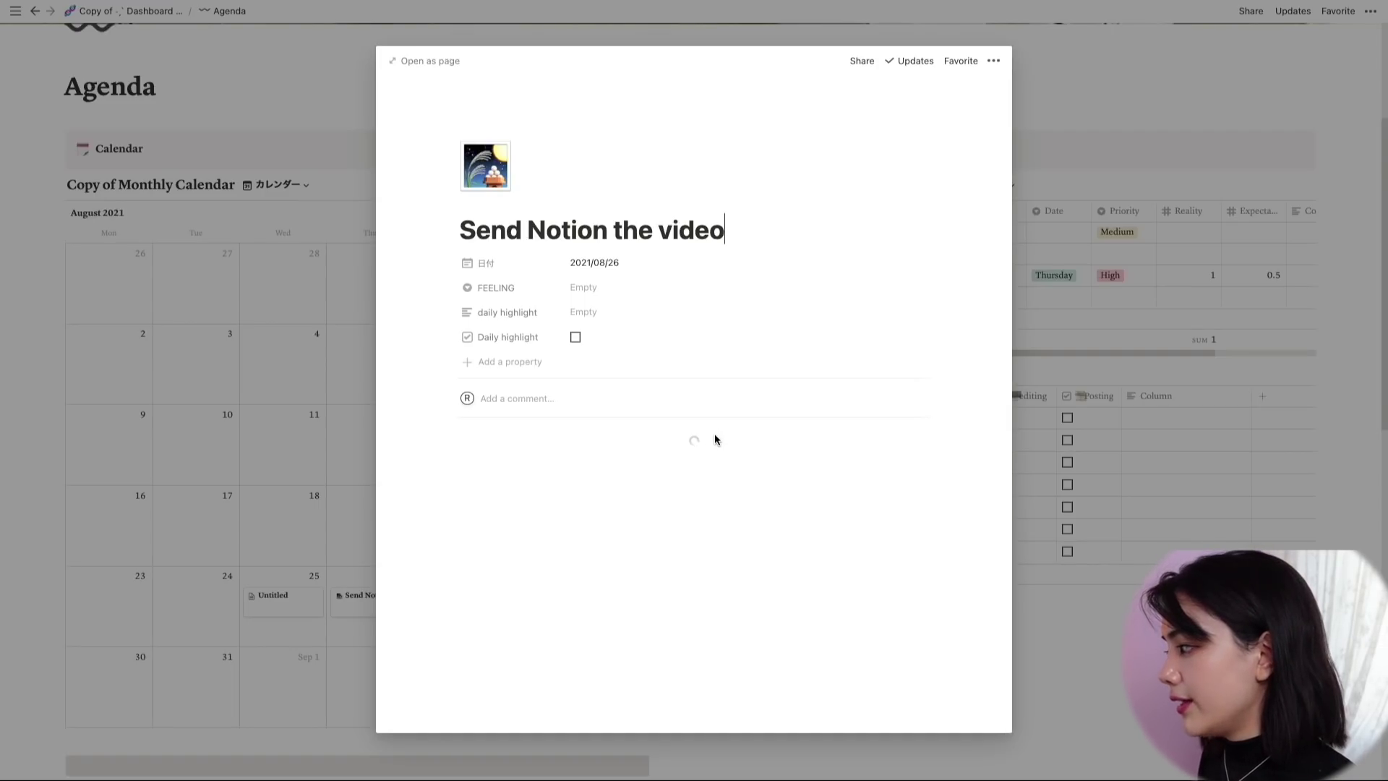
click(525, 433)
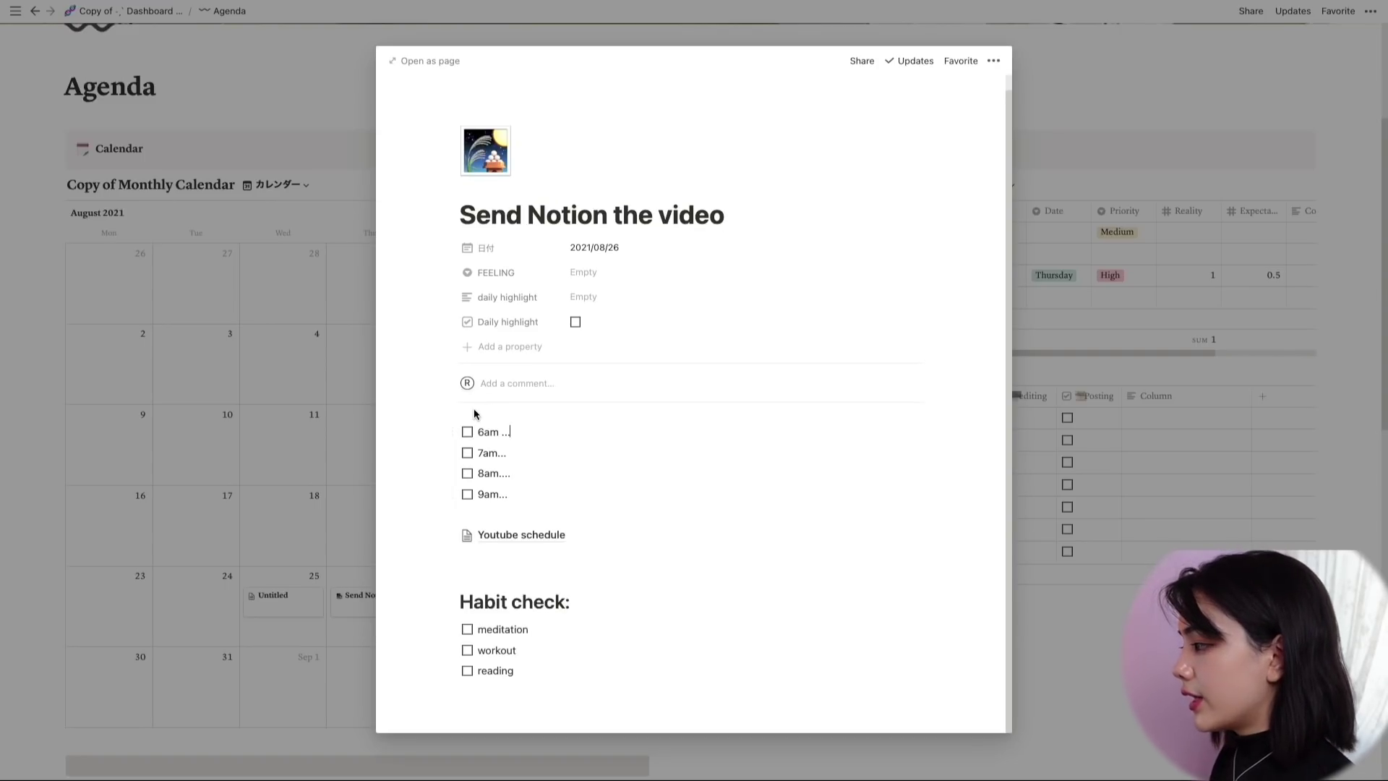
text(wakeup)
click(535, 461)
text(breakfast)
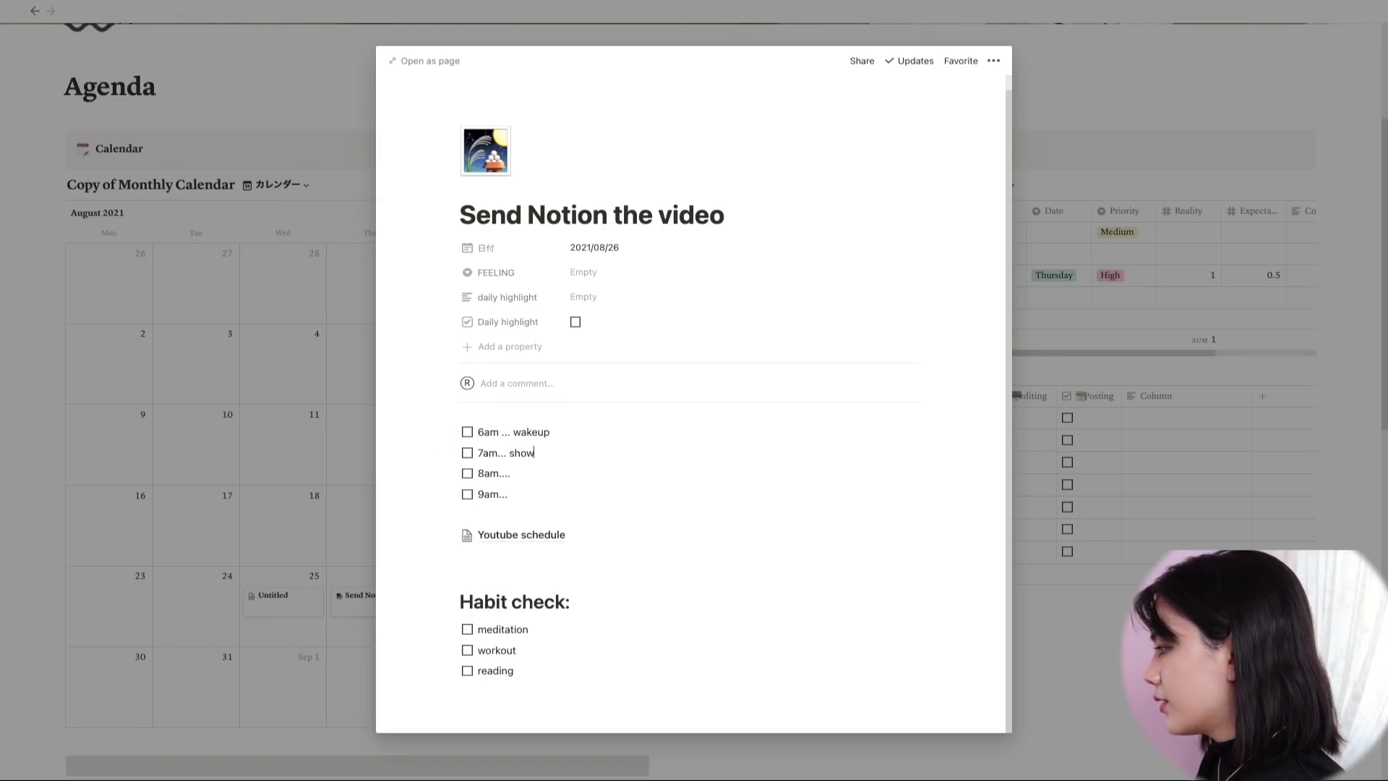
Step: Delete all the template content from the entry's body, from the hourly plan through the habit check
drag(563, 699, 455, 434)
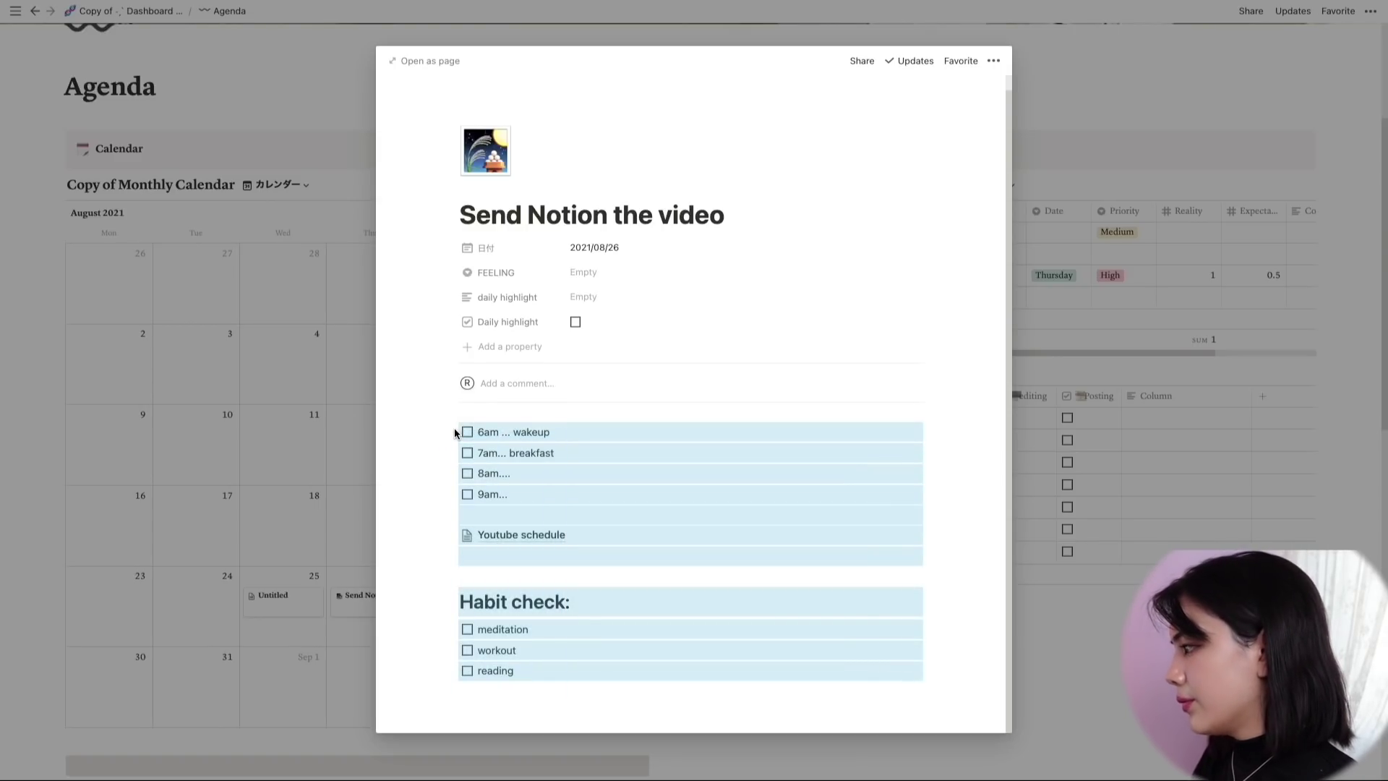
key(Delete)
click(512, 431)
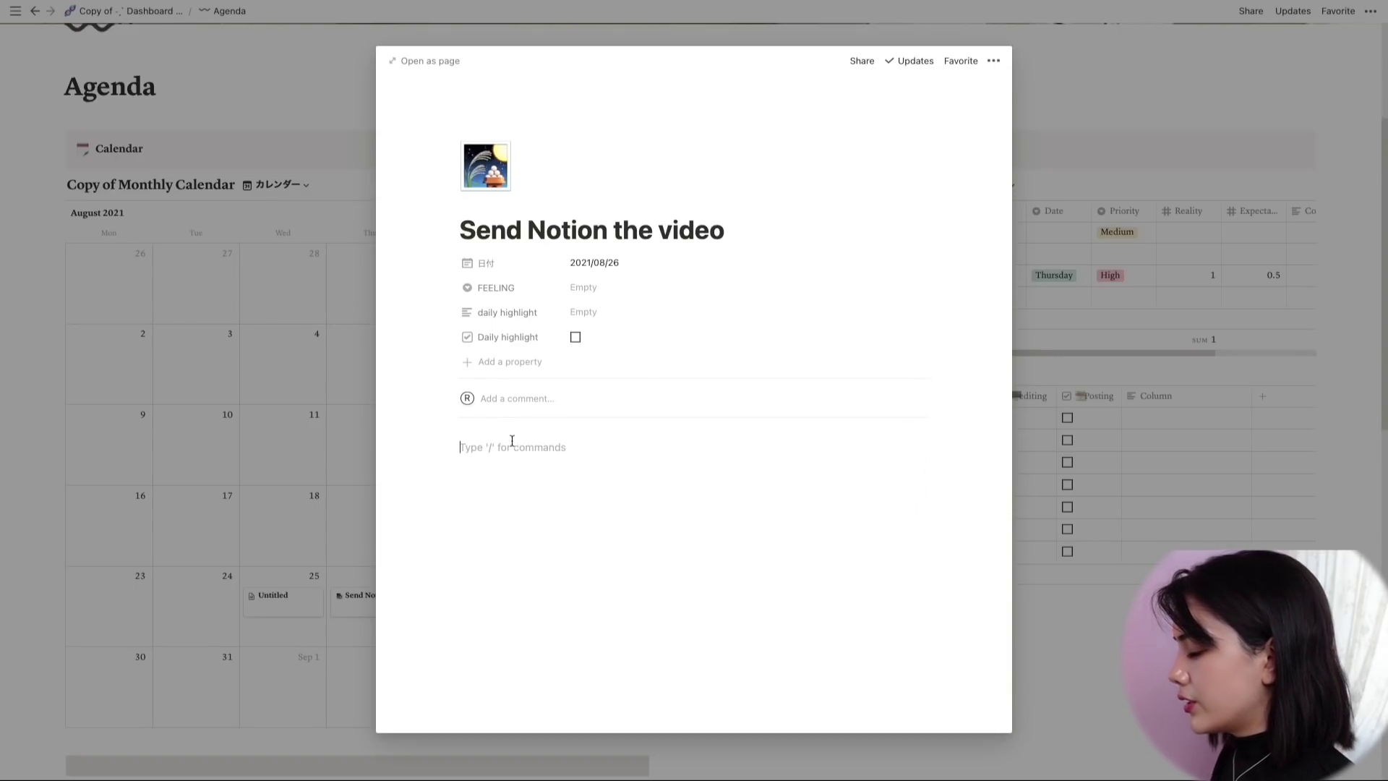
key(BackSpace)
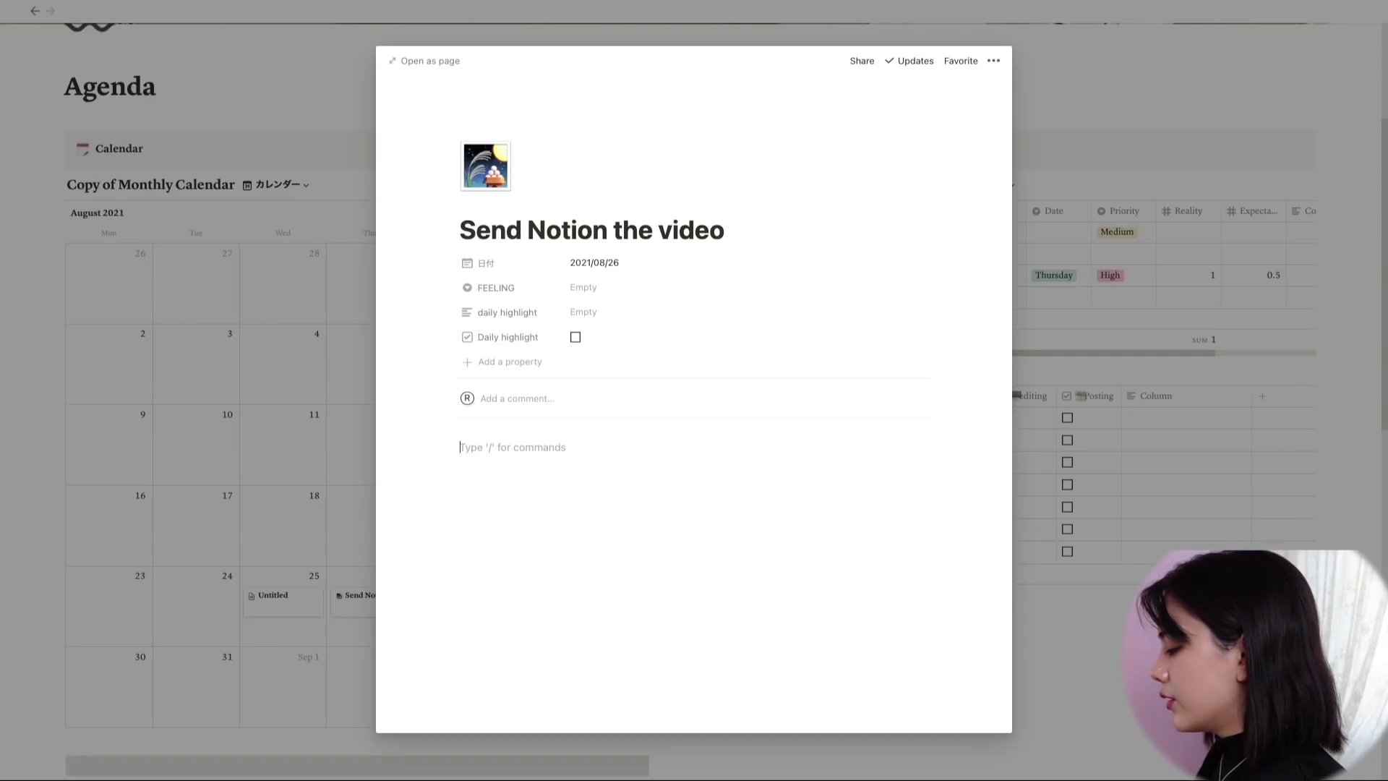
Step: Insert a to-do list in the entry with the items "Set up the lightn,ng", "Set up the camera" and "Do your makeup"
text(/)
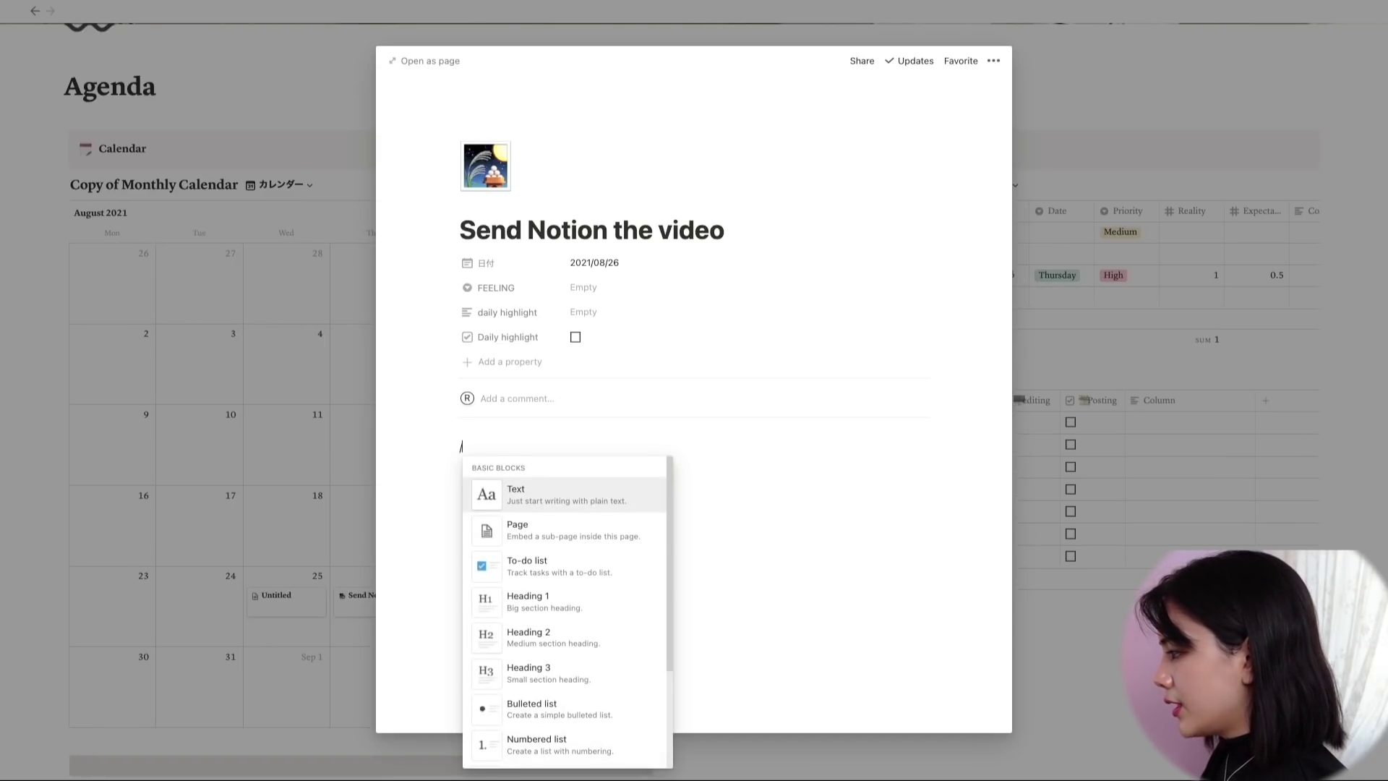
text(tod)
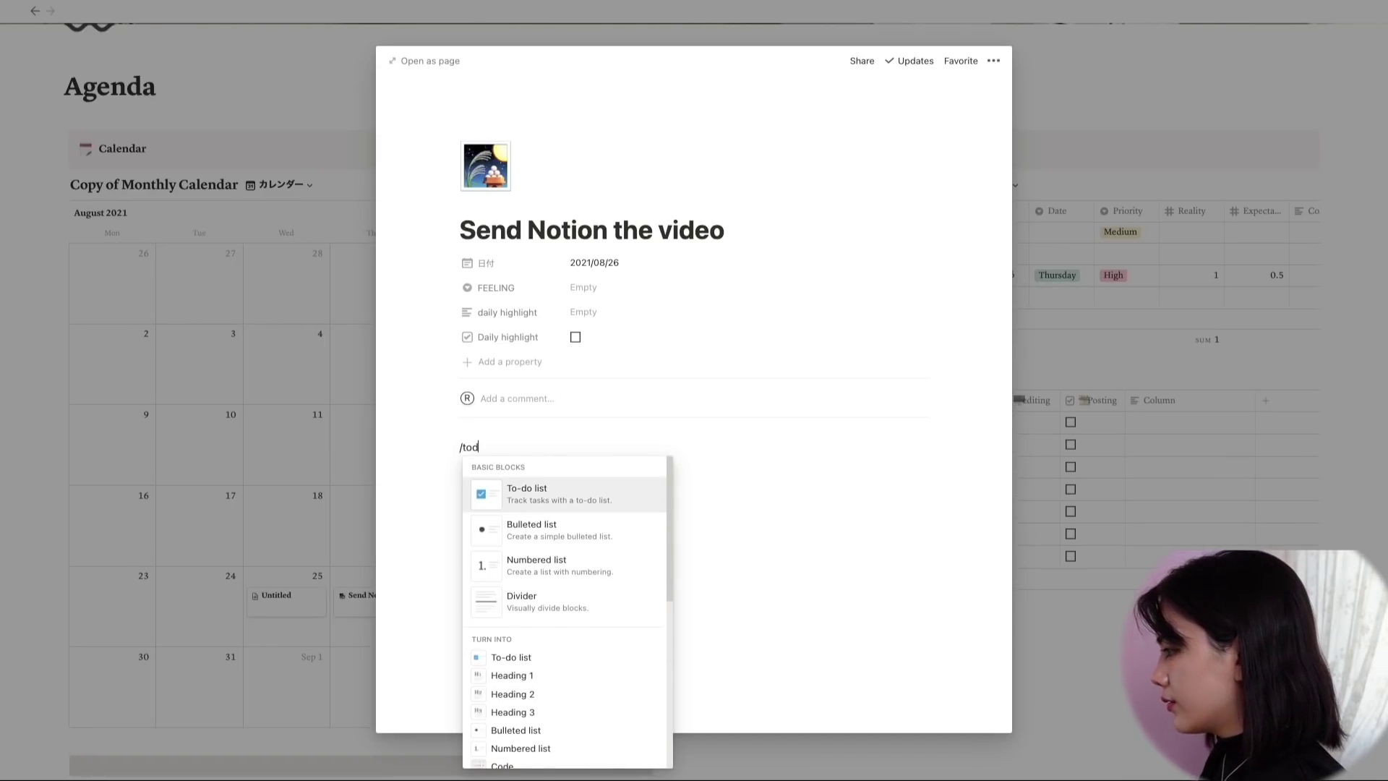
key(Return)
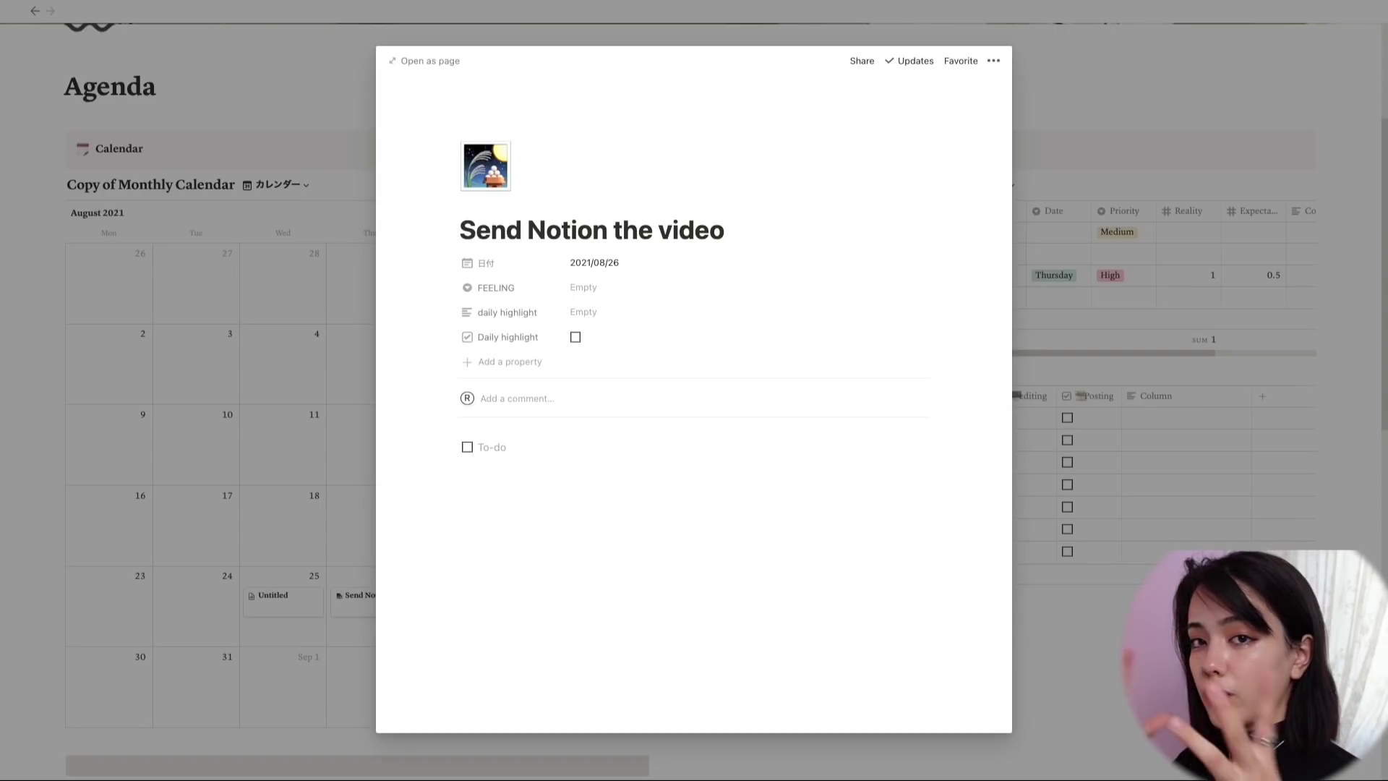
text(Set )
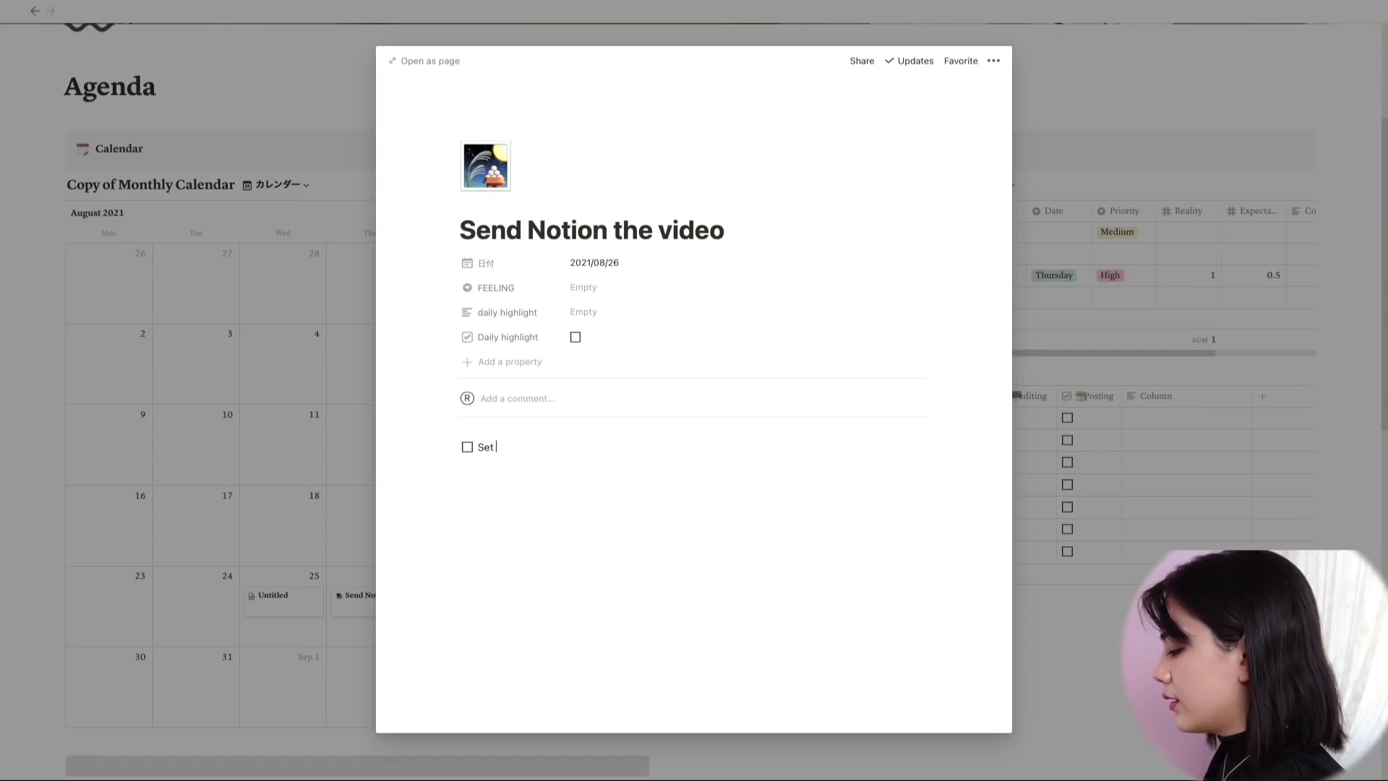
text(up the lightn,ng)
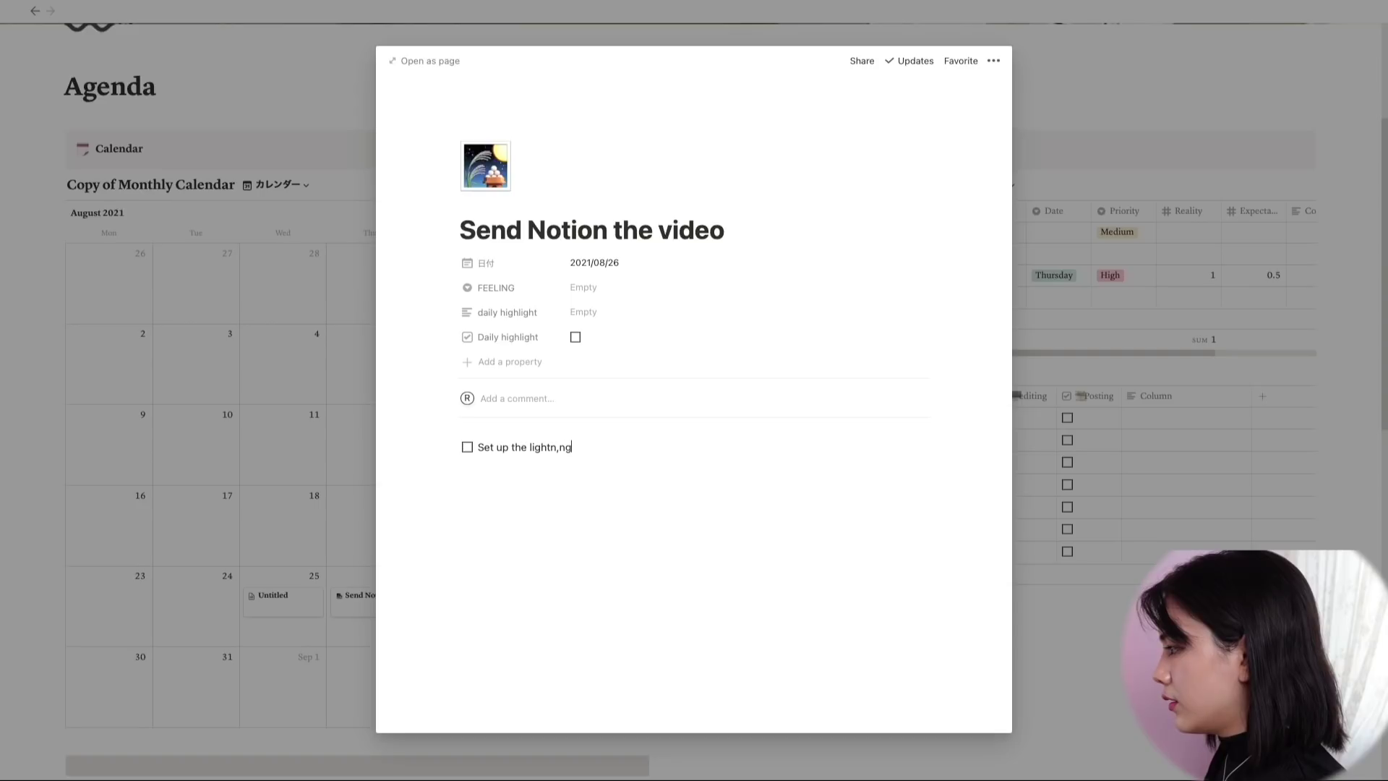
key(Return)
text(Set up the )
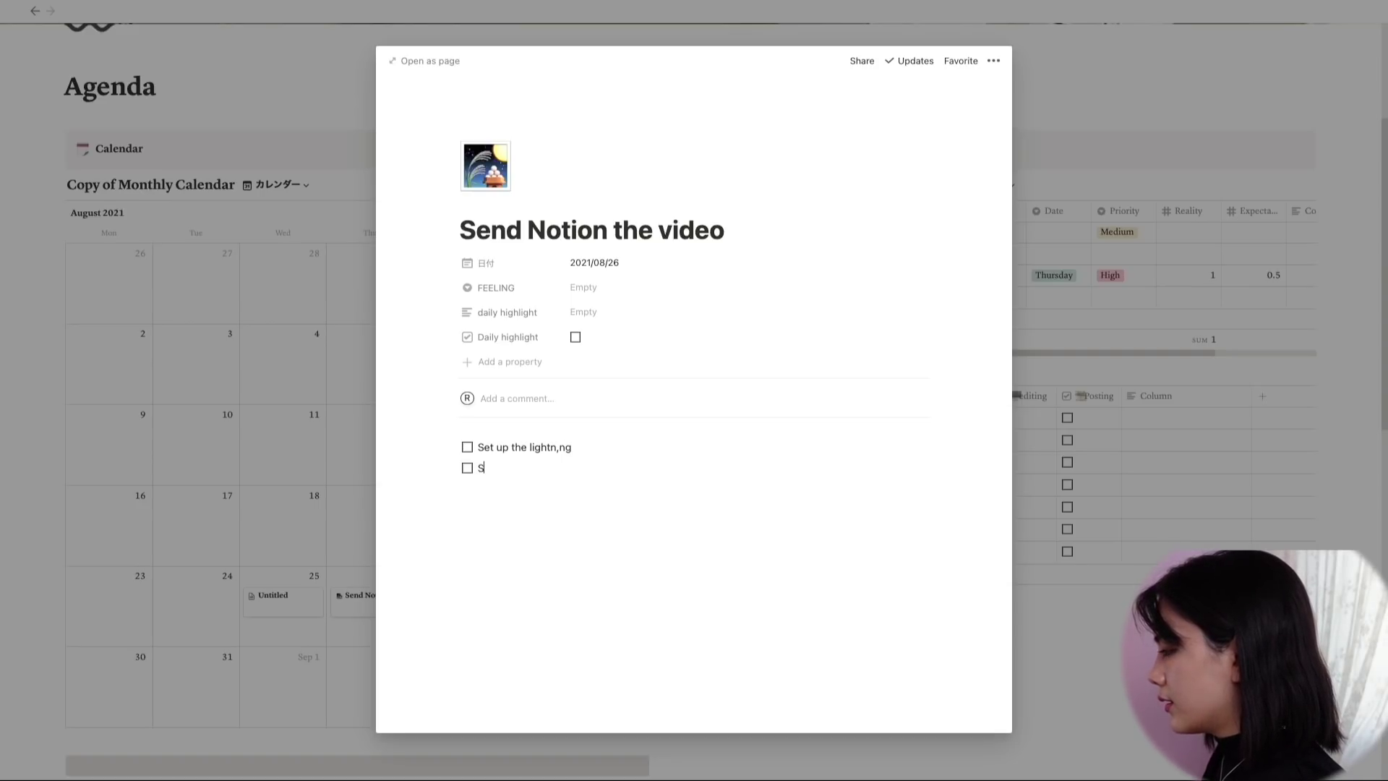
text(camera)
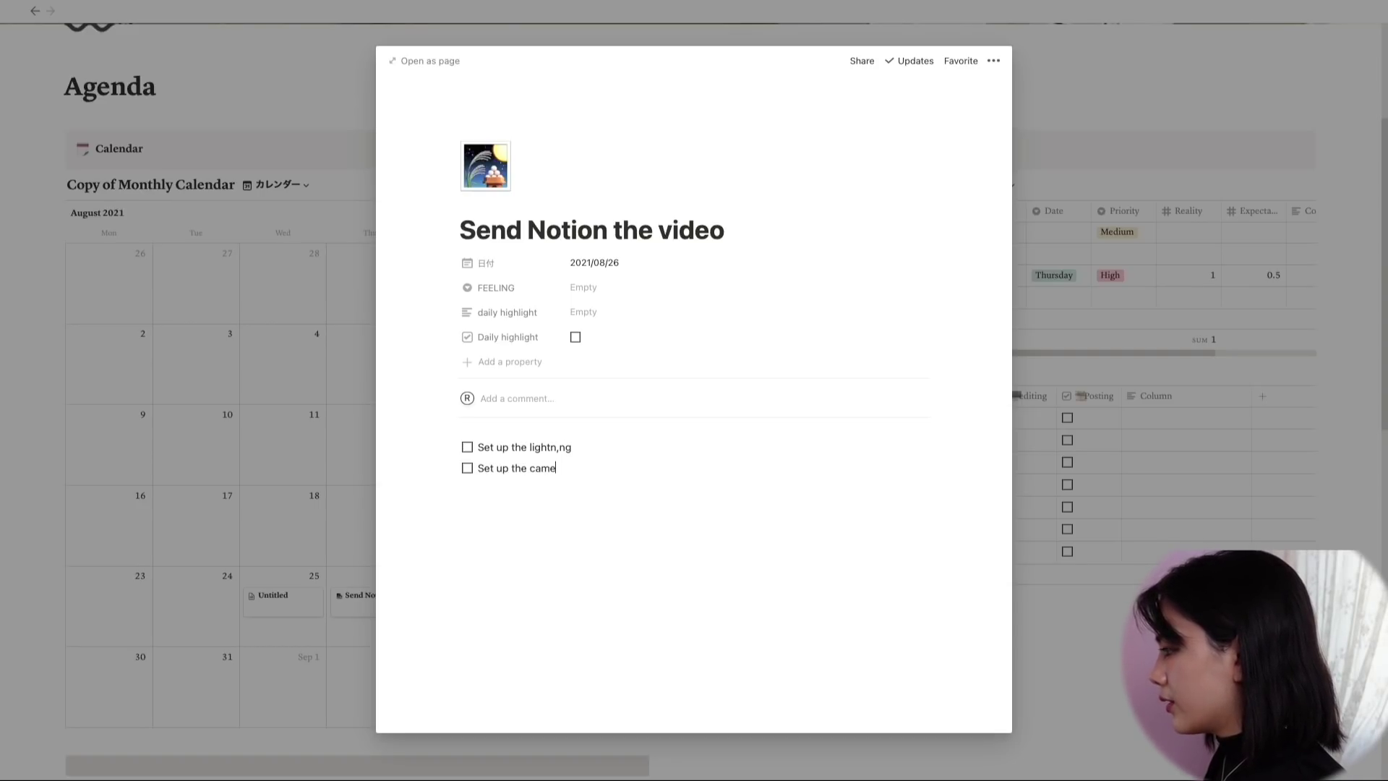
key(Return)
text(Do your makeup)
key(Return)
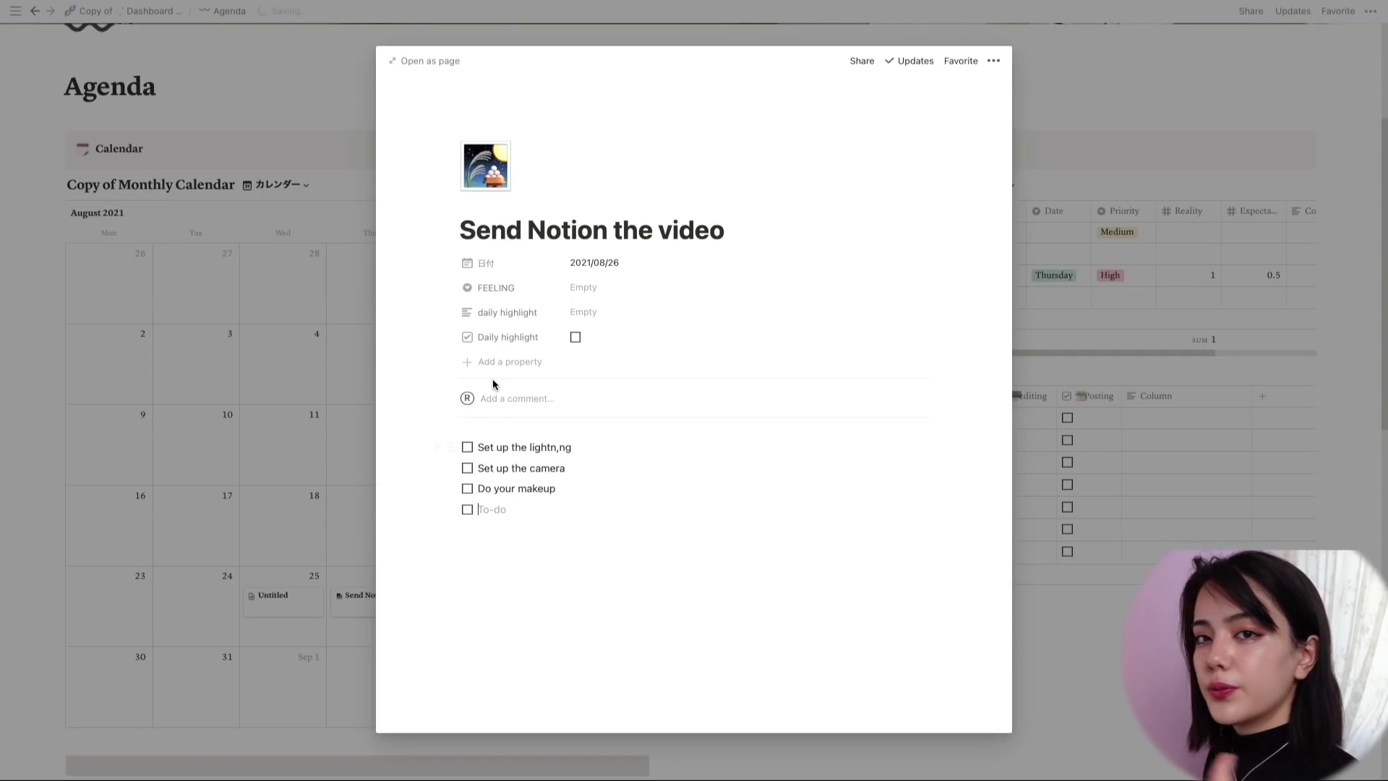
Step: Check off the three preparation tasks and the empty to-do item beneath them
click(468, 448)
click(467, 469)
click(468, 489)
click(469, 511)
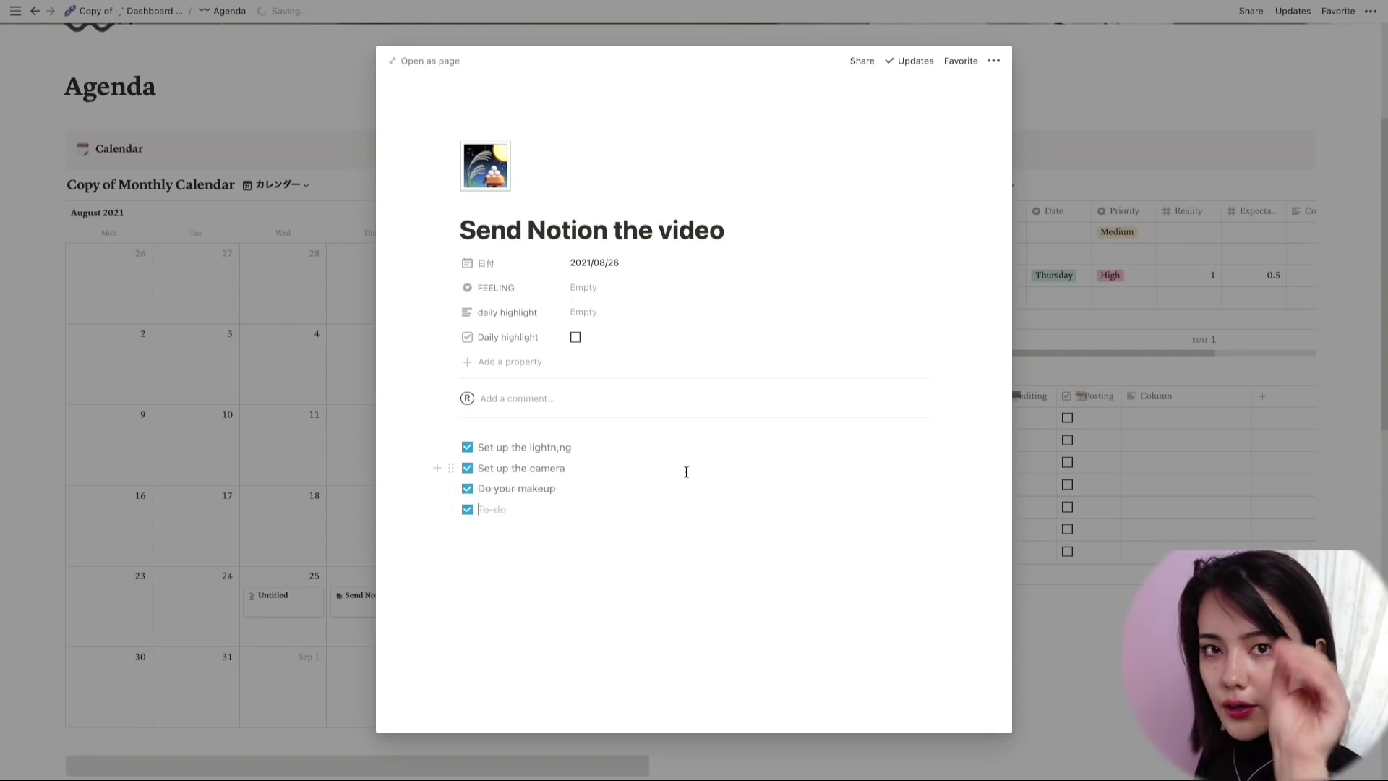
Step: Start a new block beneath the entry's to-do list and examine the available block types, from basic blocks to embeds
click(603, 533)
key(Return)
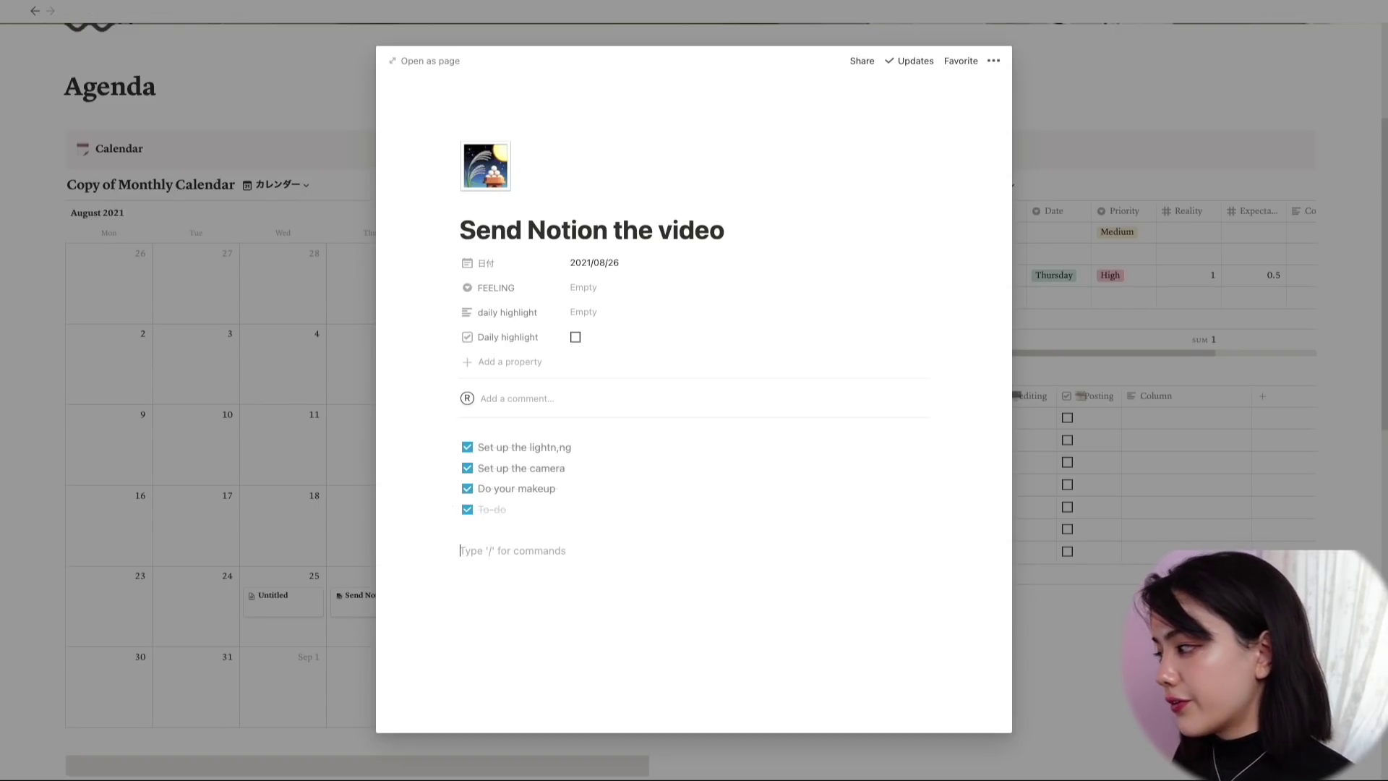
text(/)
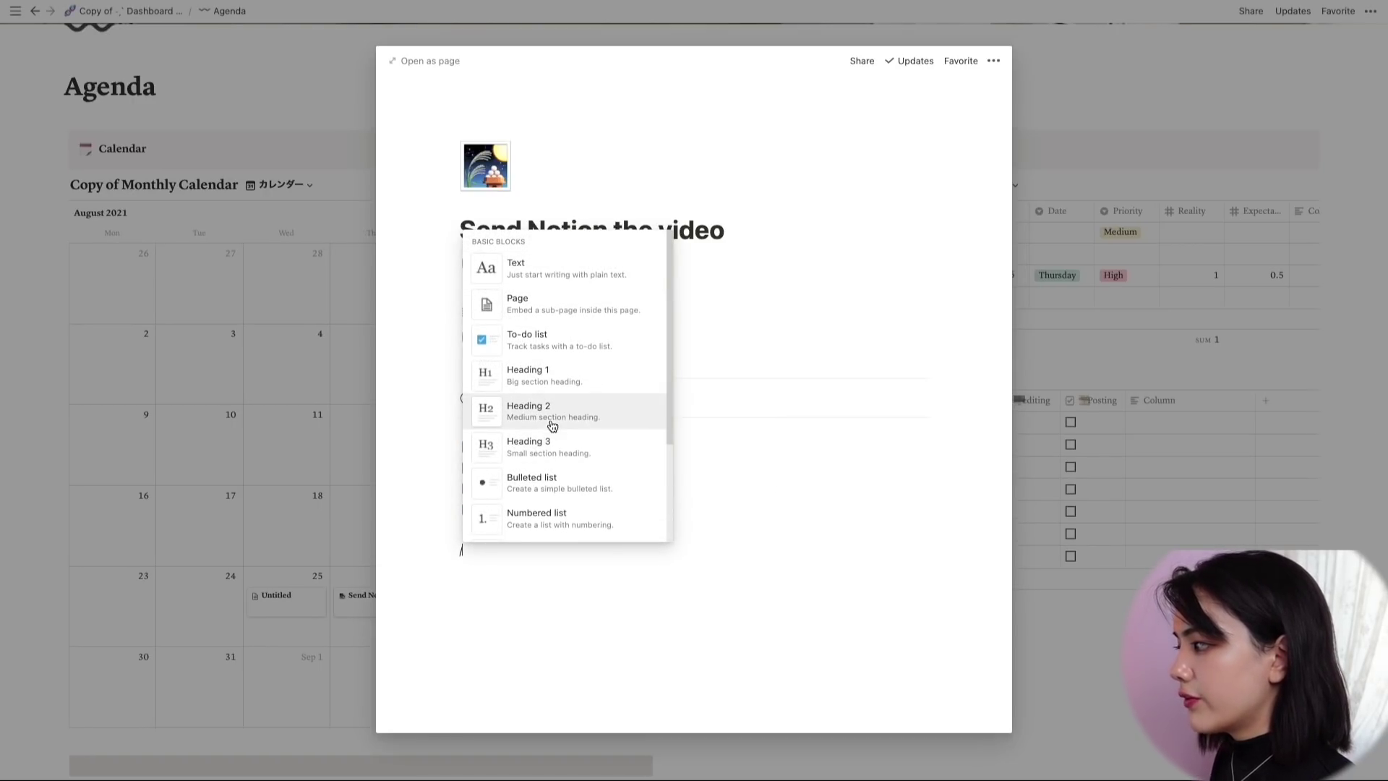
scroll(535, 326, down, 1)
scroll(535, 327, up, 1)
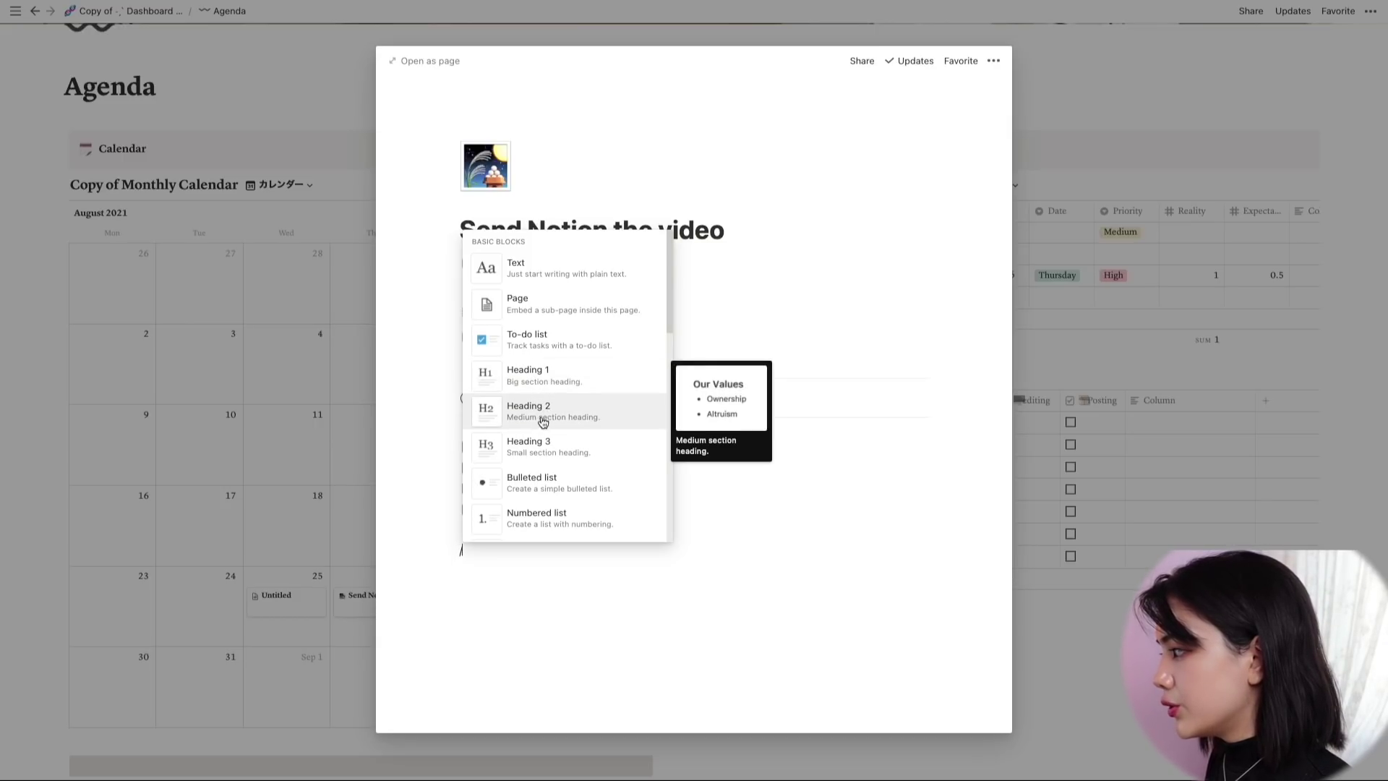
scroll(551, 477, down, 2)
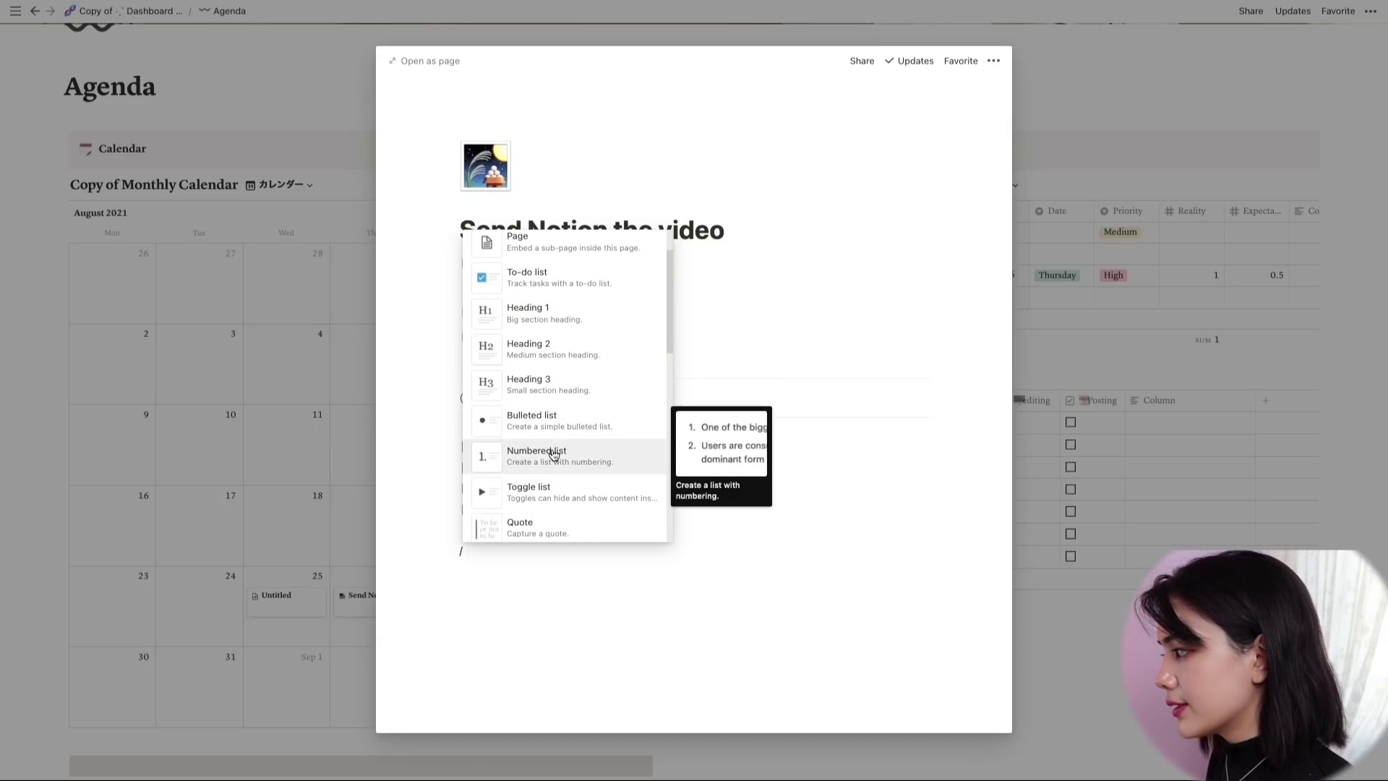
scroll(553, 491, down, 1)
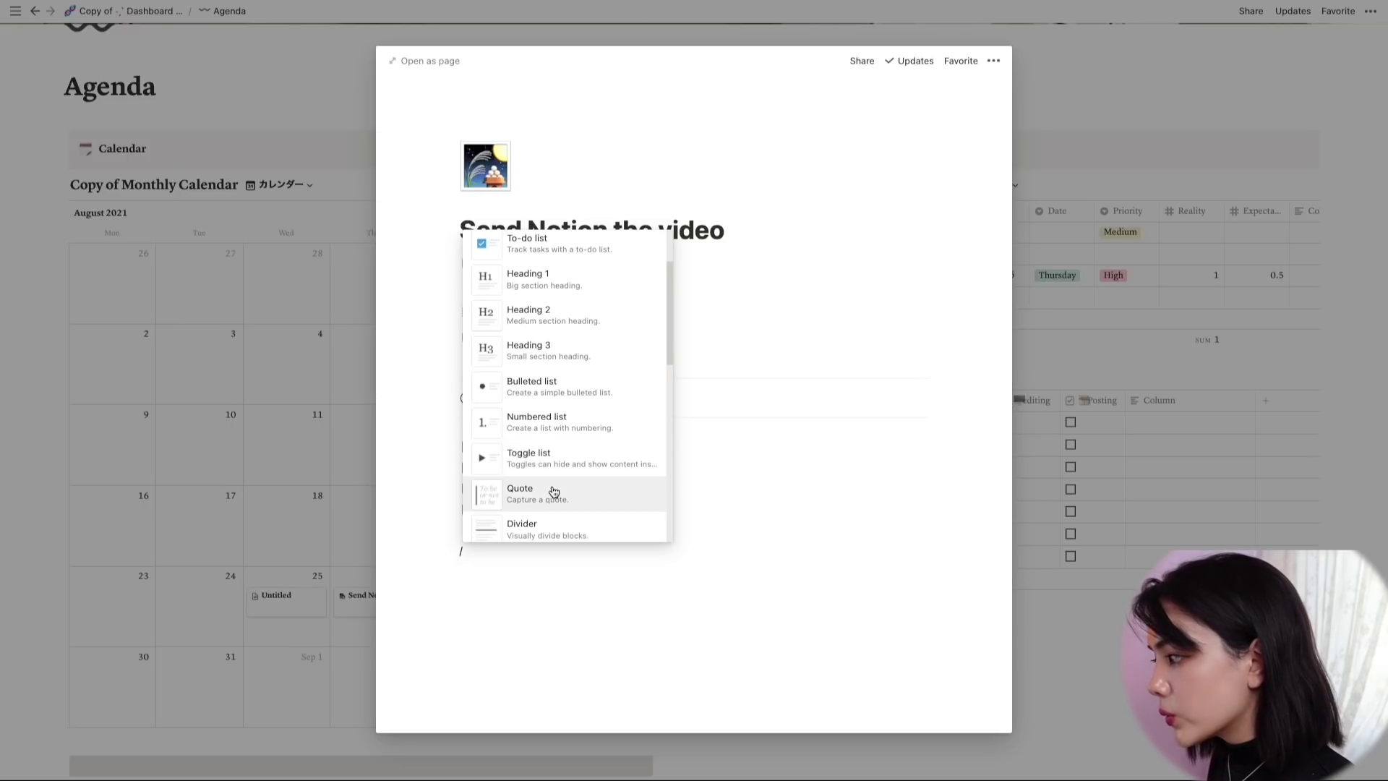
scroll(553, 493, down, 3)
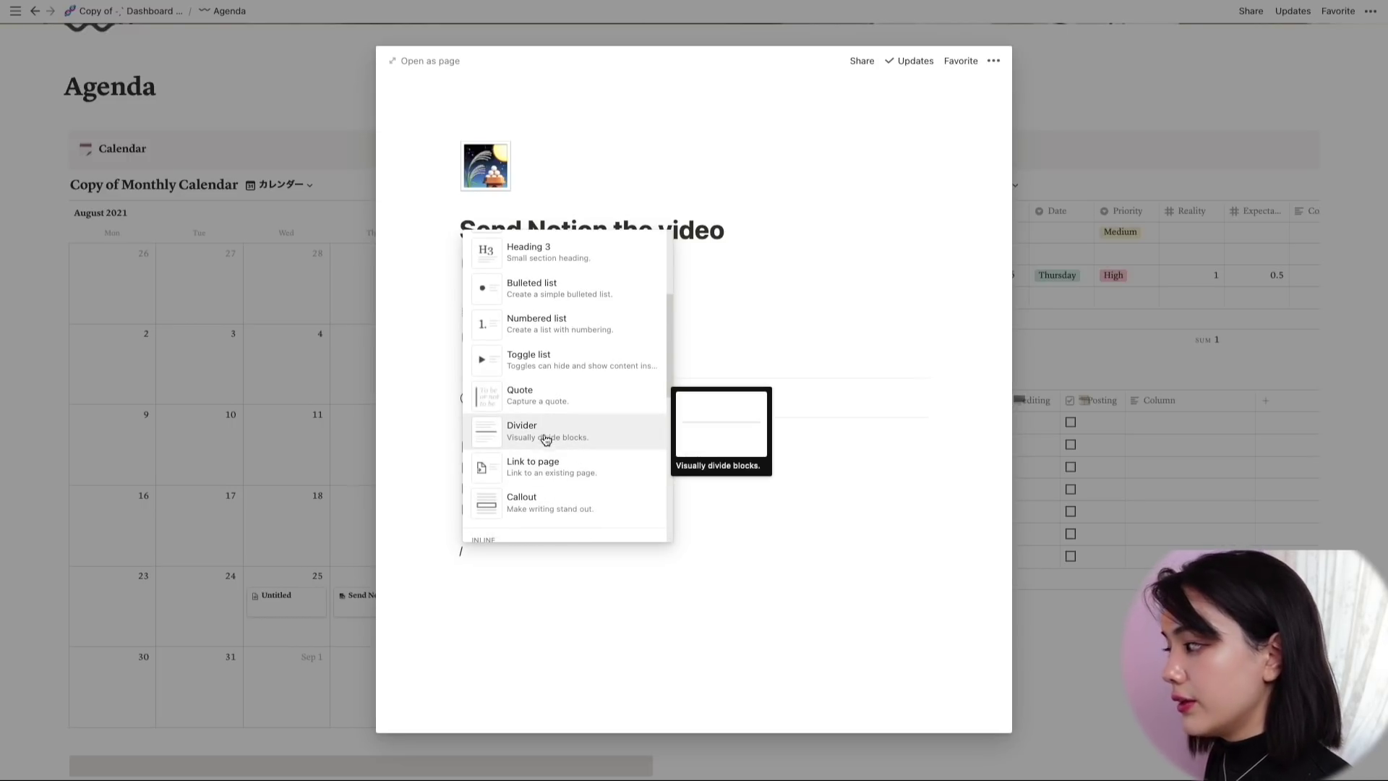
scroll(545, 469, down, 8)
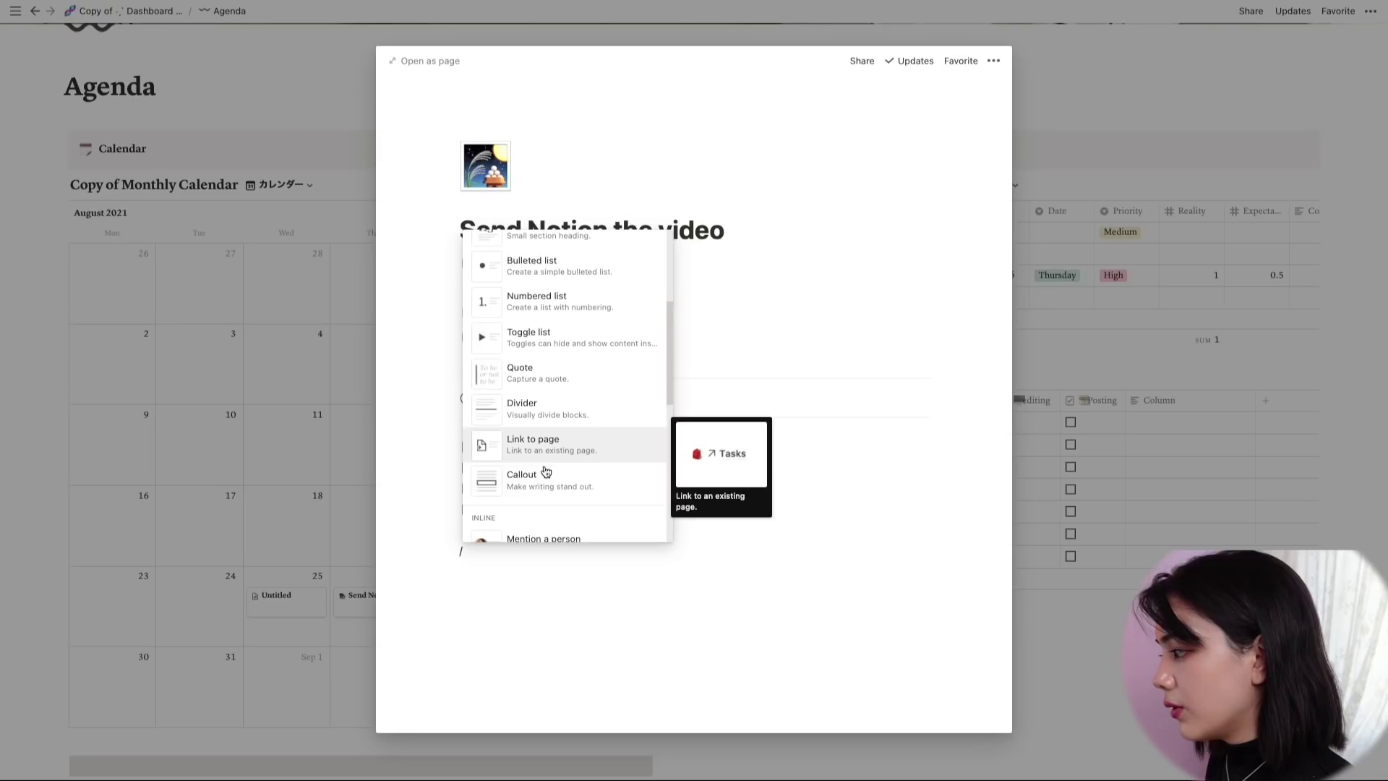
scroll(544, 461, down, 15)
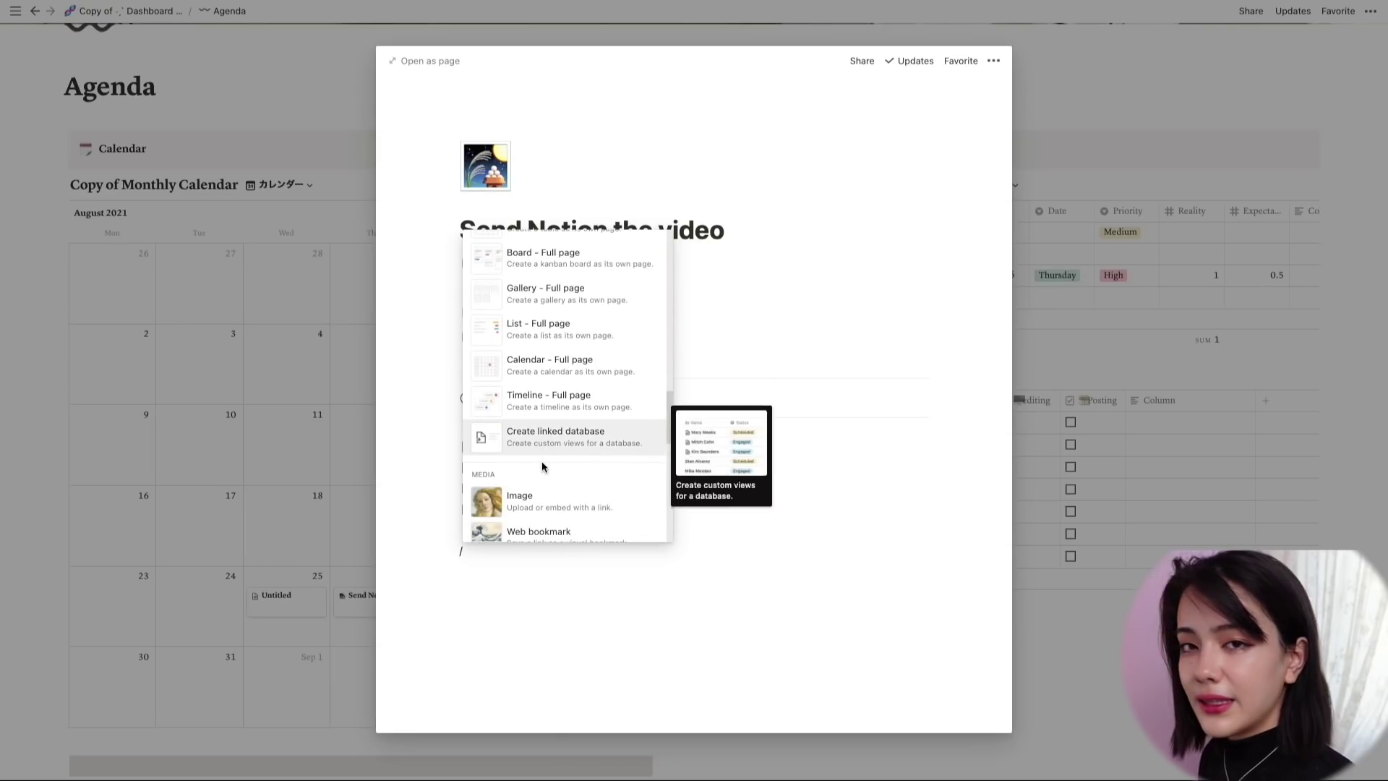
scroll(539, 481, down, 12)
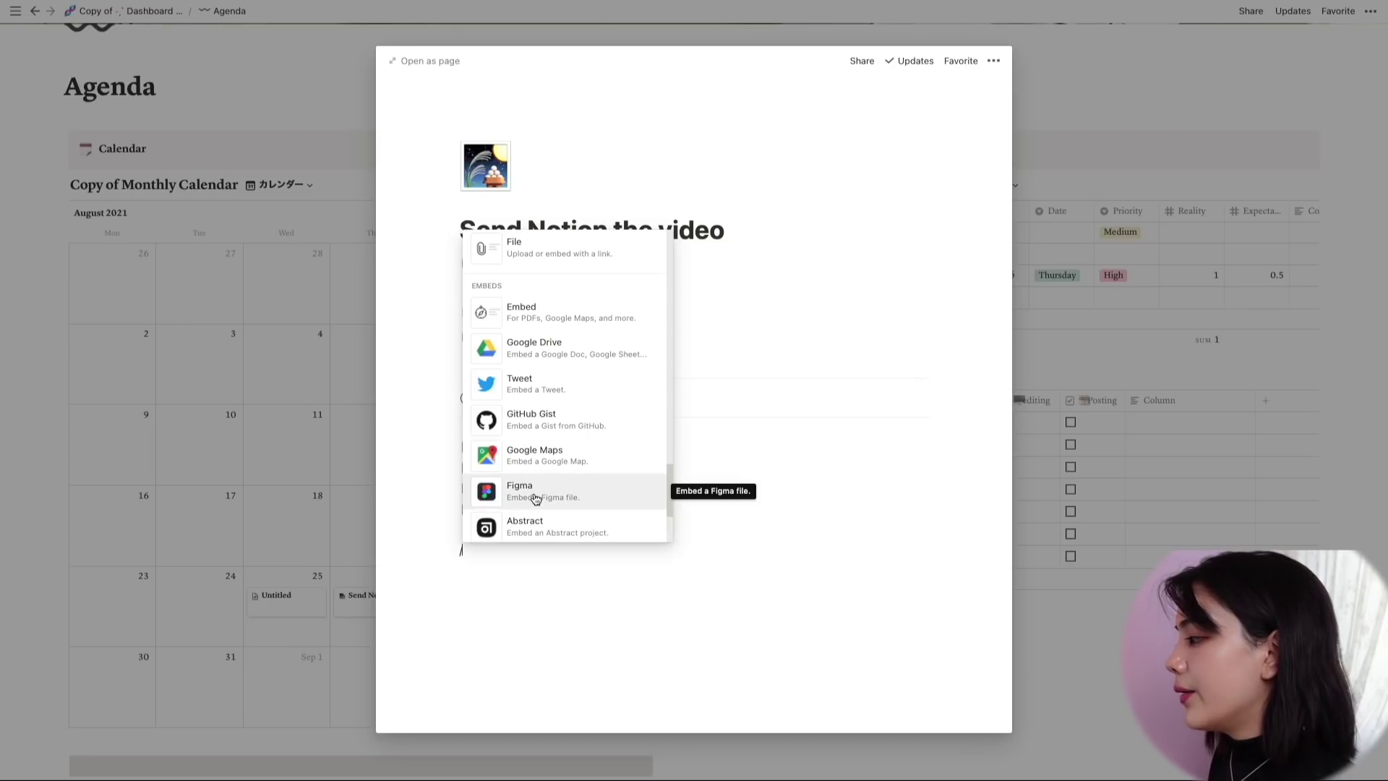
scroll(534, 481, up, 20)
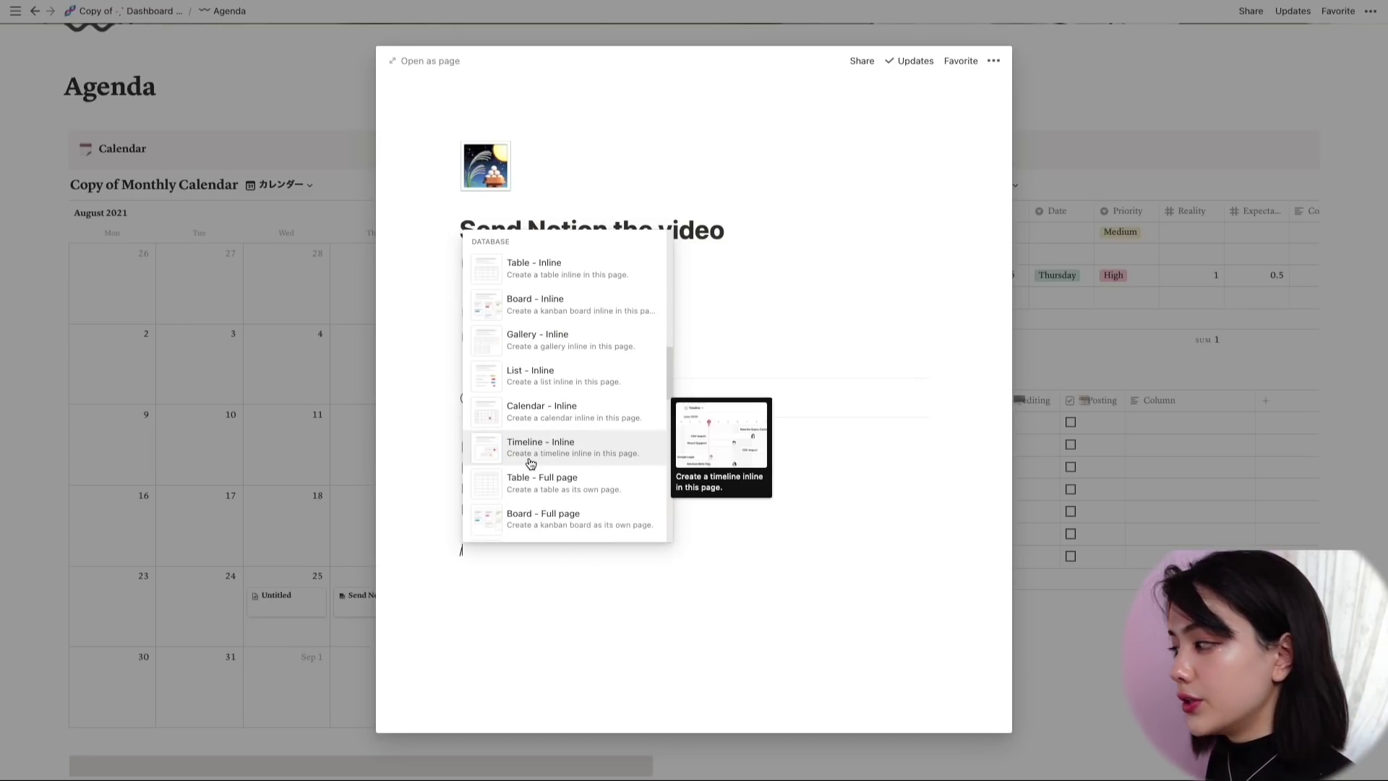
scroll(532, 480, up, 10)
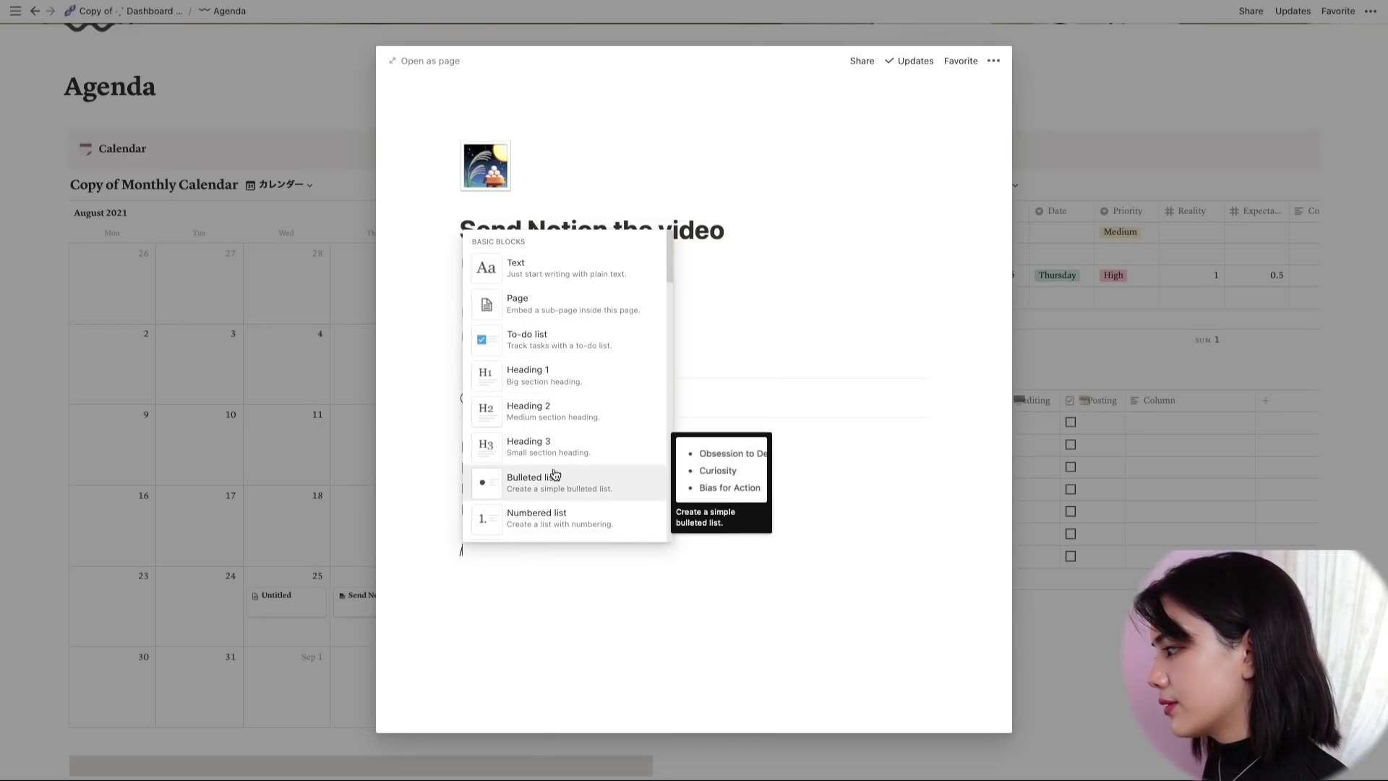
Step: Add a bulleted list item reading "Finish the video until 6pm" and close the calendar entry
click(554, 474)
text(Finish the video until)
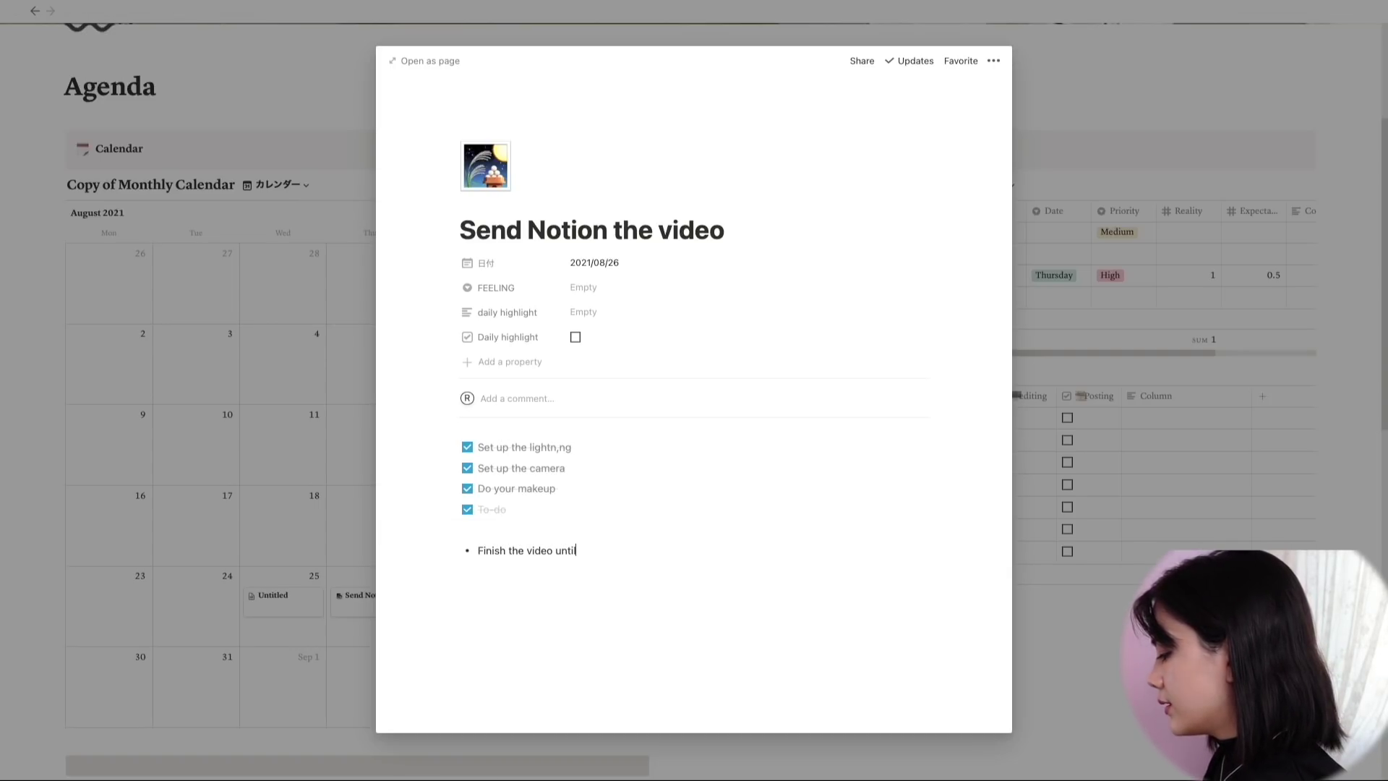
text( 6pm)
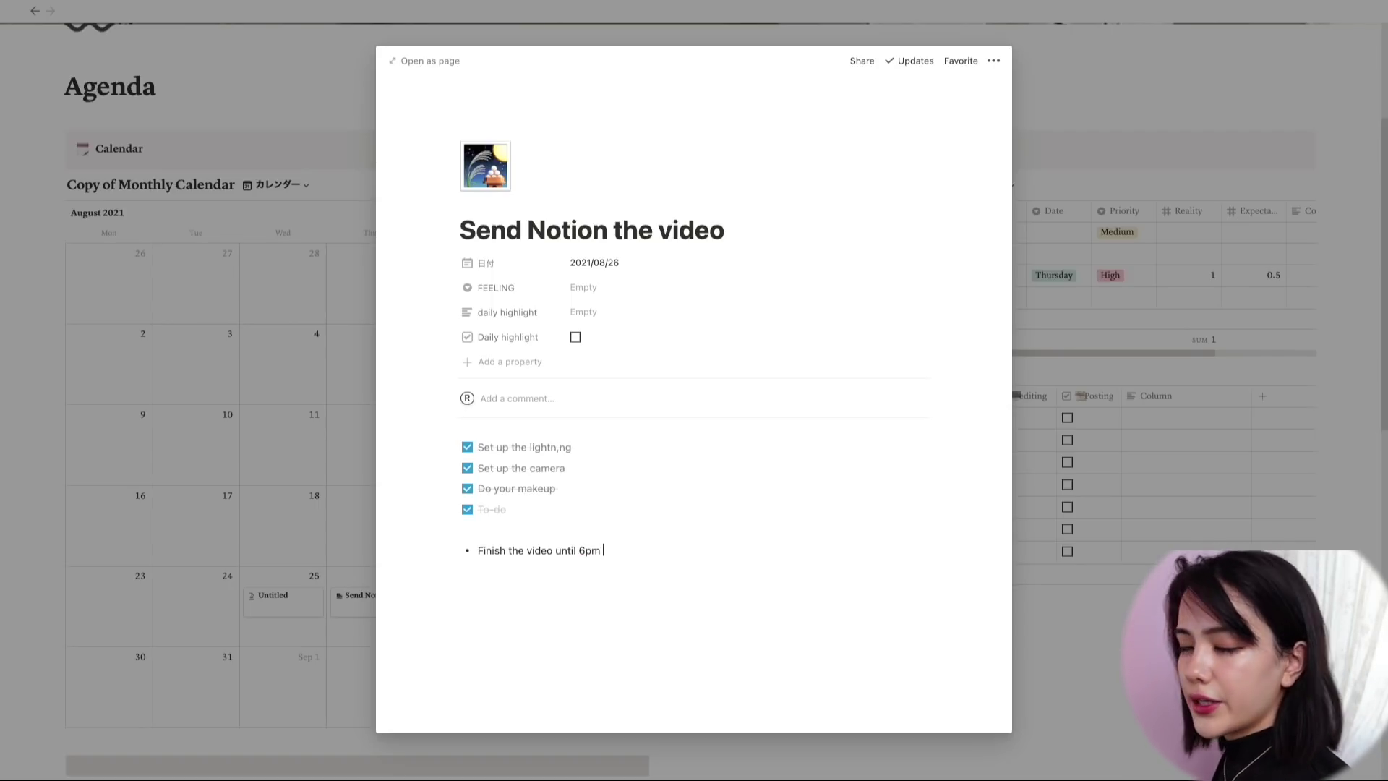
key(Escape)
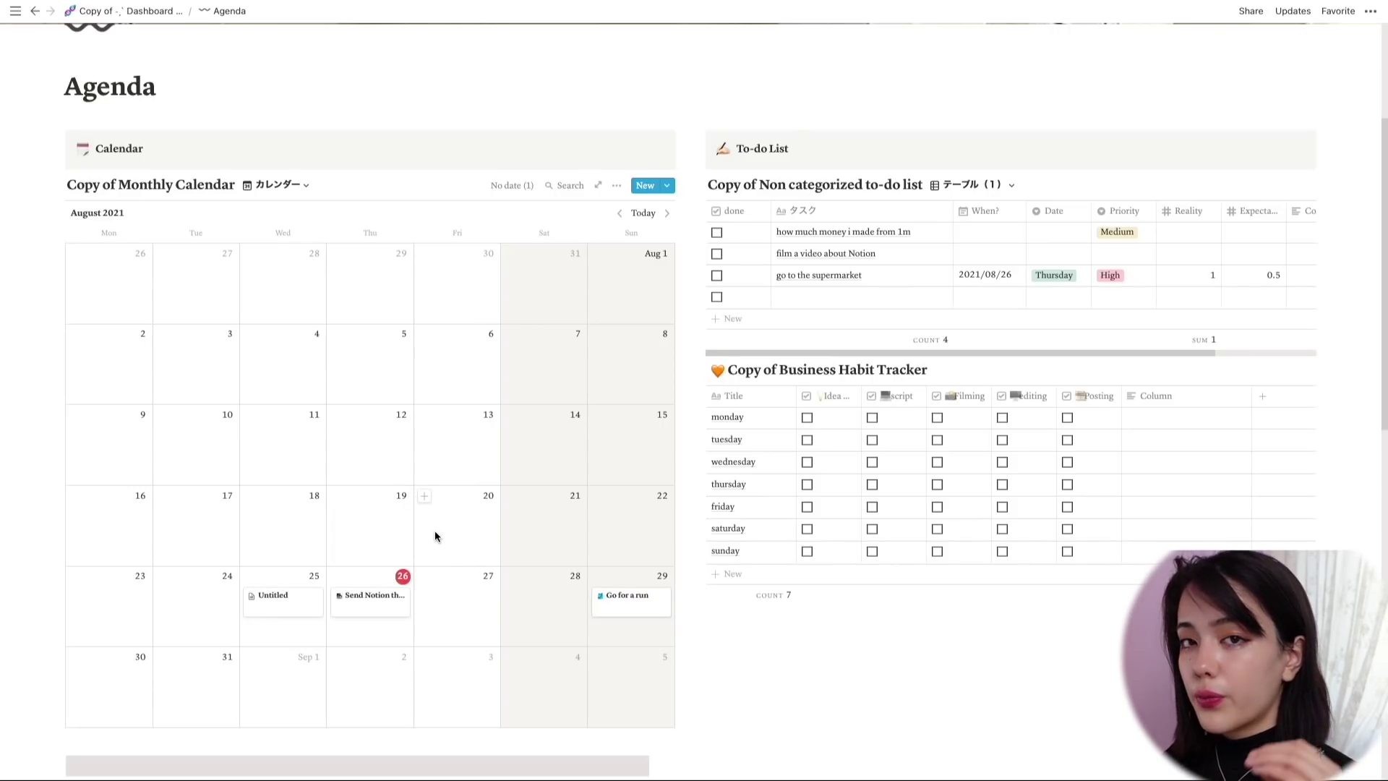
Step: Open the name of the Business Habit Tracker's Idea Generation column for editing and leave it without changes
scroll(435, 536, down, 1)
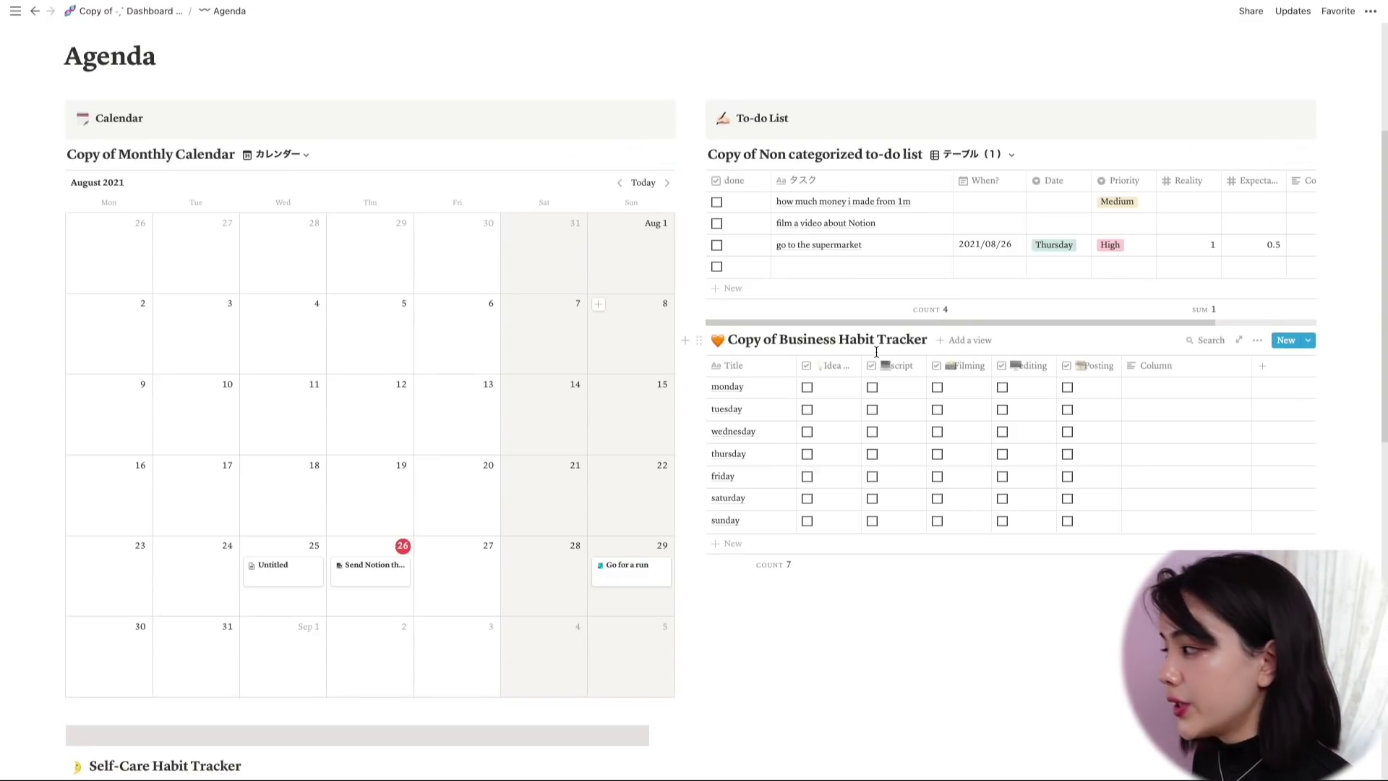
click(847, 366)
click(852, 394)
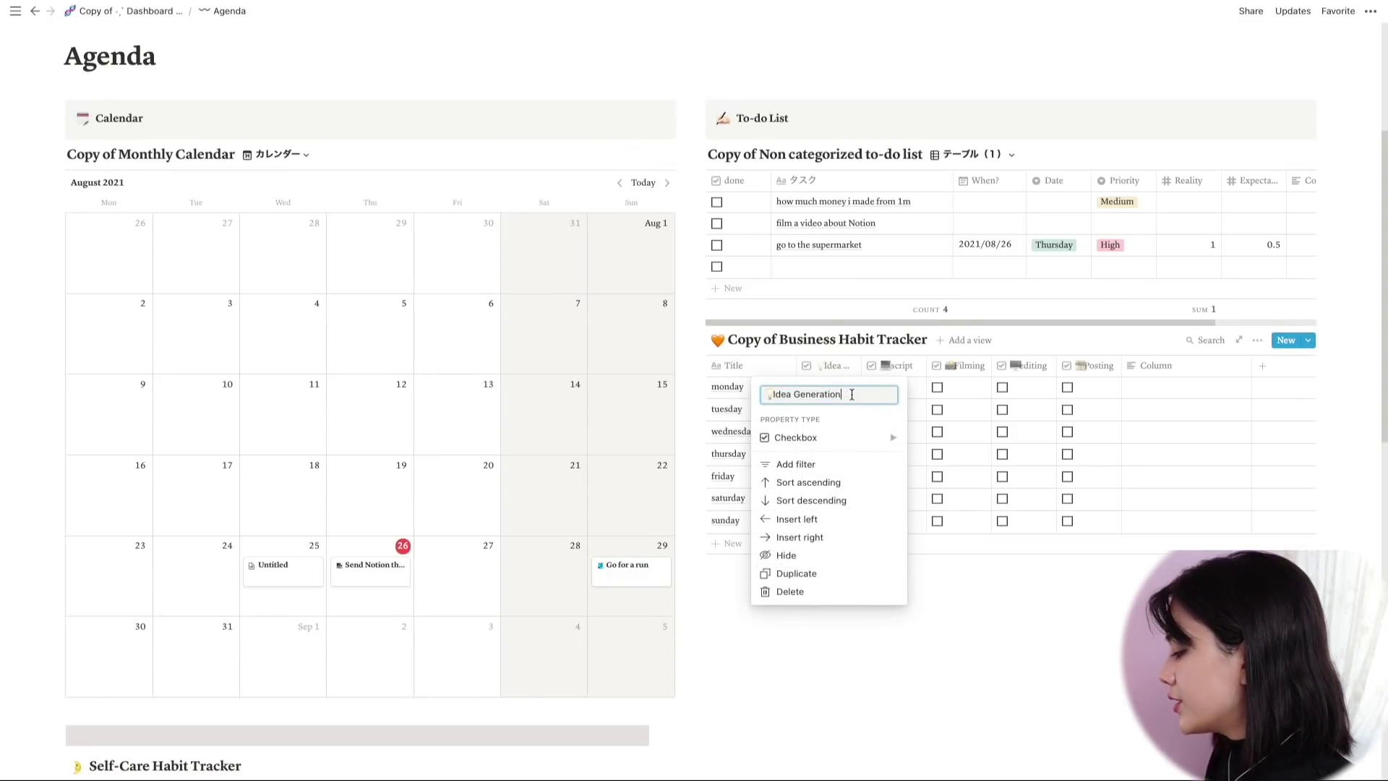
click(986, 337)
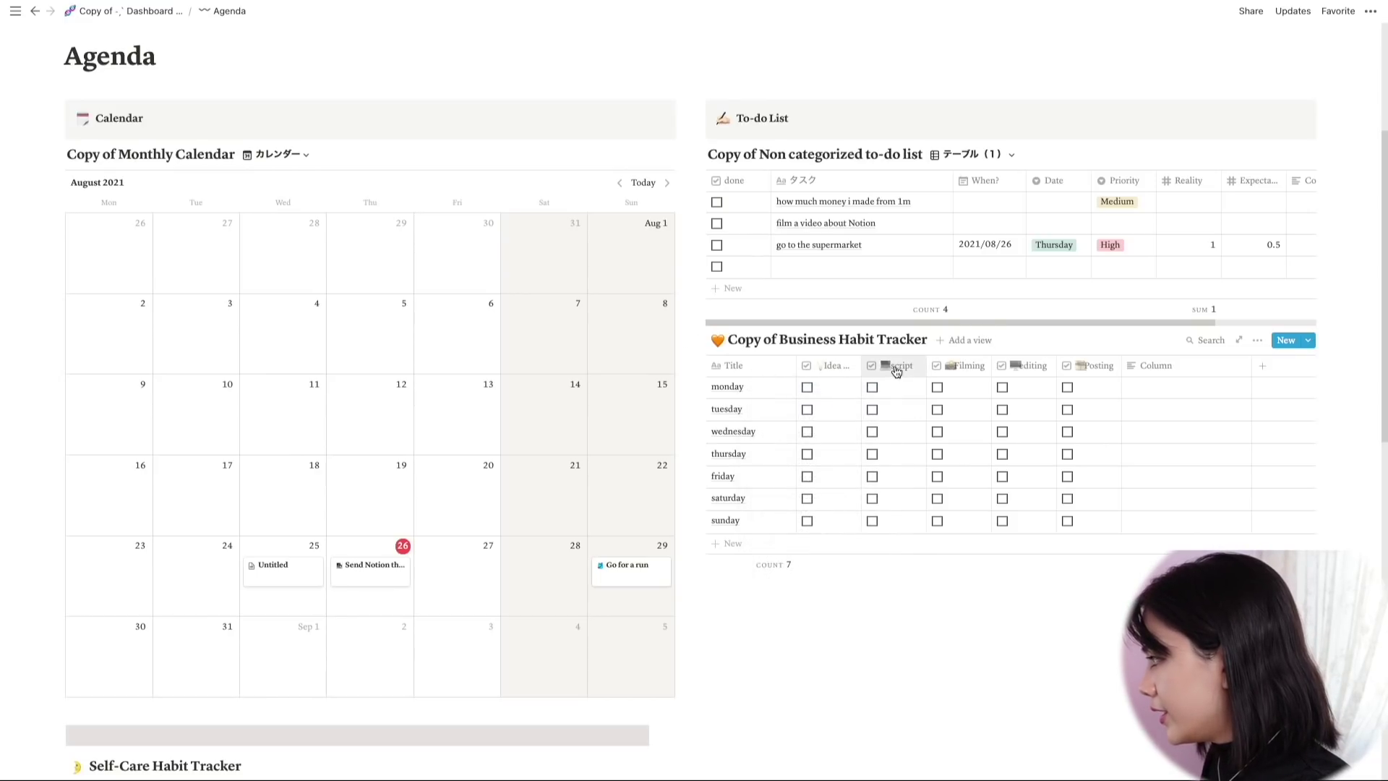
Step: Rename the Business Habit Tracker's script column as "Writing a script", keeping its emoji
click(897, 366)
click(889, 396)
key(BackSpace)
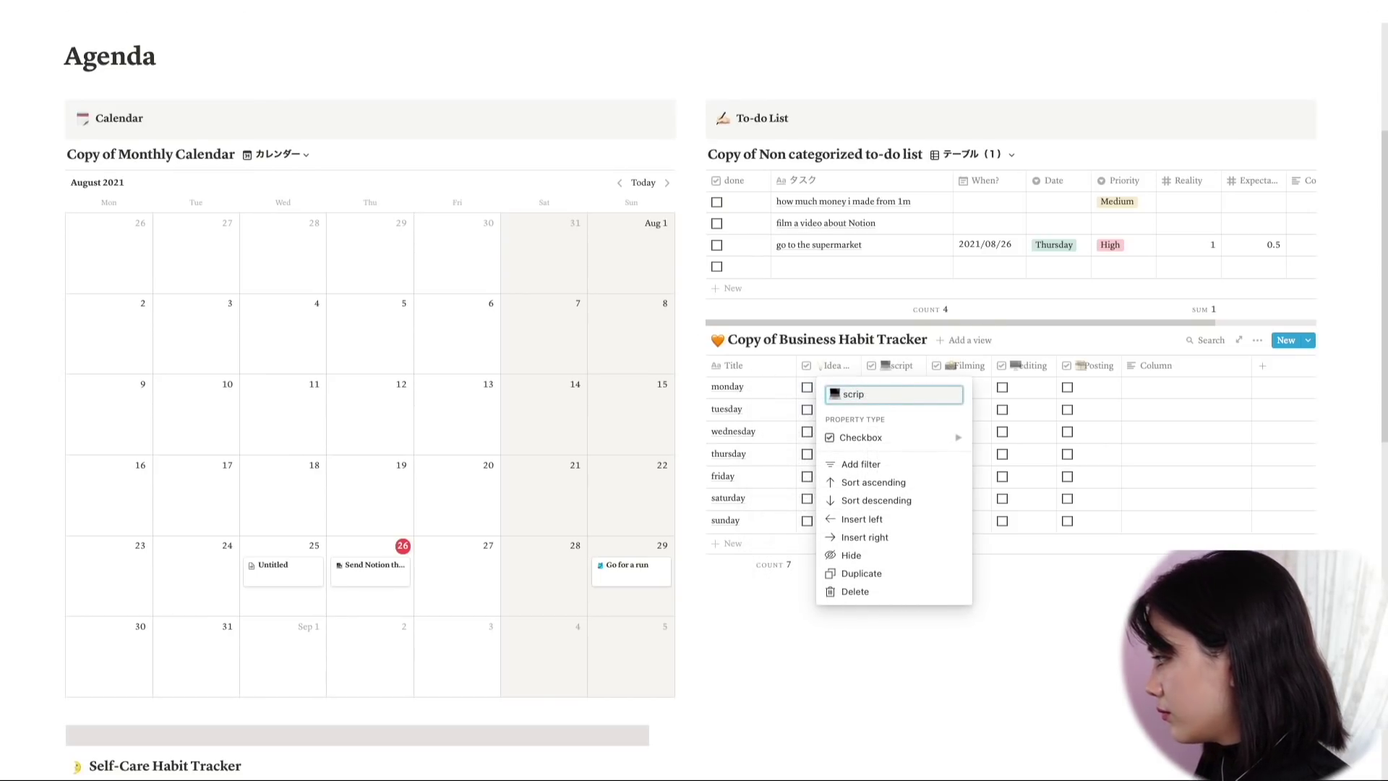
key(BackSpace)
key(BackSpace)
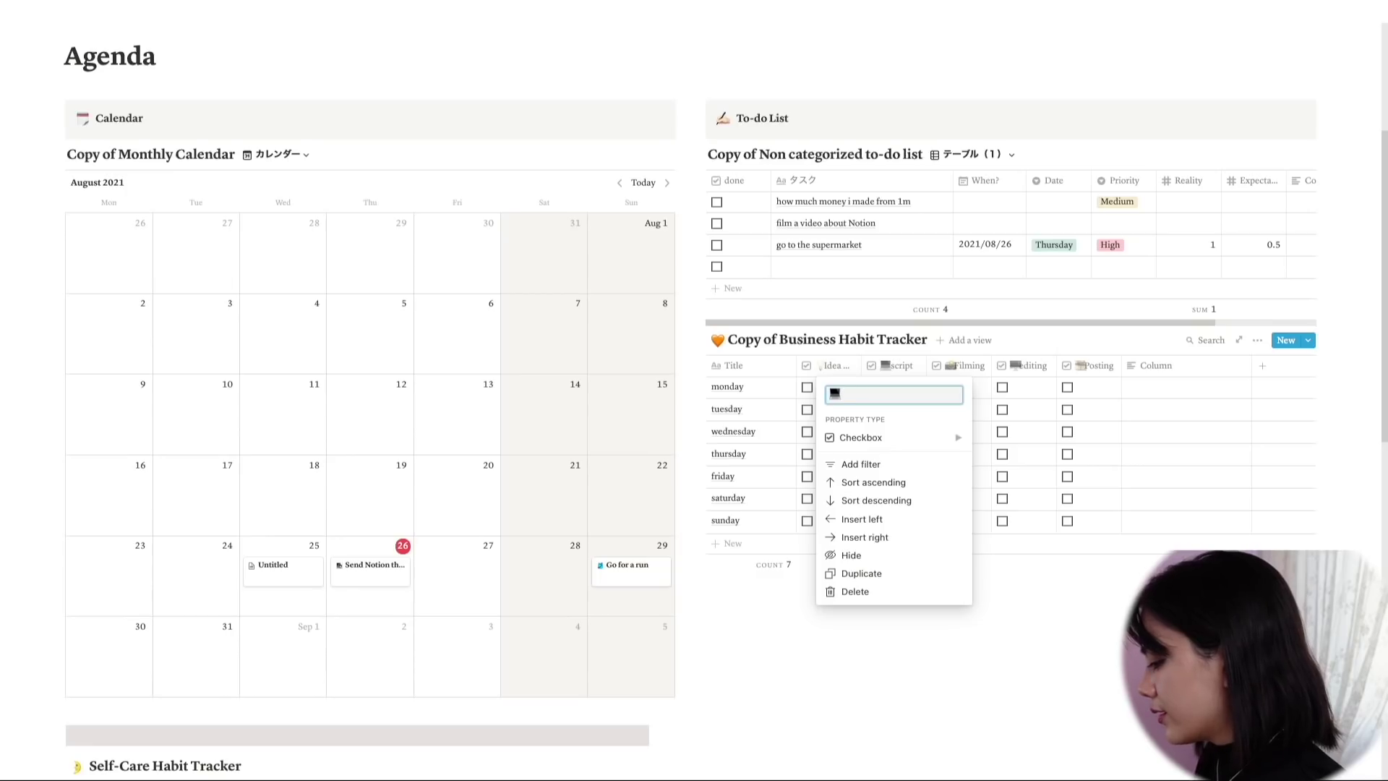
text(Writing)
key(Return)
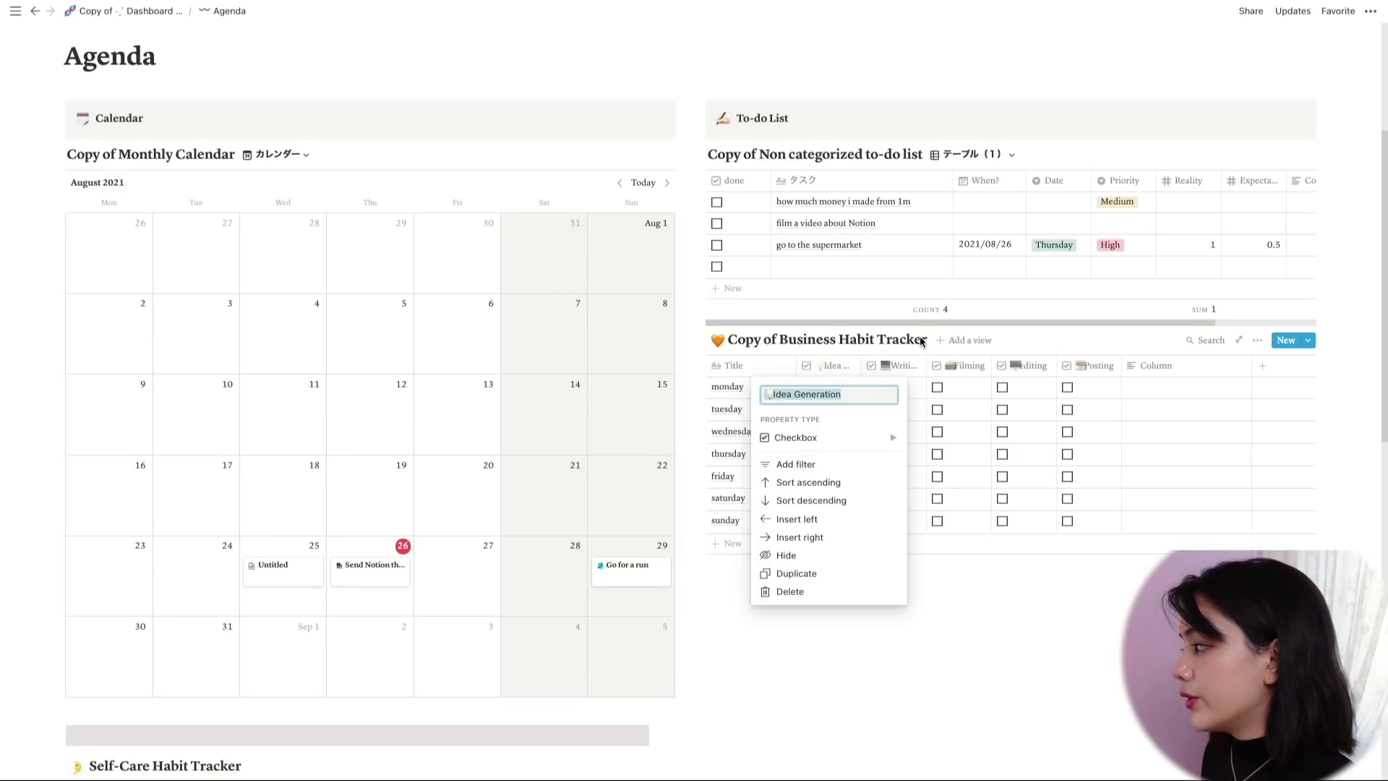
Step: Examine the names and properties of the Business Habit Tracker's columns, from Idea Generation through Posting
click(1185, 367)
click(1109, 298)
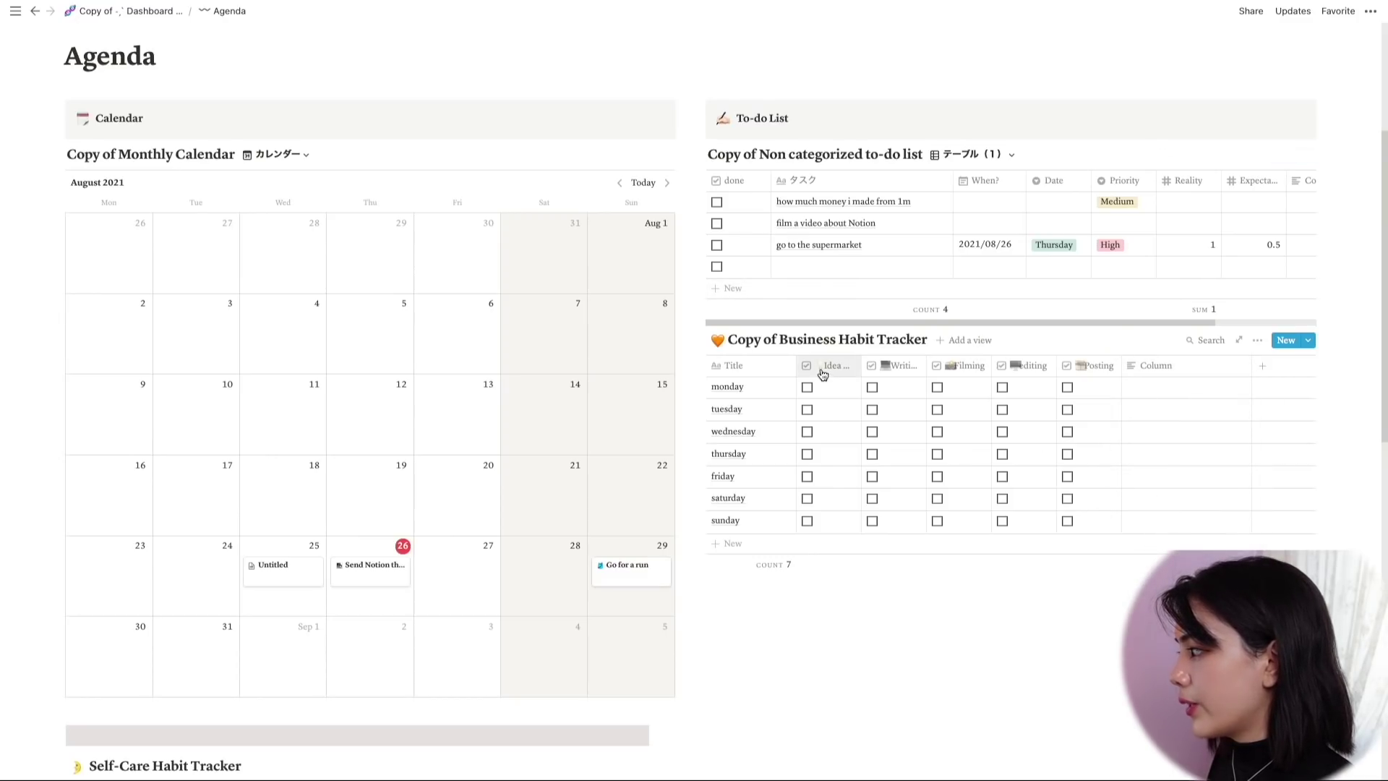
click(821, 372)
click(940, 367)
click(897, 366)
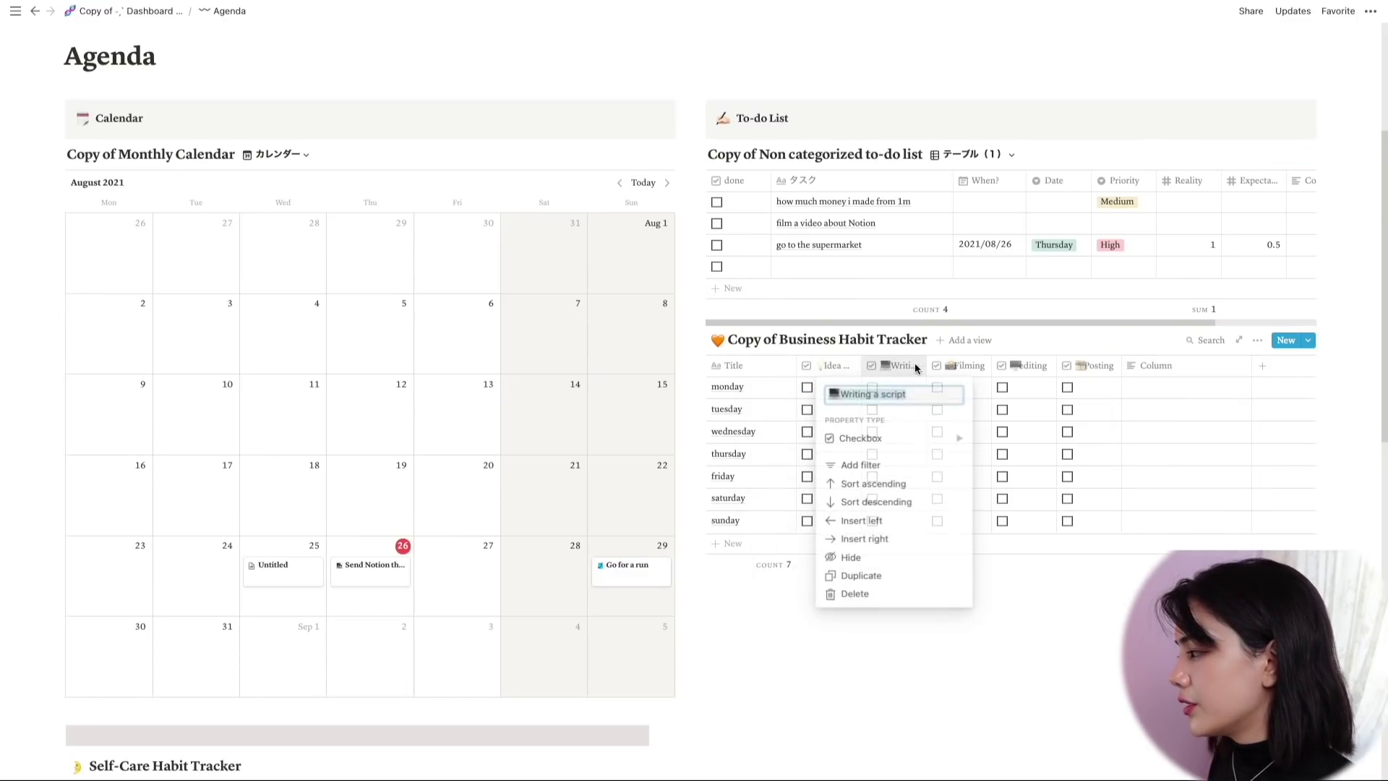
click(982, 361)
click(966, 366)
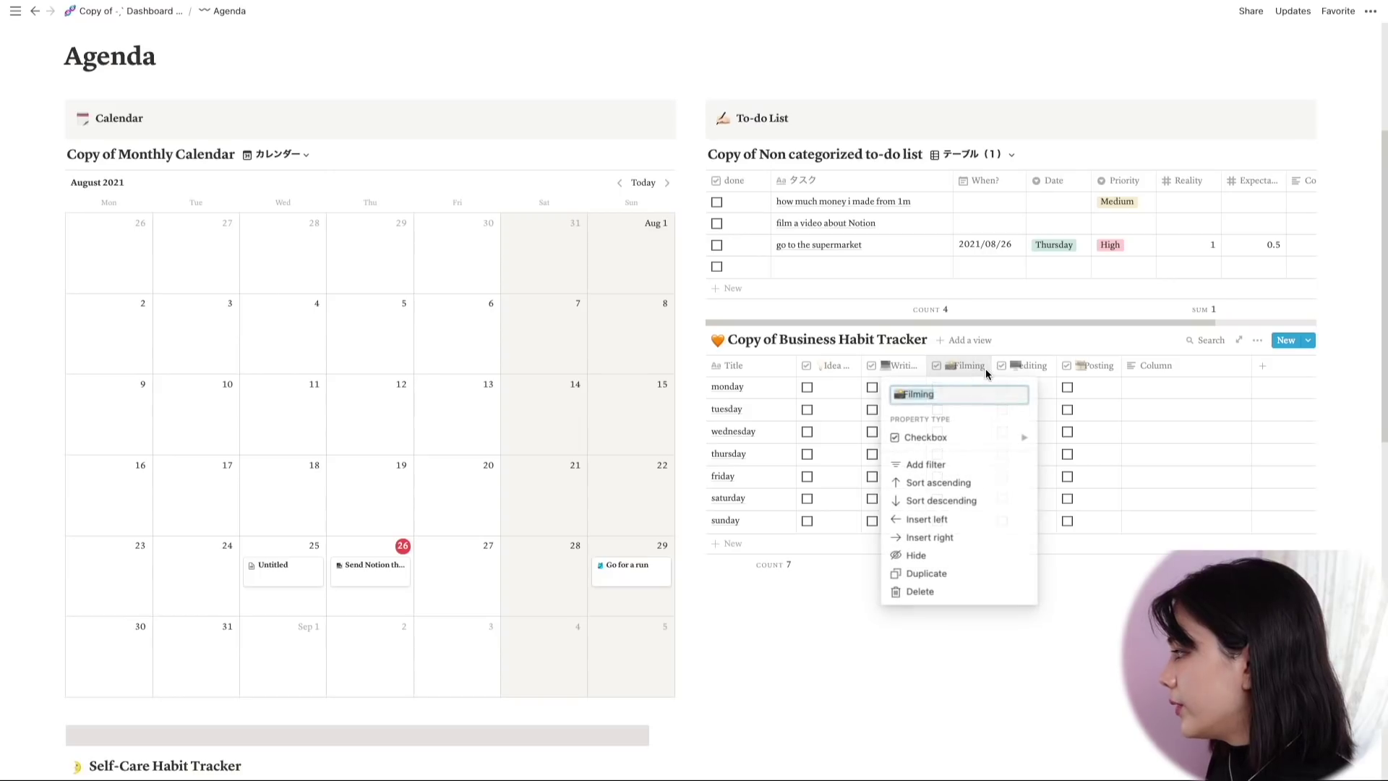
click(1022, 366)
click(1026, 368)
click(1029, 370)
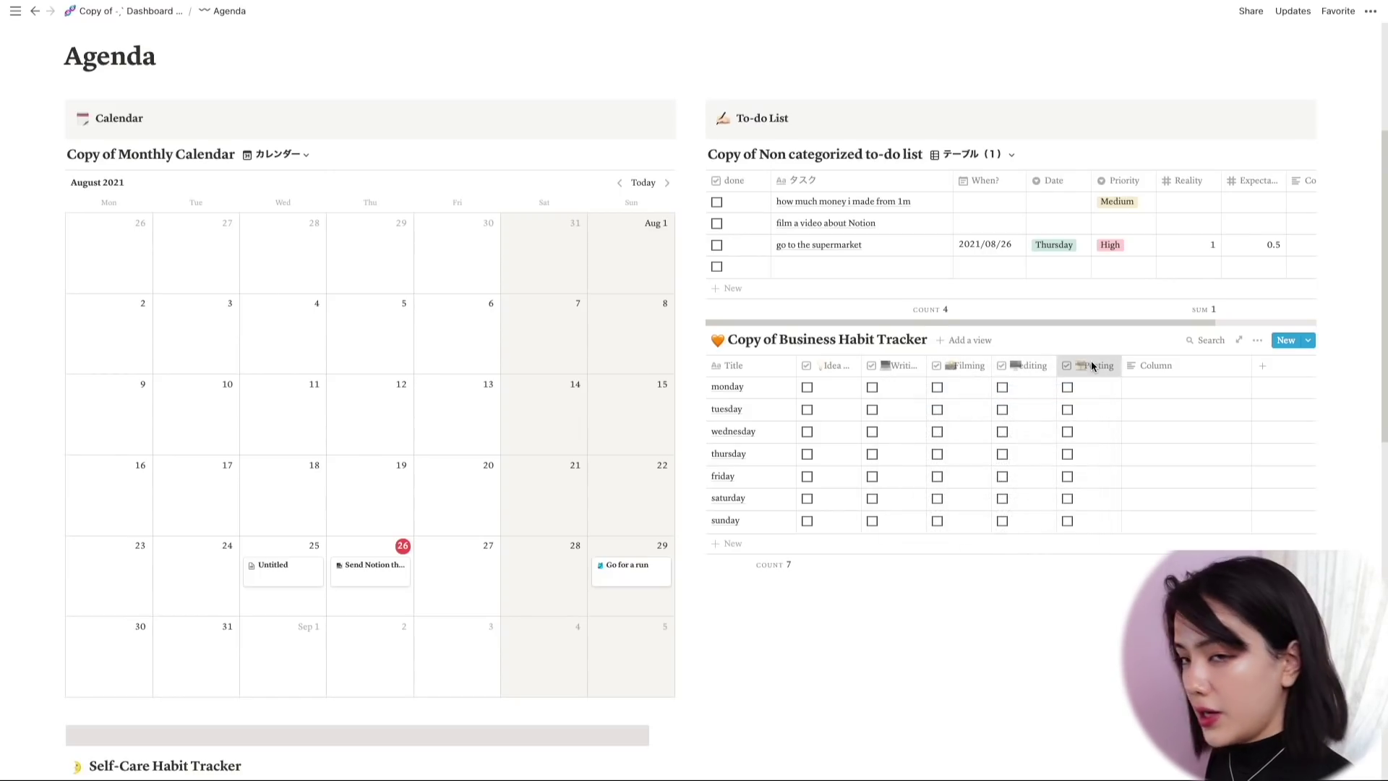
click(1090, 366)
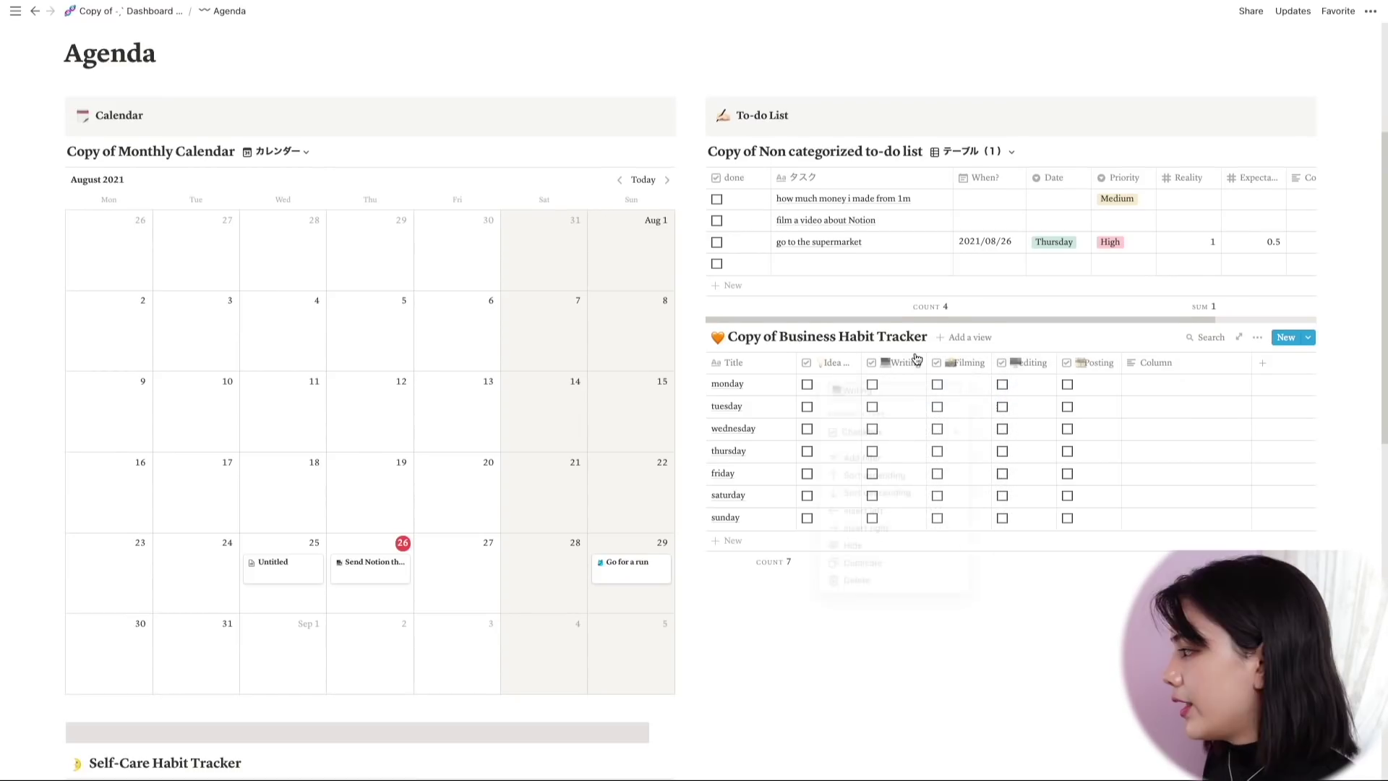
Step: In the Business Habit Tracker, check Idea Generation for Monday and Thursday, Filming for Tuesday and Friday, and Editing for Wednesday and Friday
click(807, 384)
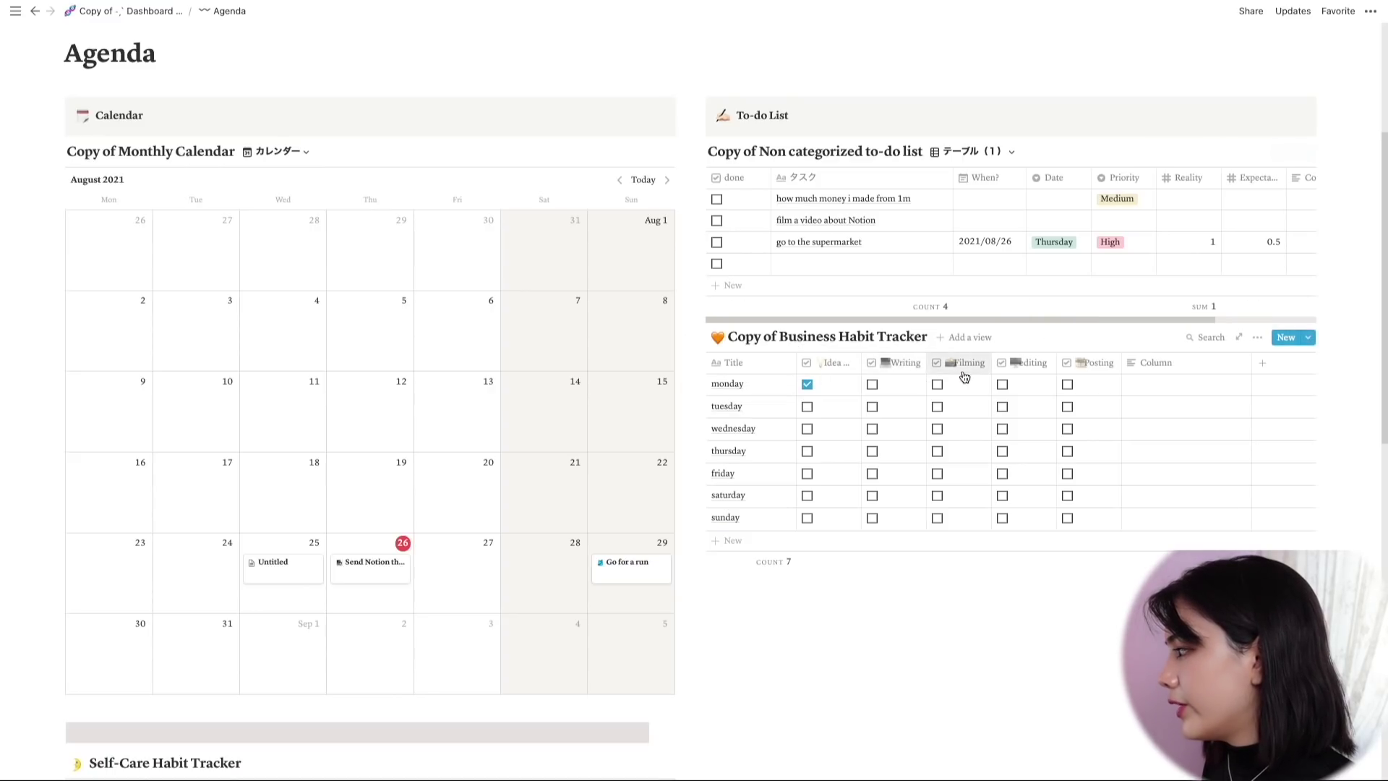
click(938, 408)
click(1002, 429)
click(807, 451)
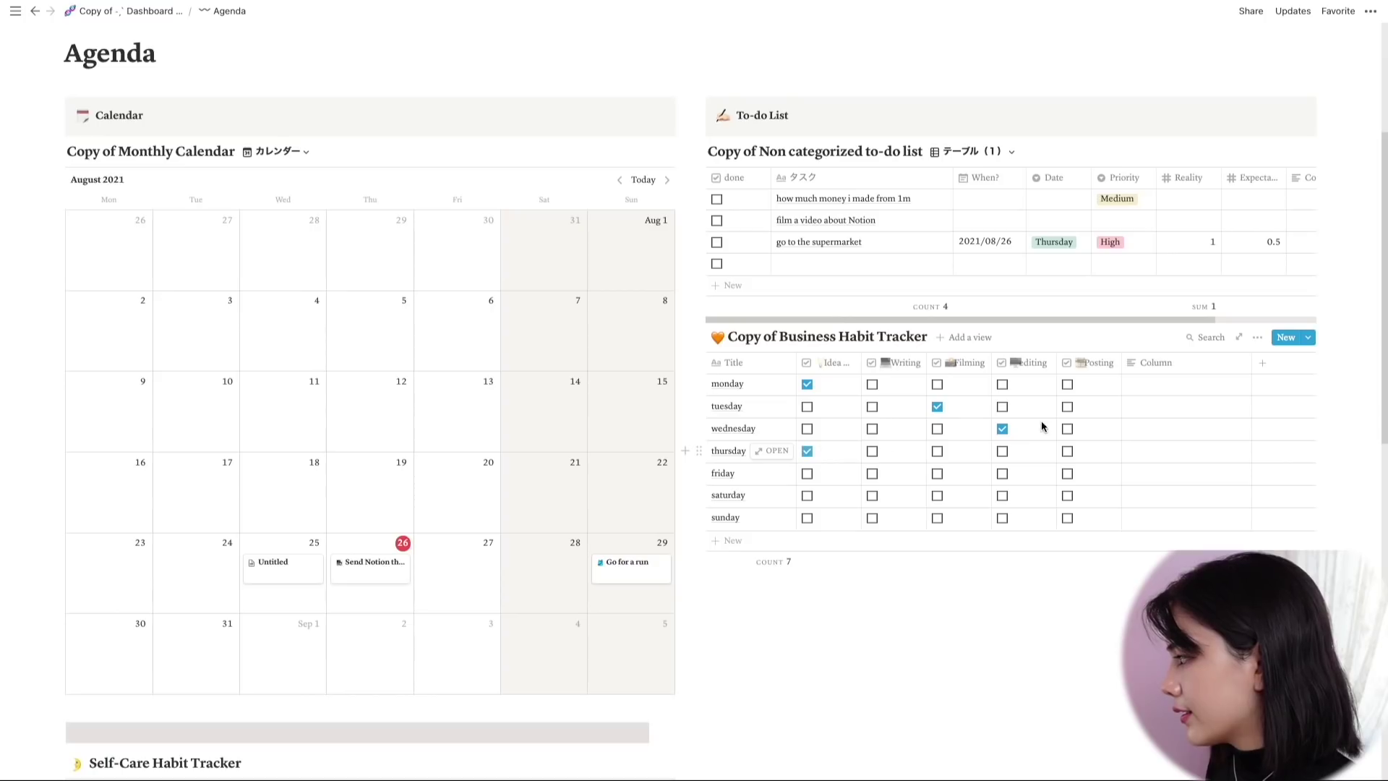
click(937, 474)
click(1002, 474)
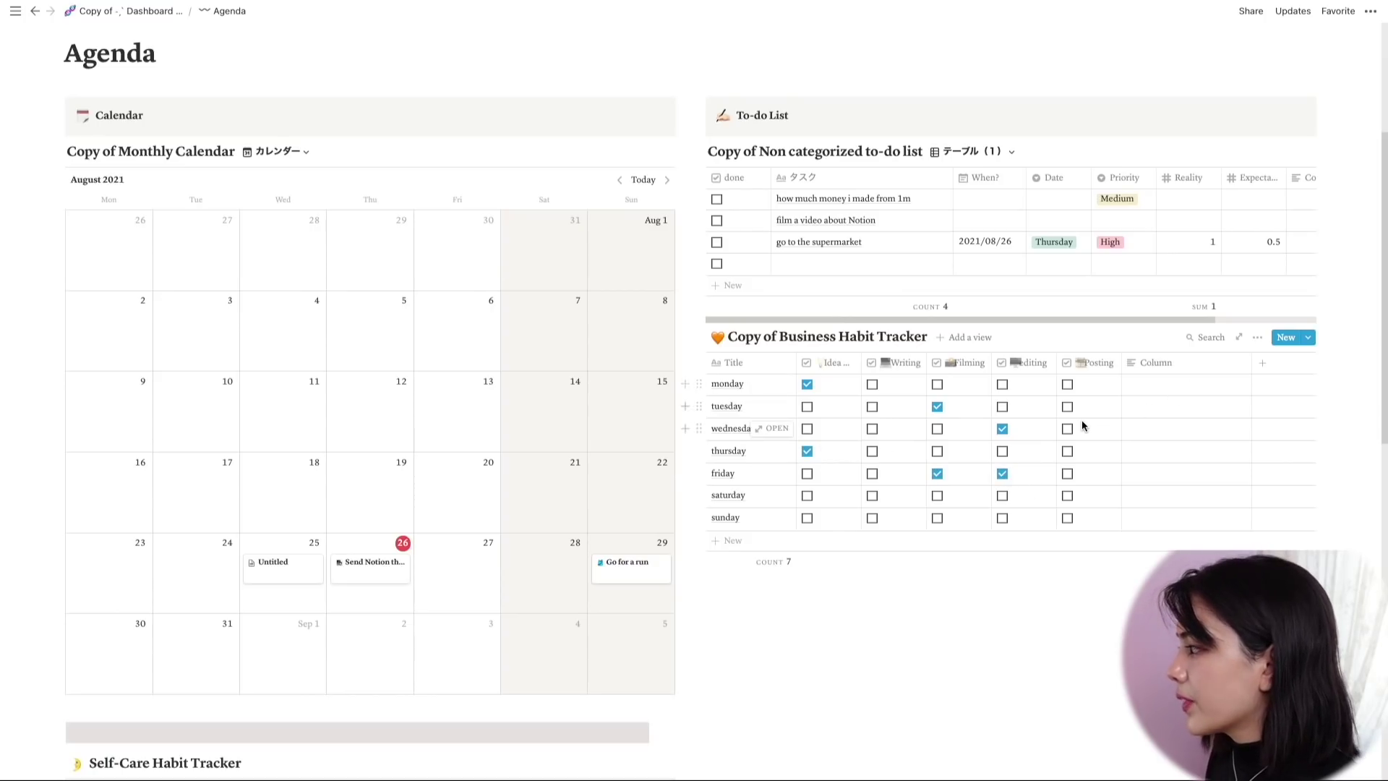
Step: Rename the Self-Care Habit Tracker's reading column as "journaling", keeping its emoji
scroll(1083, 426, down, 2)
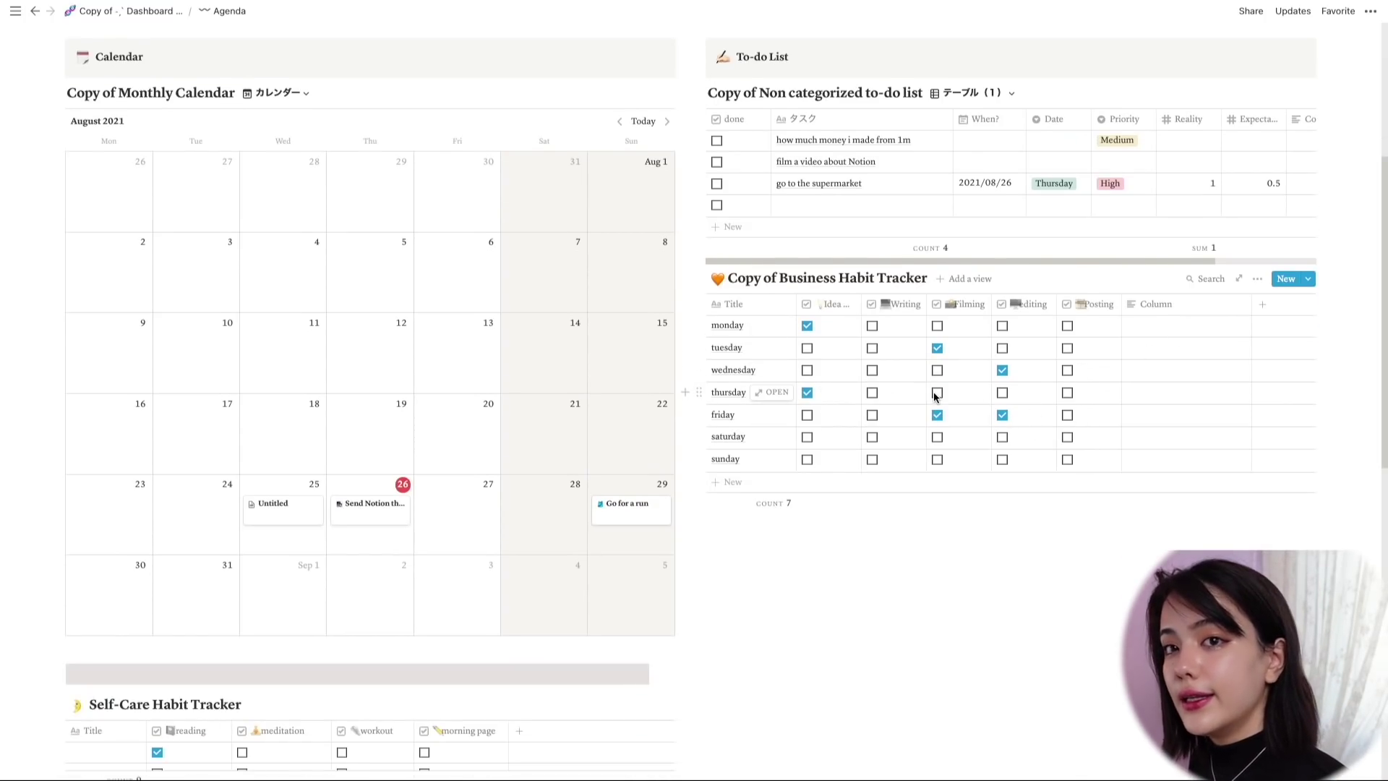
scroll(935, 397, down, 5)
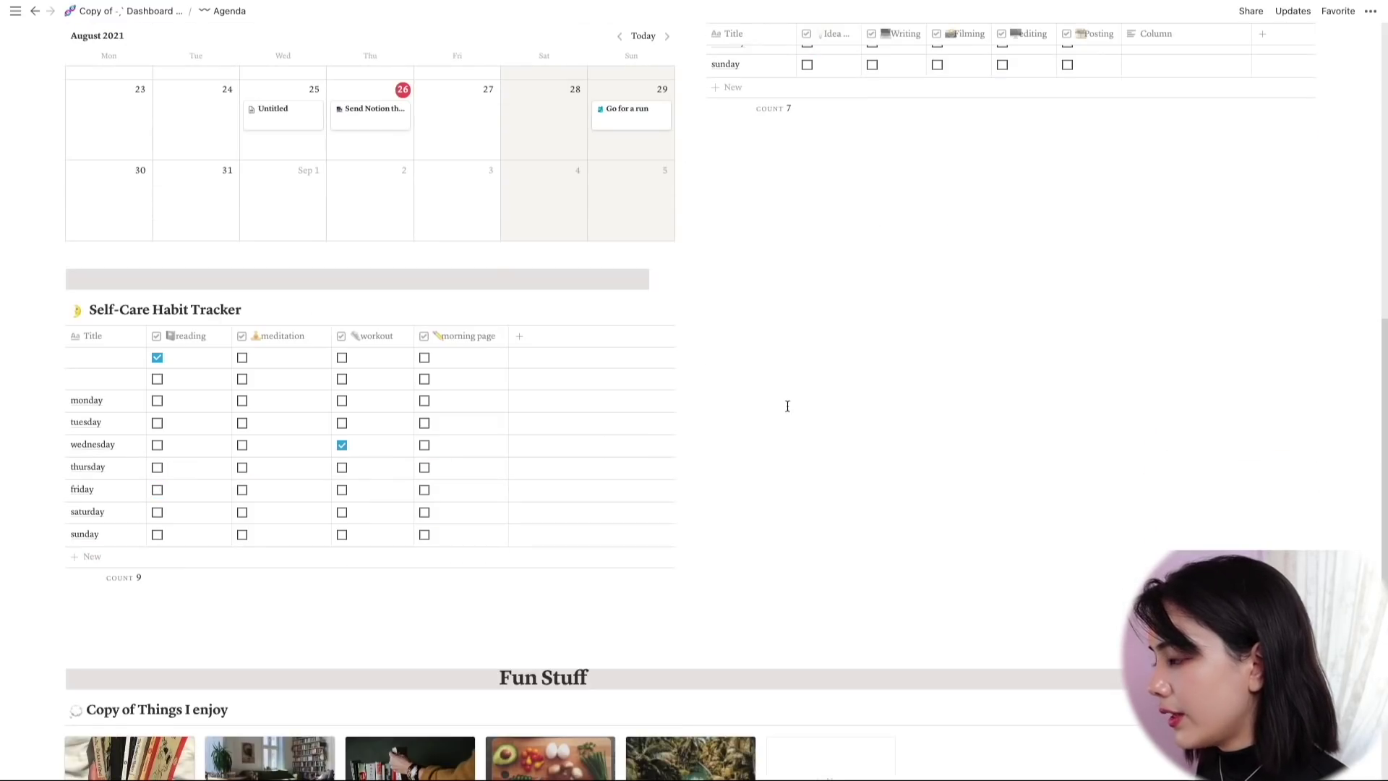
click(217, 336)
click(204, 370)
key(BackSpace)
key(BackSpace)
key(BackSpace)
key(BackSpace)
key(BackSpace)
key(BackSpace)
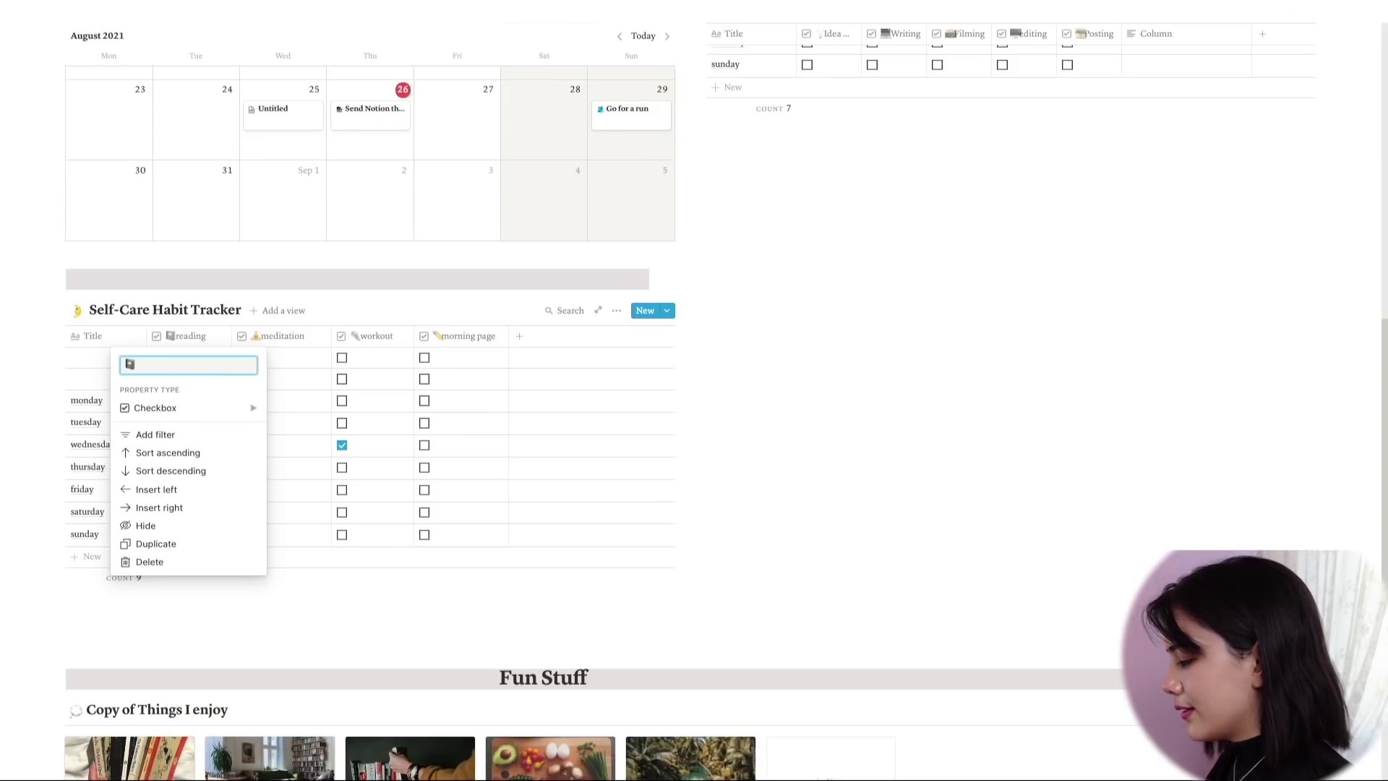
text(journa)
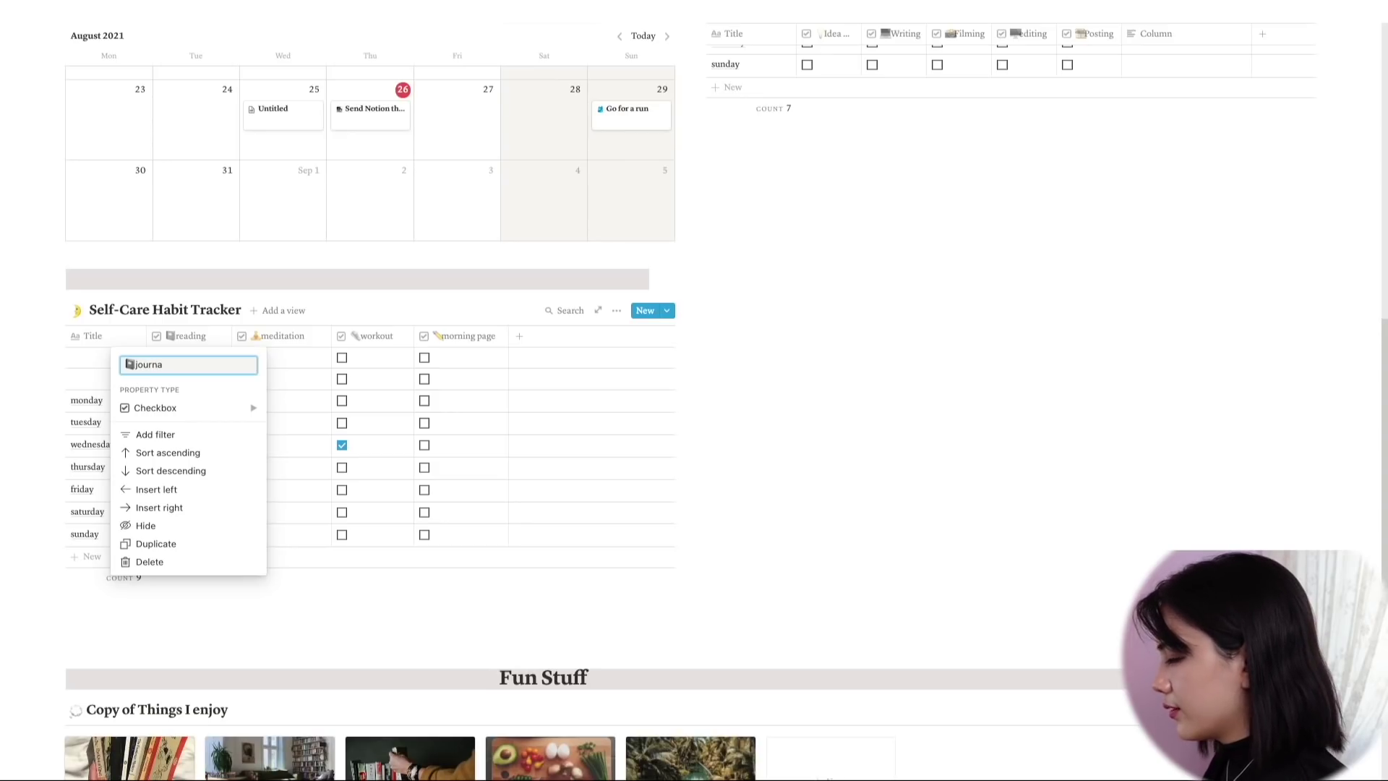
text(ling)
click(455, 366)
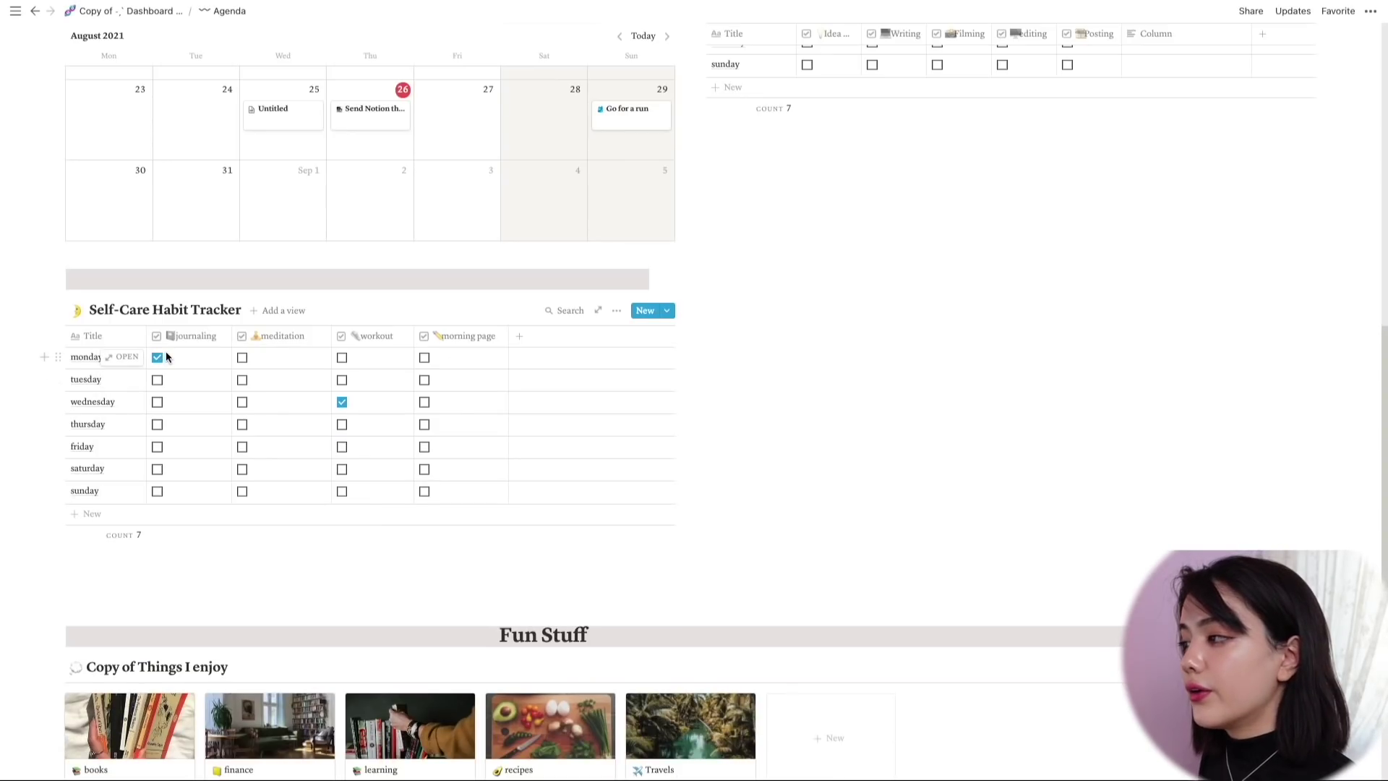
Step: Check meditation for Tuesday and Friday and morning page for Thursday in the Self-Care Habit Tracker
click(242, 379)
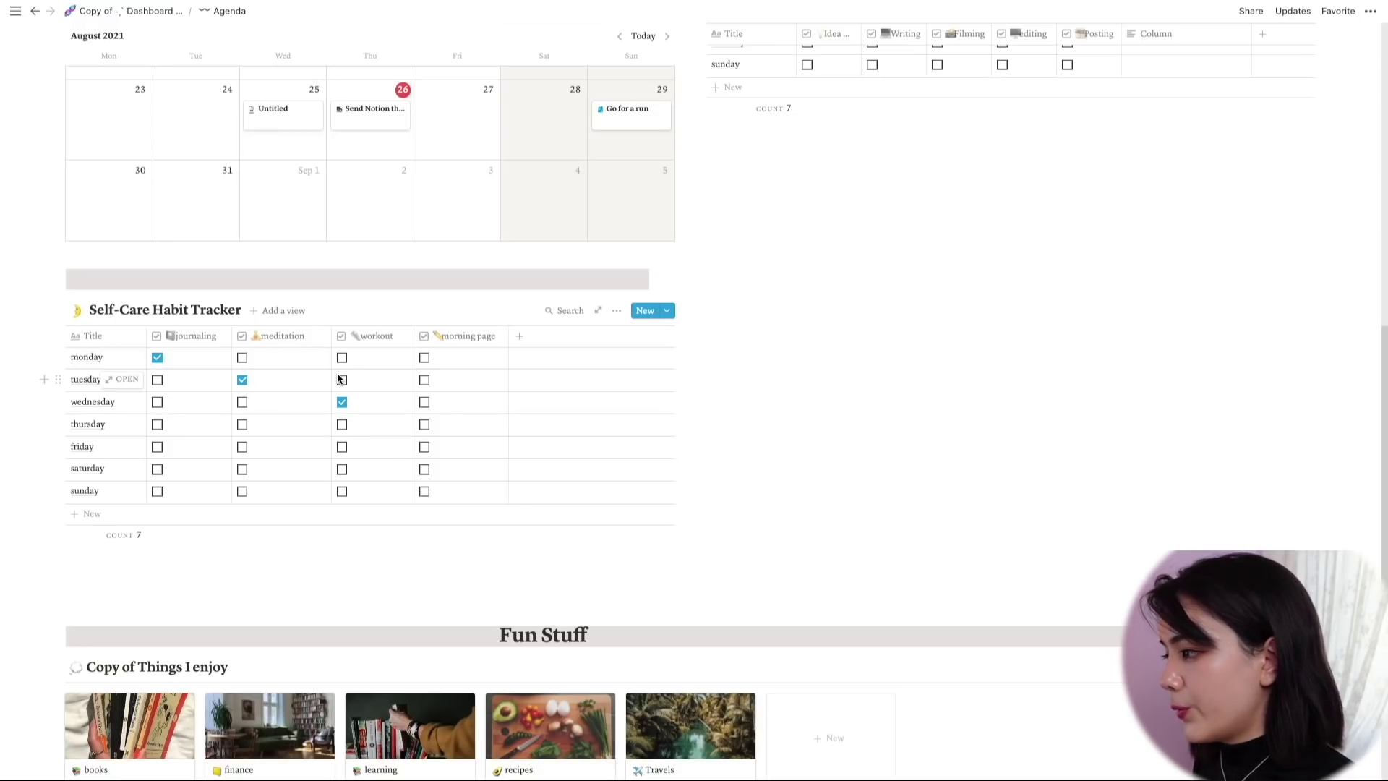
click(425, 426)
click(244, 448)
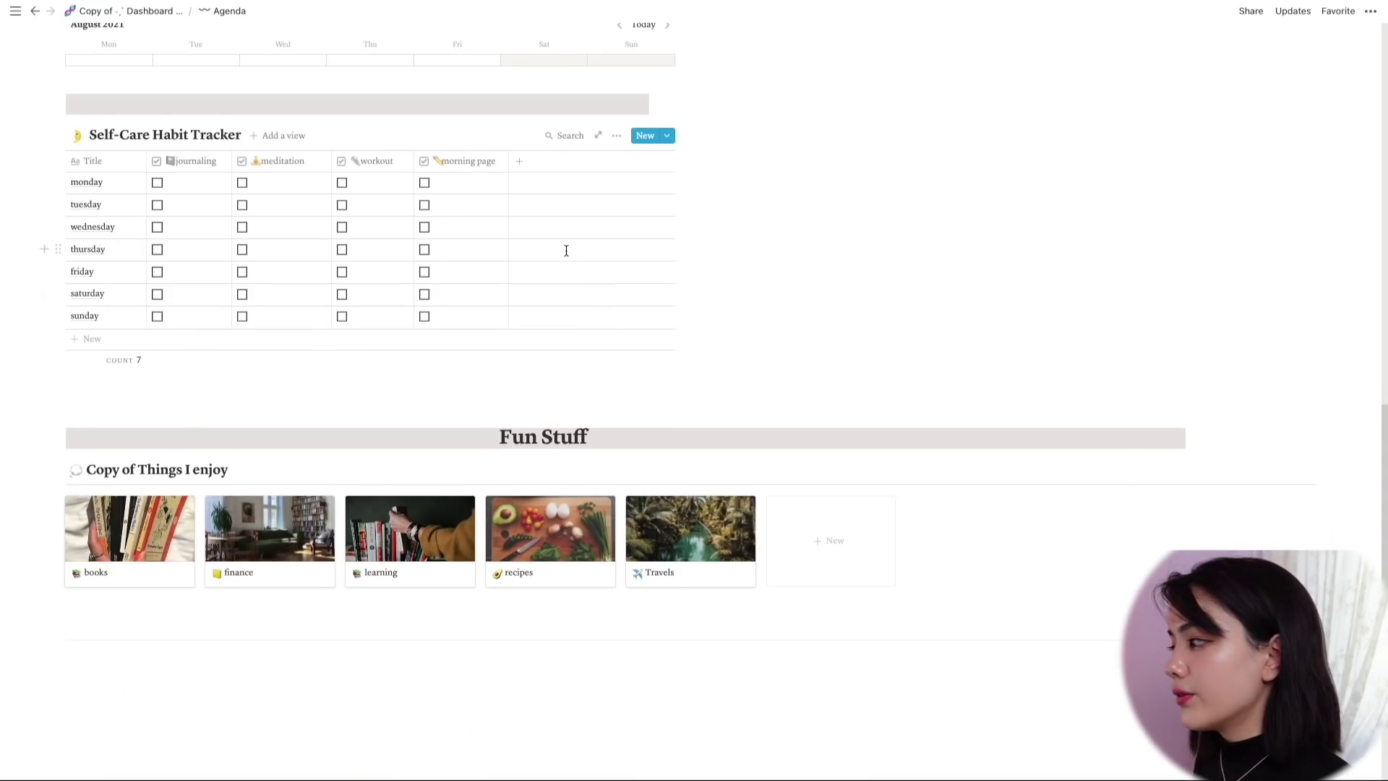
Step: Open the books card under Fun Stuff and view the "Show Your Work!" entry from its book notes table
scroll(506, 267, down, 2)
click(189, 452)
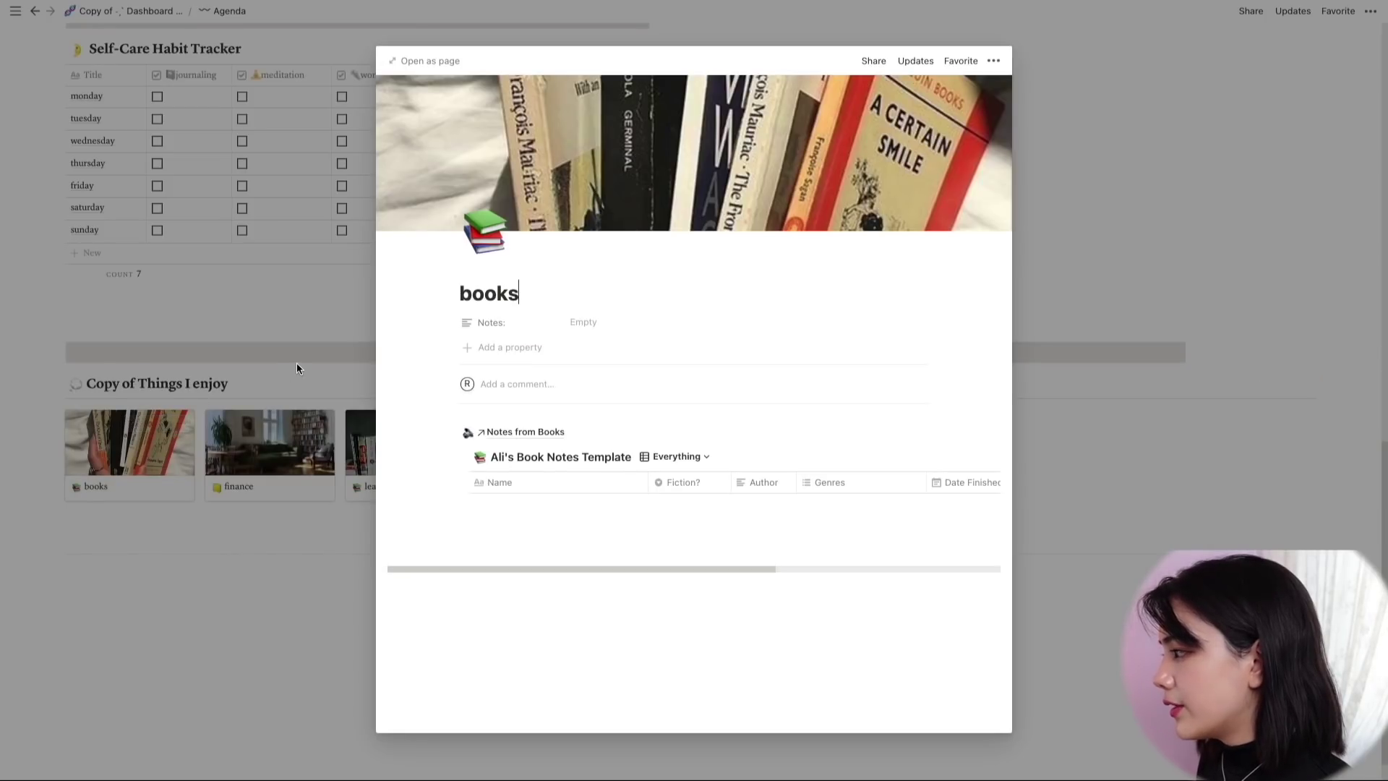
scroll(546, 348, down, 3)
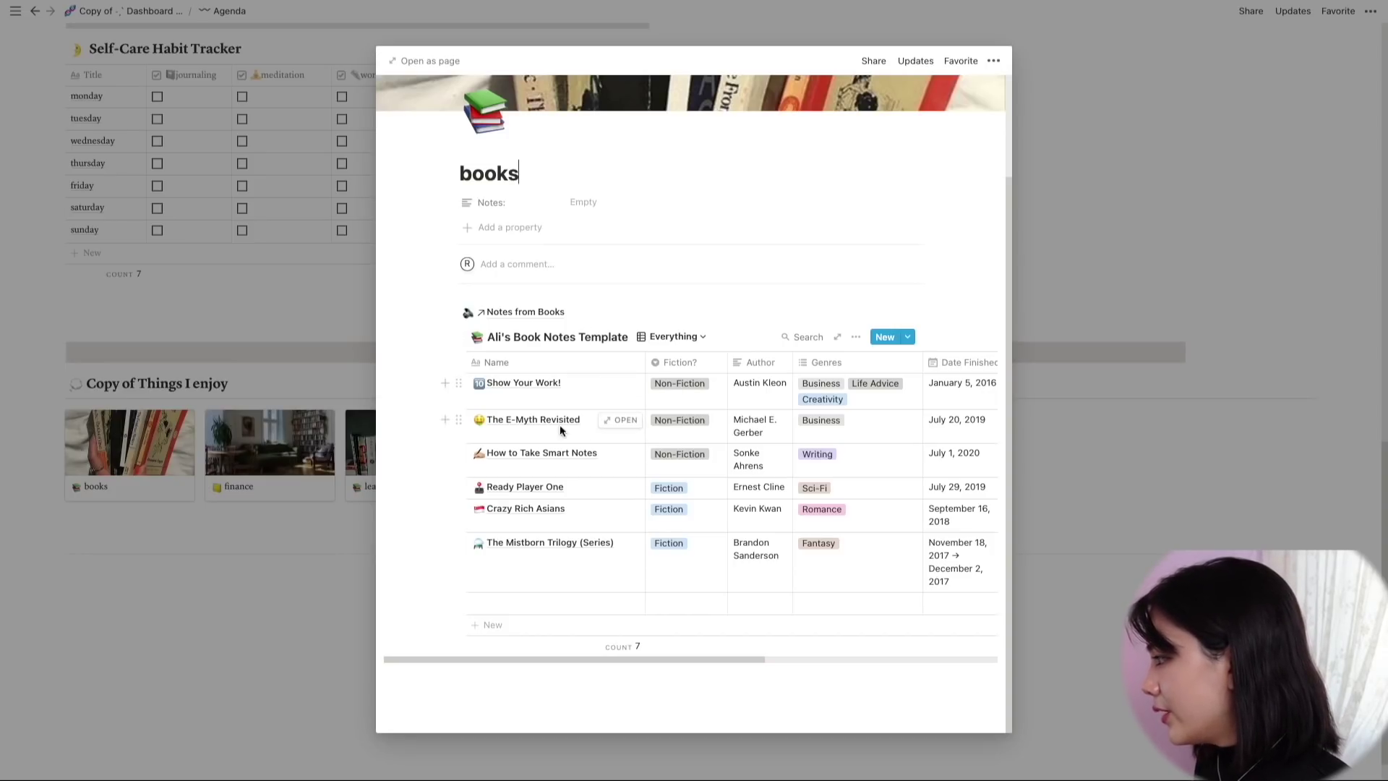
click(601, 387)
scroll(619, 275, down, 5)
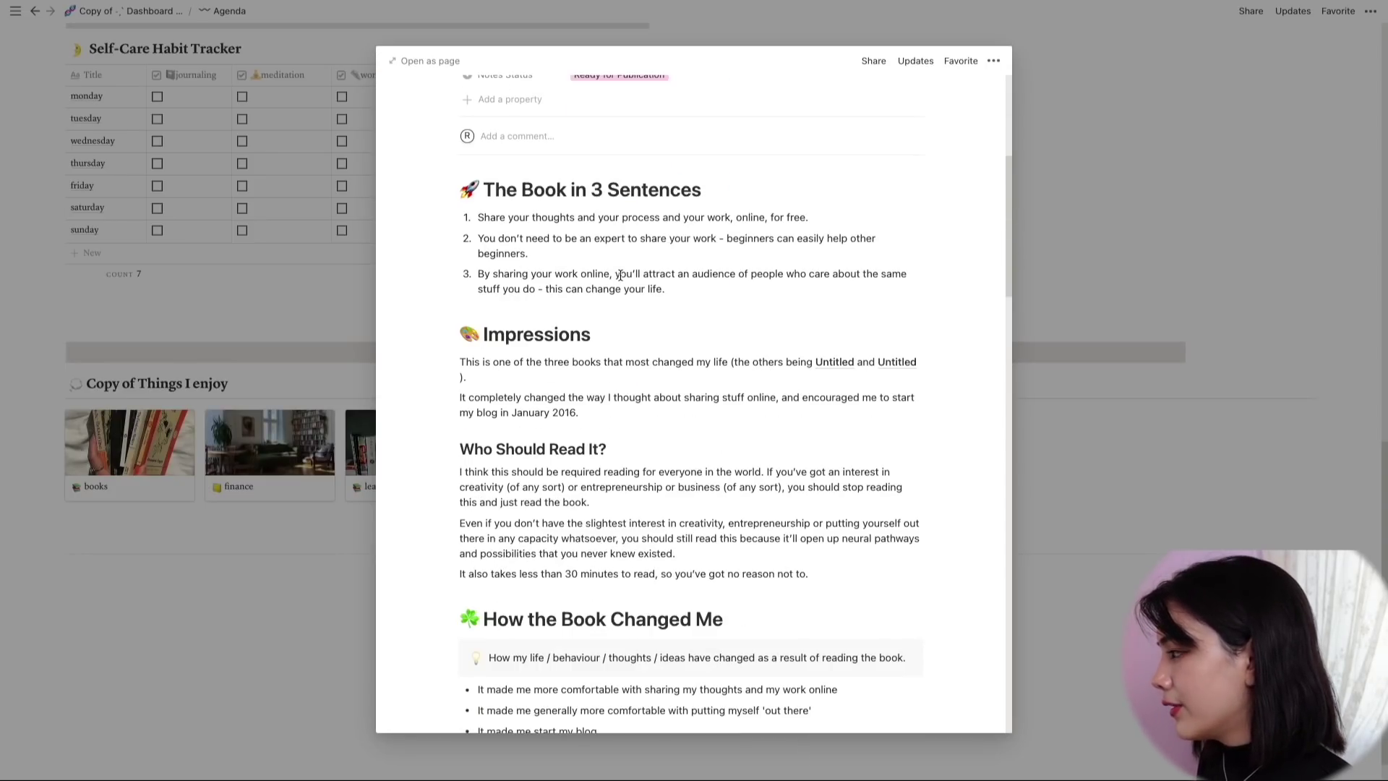
Step: Read through the "Show Your Work!" note from its properties to the chapter summaries, and close the note
scroll(619, 273, up, 5)
scroll(619, 273, down, 2)
scroll(676, 303, down, 3)
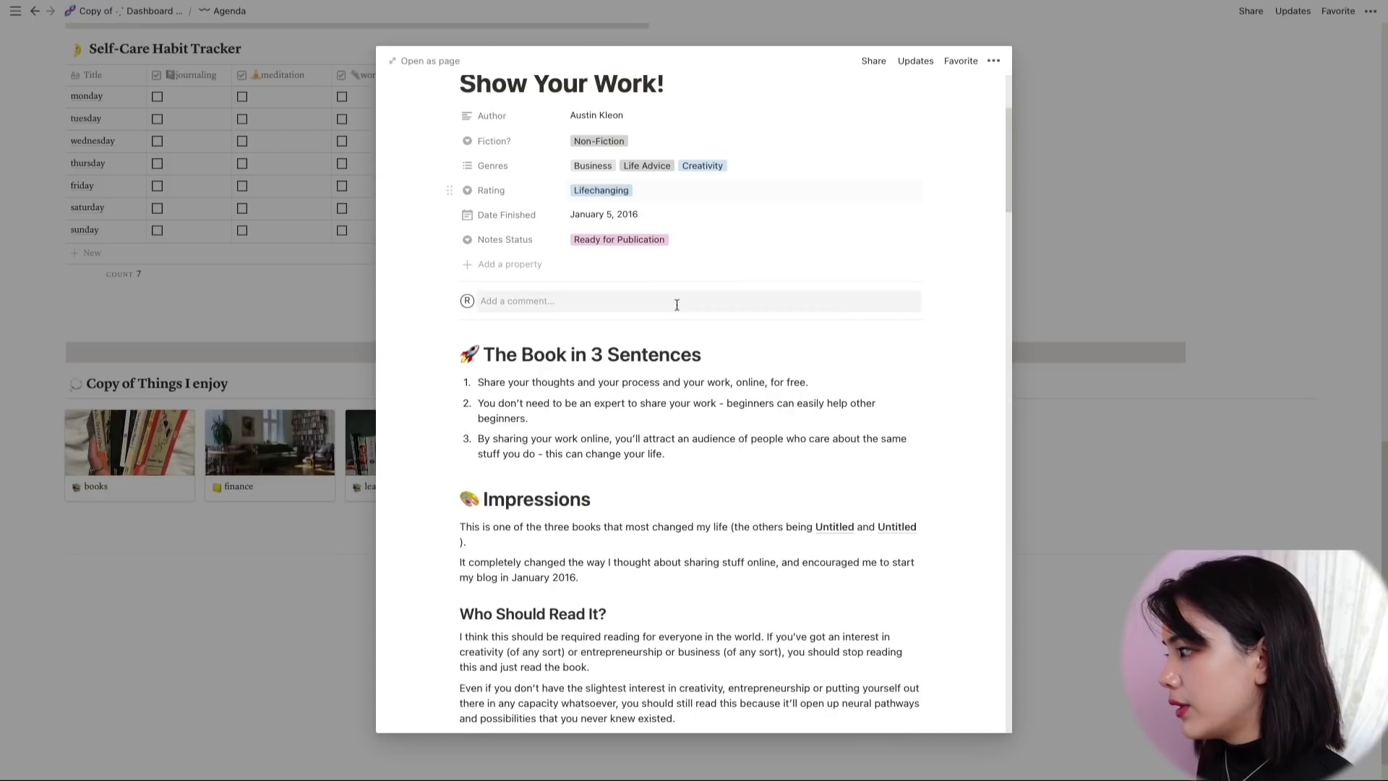
drag(462, 353, 732, 354)
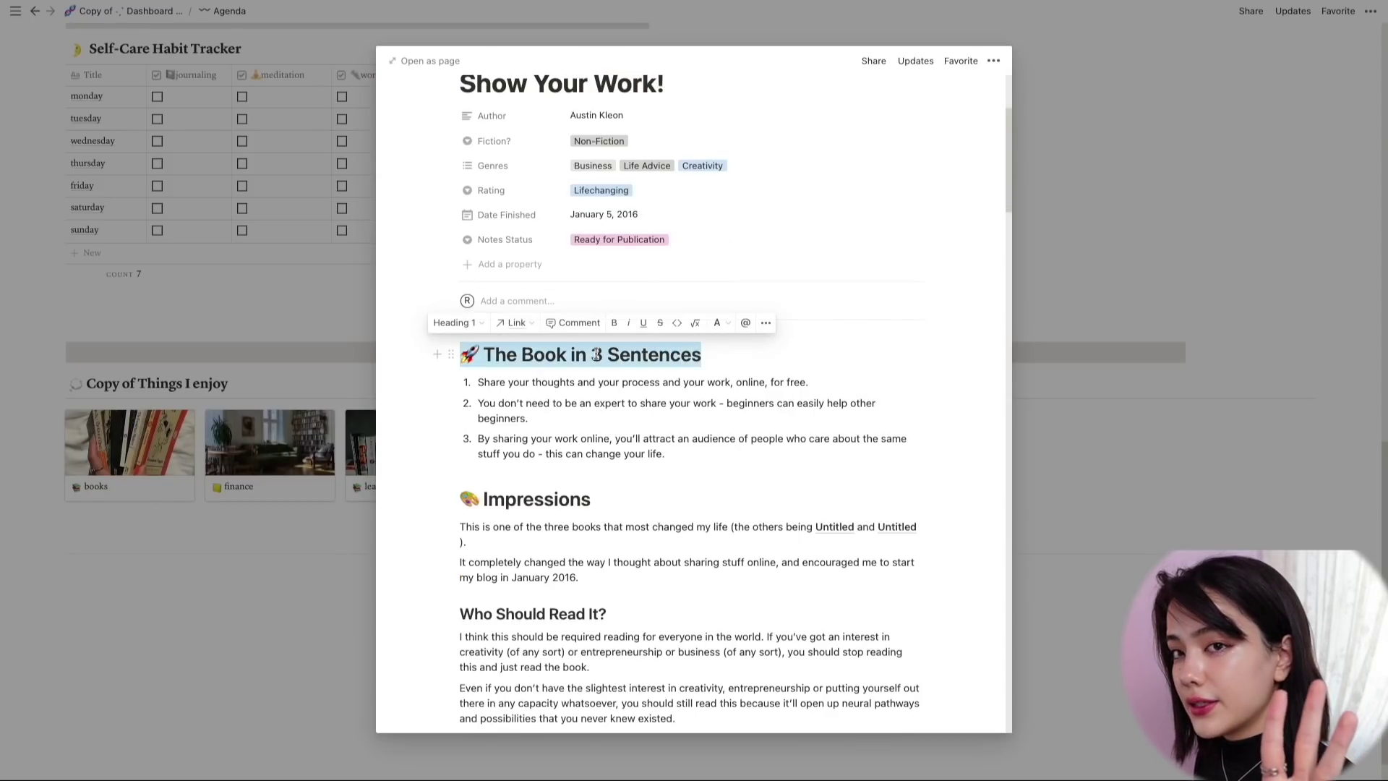
scroll(596, 354, down, 5)
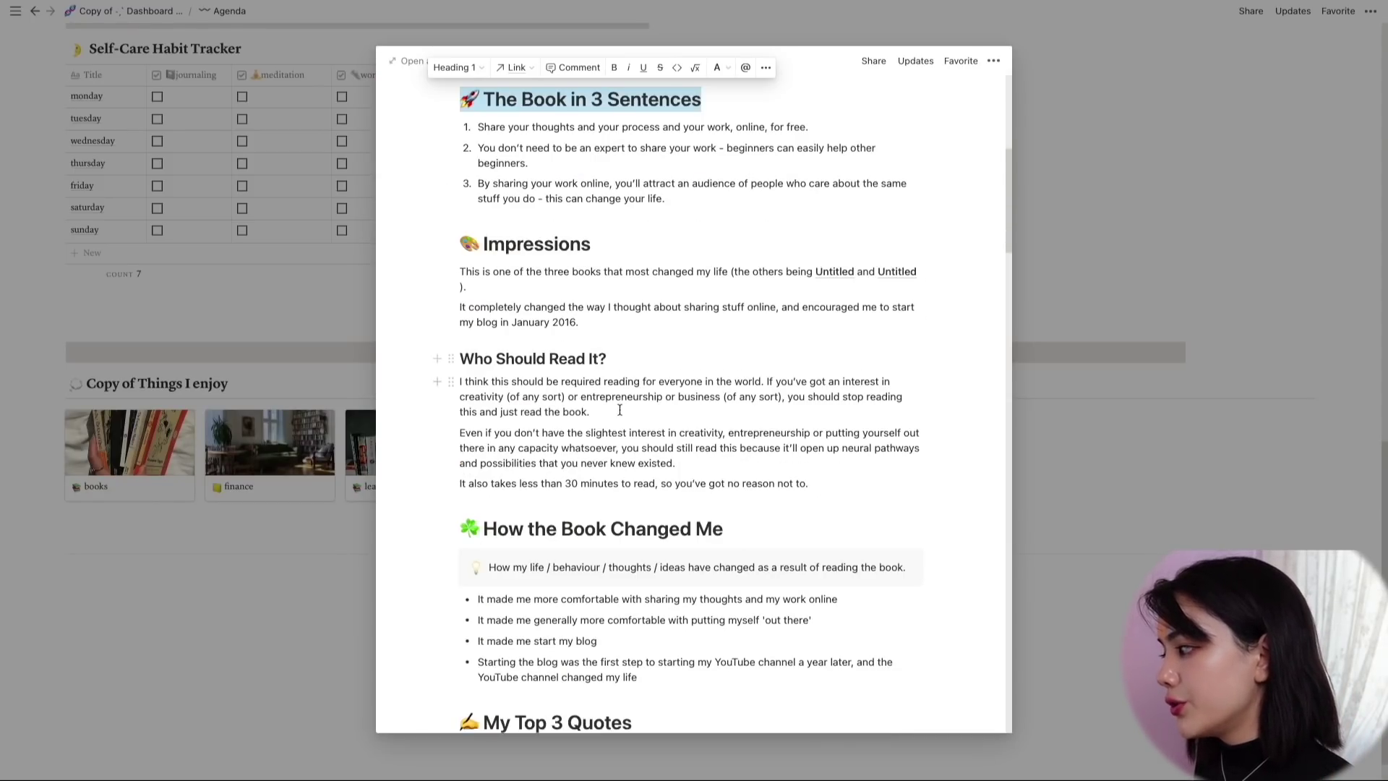
scroll(596, 340, down, 3)
drag(510, 376, 461, 376)
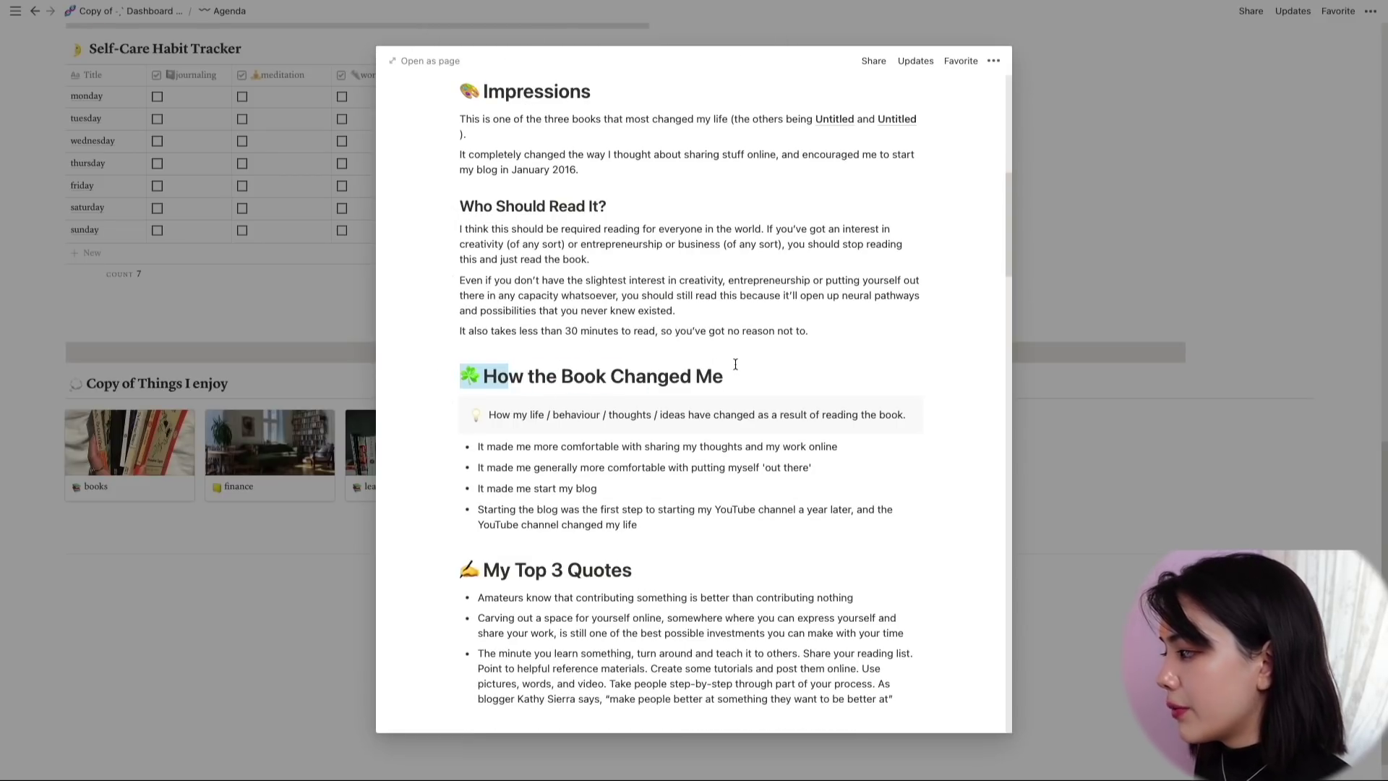
scroll(733, 365, down, 5)
scroll(734, 365, down, 15)
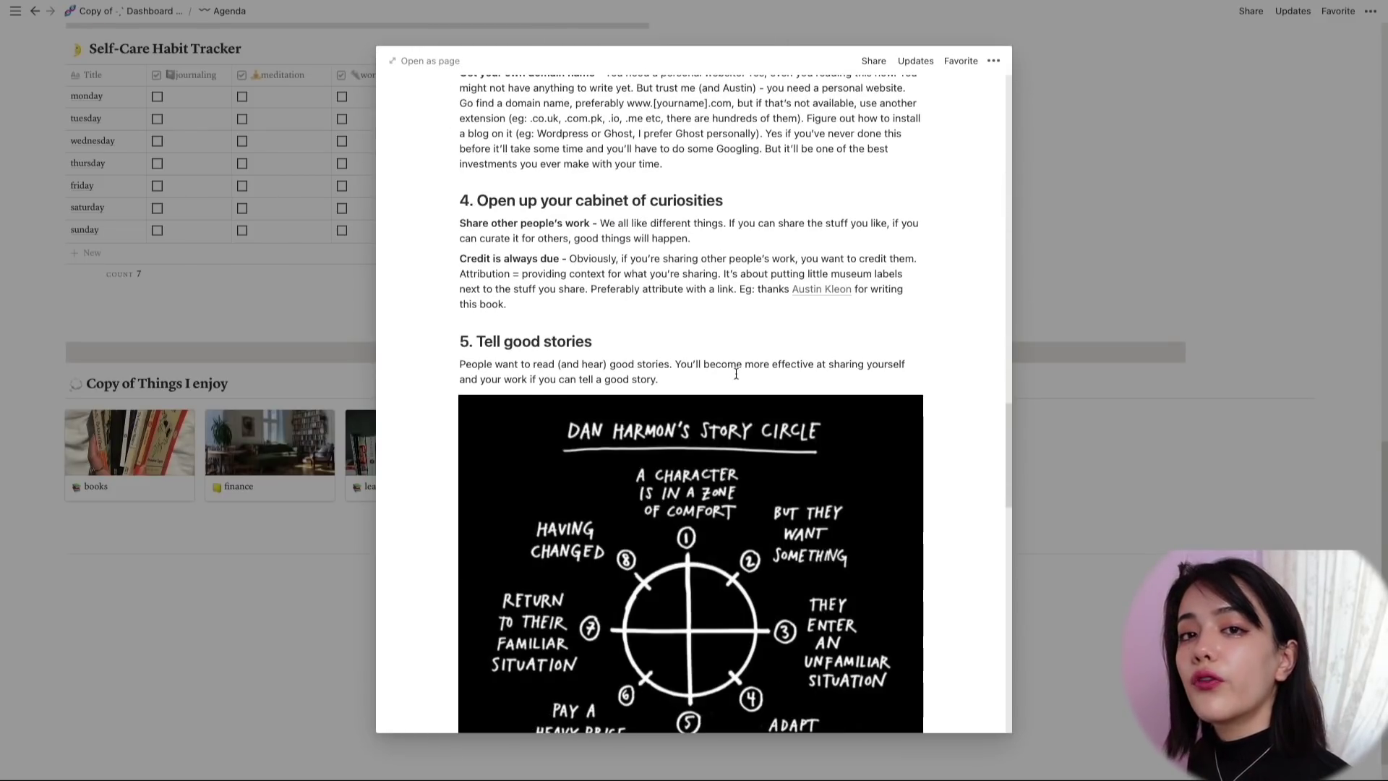
scroll(736, 374, down, 6)
key(Escape)
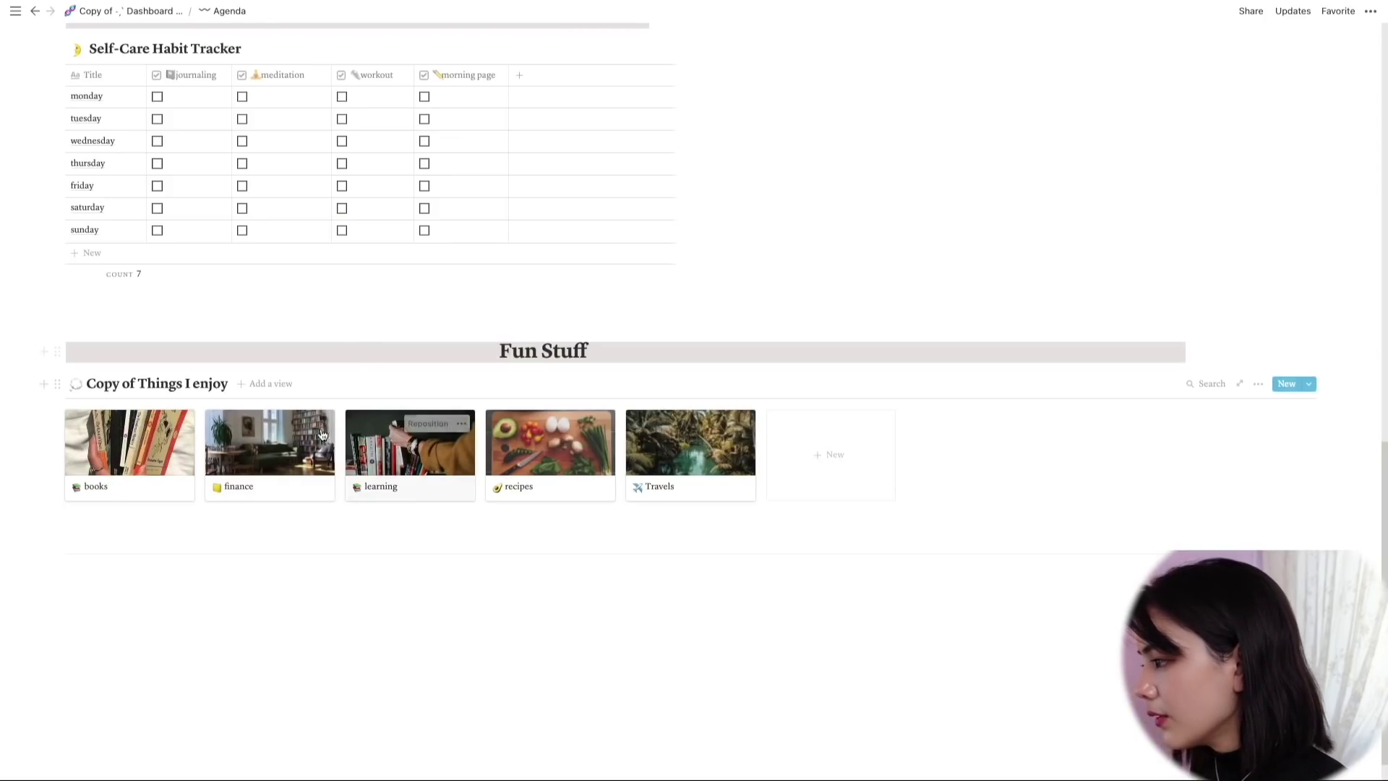
Step: View the finance and learning pages from the Things I enjoy gallery, closing each one
click(269, 442)
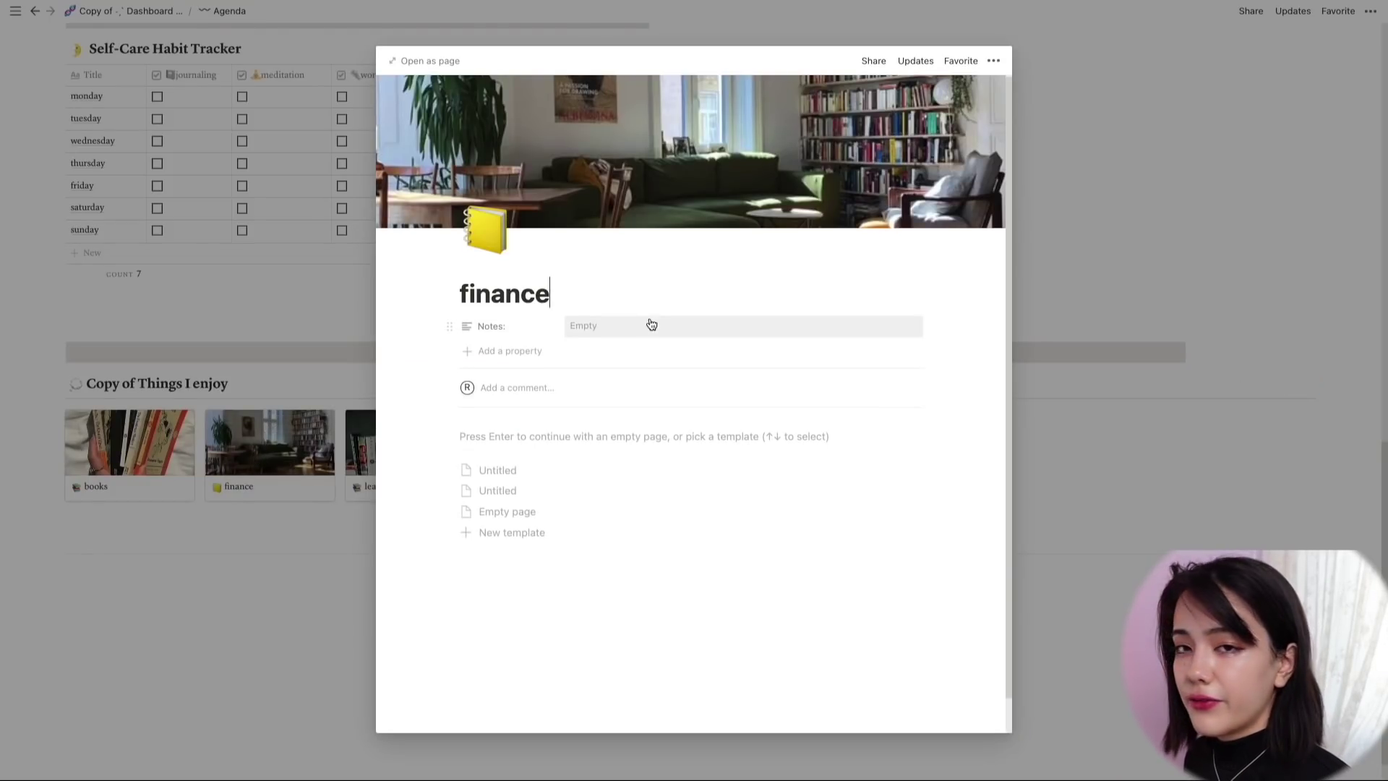
scroll(549, 333, down, 1)
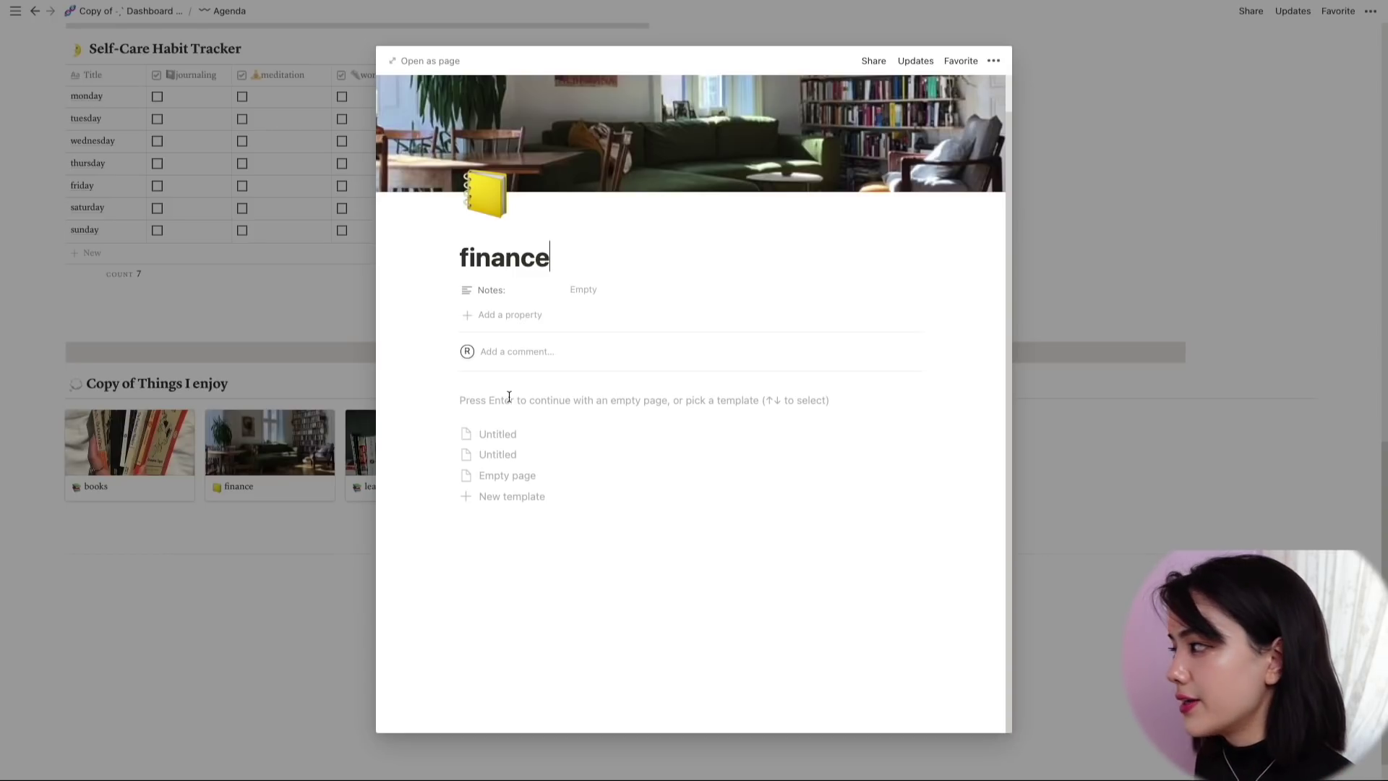
scroll(528, 288, up, 1)
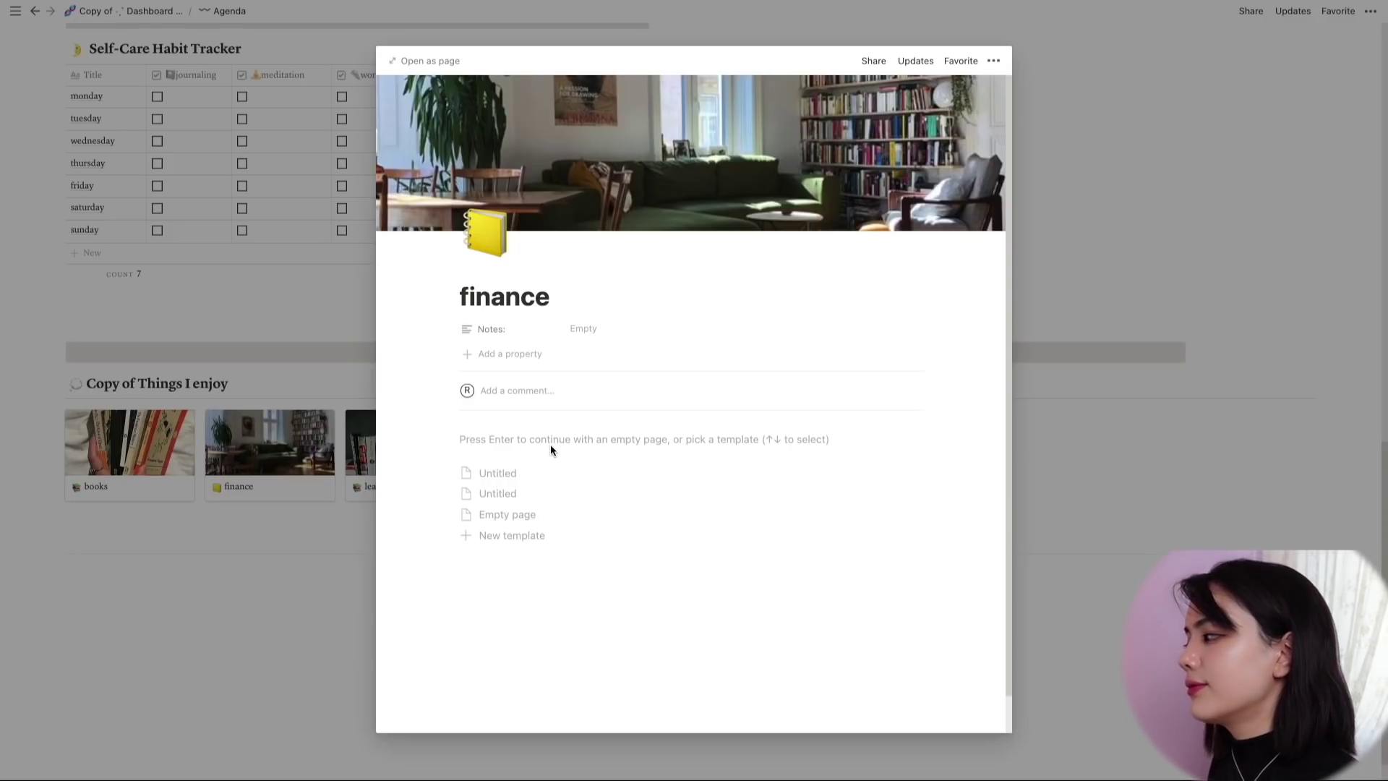
click(366, 447)
click(405, 448)
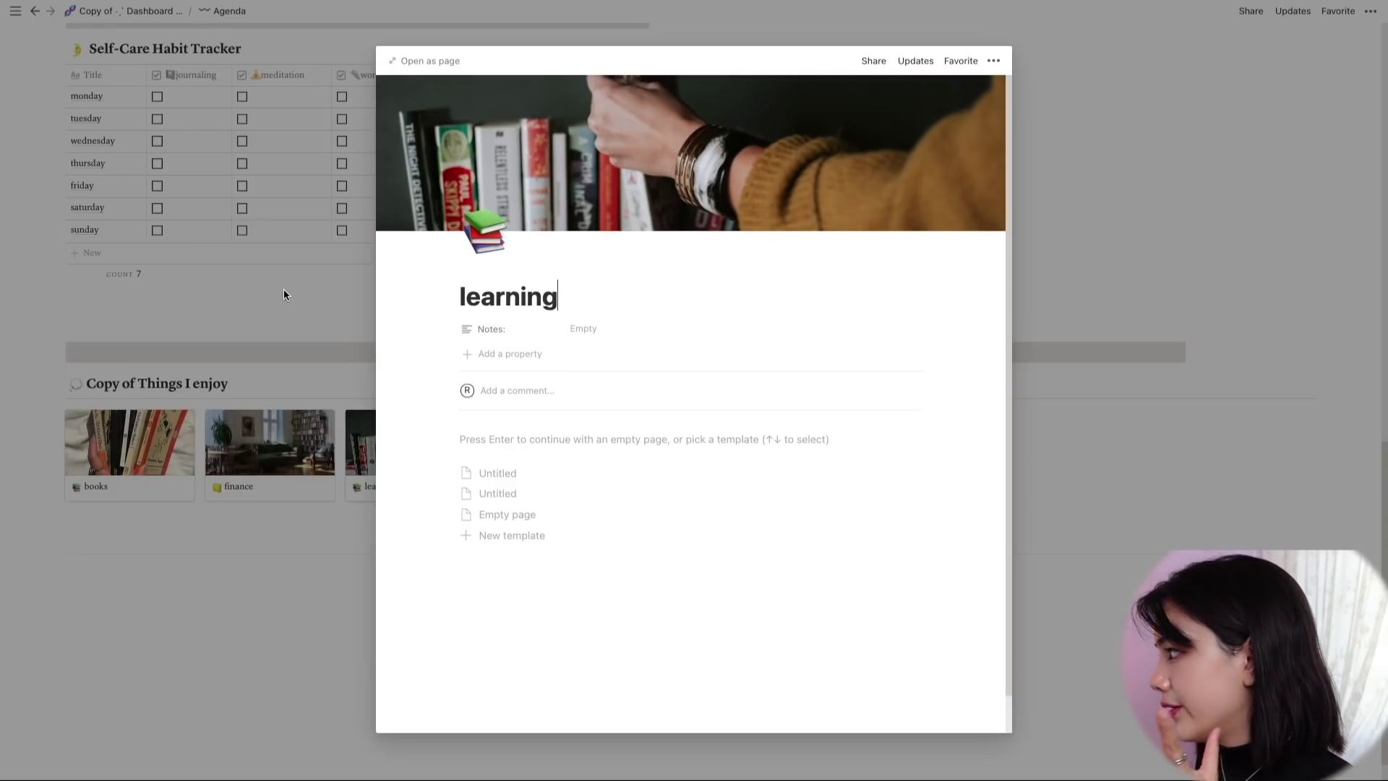
click(323, 287)
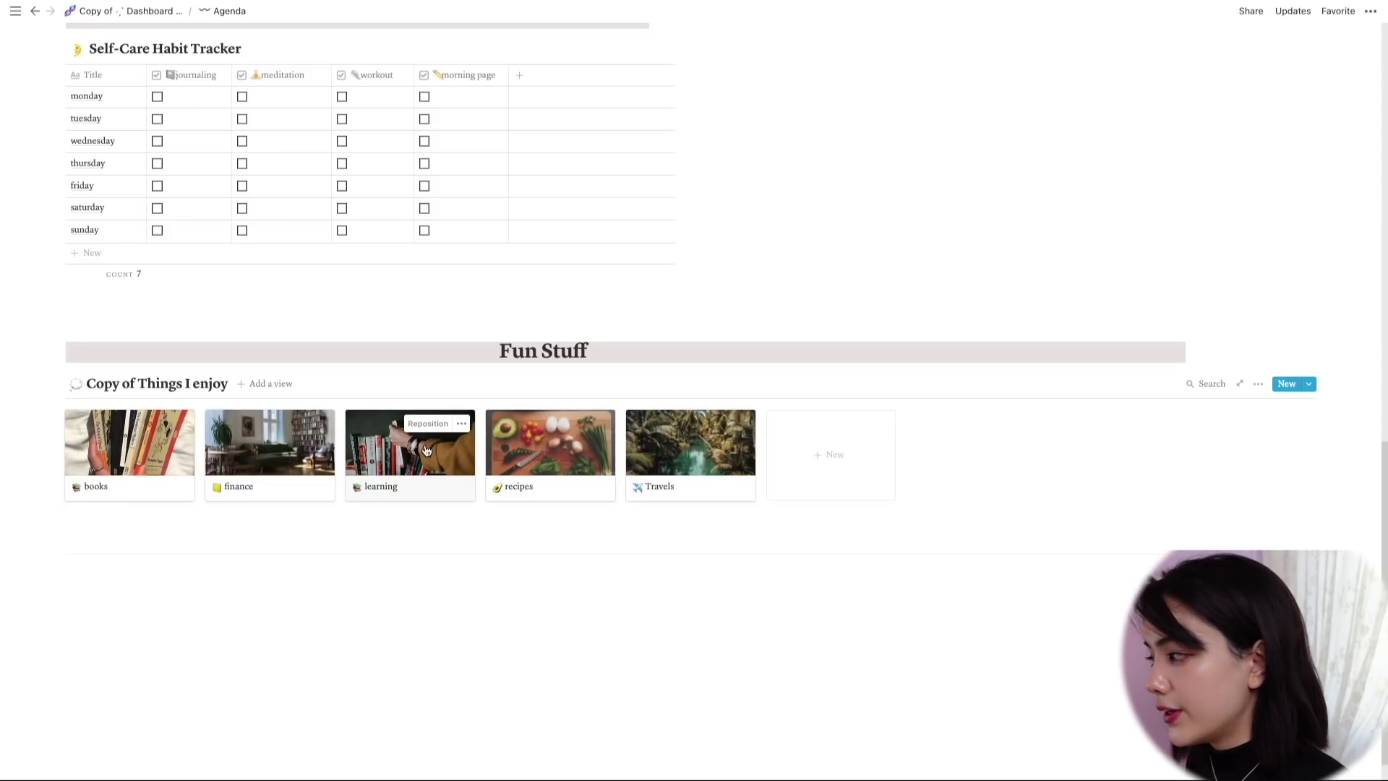
Step: Open the recipes card's Recipe Template and examine its Ingredients and How to Cook sections, closing the page when finished
click(543, 463)
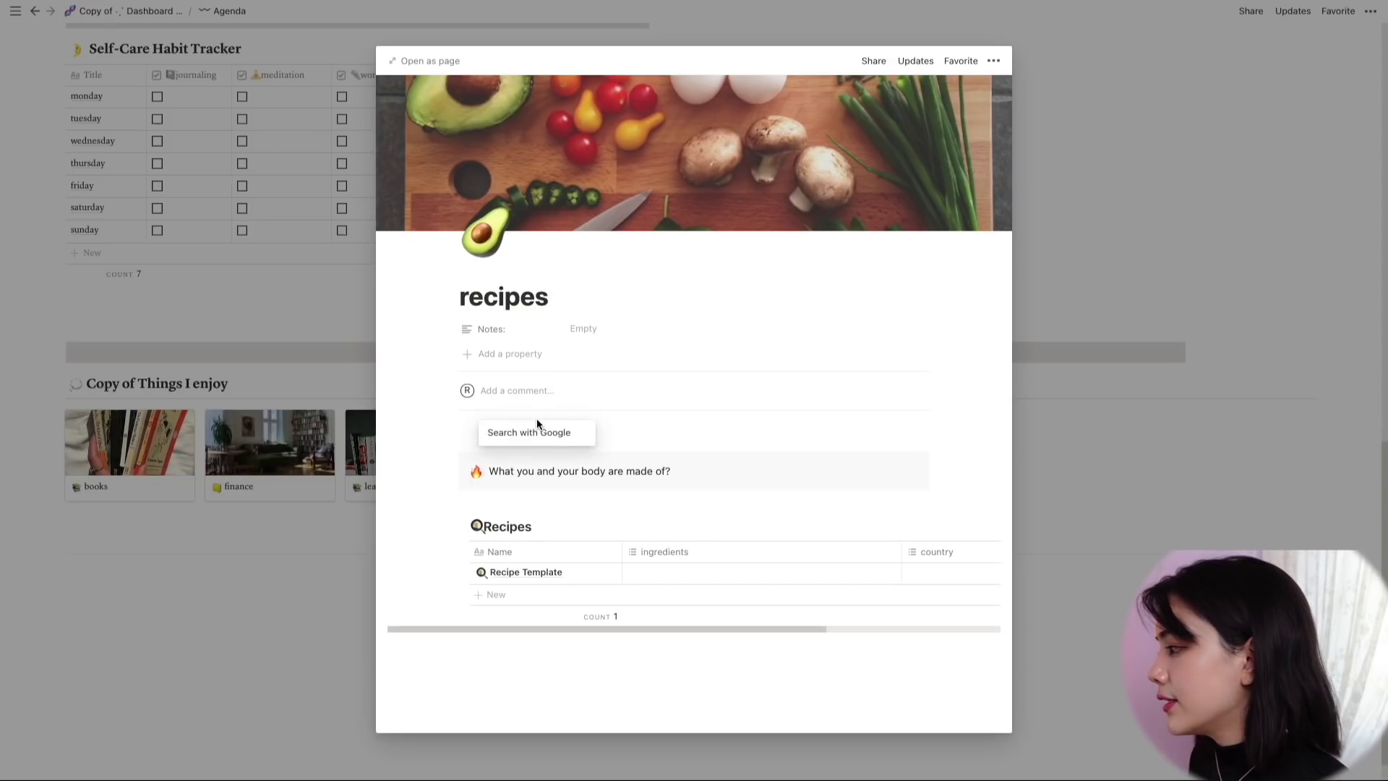
click(563, 573)
click(639, 577)
click(600, 573)
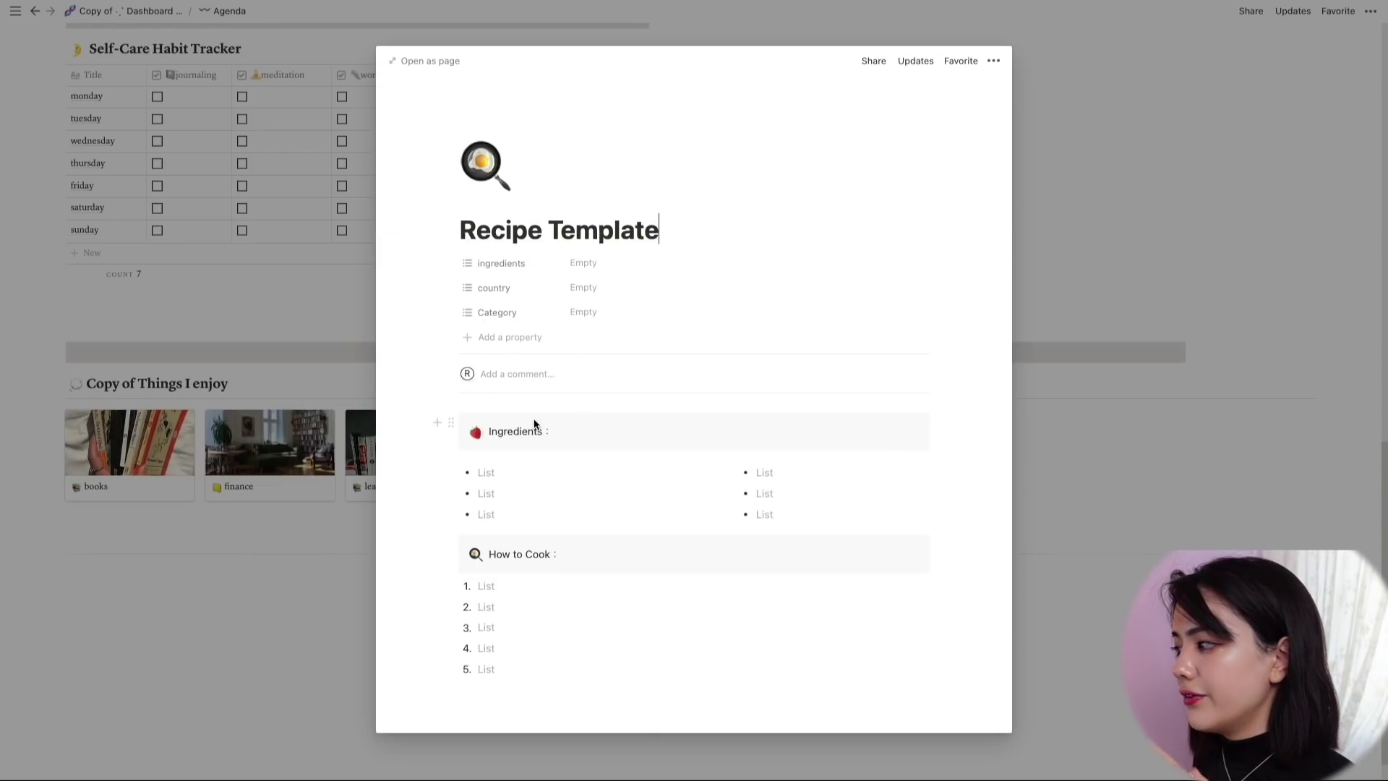
drag(564, 435, 512, 422)
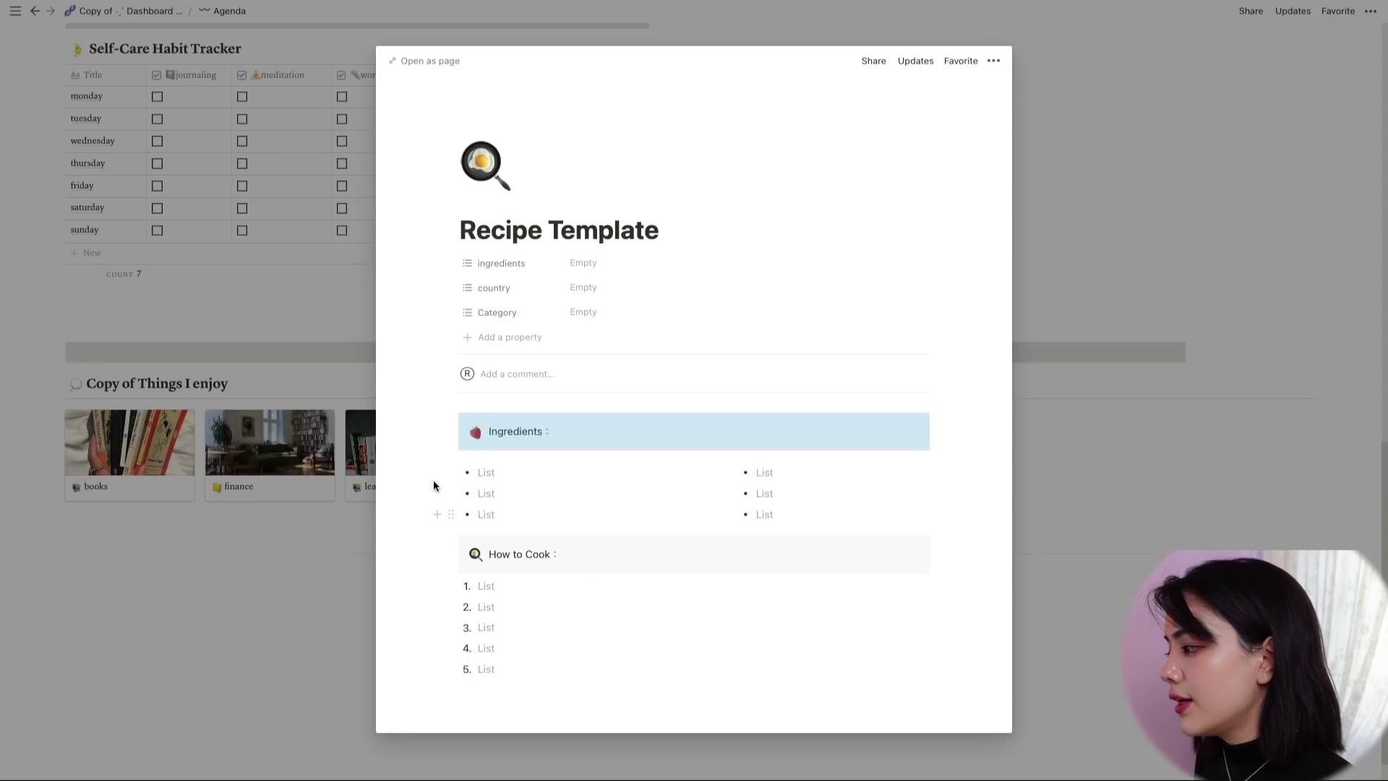
click(496, 585)
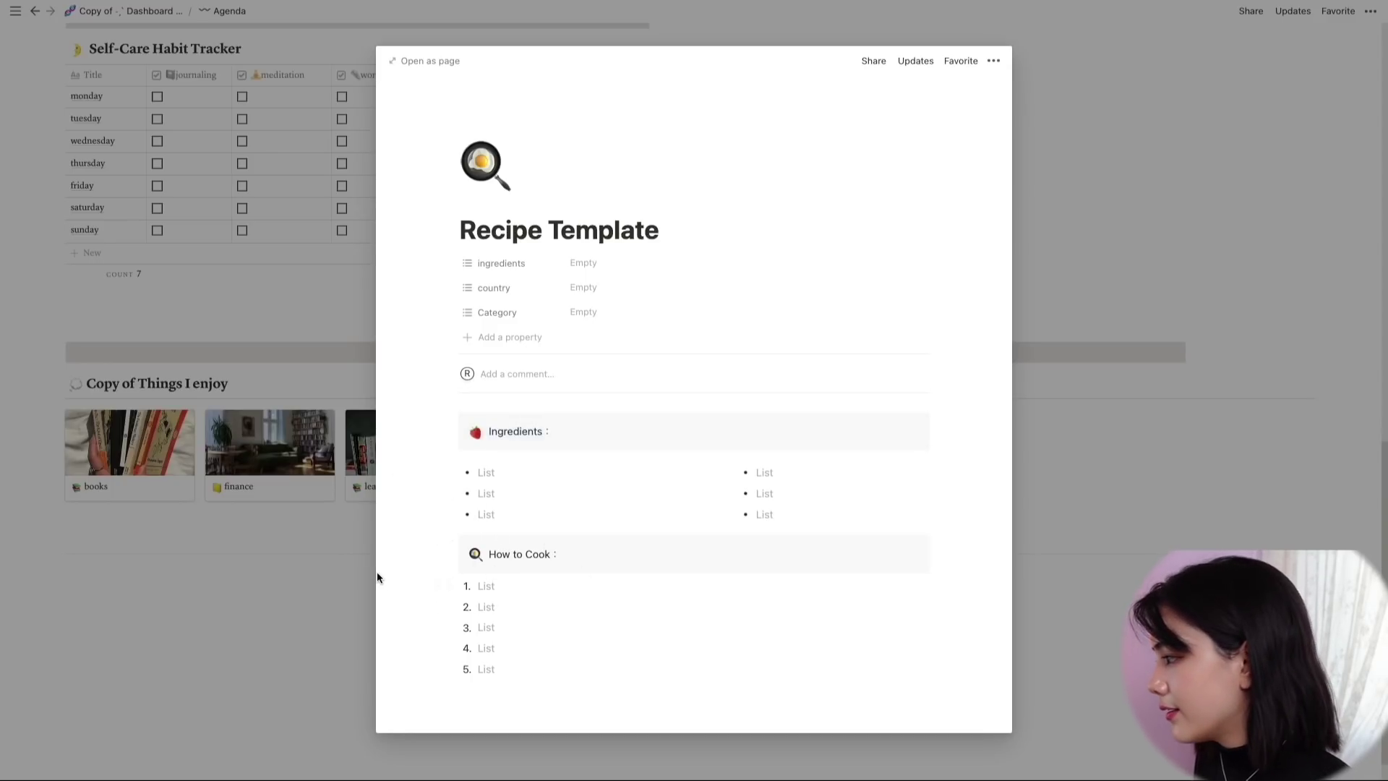
click(377, 578)
Step: Open the Travels card and look over its Travel Plan, Travel Journal and Packing Lists sections
click(683, 445)
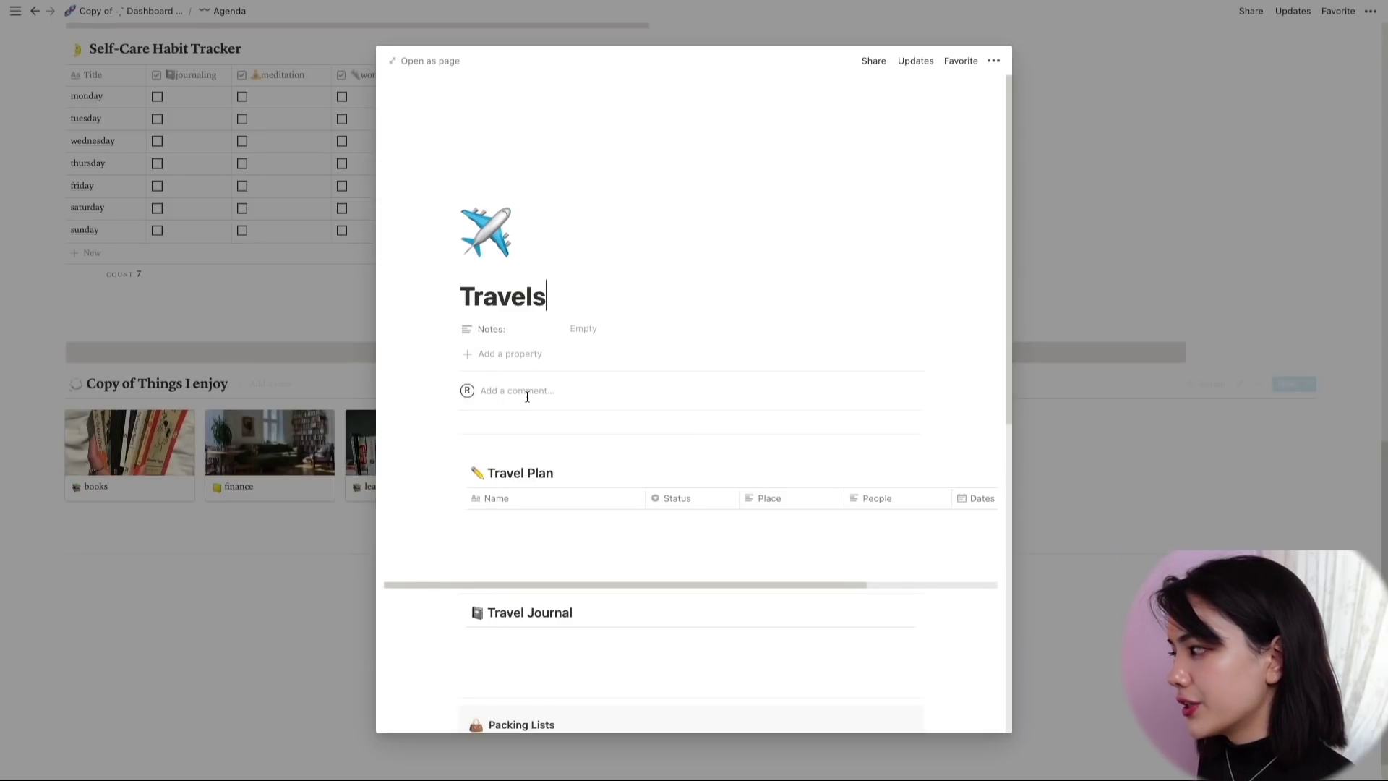
scroll(527, 397, down, 2)
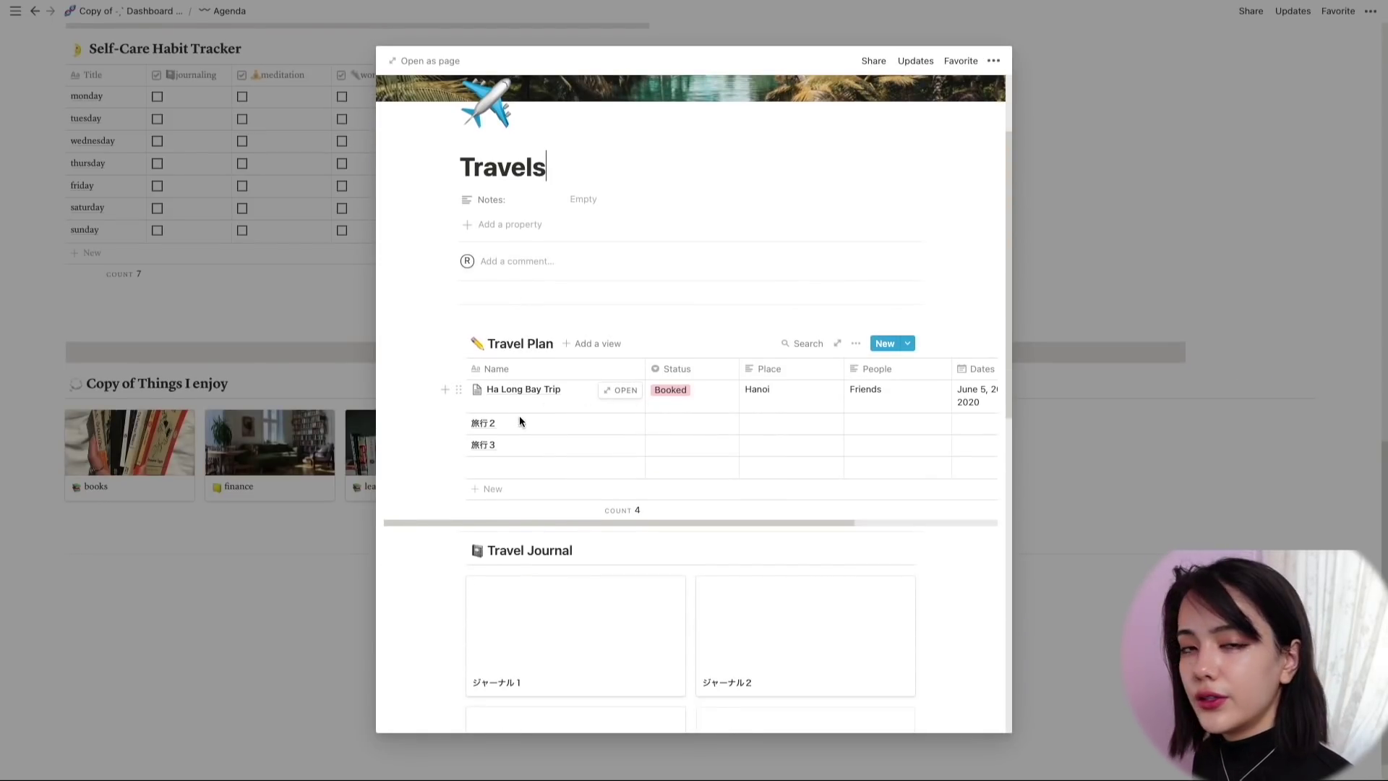
scroll(605, 388, down, 2)
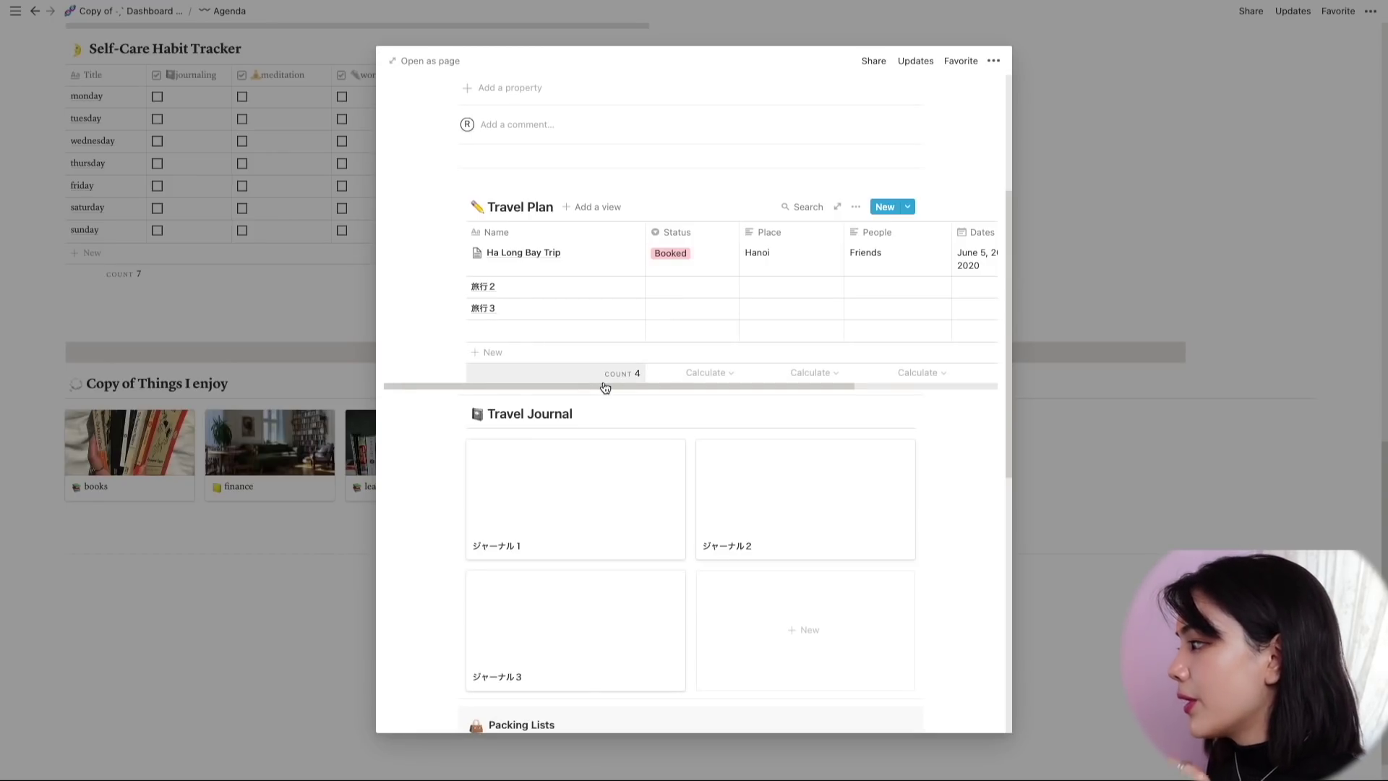
scroll(605, 388, down, 3)
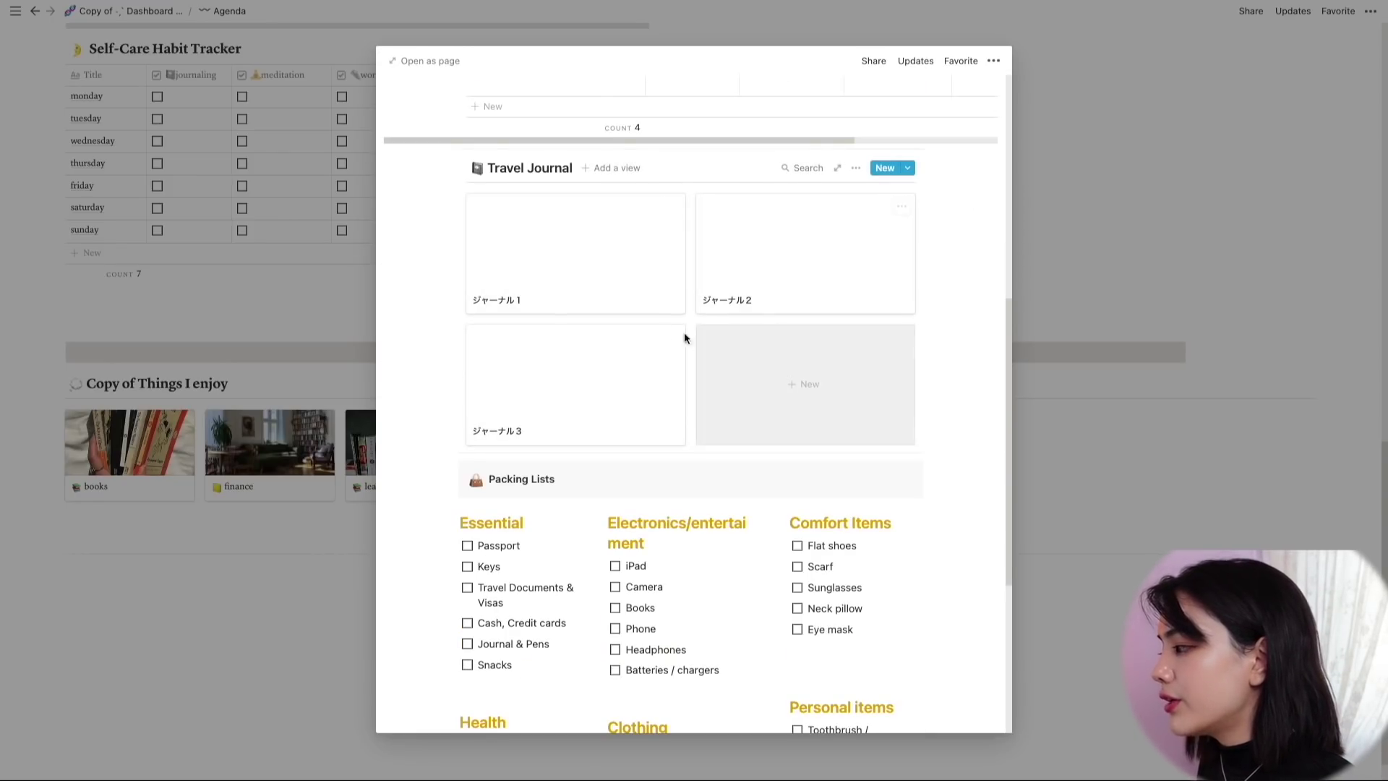
scroll(795, 285, down, 5)
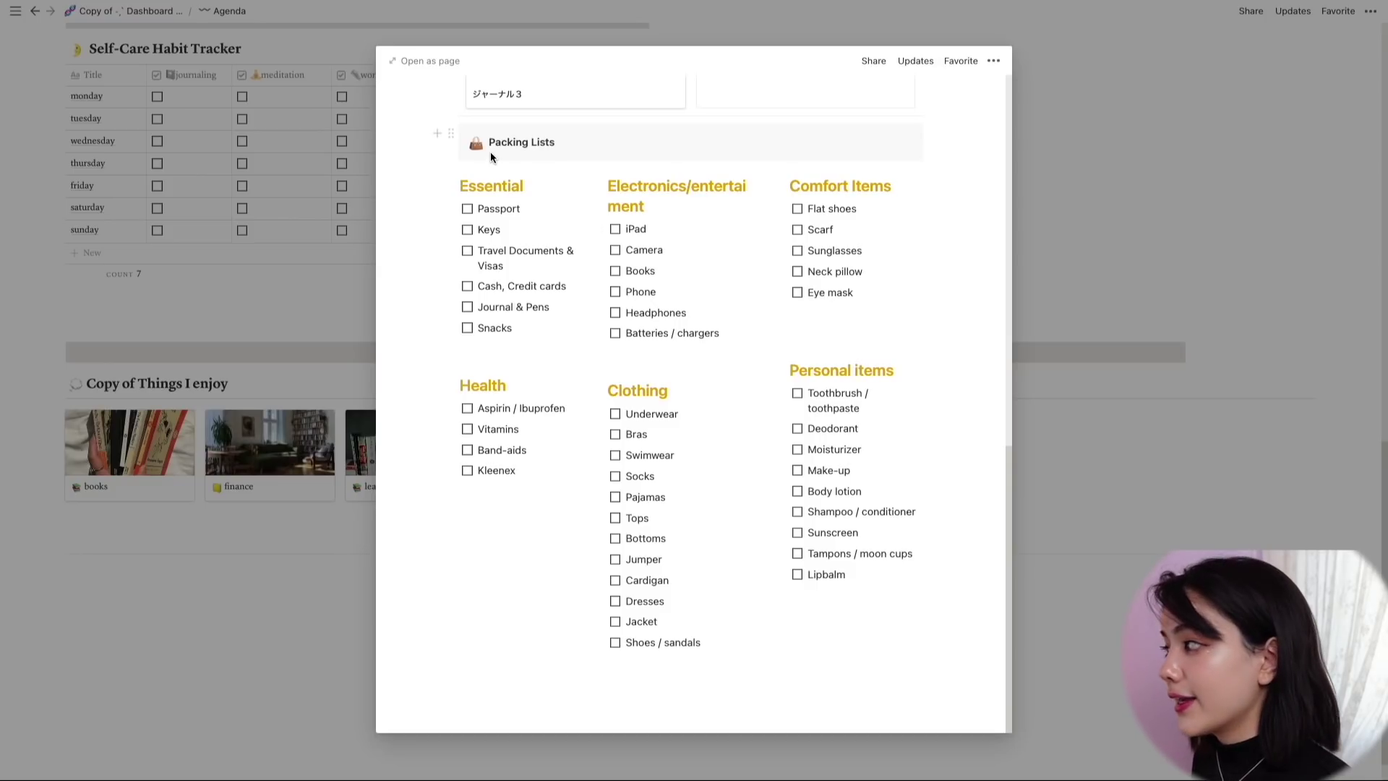
Step: In the Essential packing list, check Passport, Keys, and Travel Documents & Visas, and close the Travels page
click(468, 210)
click(468, 230)
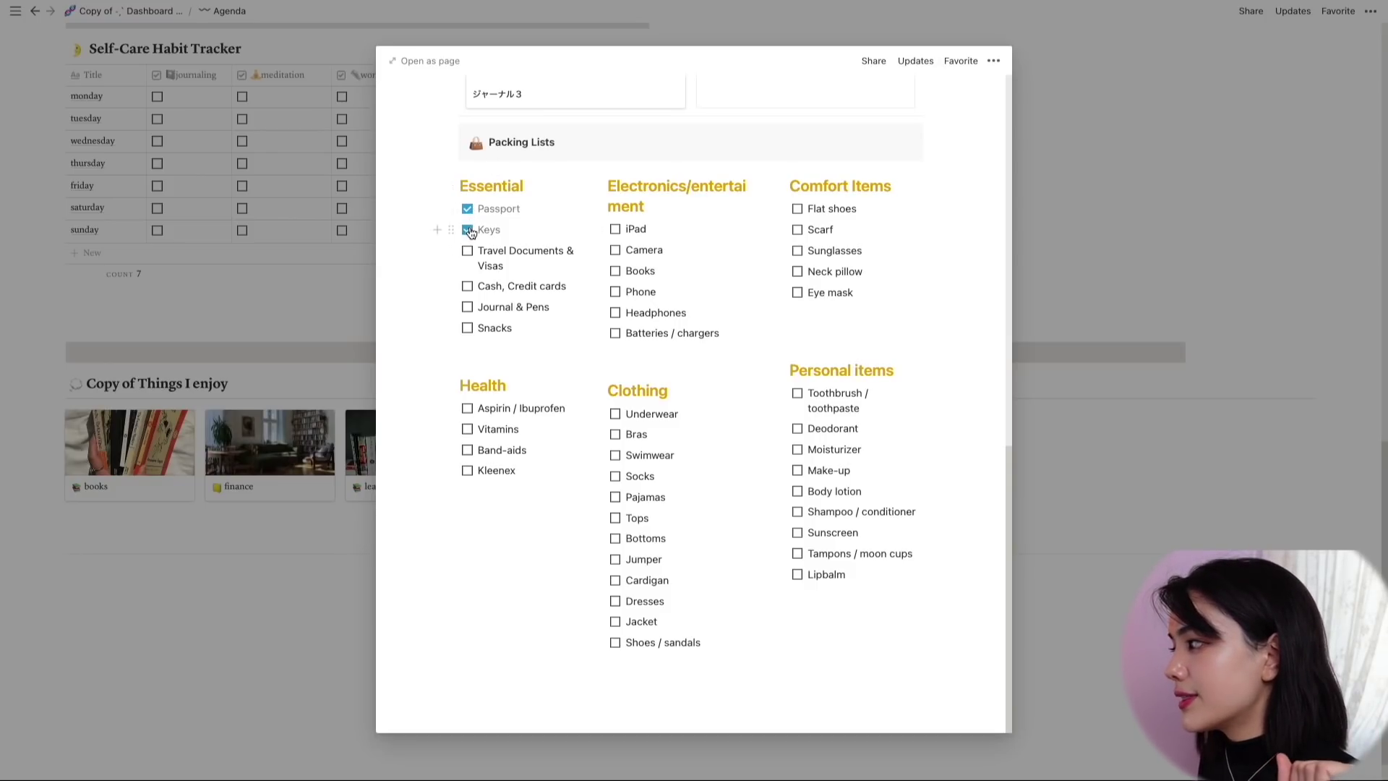
click(468, 252)
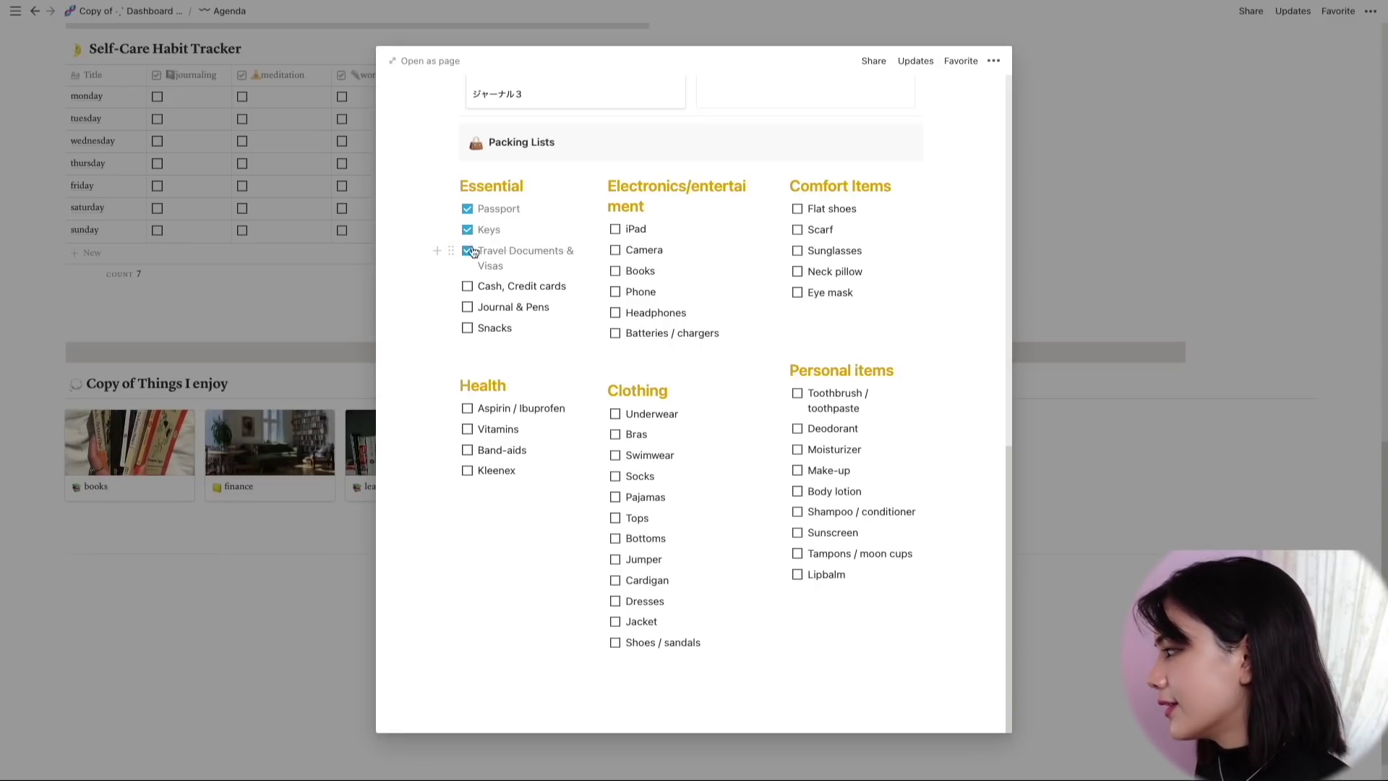
click(348, 235)
Step: Return to the main dashboard and open the Habit Tracker page under Daily to view its monthly table and archives
scroll(510, 230, up, 2)
scroll(510, 230, up, 10)
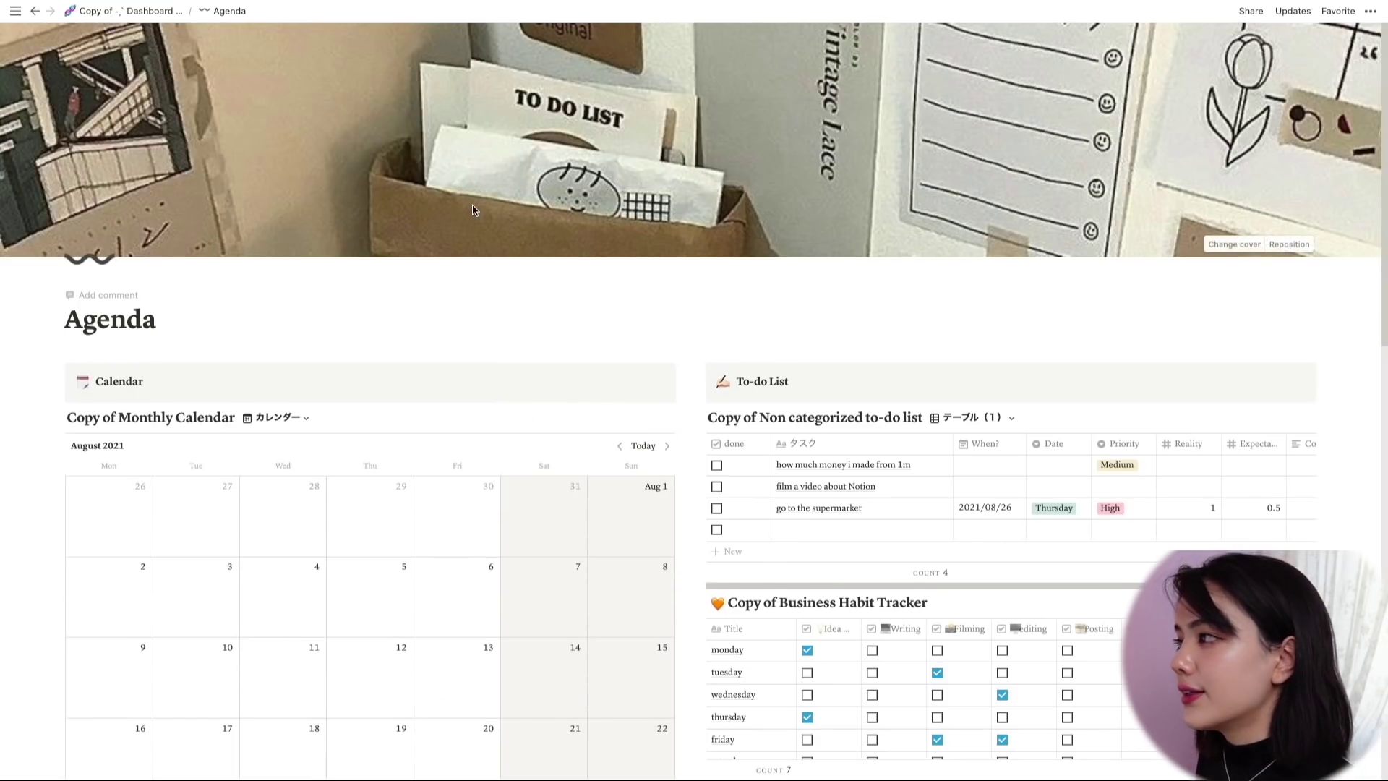
click(103, 16)
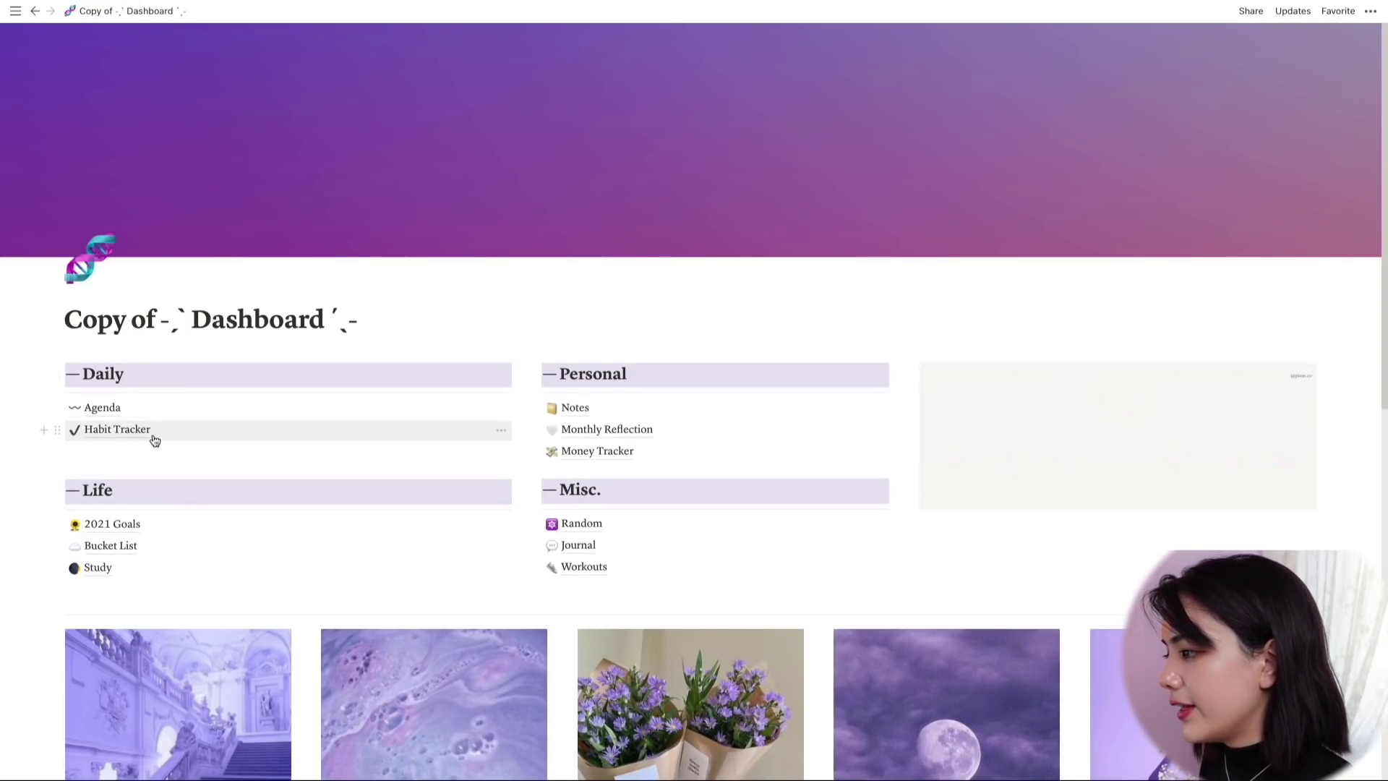
click(152, 434)
scroll(312, 397, down, 1)
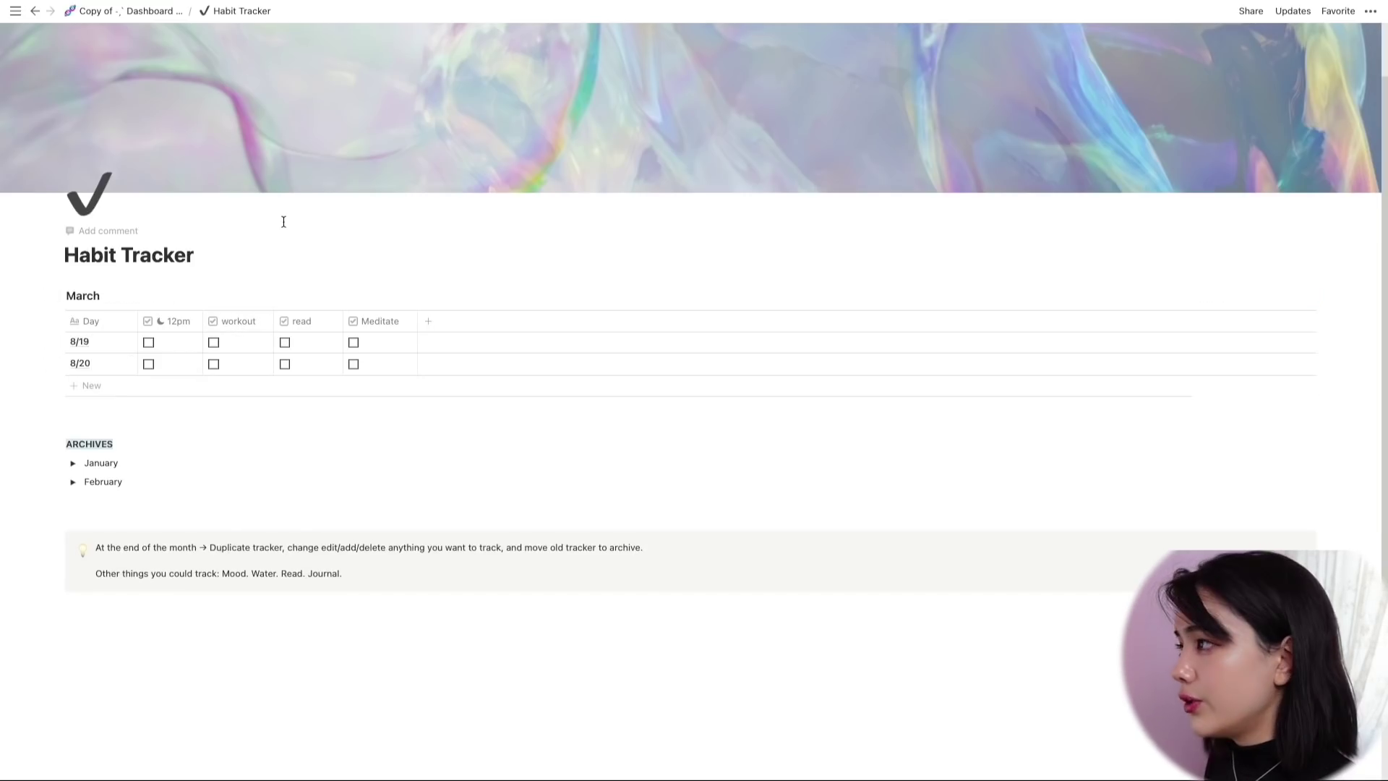
Step: Go back to the dashboard and view the block actions available for the Habit Tracker link, without applying any
click(153, 11)
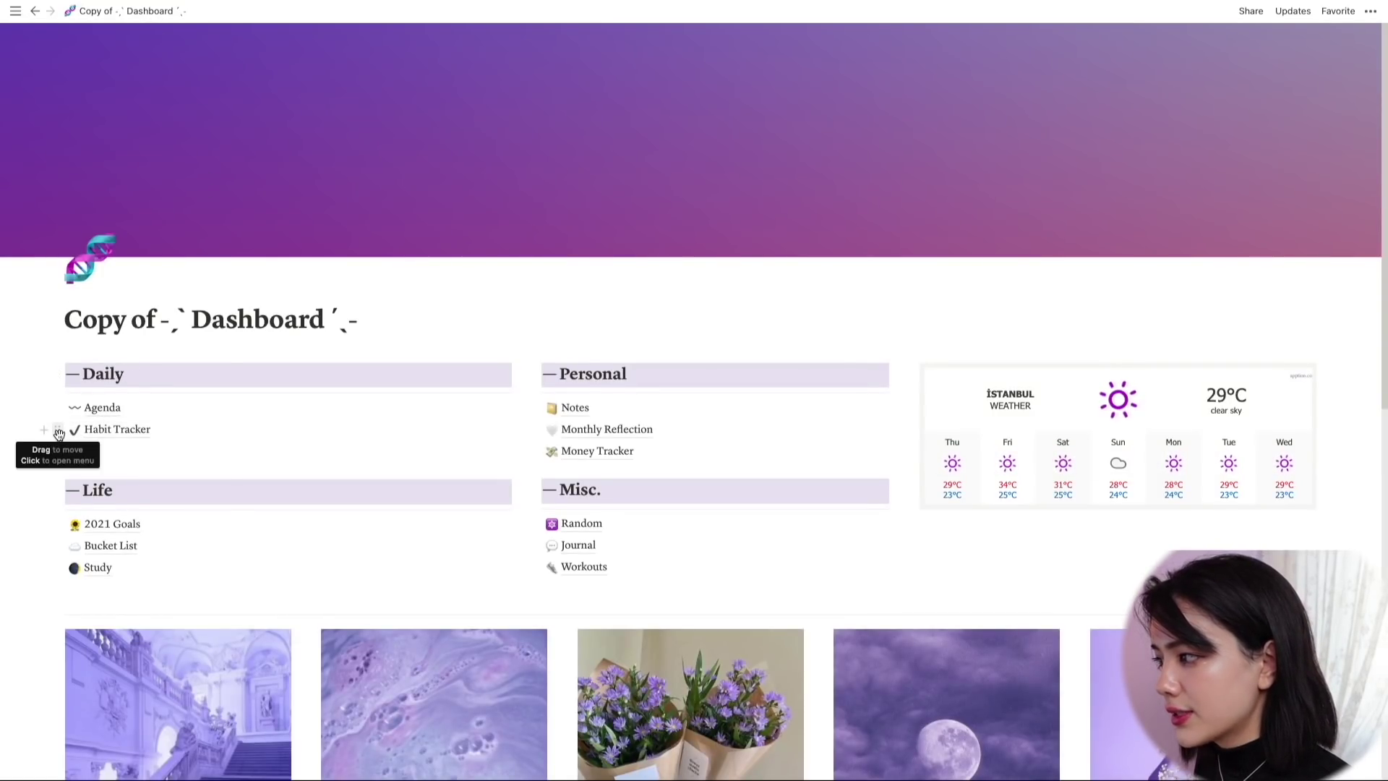
click(58, 432)
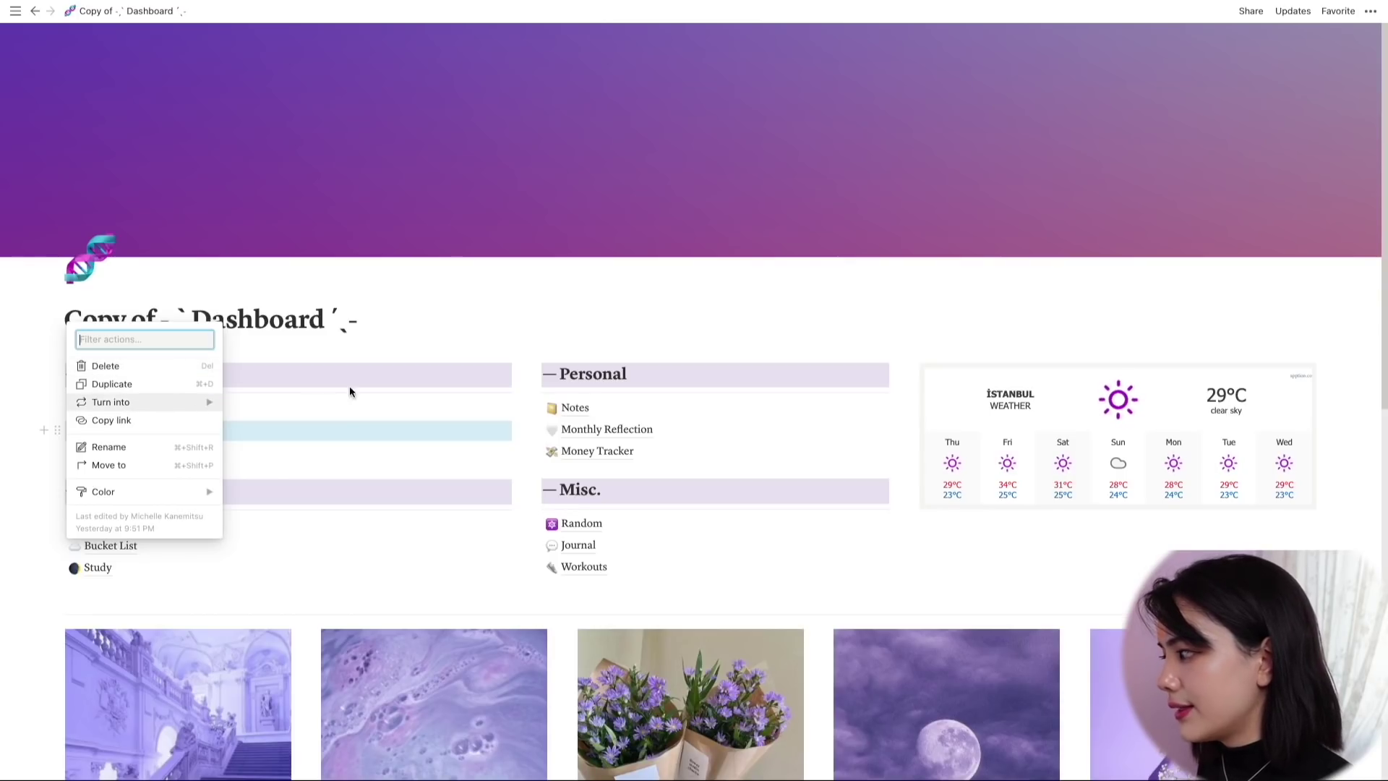
key(Escape)
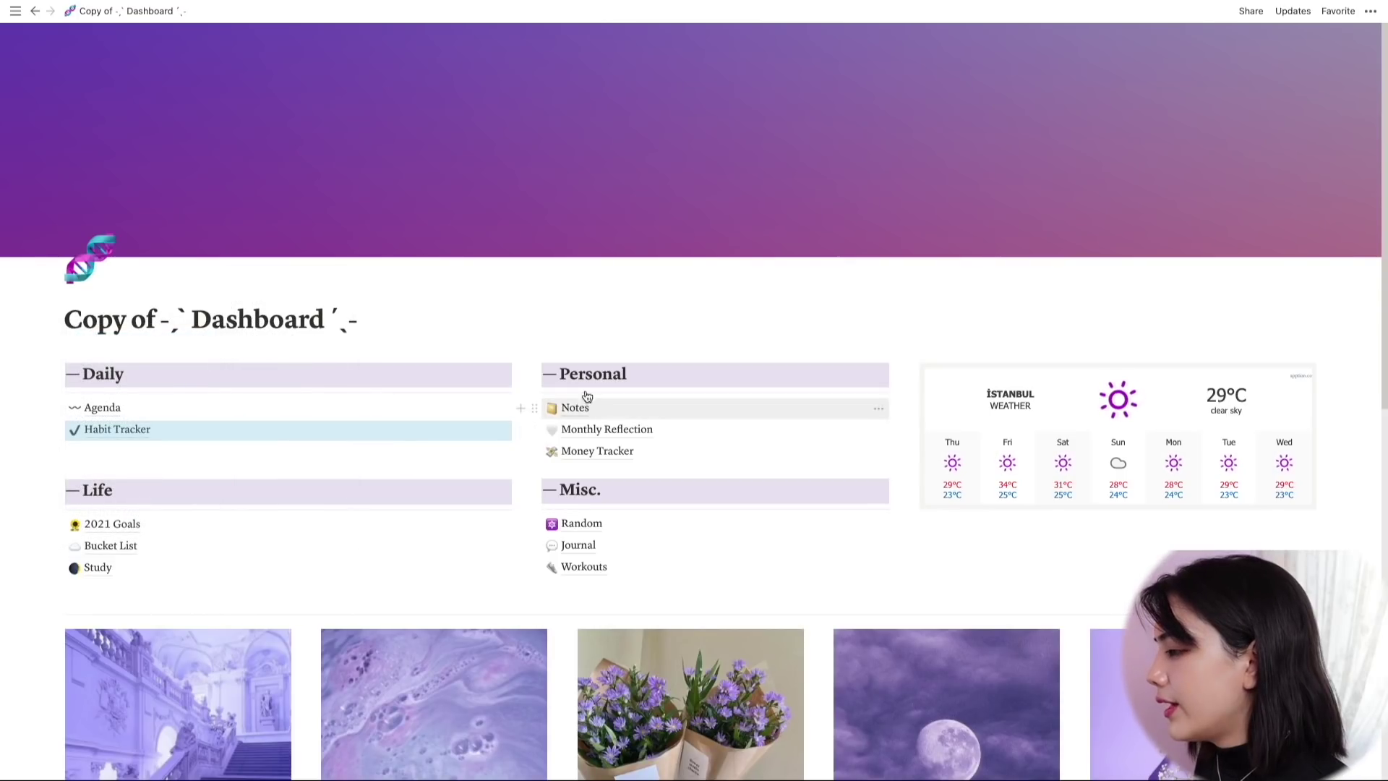
Step: Open the 2021 Goals page under Life and examine its theme, categories, and the goals and pictures in each section
scroll(362, 431, down, 3)
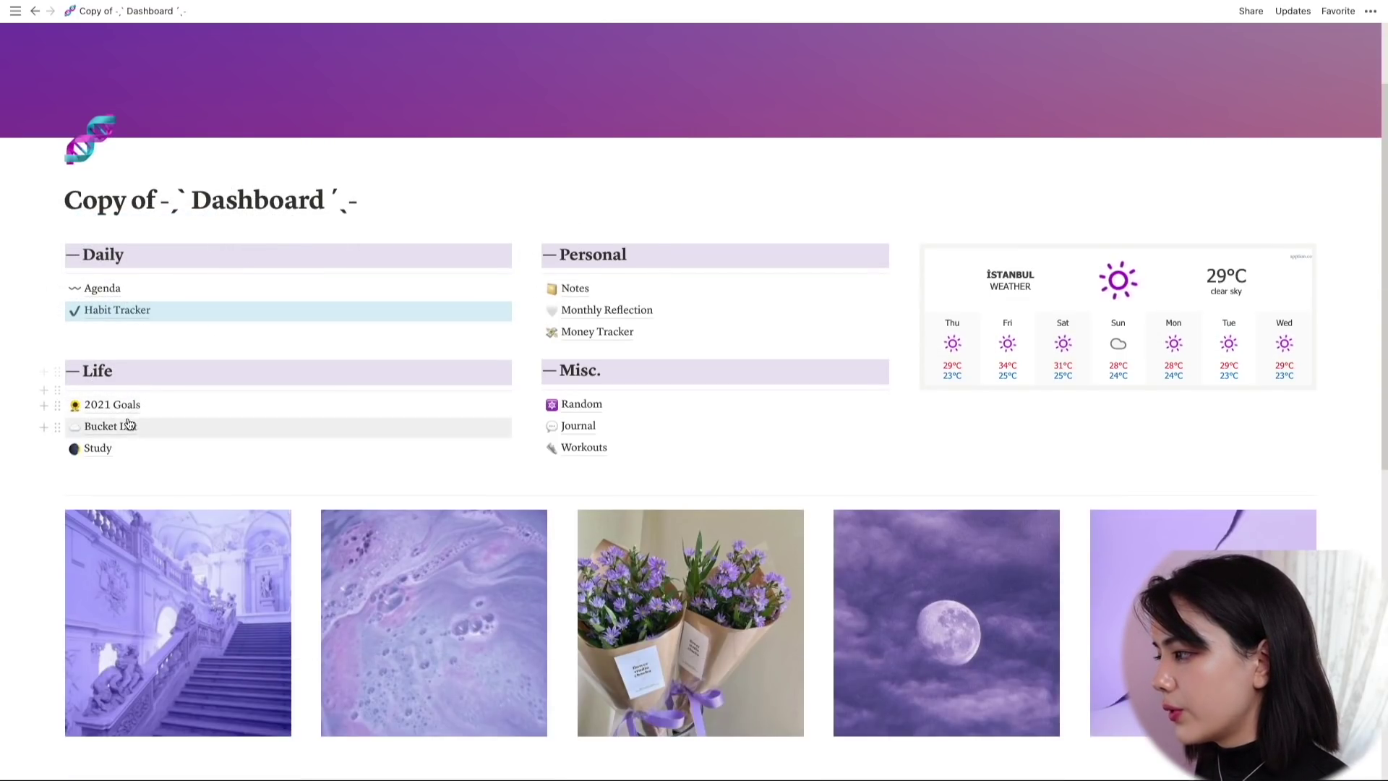
click(128, 409)
scroll(311, 394, down, 8)
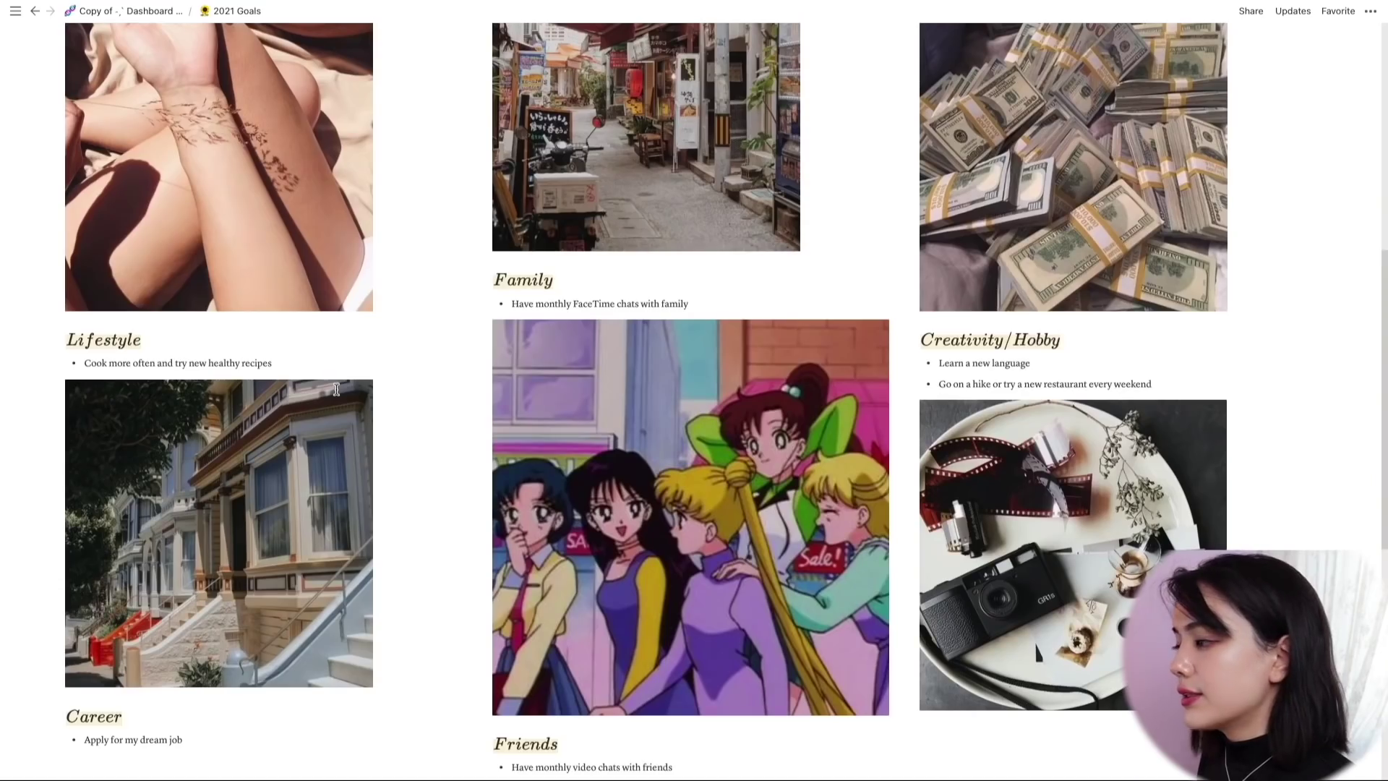
scroll(336, 389, up, 4)
scroll(336, 389, down, 9)
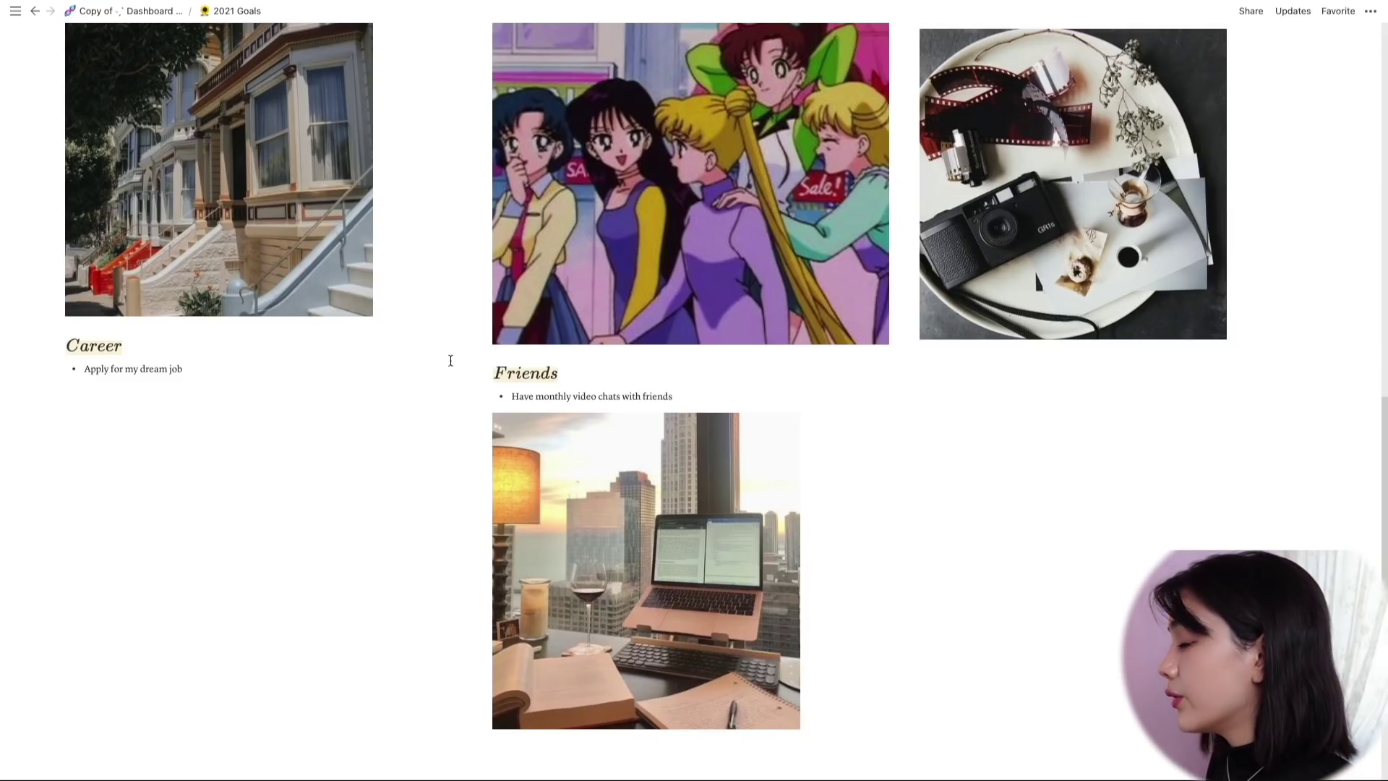
scroll(440, 366, up, 15)
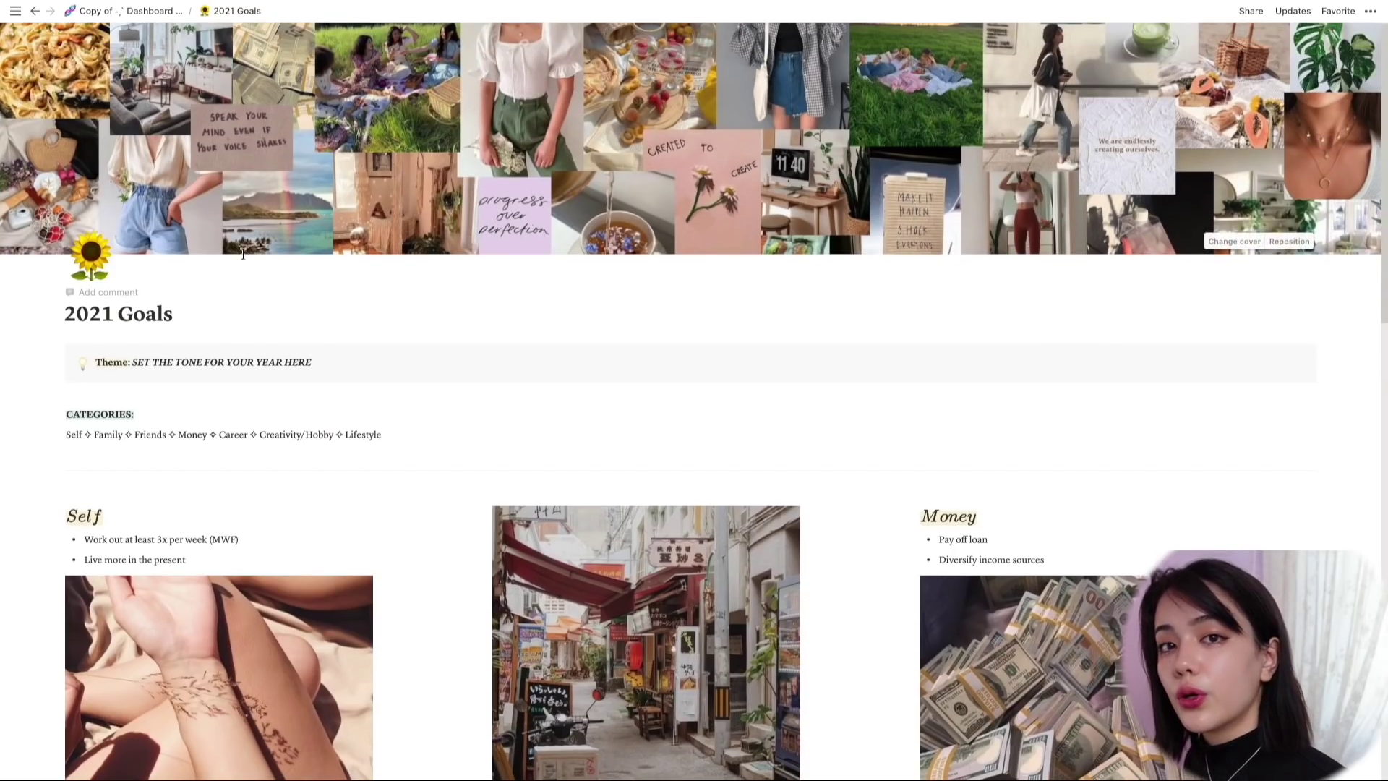
Step: Look through the whole 2021 Goals page down to the Career and Friends sections and back to its title
scroll(243, 254, down, 15)
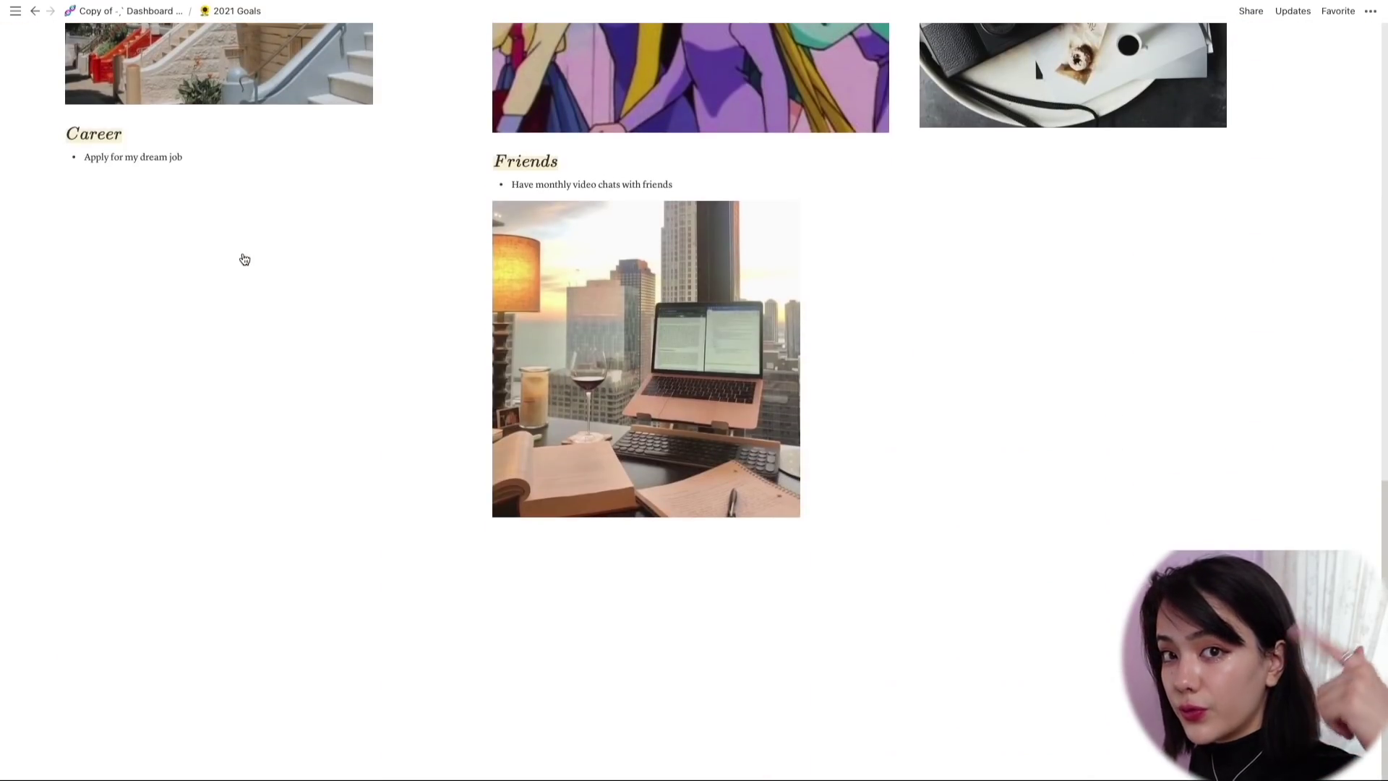
scroll(243, 256, up, 14)
scroll(243, 253, up, 1)
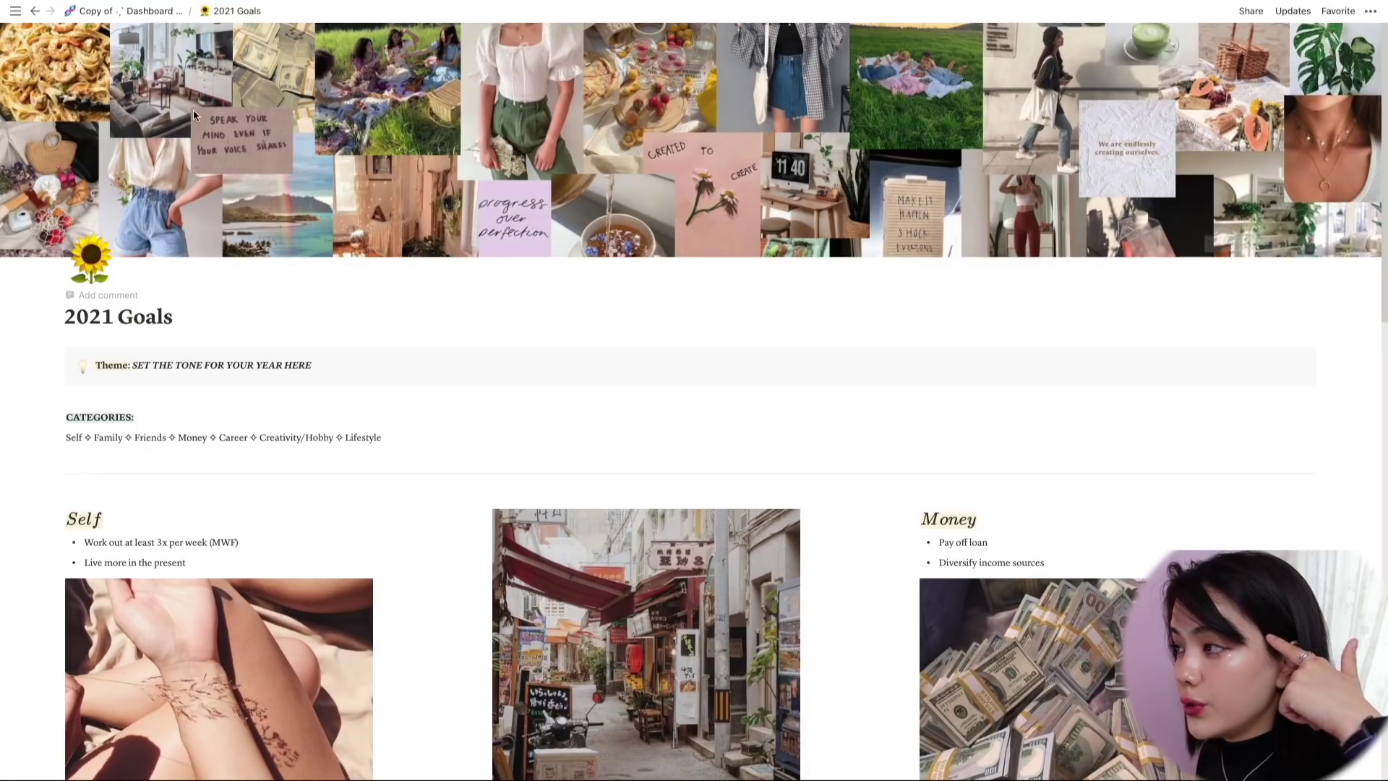
Step: Return to the main dashboard and open the Bucket List page under Life to view its checklist
click(150, 11)
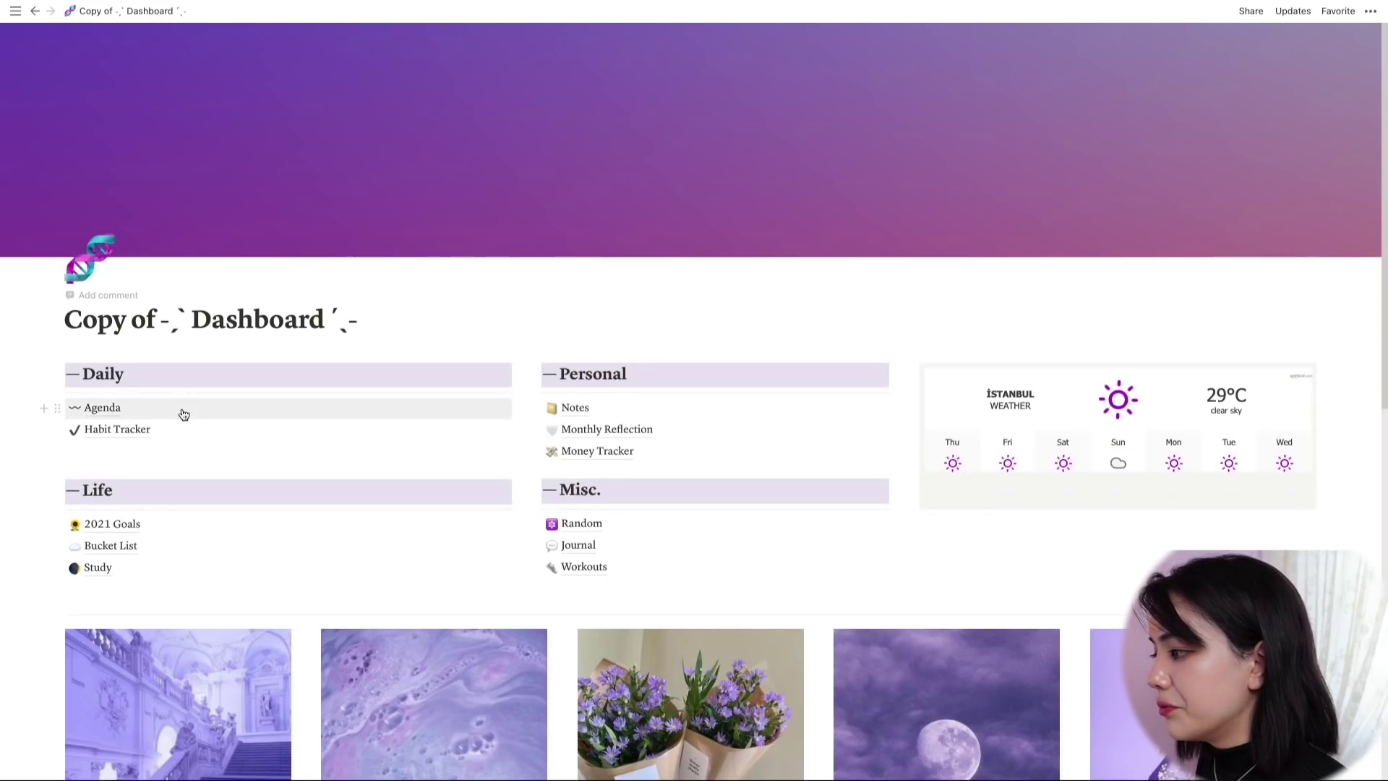
scroll(159, 470, down, 1)
click(141, 522)
scroll(193, 406, down, 1)
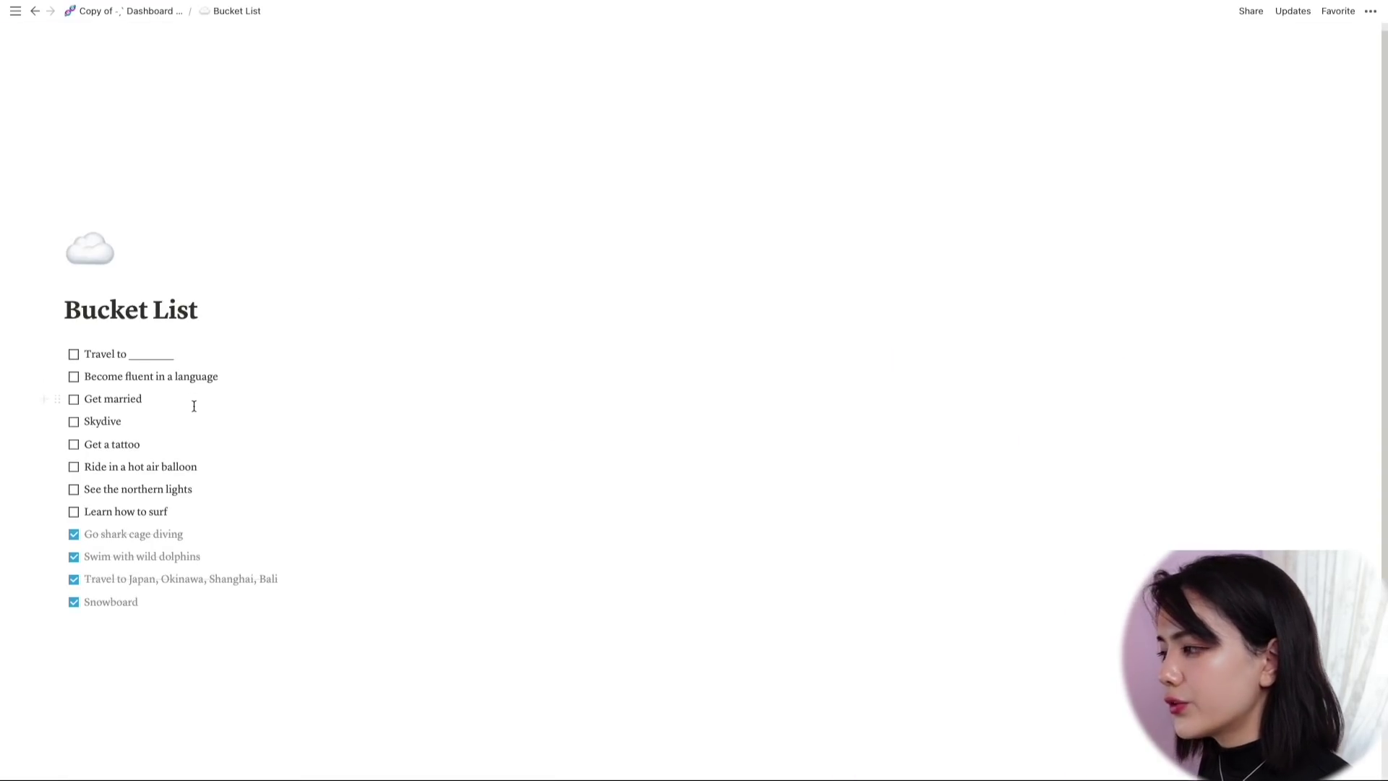
click(208, 372)
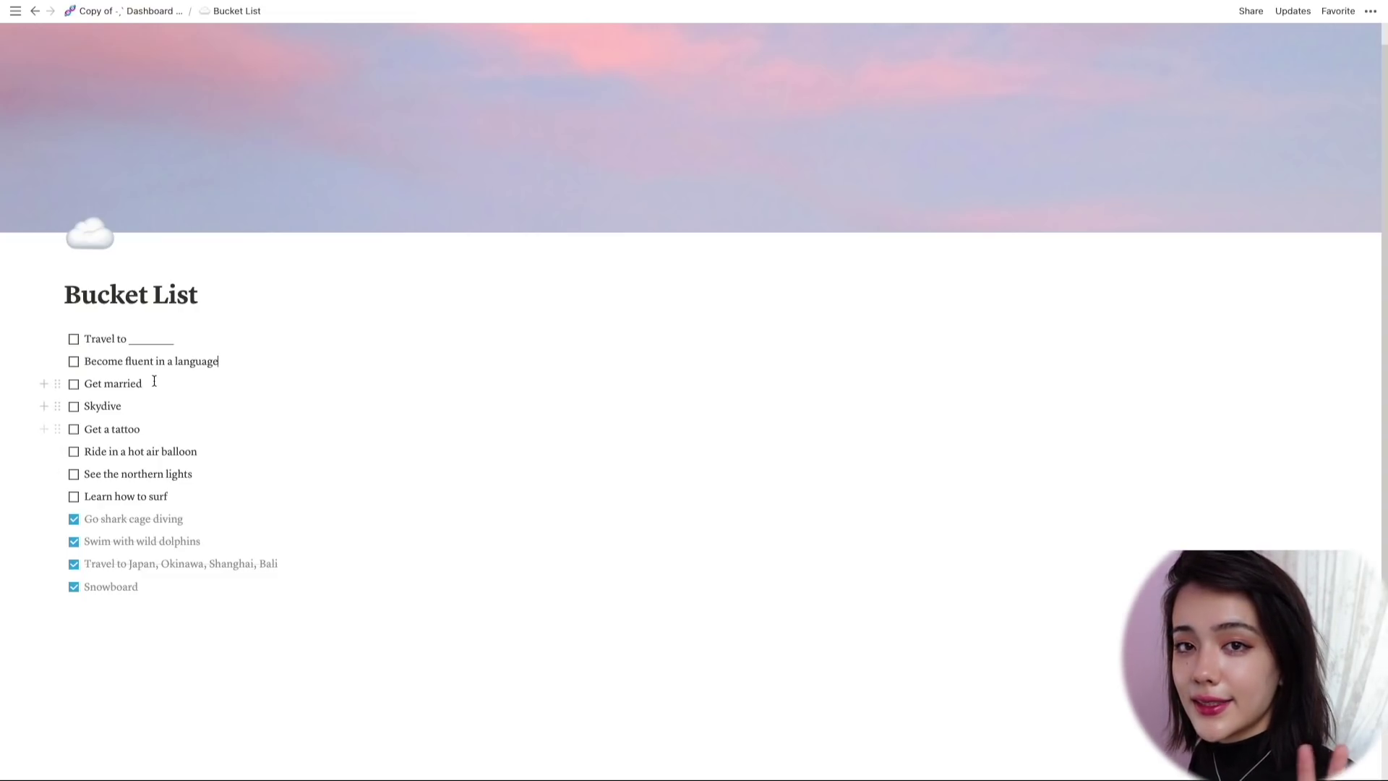
click(143, 403)
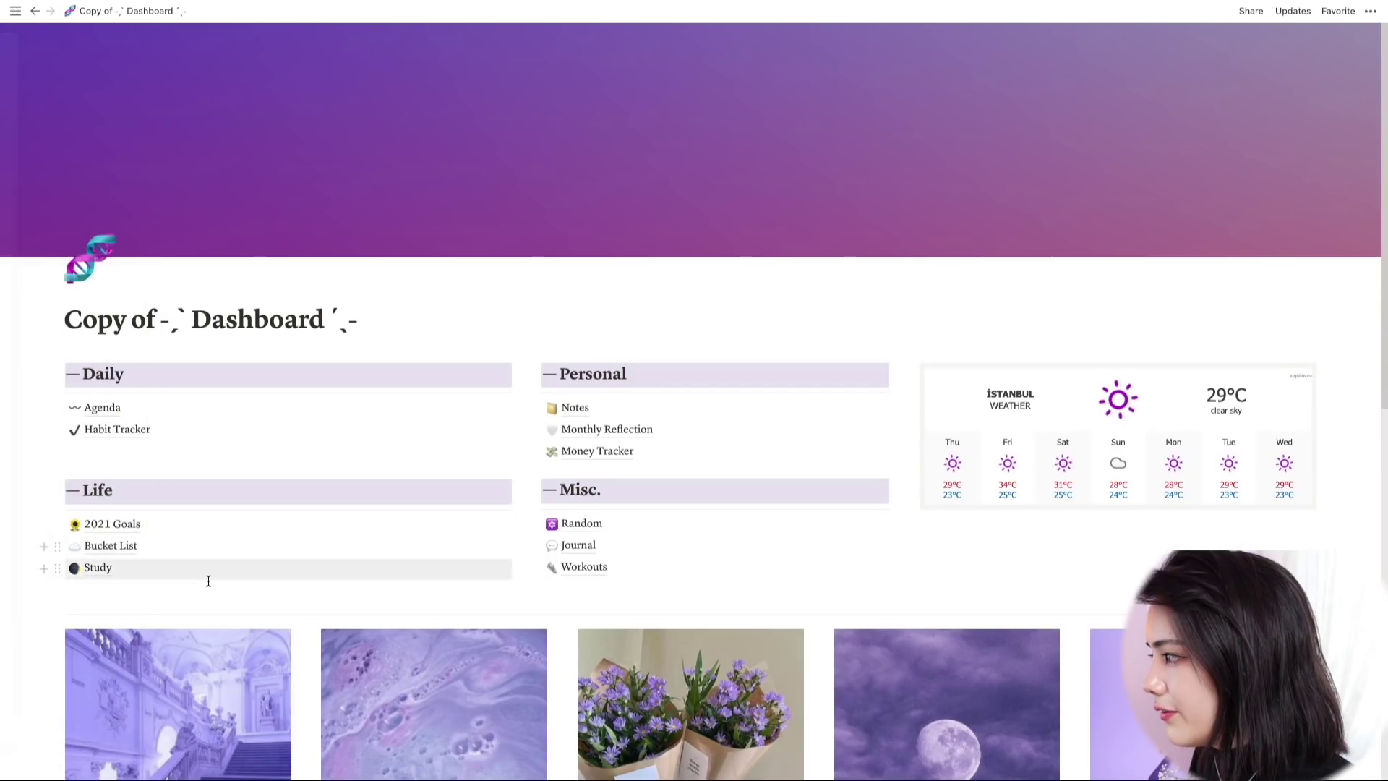
Step: From the Study page under Life, view the Study schedule and open How to Study - An Evidence-Based Masterclass
click(208, 573)
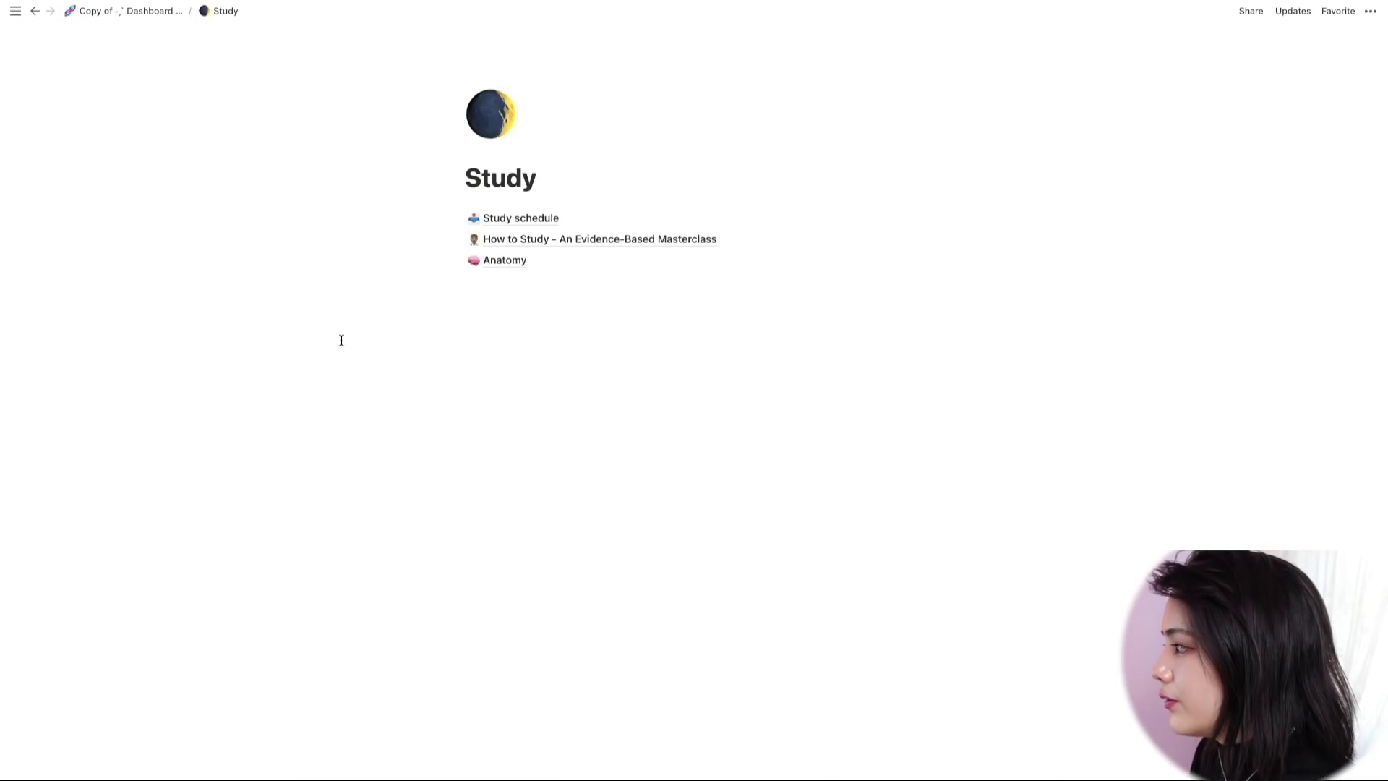
click(543, 221)
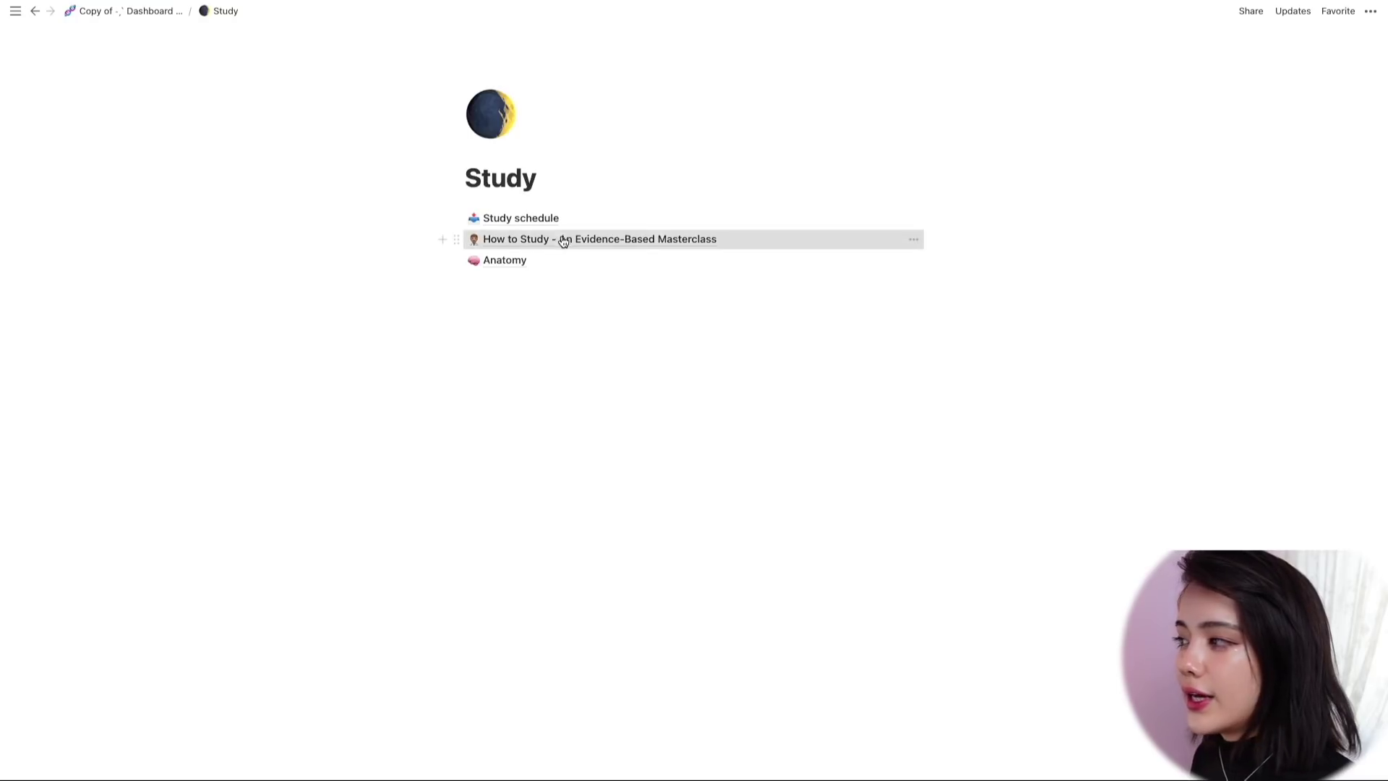
click(562, 236)
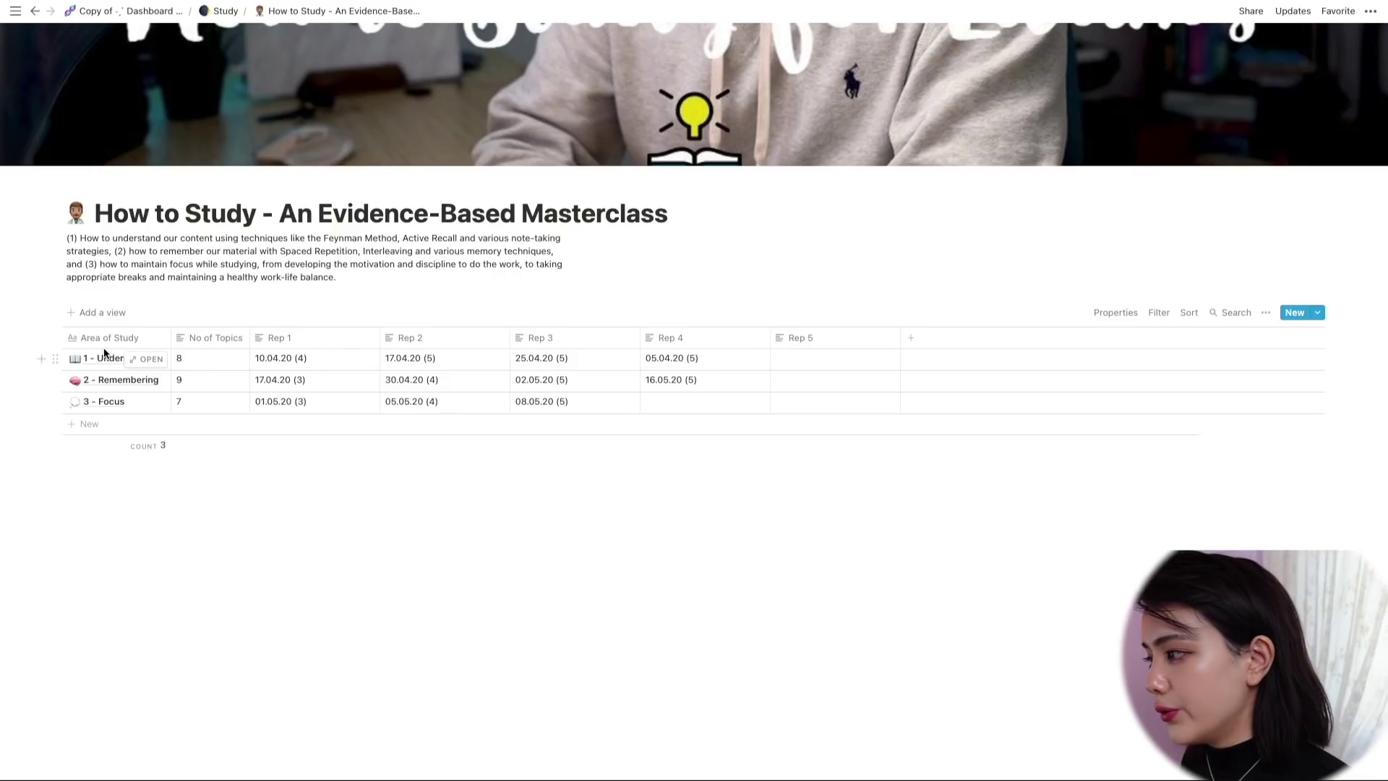
Step: Open the 1 - Understanding entry, examine its properties and question toggles, and close it
click(147, 358)
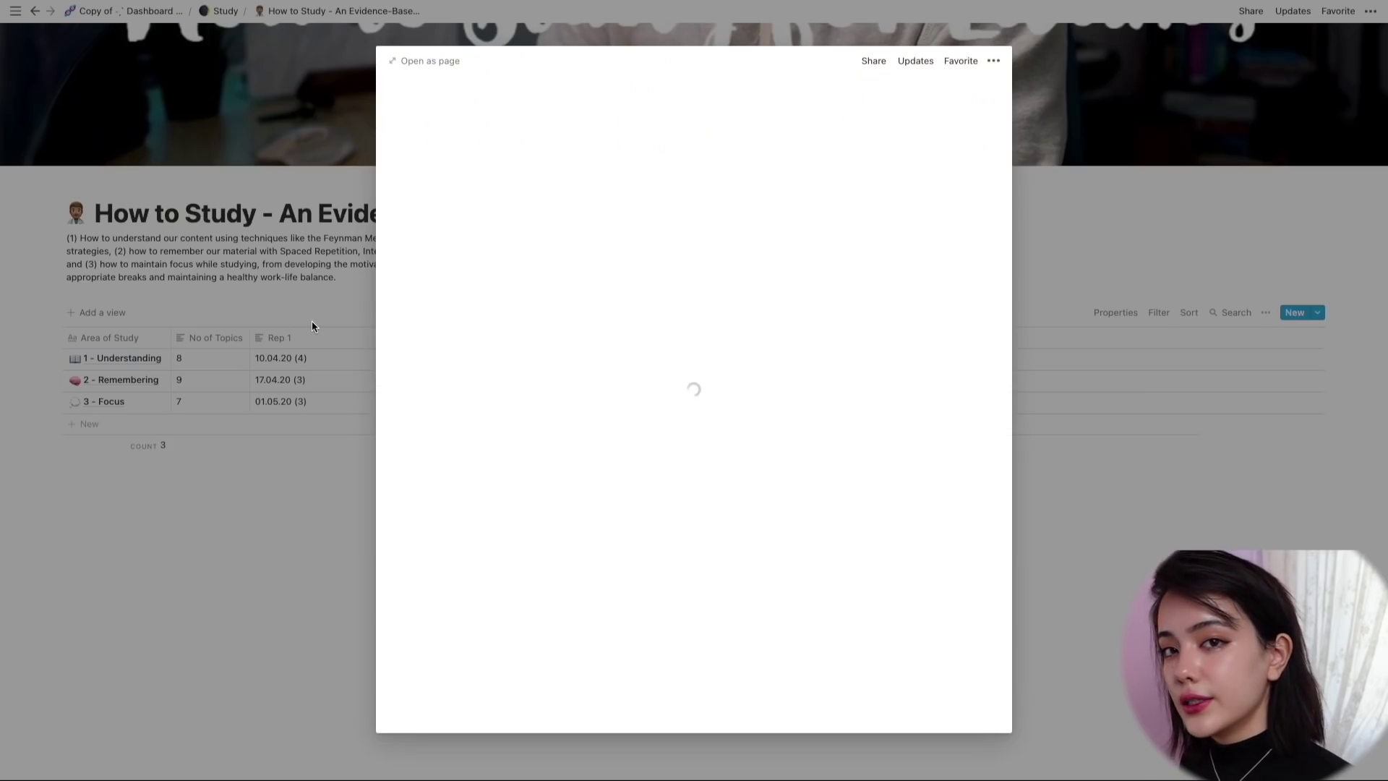
scroll(471, 313, down, 13)
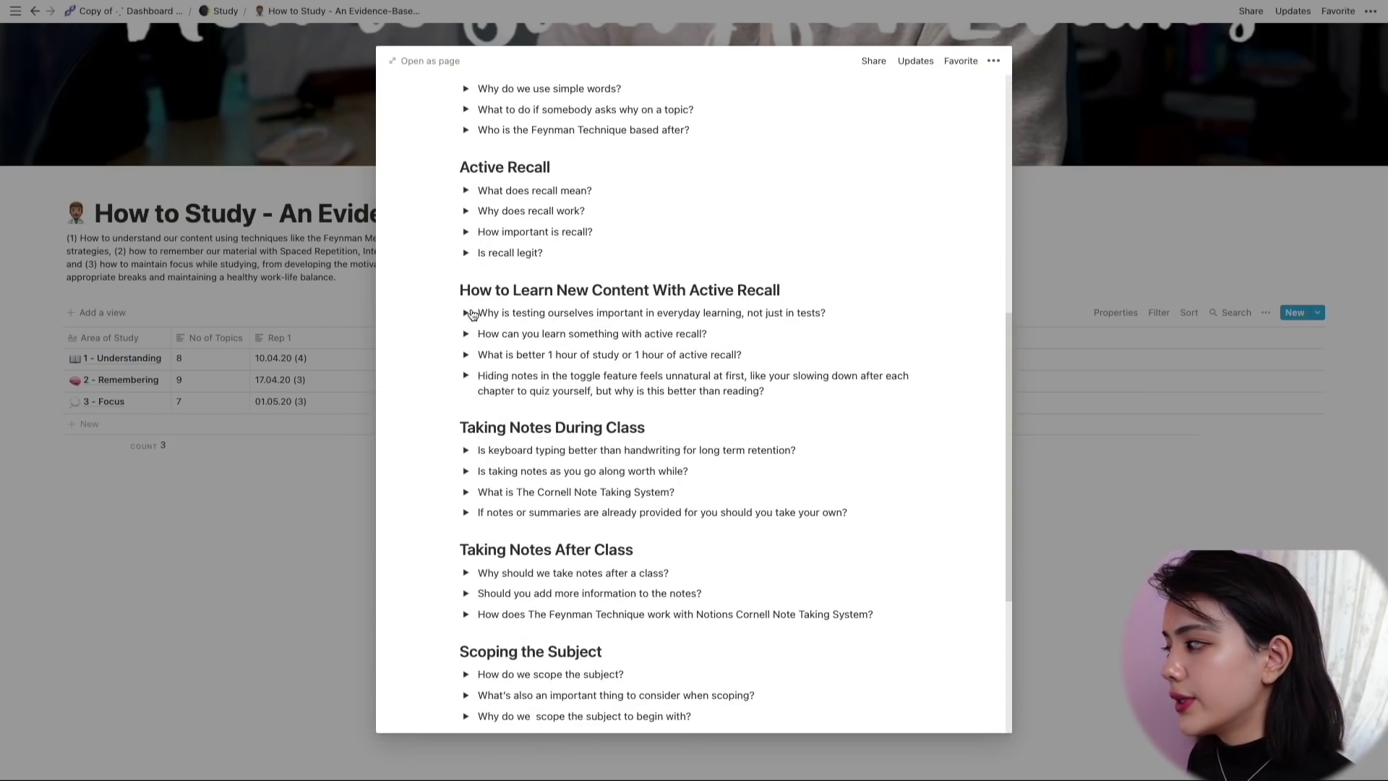
scroll(471, 313, up, 10)
scroll(471, 316, up, 3)
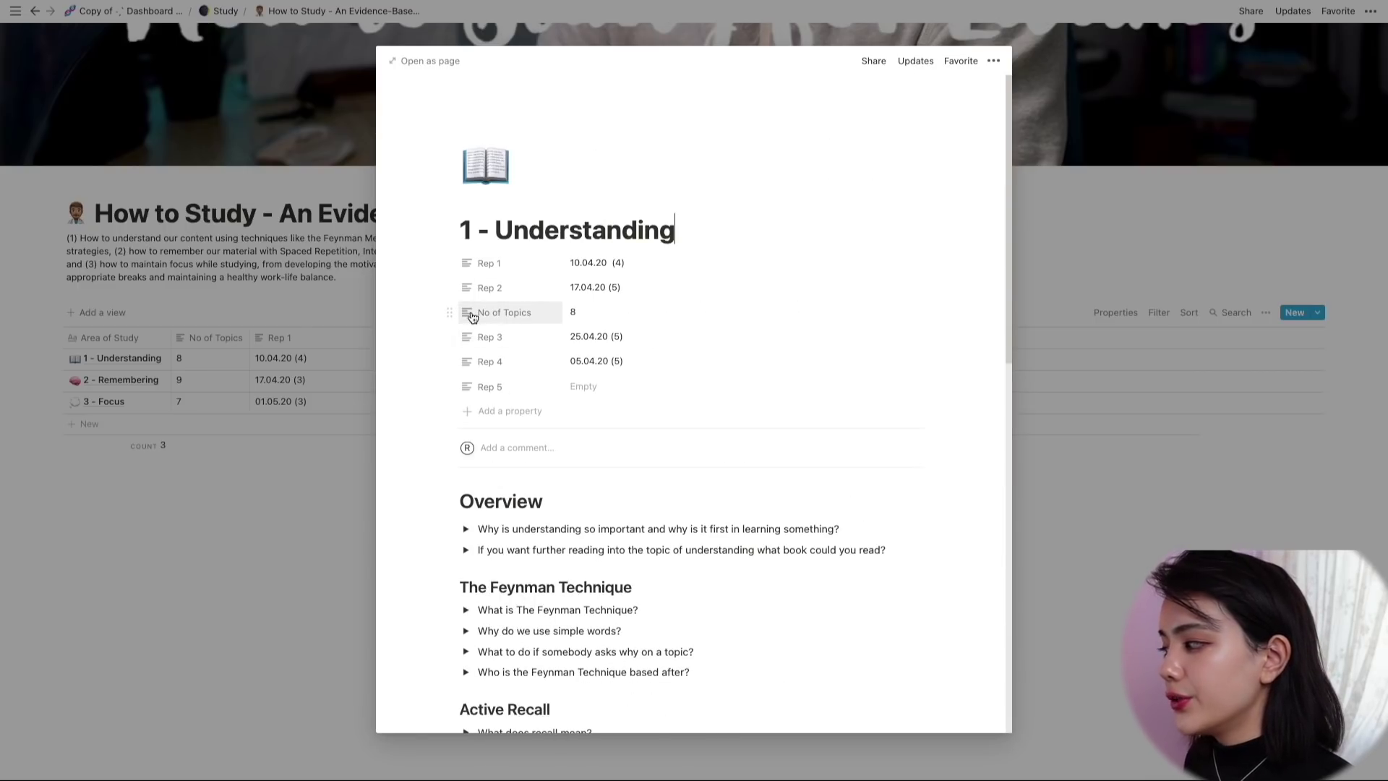
scroll(470, 311, down, 10)
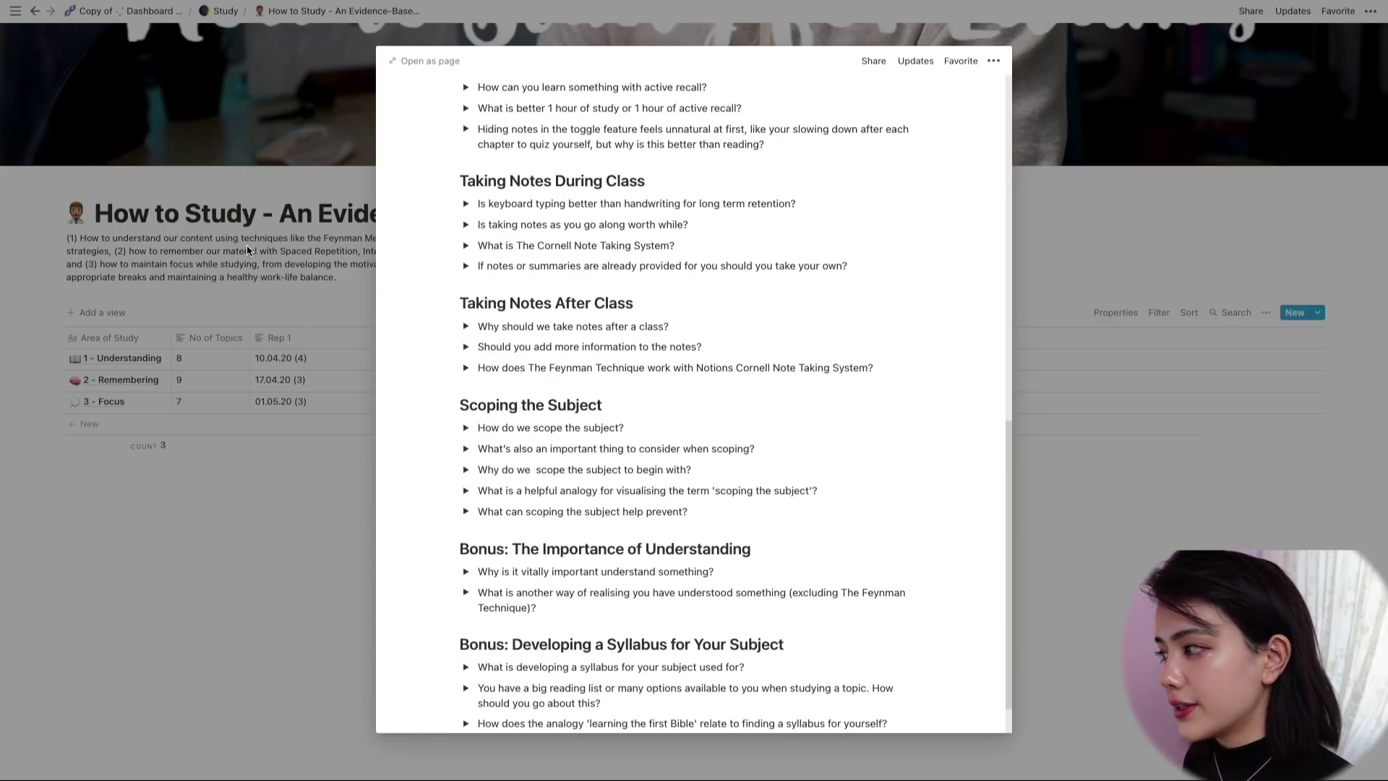
click(246, 250)
Step: Open the 2 - Remembering entry, look through its question toggles and Anki setup picture, and close it
click(145, 381)
click(660, 293)
scroll(660, 293, down, 15)
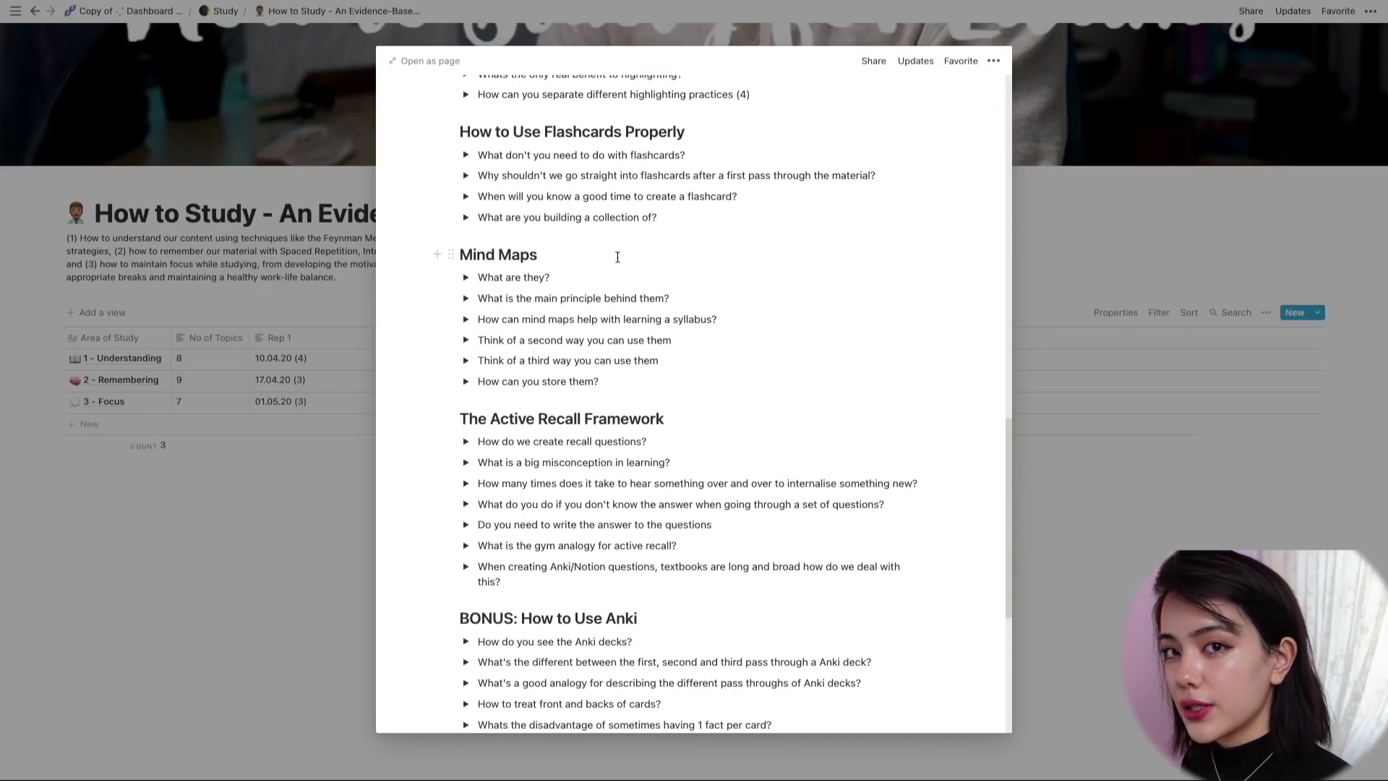
scroll(618, 257, down, 5)
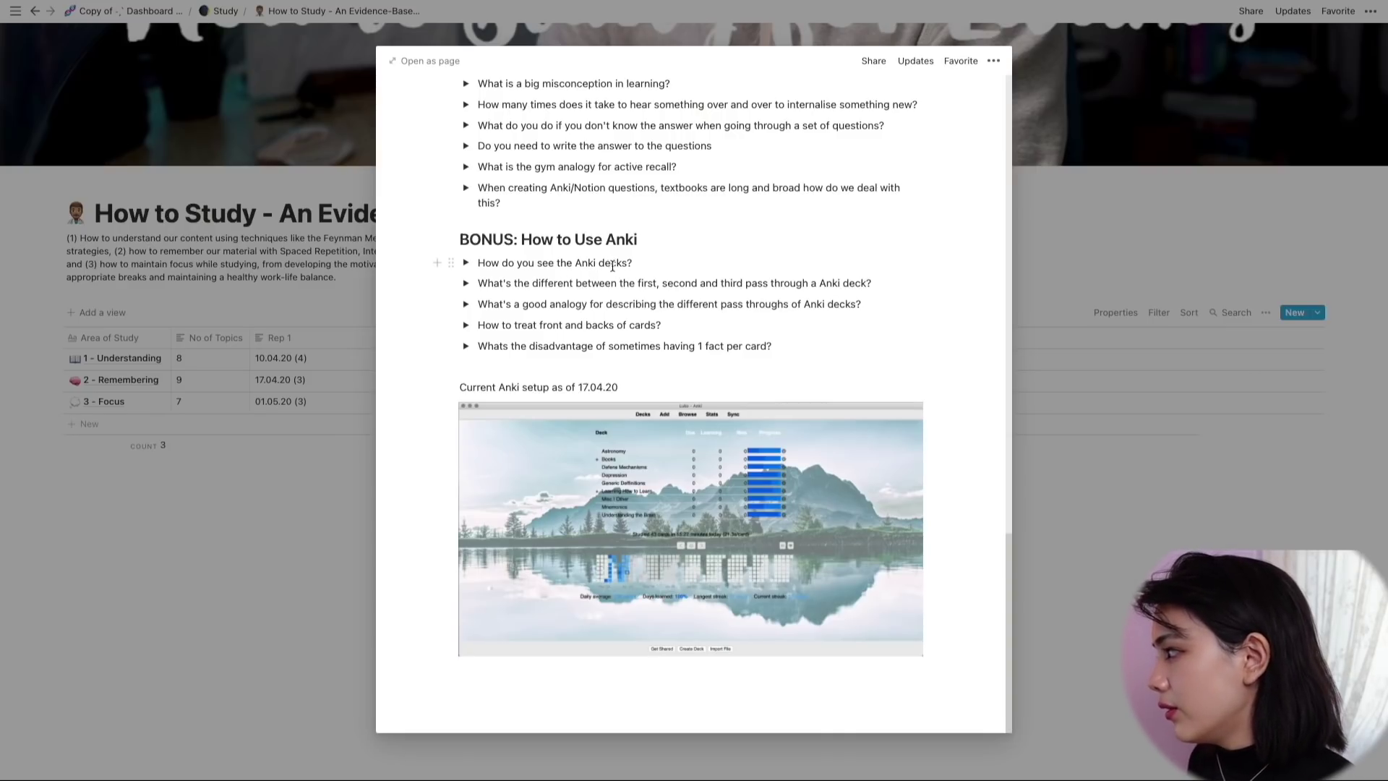
scroll(710, 247, up, 20)
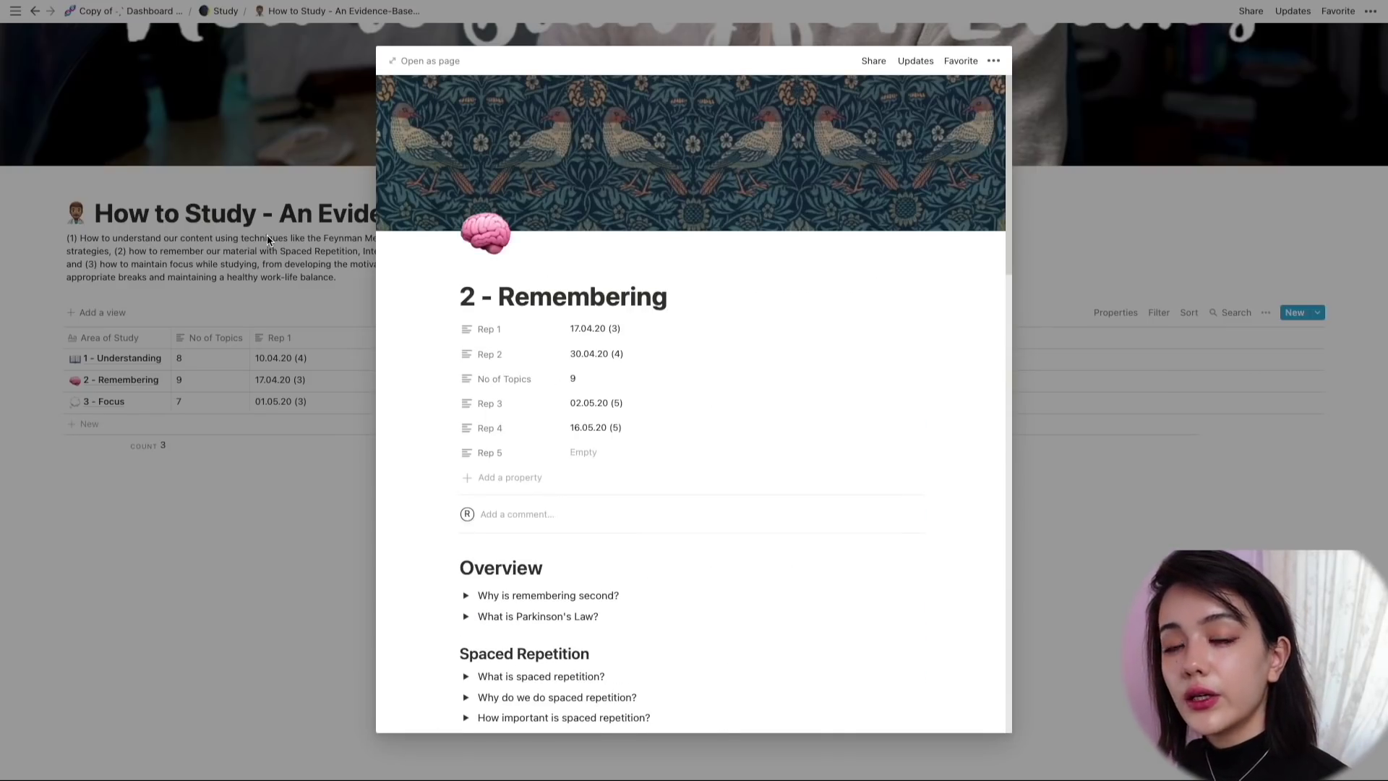
click(268, 240)
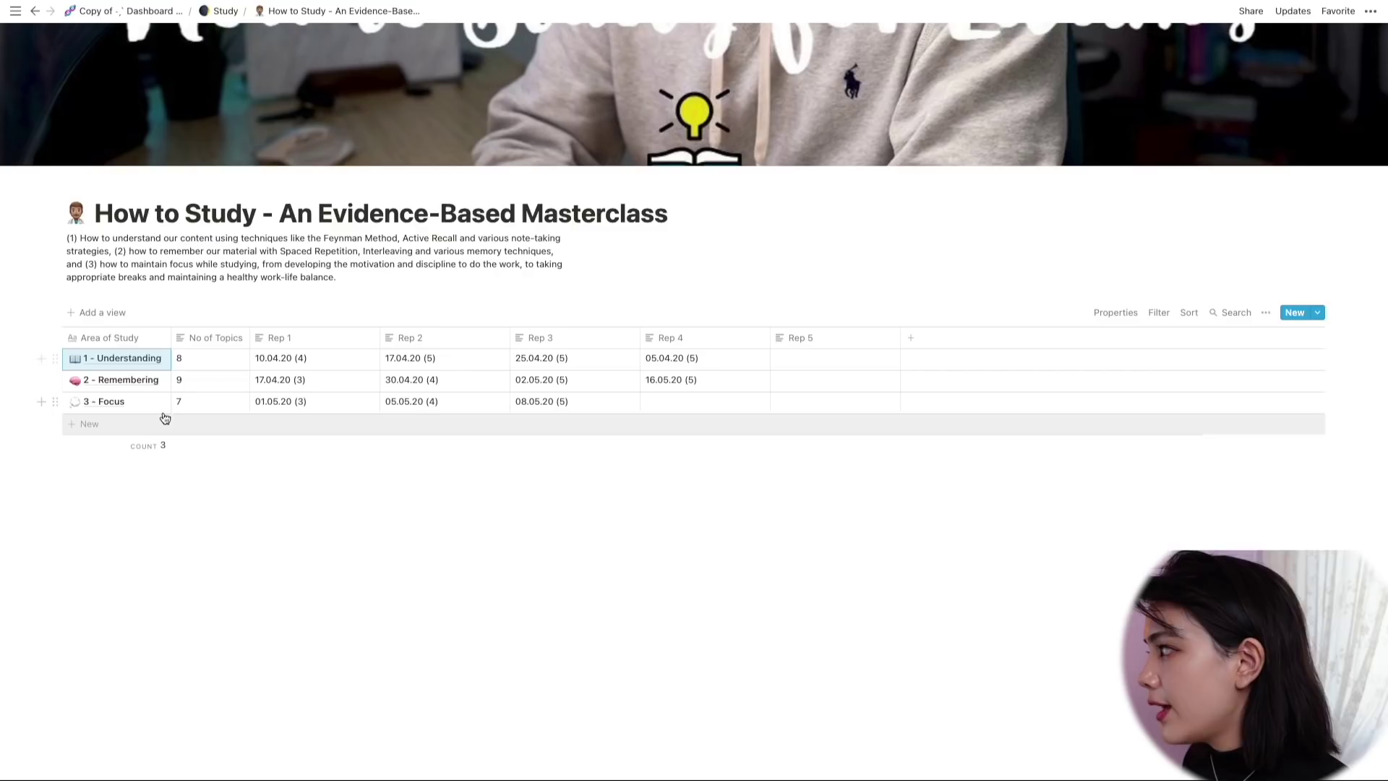
Step: Look through the 3 - Focus entry and return to the Study page
click(145, 402)
scroll(632, 288, down, 15)
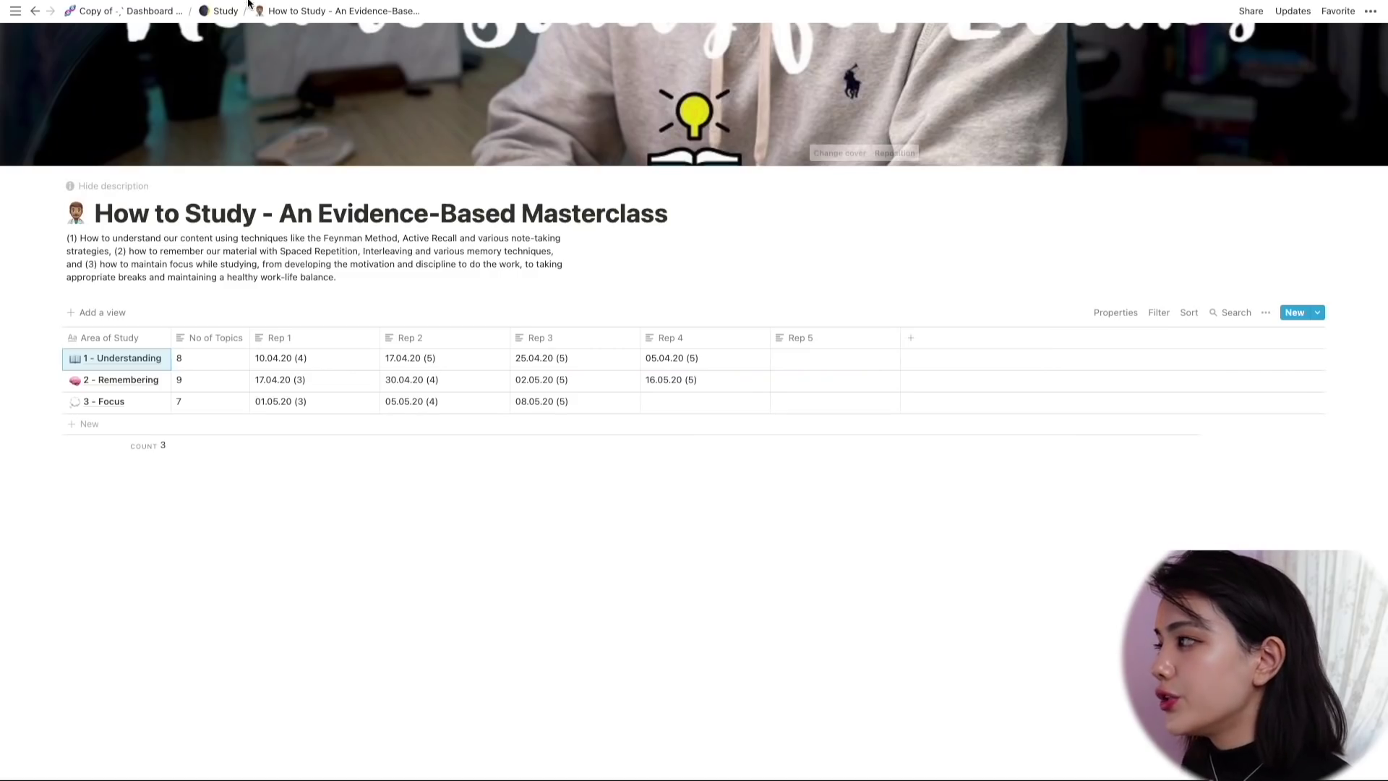
click(217, 33)
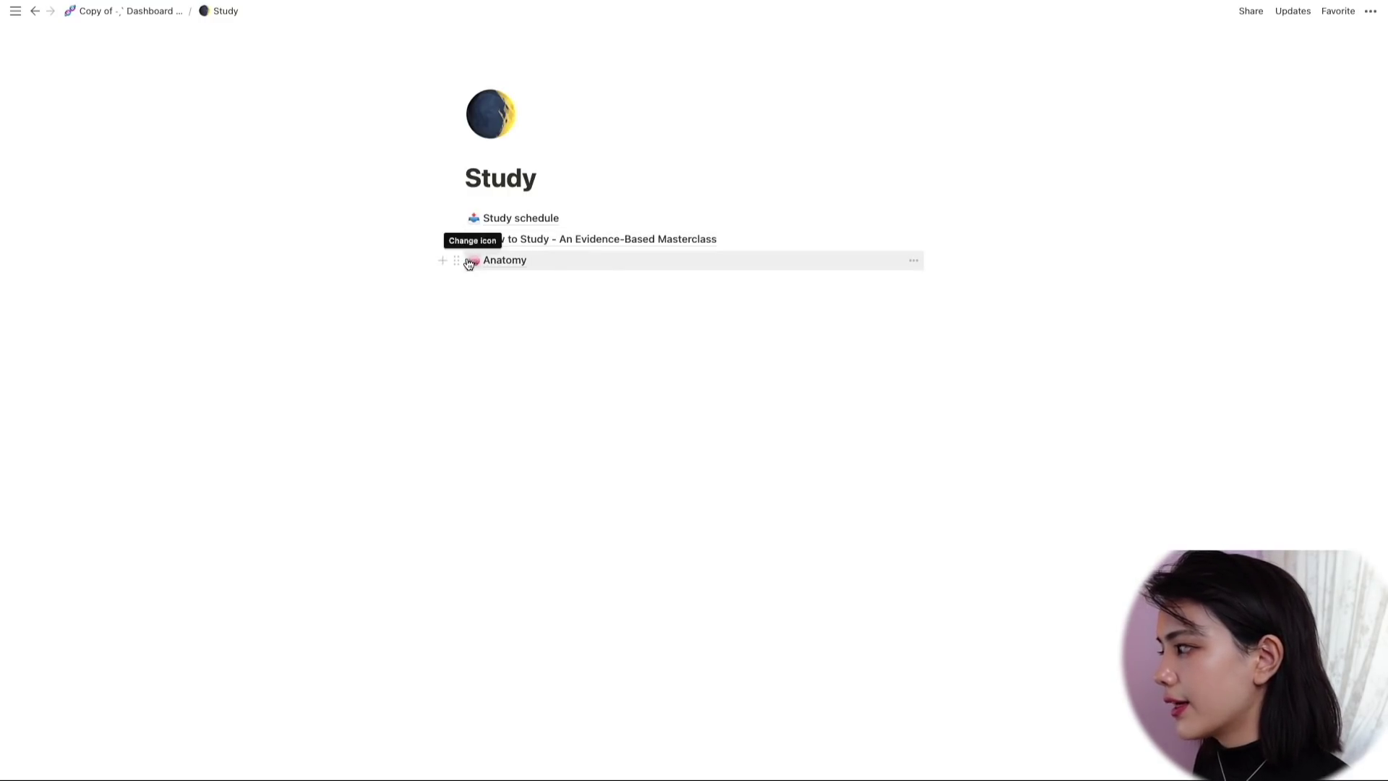
Step: Create a new subpage below Anatomy on the Study page, title it Health Communication, and give it an icon
click(501, 289)
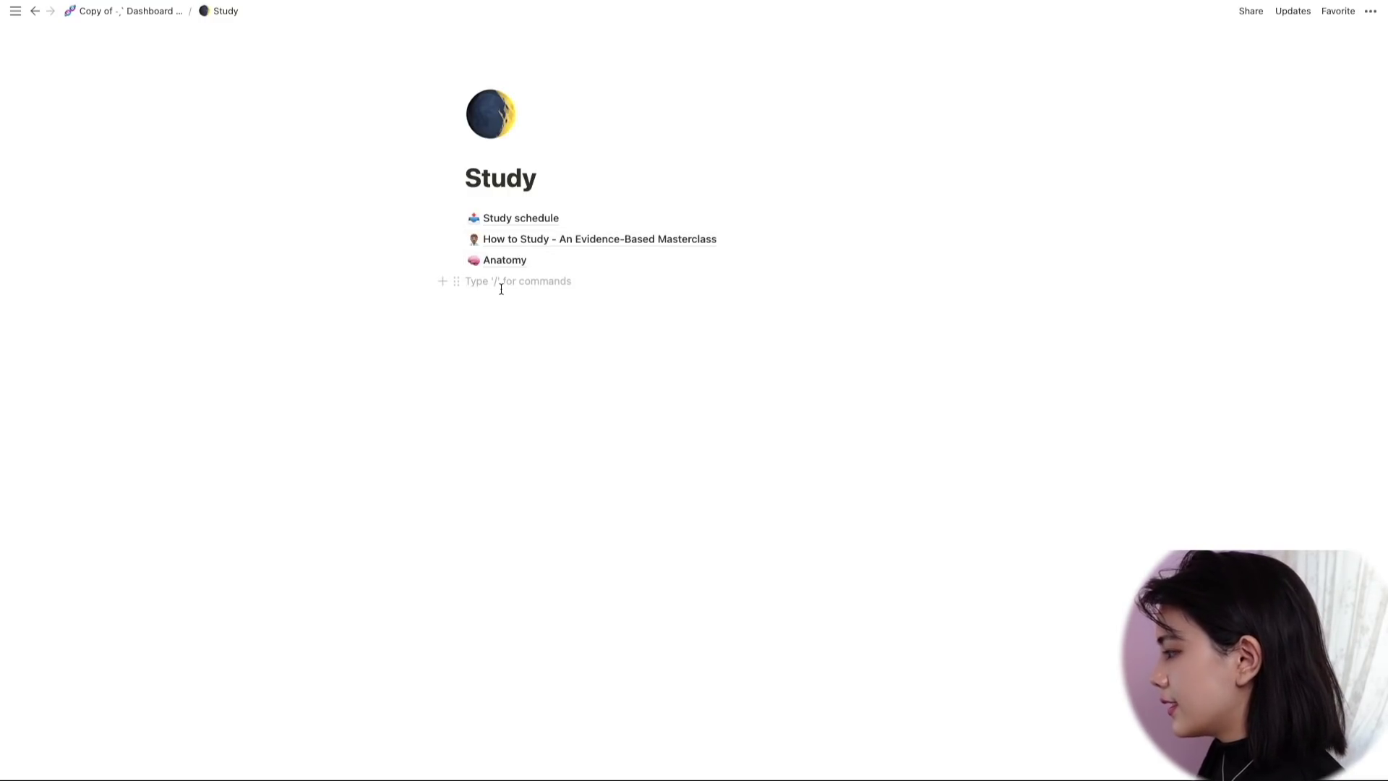
text(/)
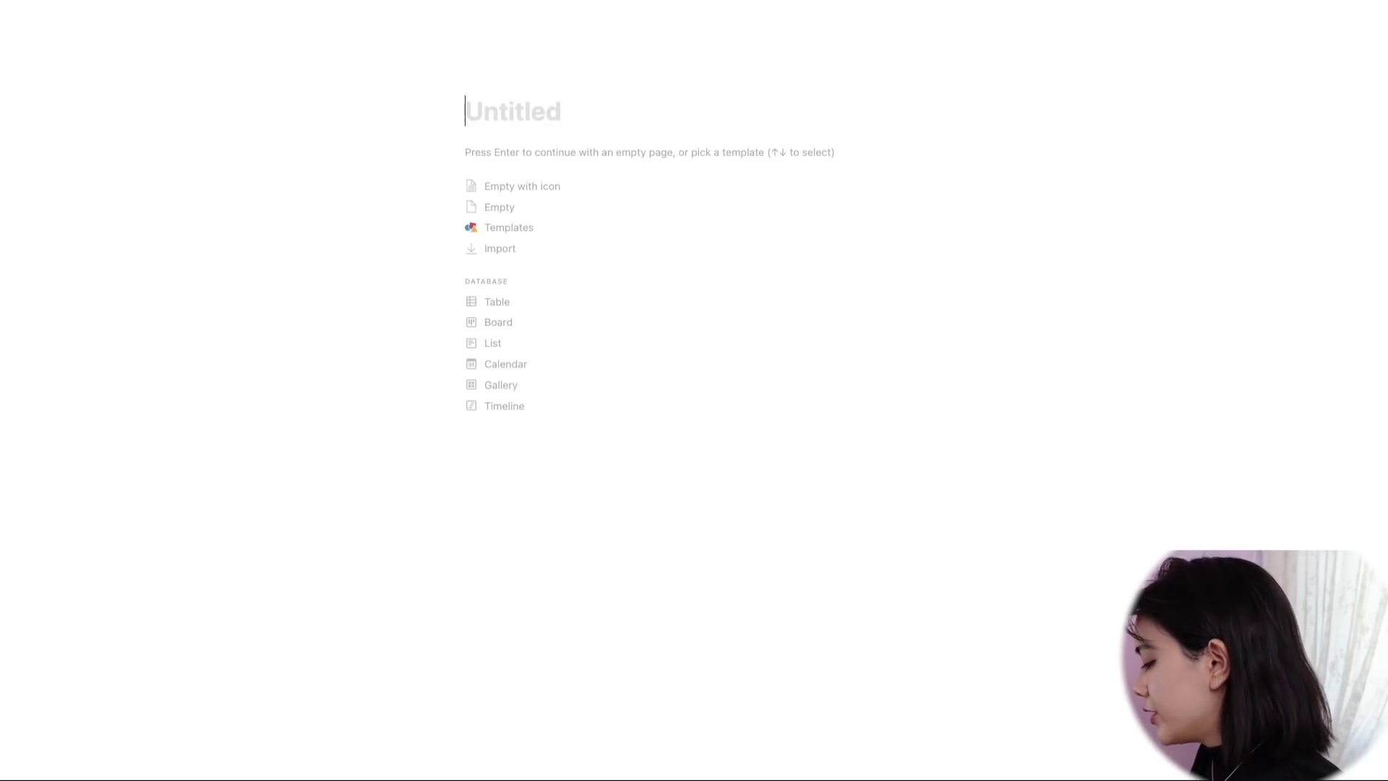
text(Health Co)
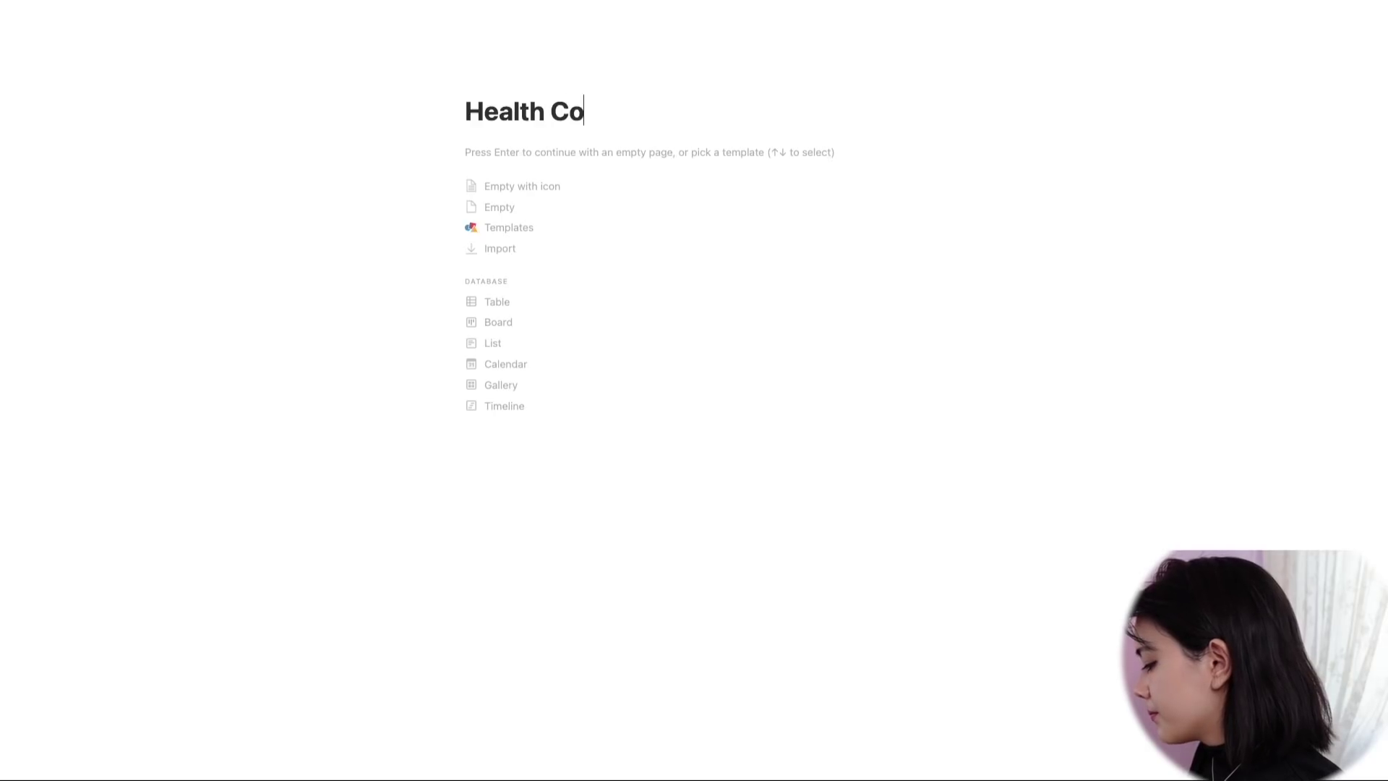
text(mmunication)
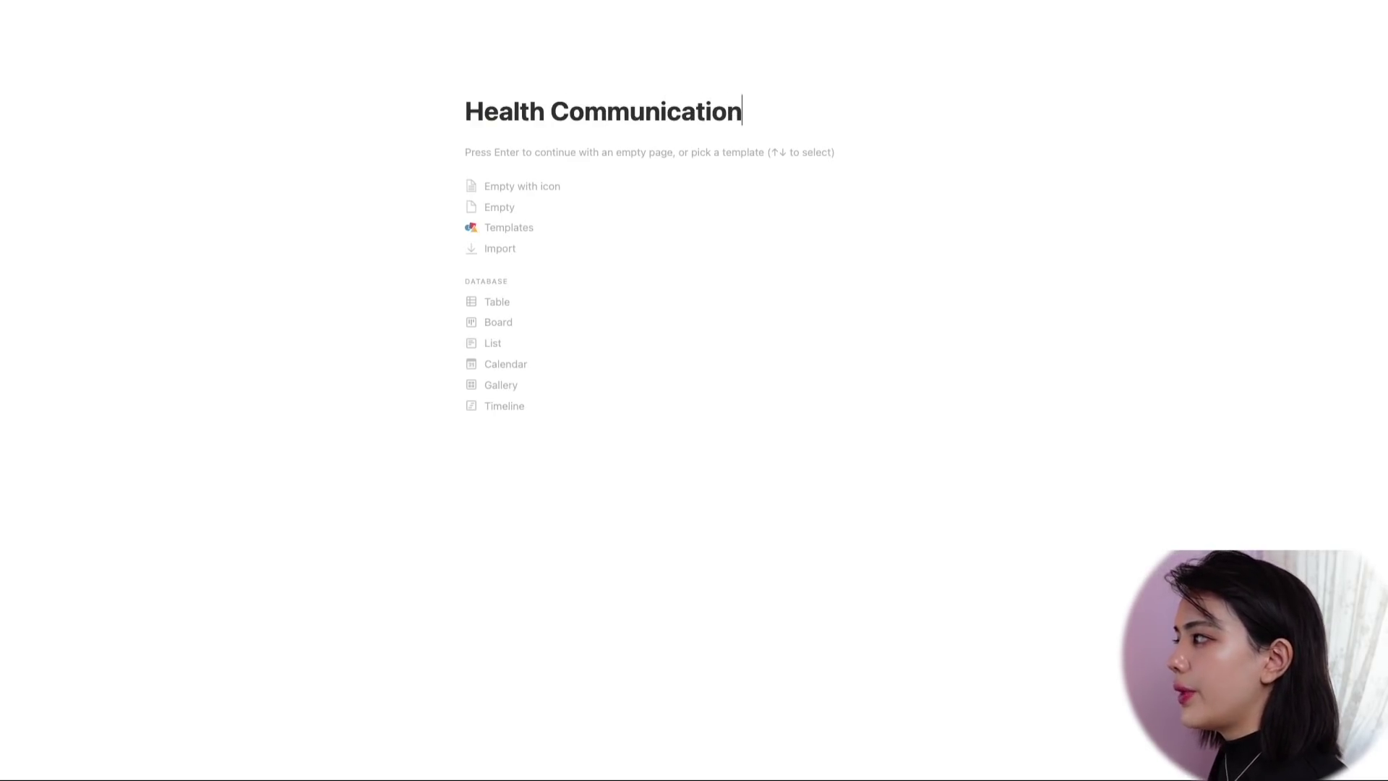
click(475, 87)
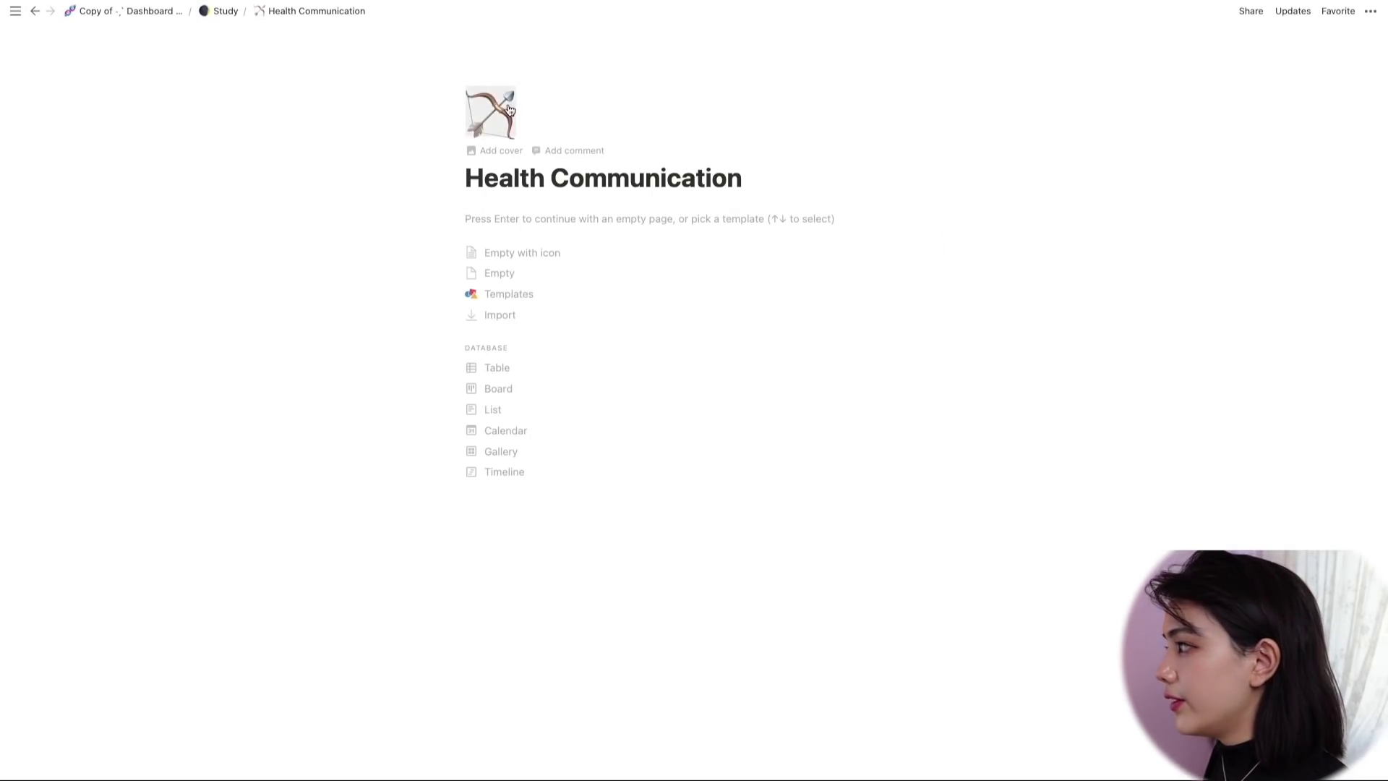
Step: Insert an empty toggle list in the body of the Health Communication page and return to the Study page
click(543, 217)
text(/togt)
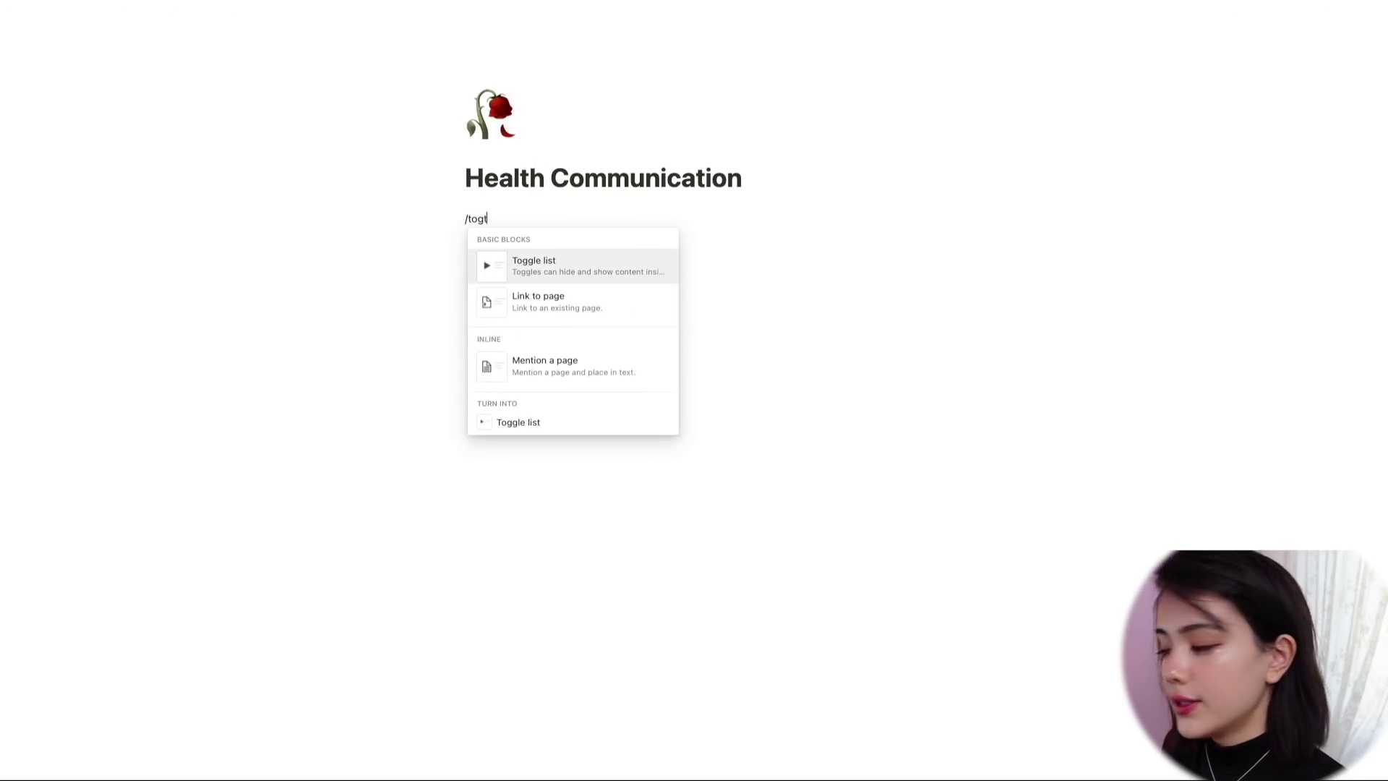
key(Return)
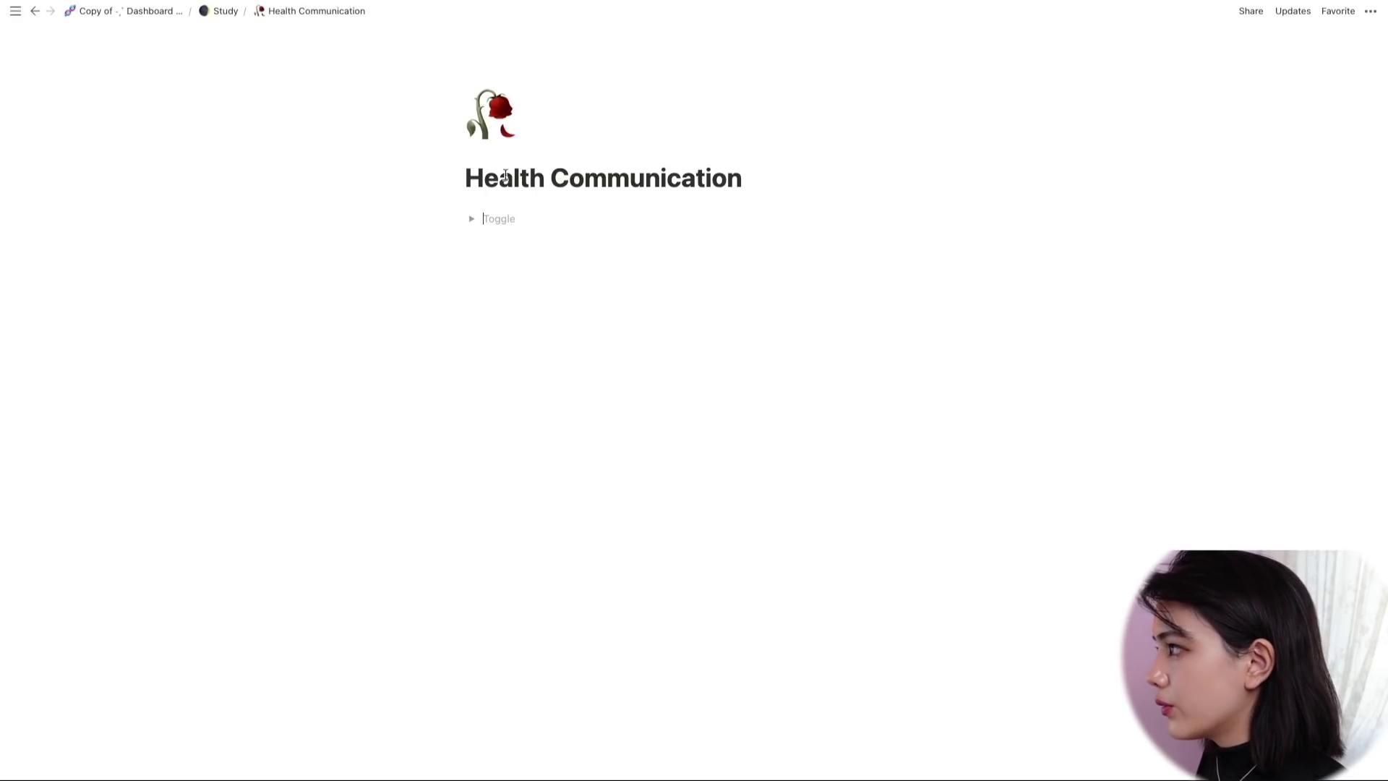
click(221, 10)
Step: Go back to the main dashboard, open the Notes page under Personal, and preview its untitled note
mouse_move(16, 10)
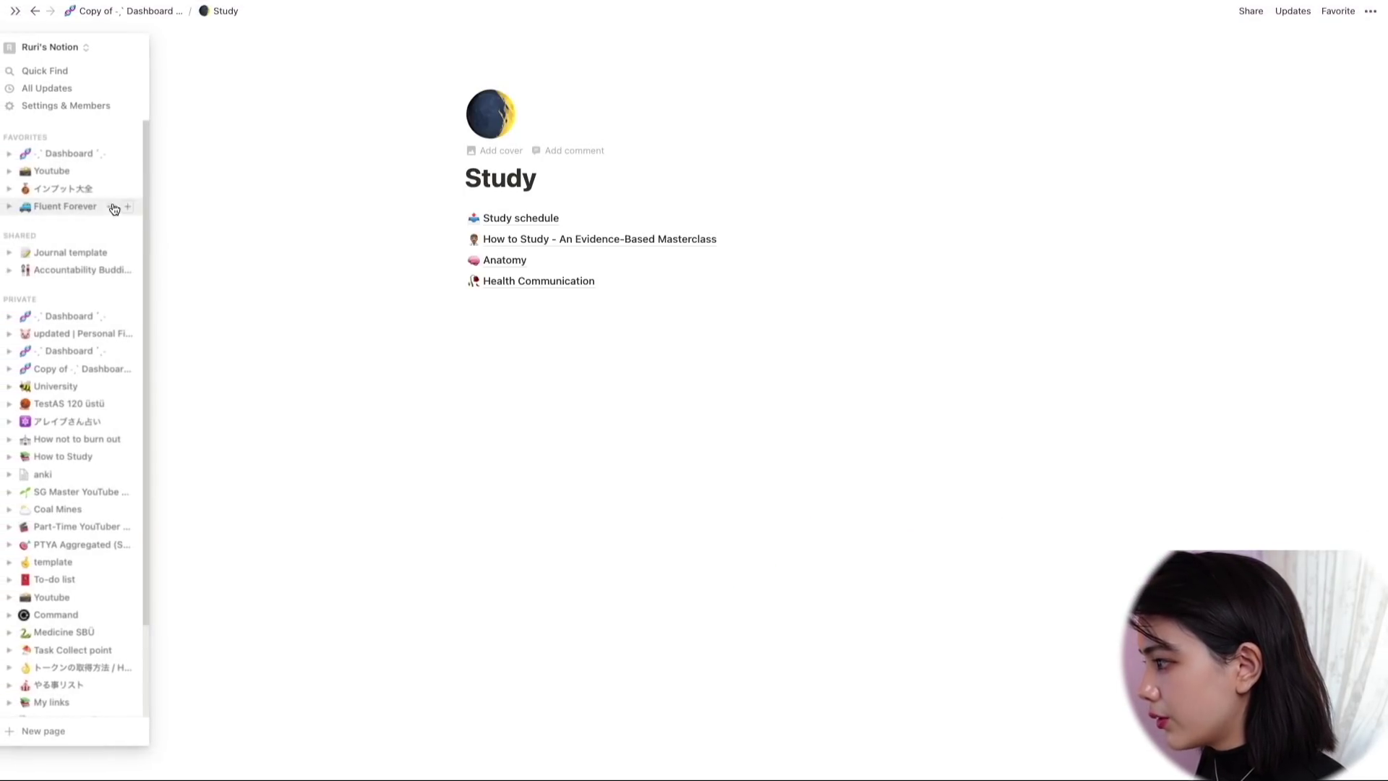
click(105, 11)
scroll(421, 394, down, 2)
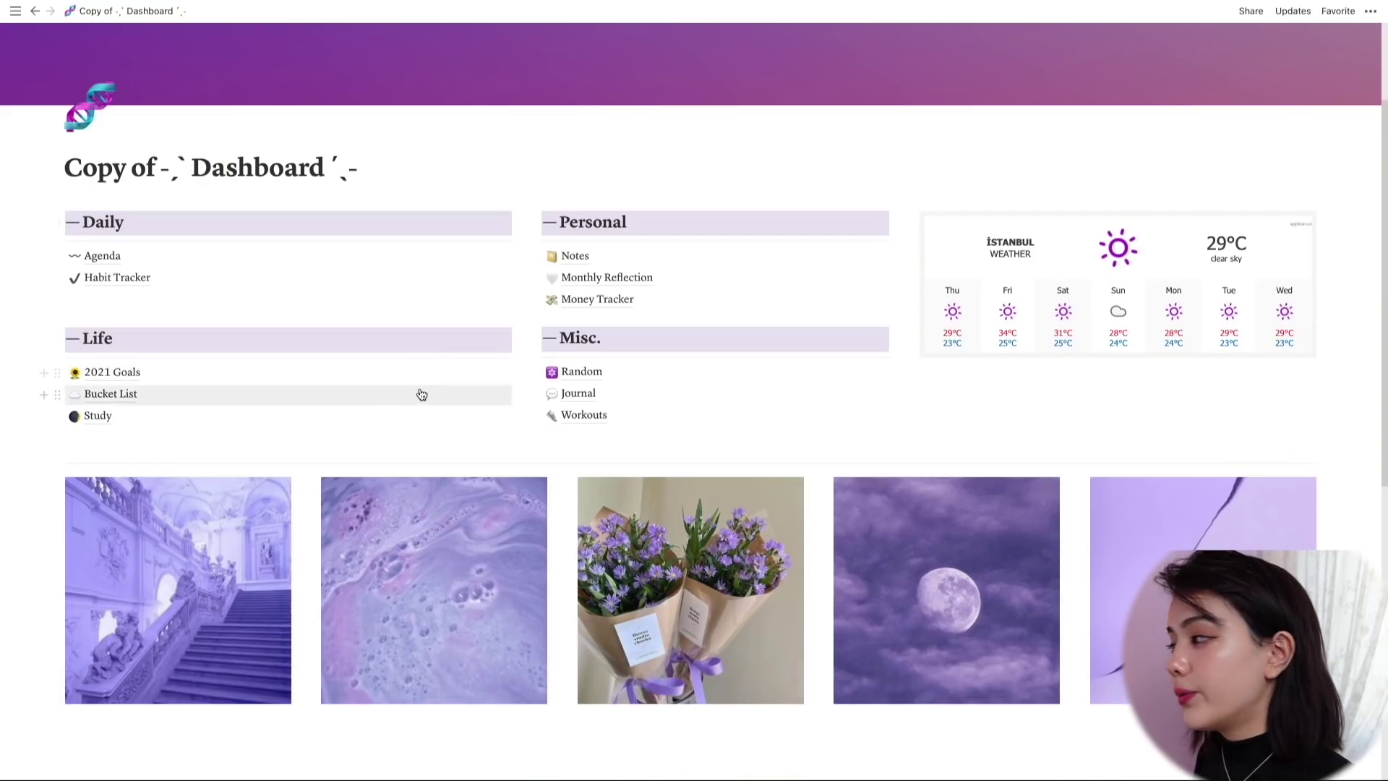
click(585, 267)
click(146, 281)
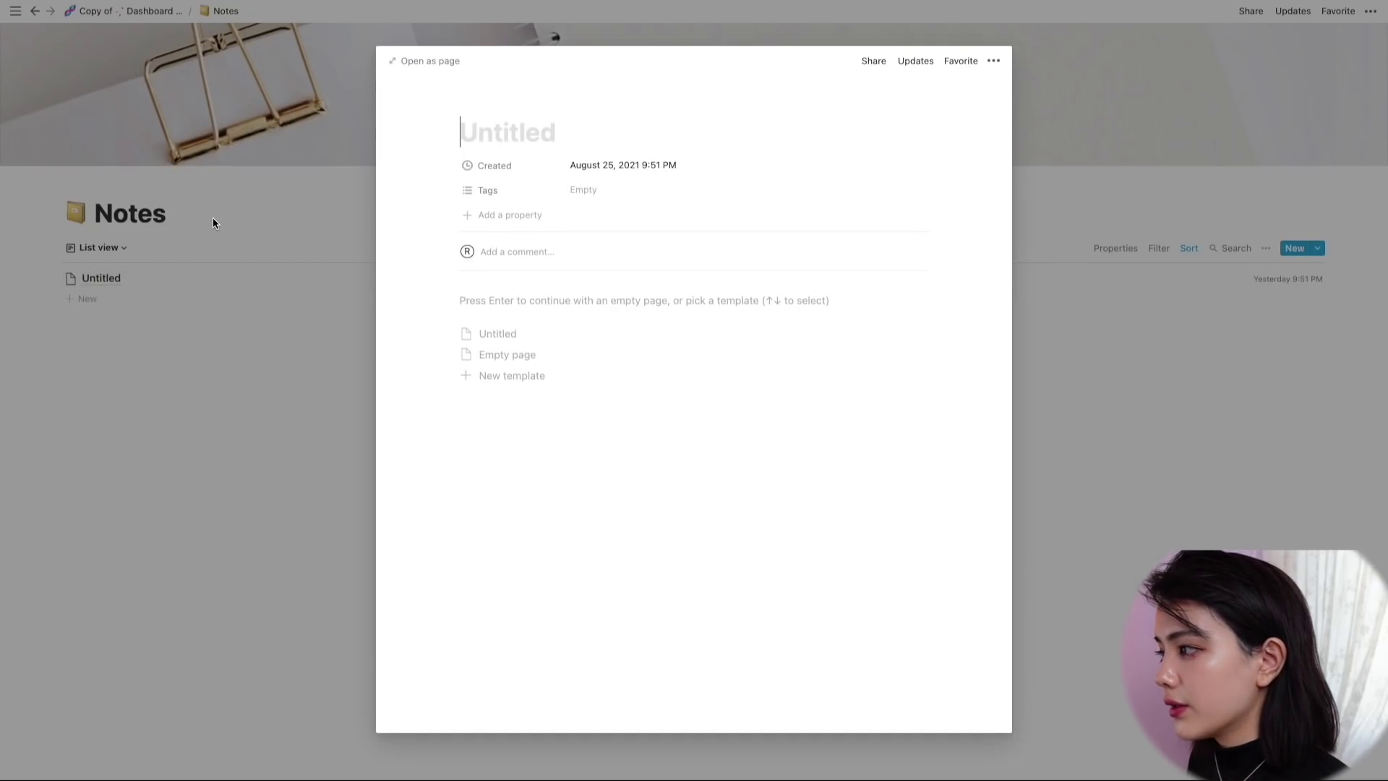
click(163, 250)
Step: Give the untitled note in Notes a party popper icon and the title "Things I learned today"
click(98, 280)
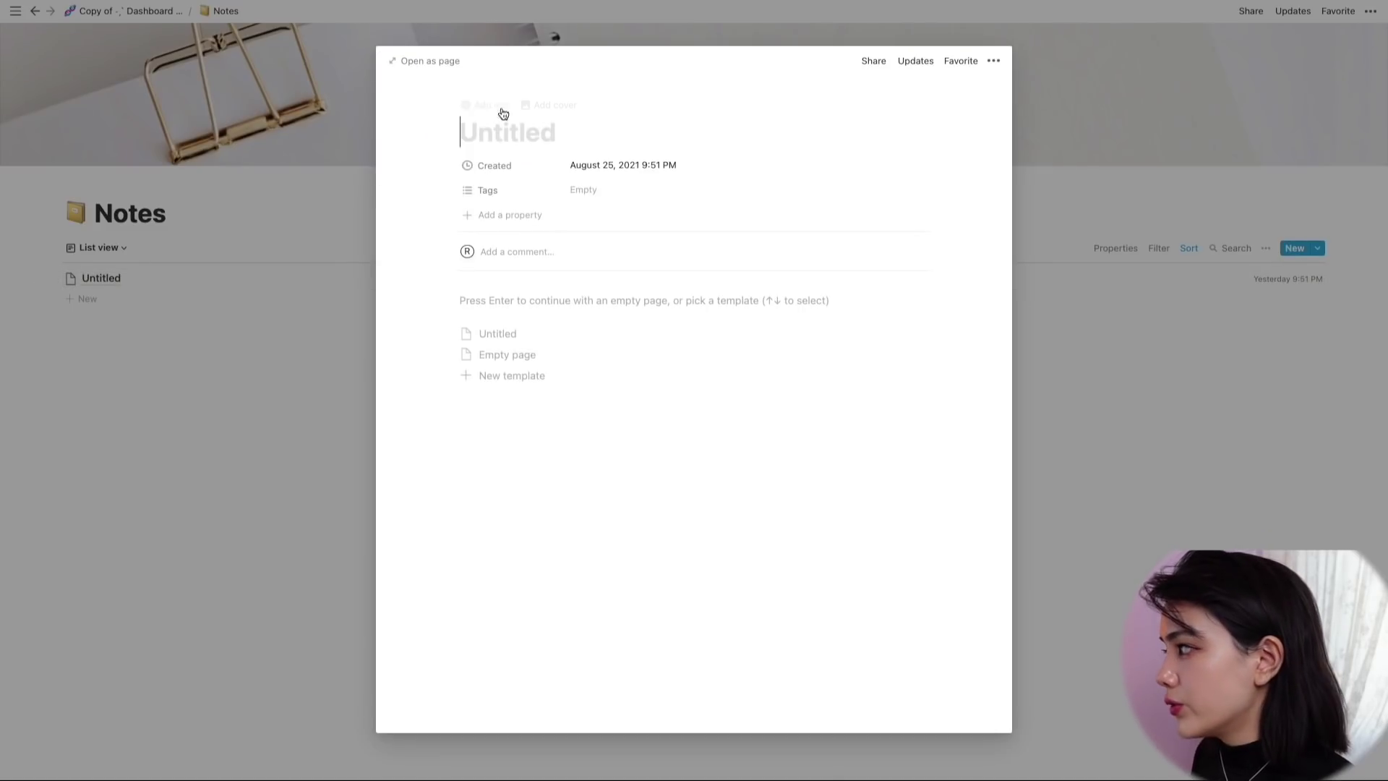
click(496, 103)
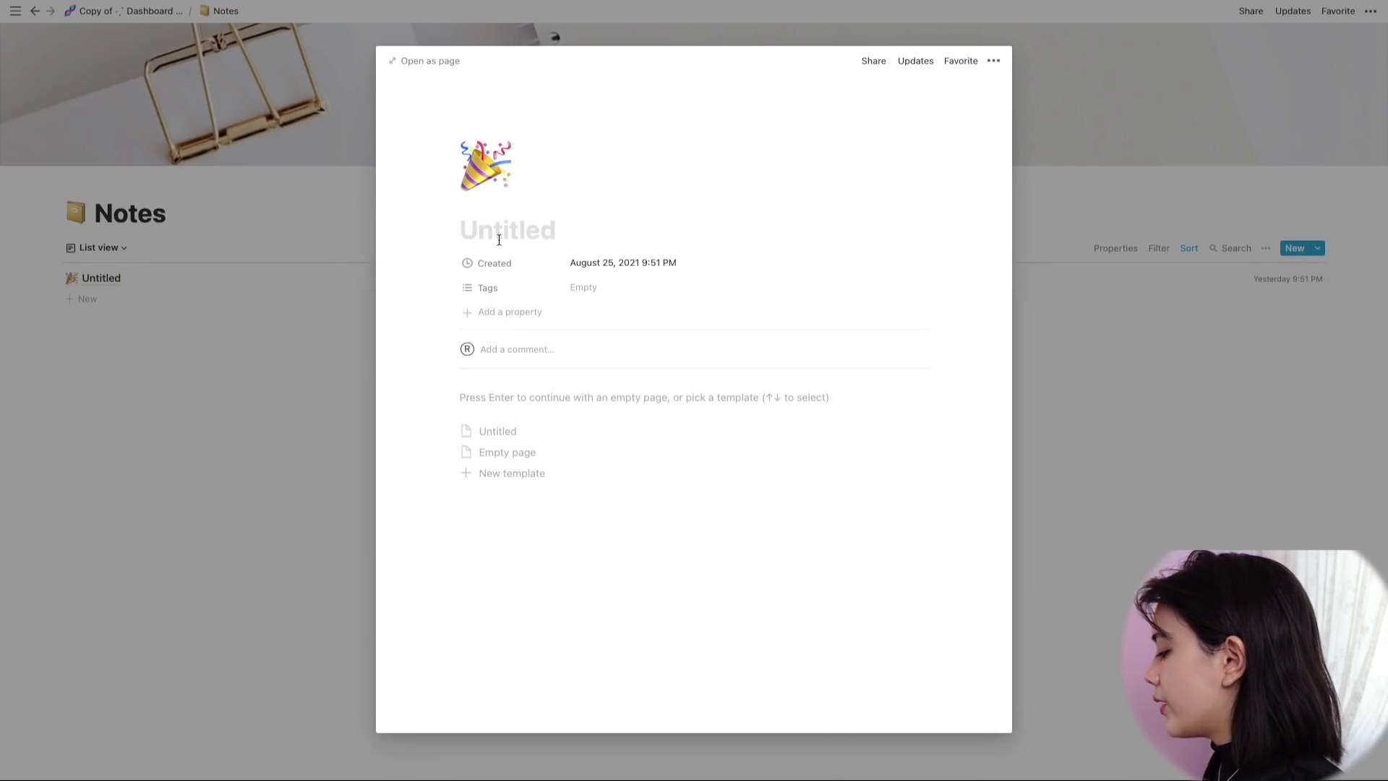
click(499, 240)
text(Things )
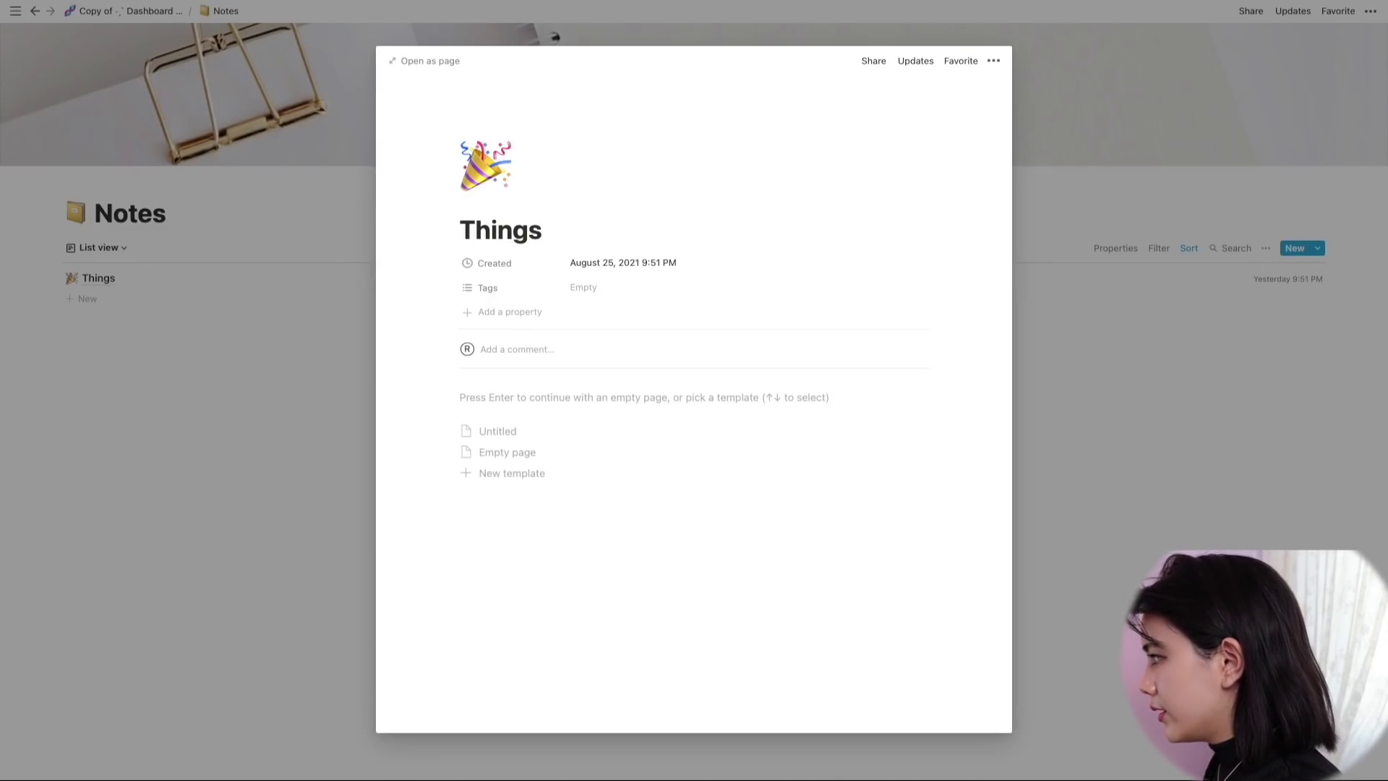
text(I learned today)
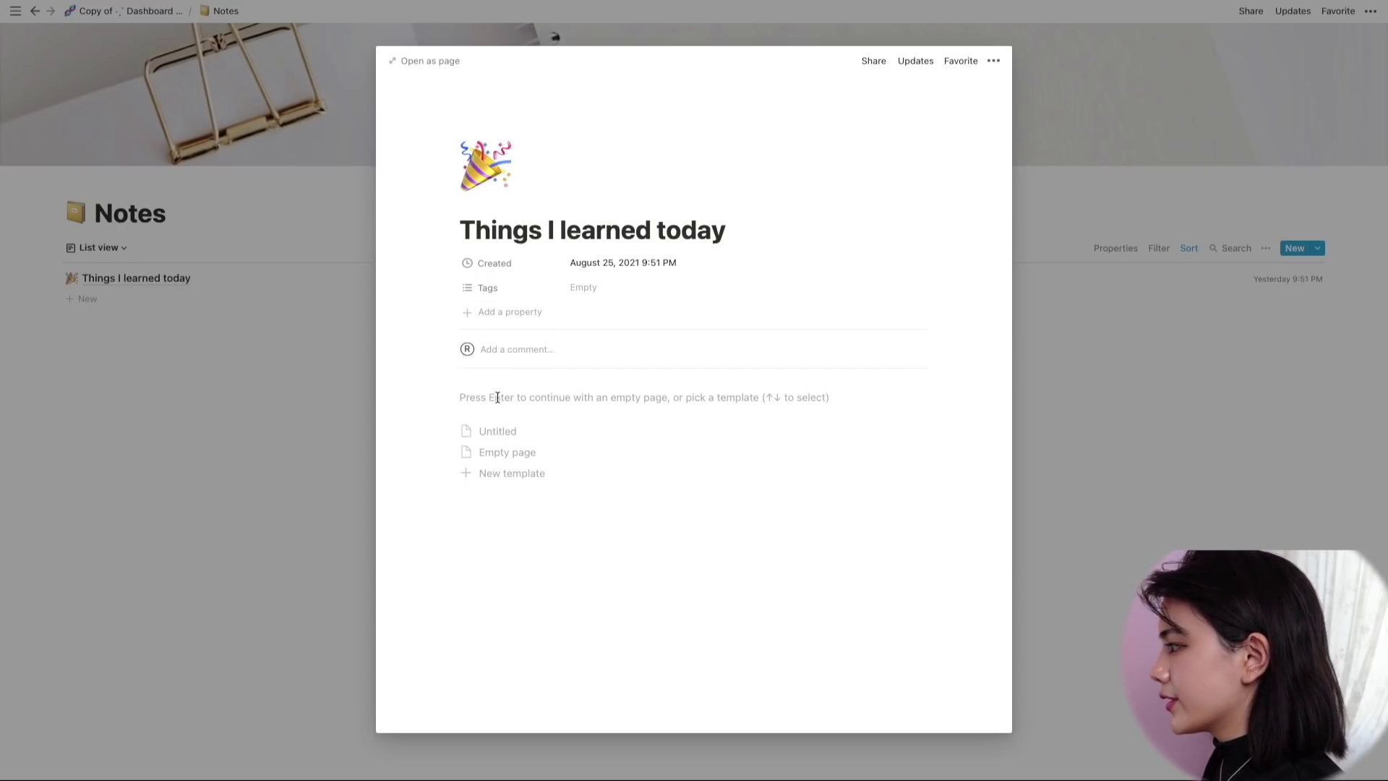
Step: Fill the note's body with the placeholder text "ıfsldfsıdhfsdhfhsdjh" and close the note
click(497, 397)
text(ifsldfsidhfsdhfhsdjh)
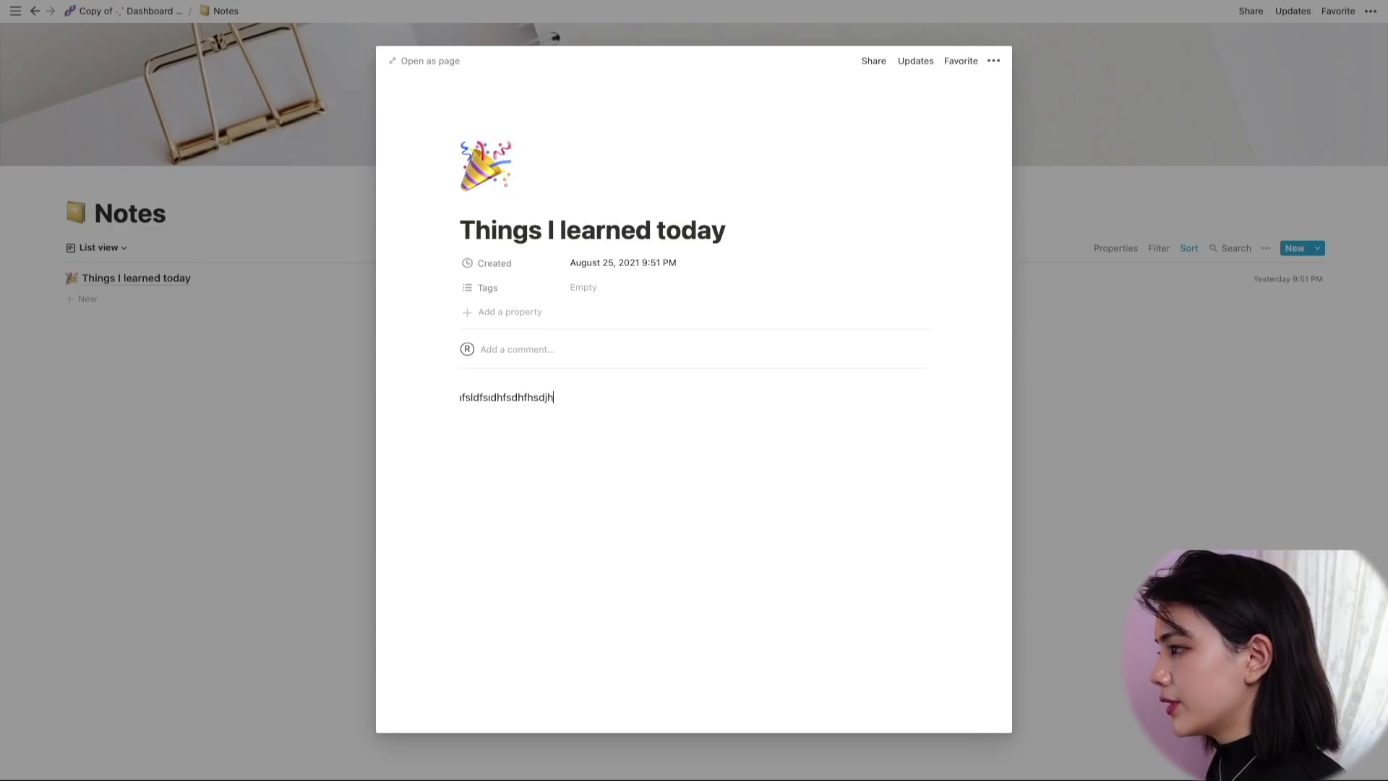
click(340, 305)
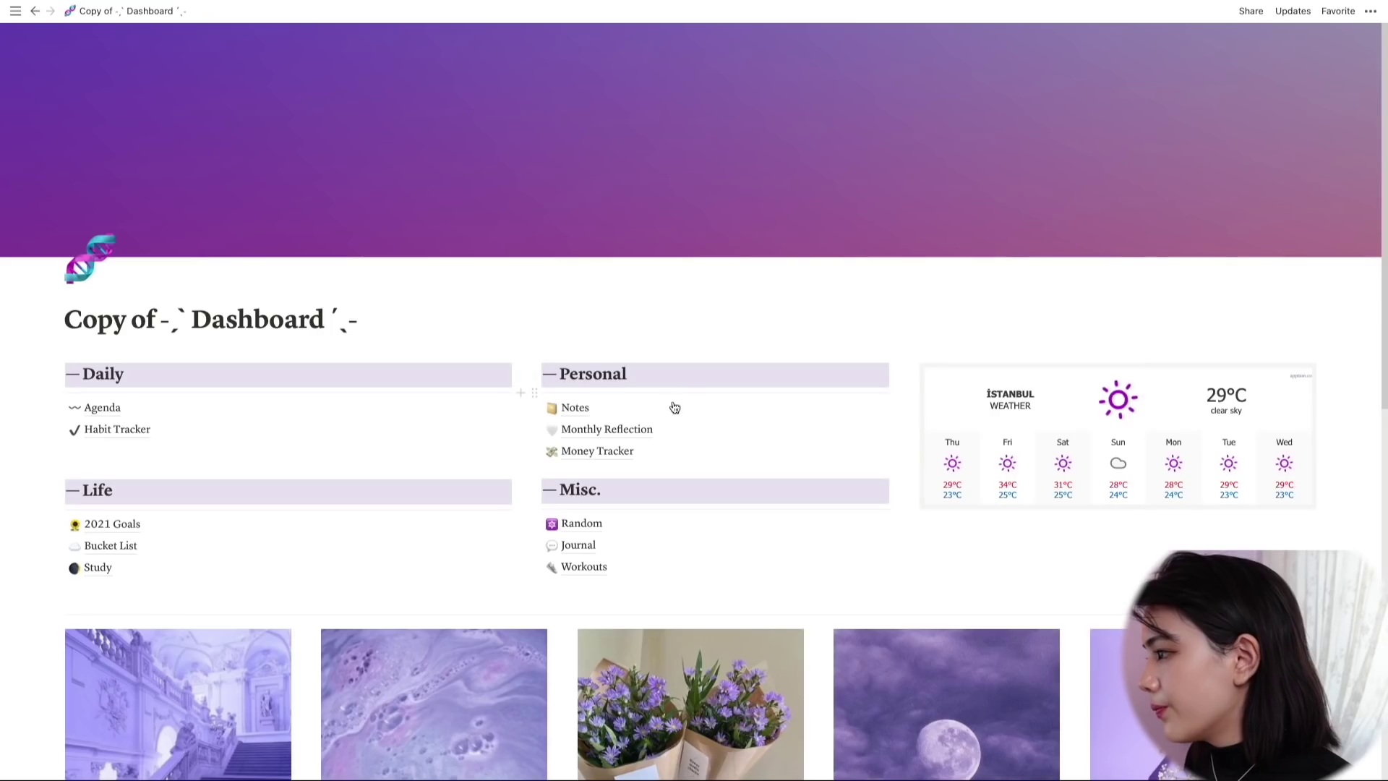
Step: Open the Monthly Reflection page under Personal and look through its This Month and Last Month prompts
click(636, 430)
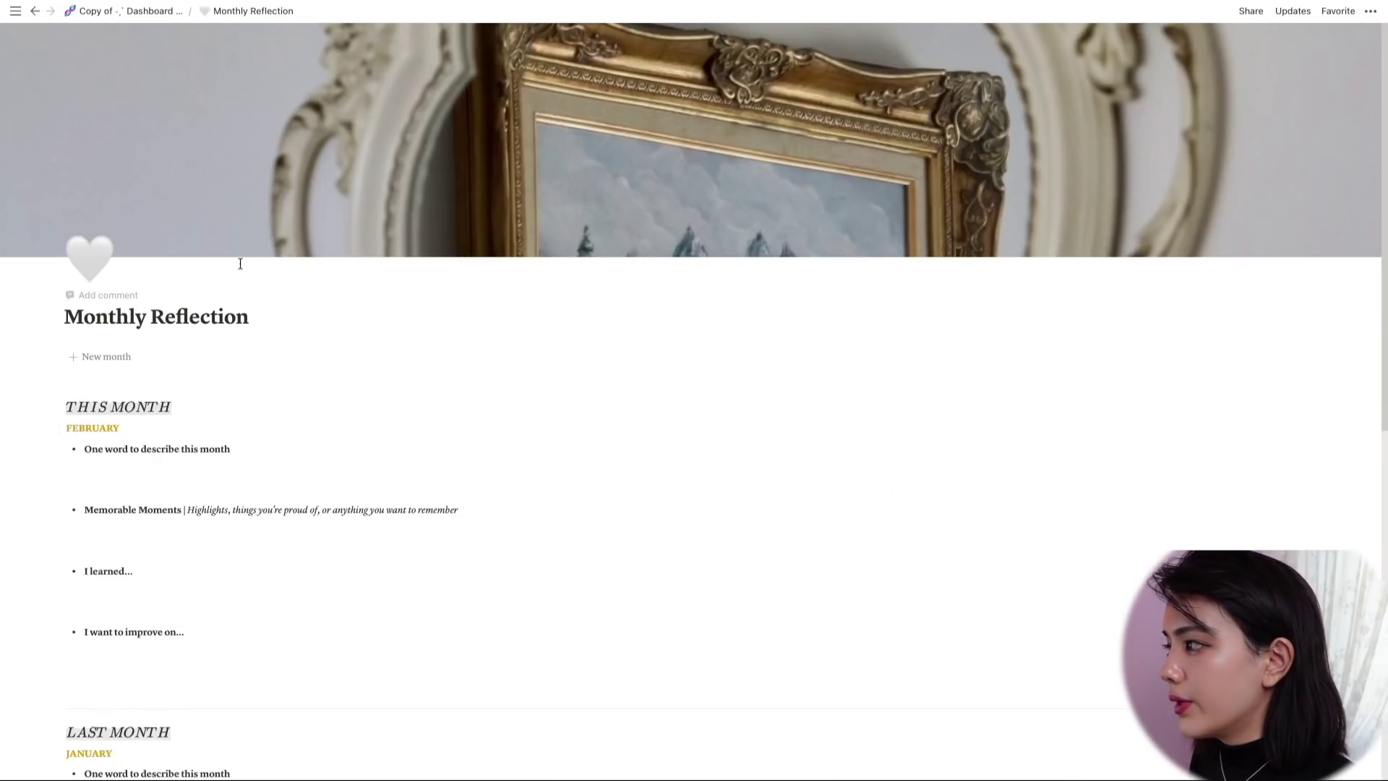
scroll(193, 248, down, 2)
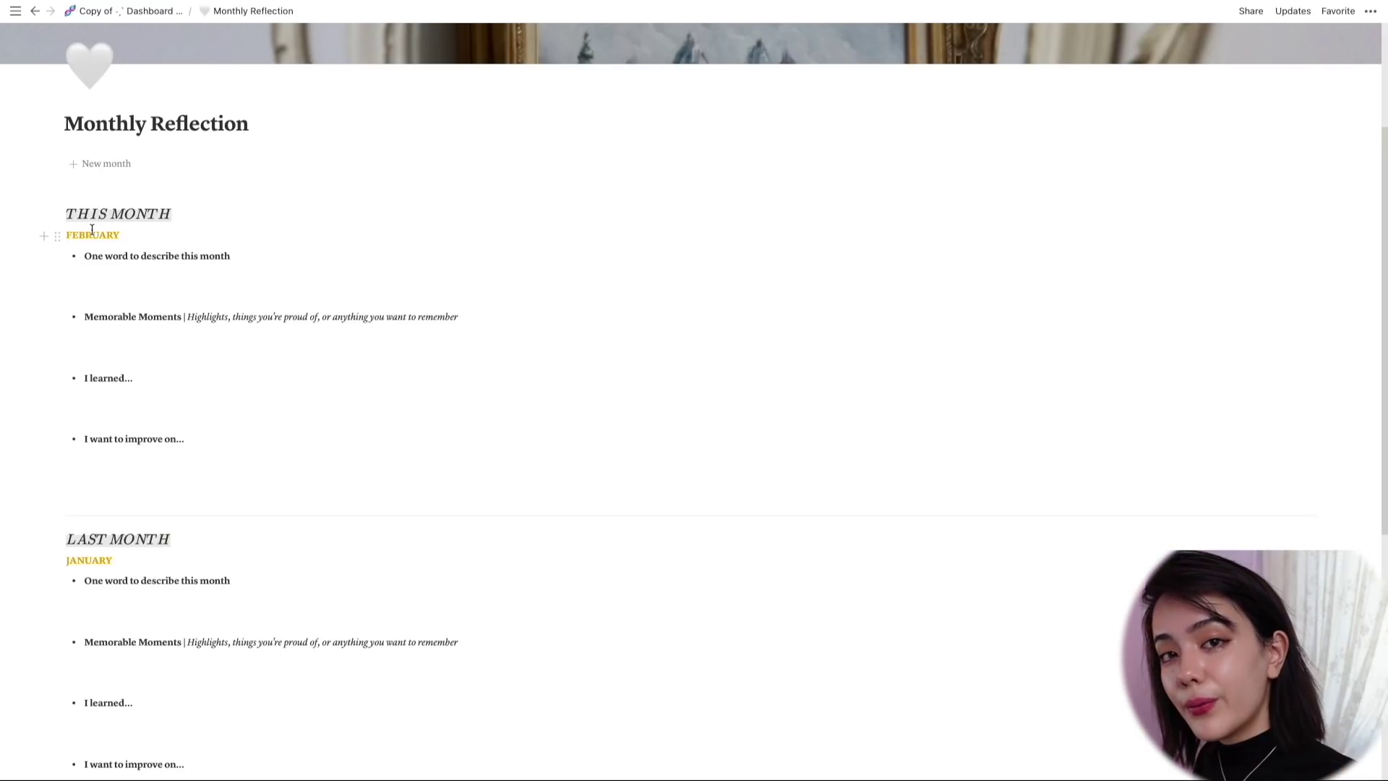
scroll(157, 282, down, 5)
click(145, 282)
scroll(142, 264, up, 5)
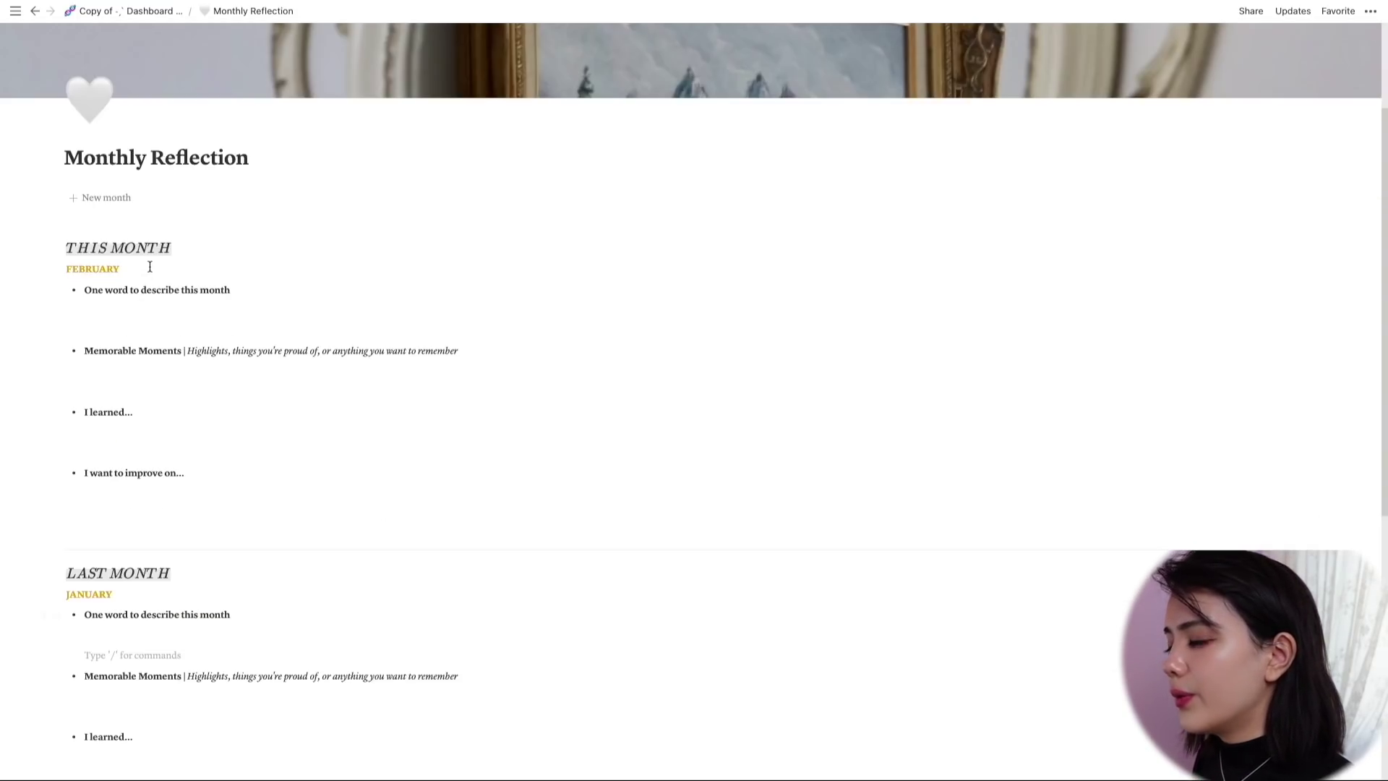
drag(99, 287, 165, 363)
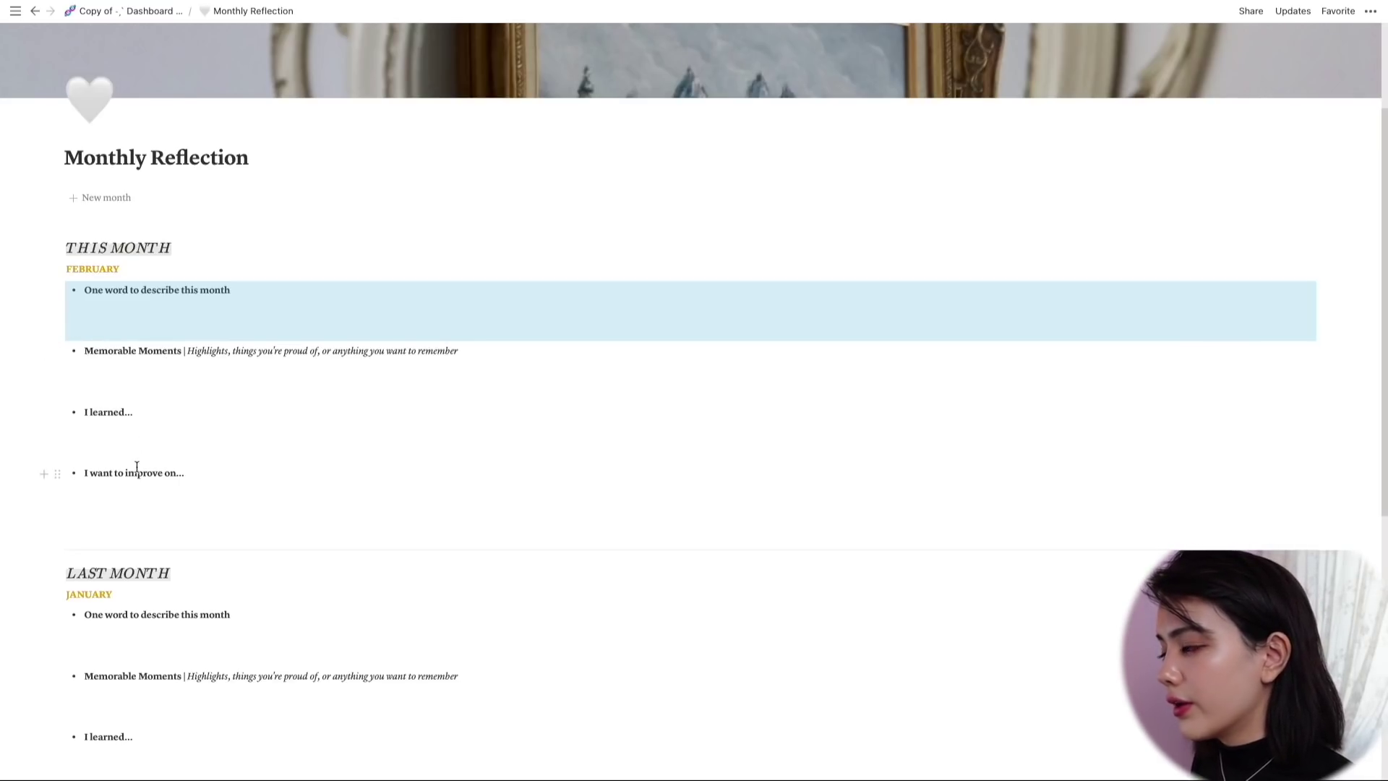
scroll(159, 449, down, 1)
scroll(181, 425, up, 3)
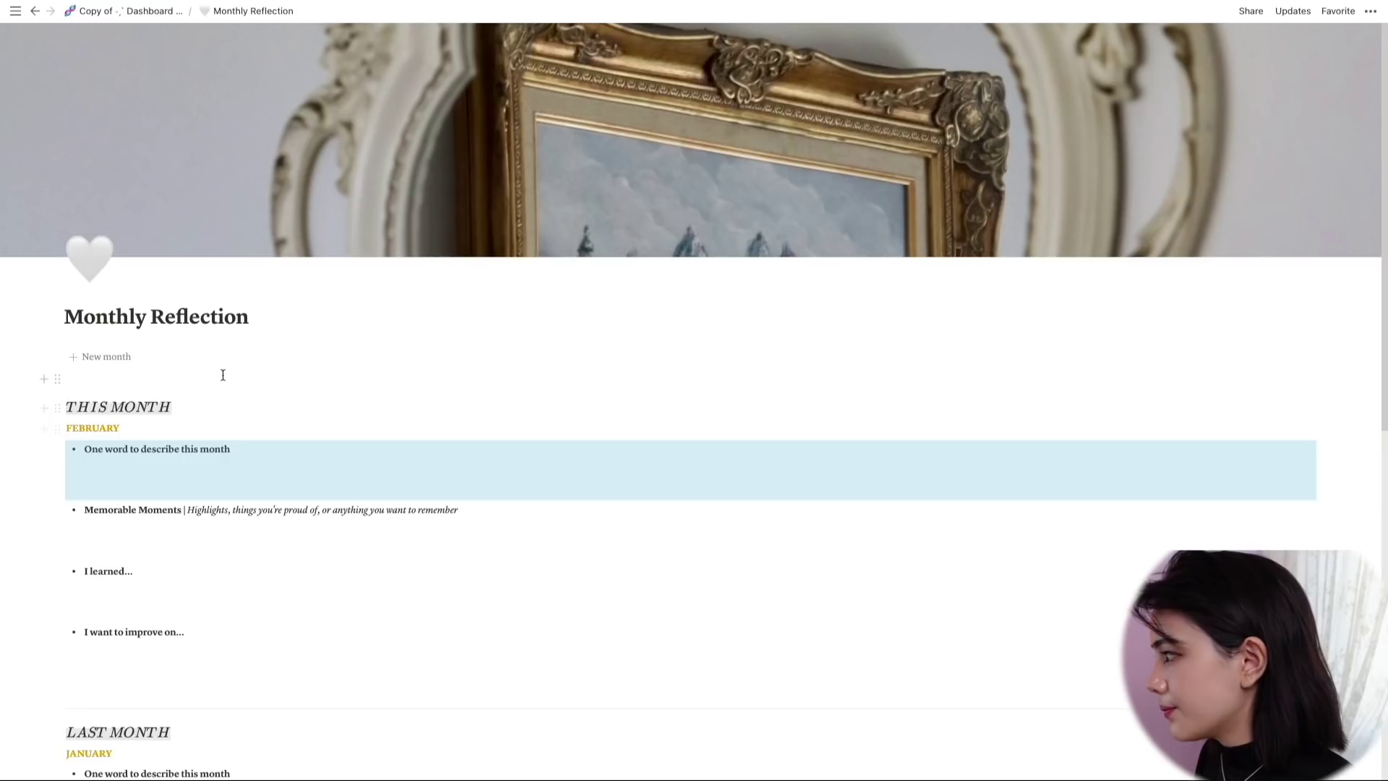
Step: Return to the main dashboard, open the Money Tracker page, and examine its sections from the In/Out calendar to the WishList
click(149, 11)
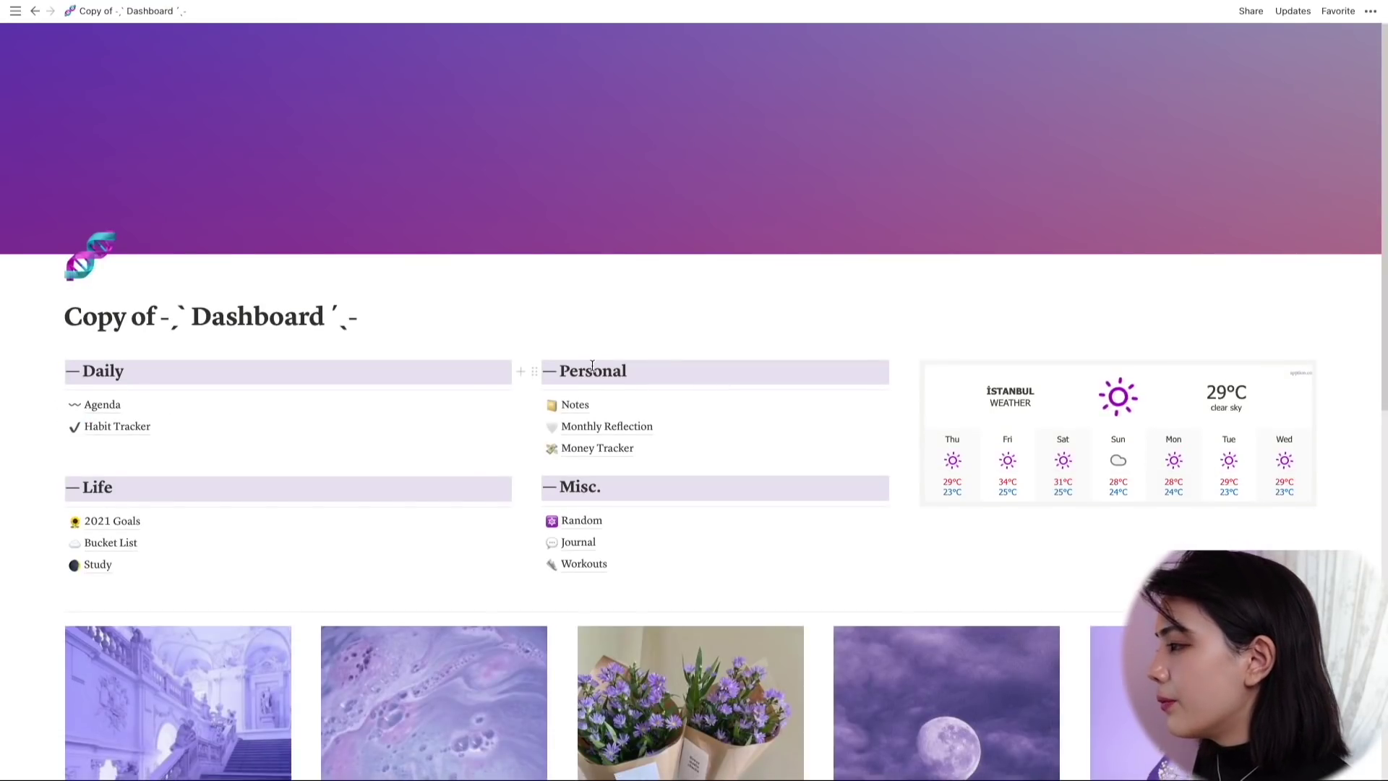
scroll(592, 366, down, 1)
click(571, 376)
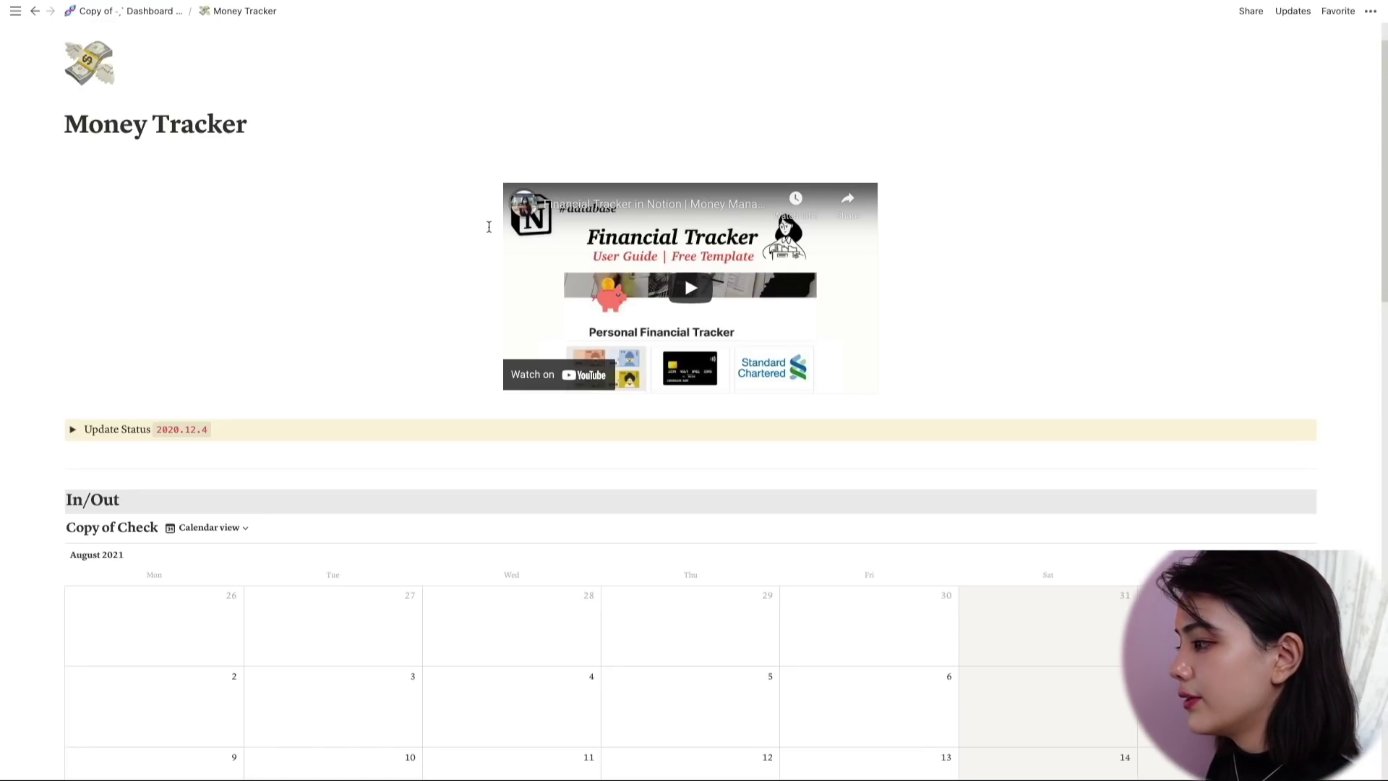
scroll(489, 227, down, 6)
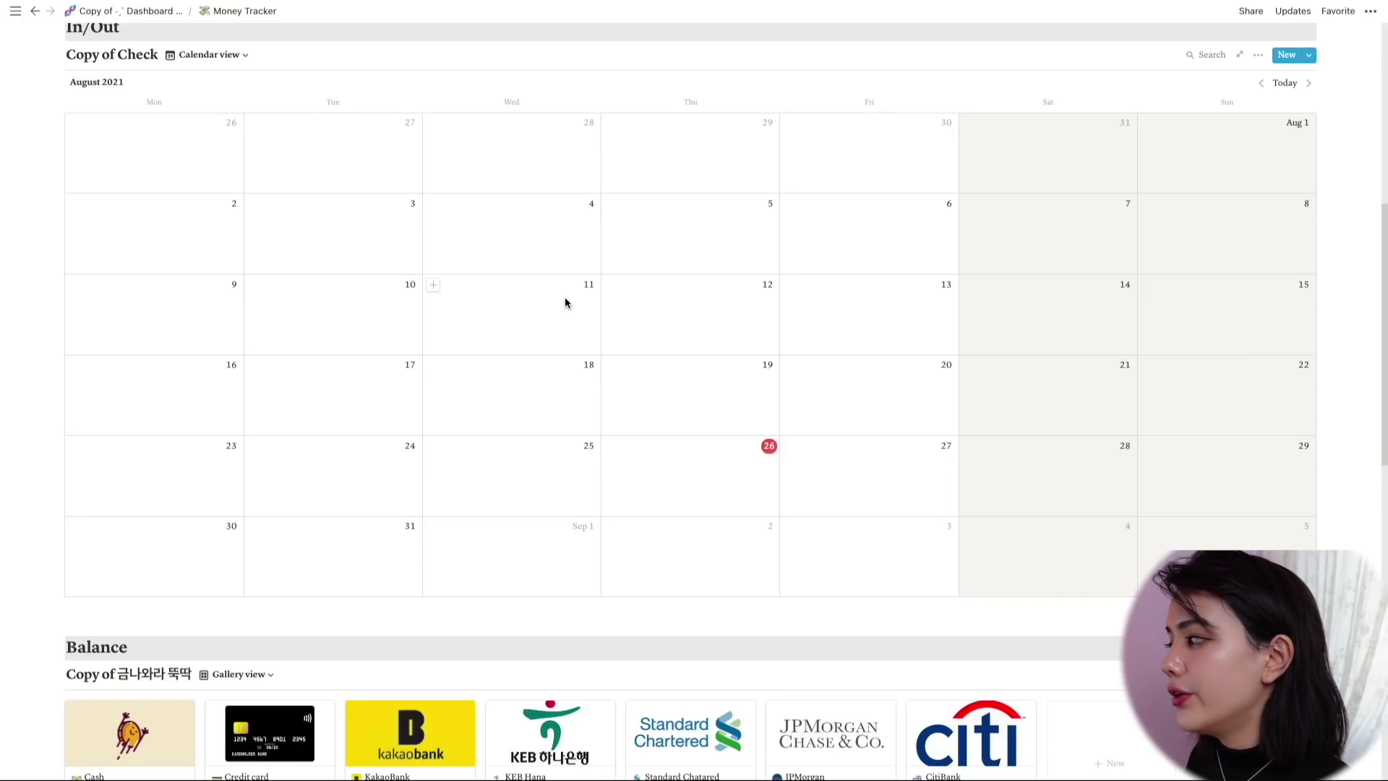
scroll(585, 293, up, 2)
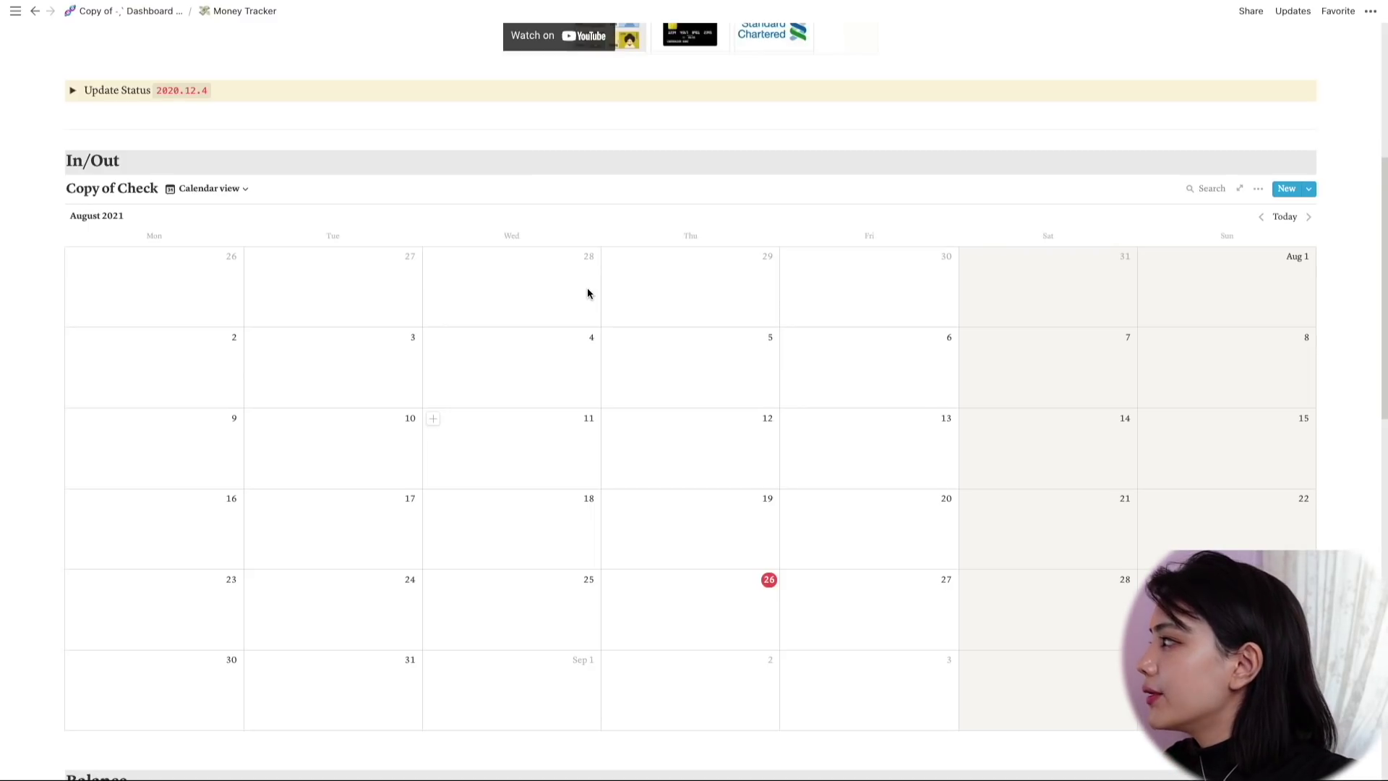
scroll(587, 292, up, 5)
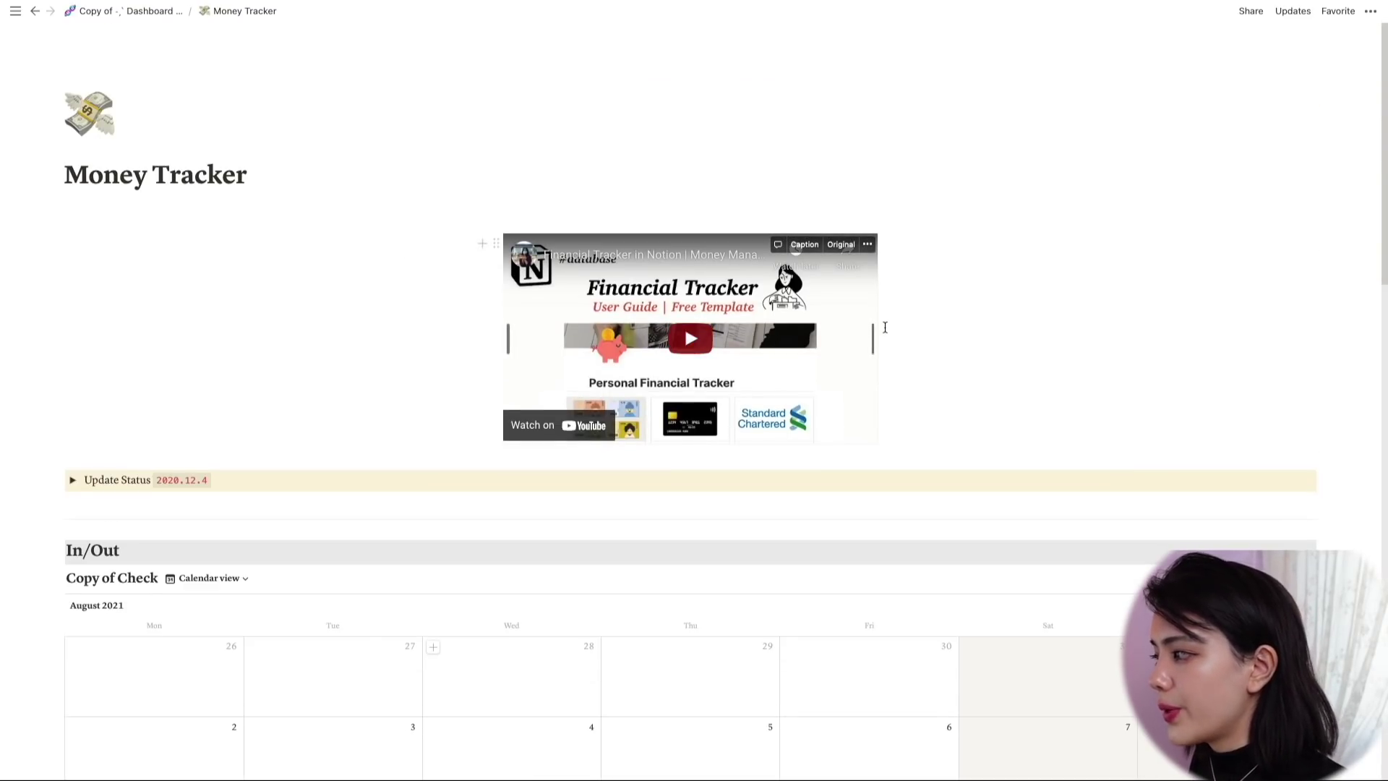
scroll(723, 333, down, 12)
scroll(774, 311, down, 7)
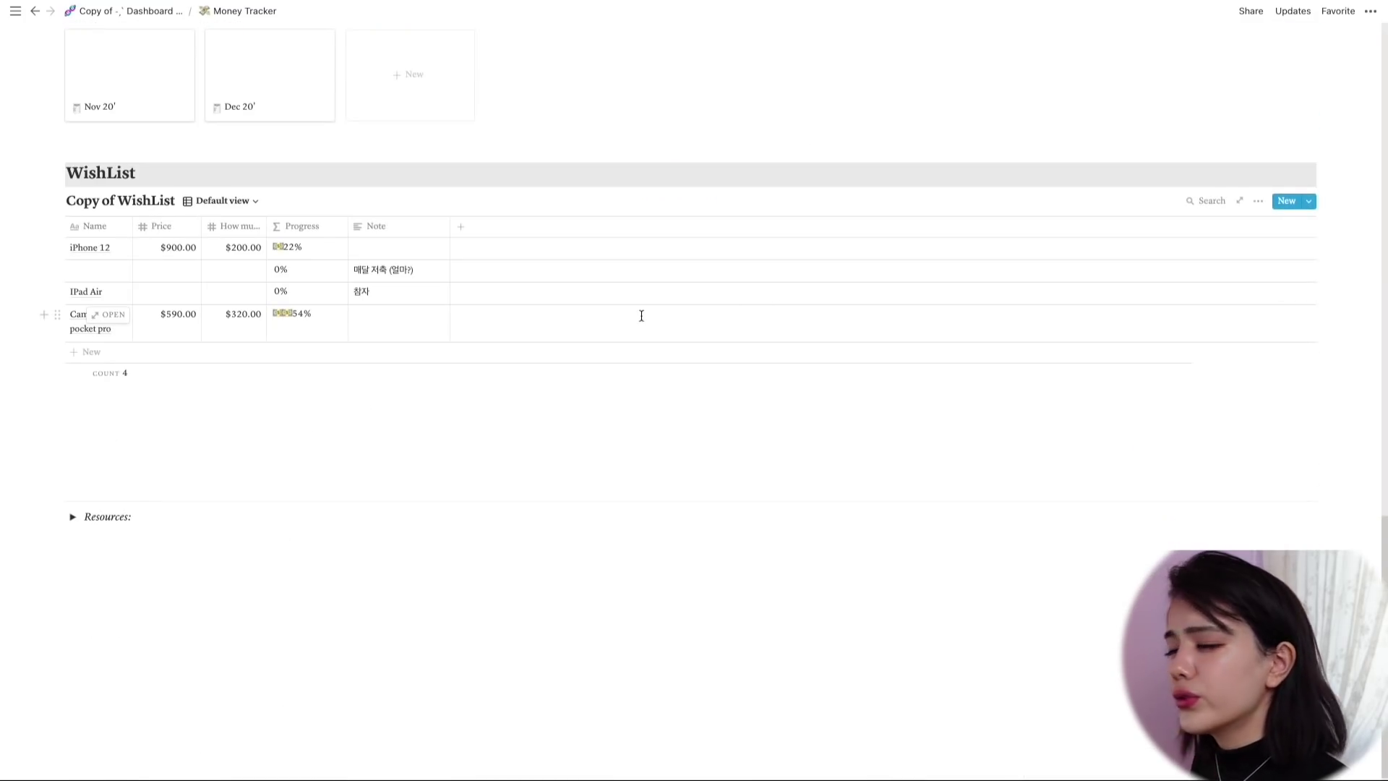
scroll(645, 314, up, 15)
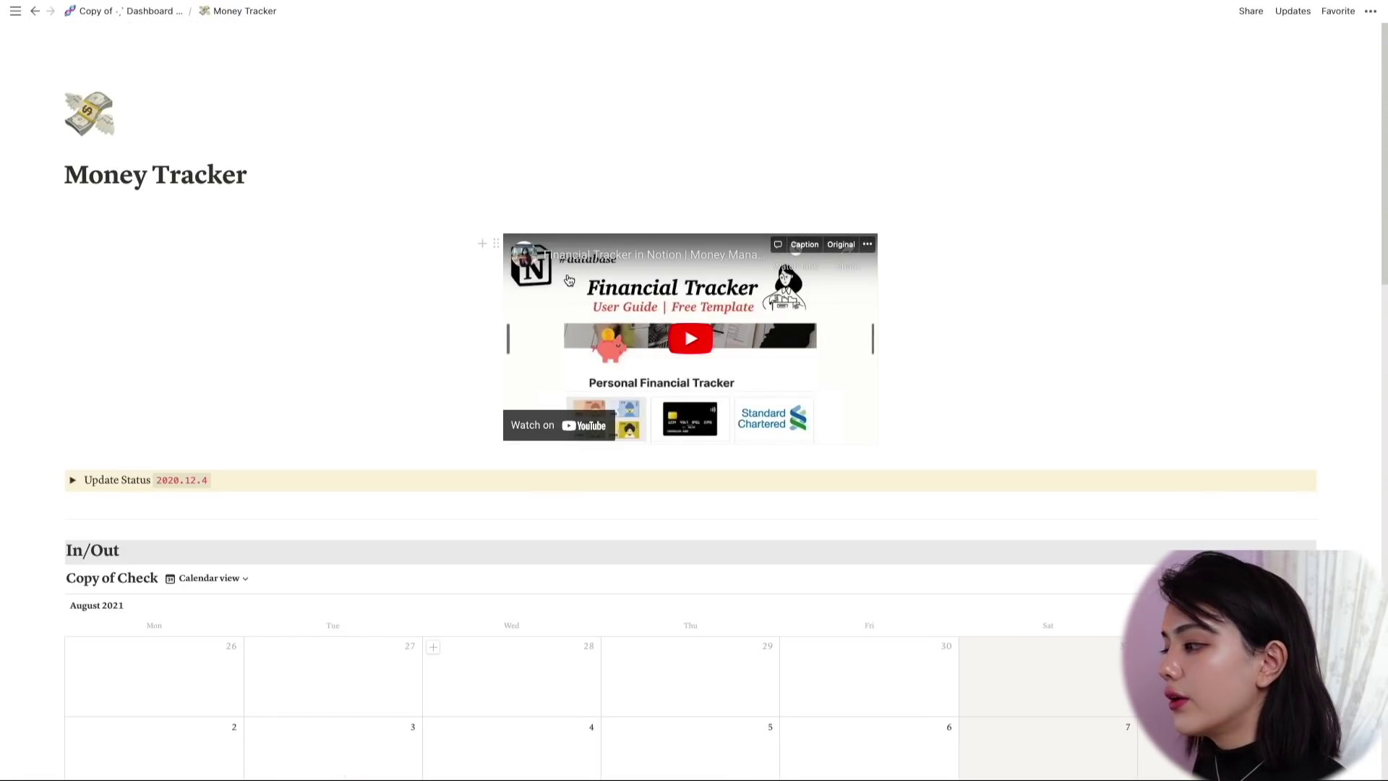
Step: Add an entry titled "Book" with a wrench icon on August 19, 2021 in the In/Out calendar
scroll(639, 413, down, 6)
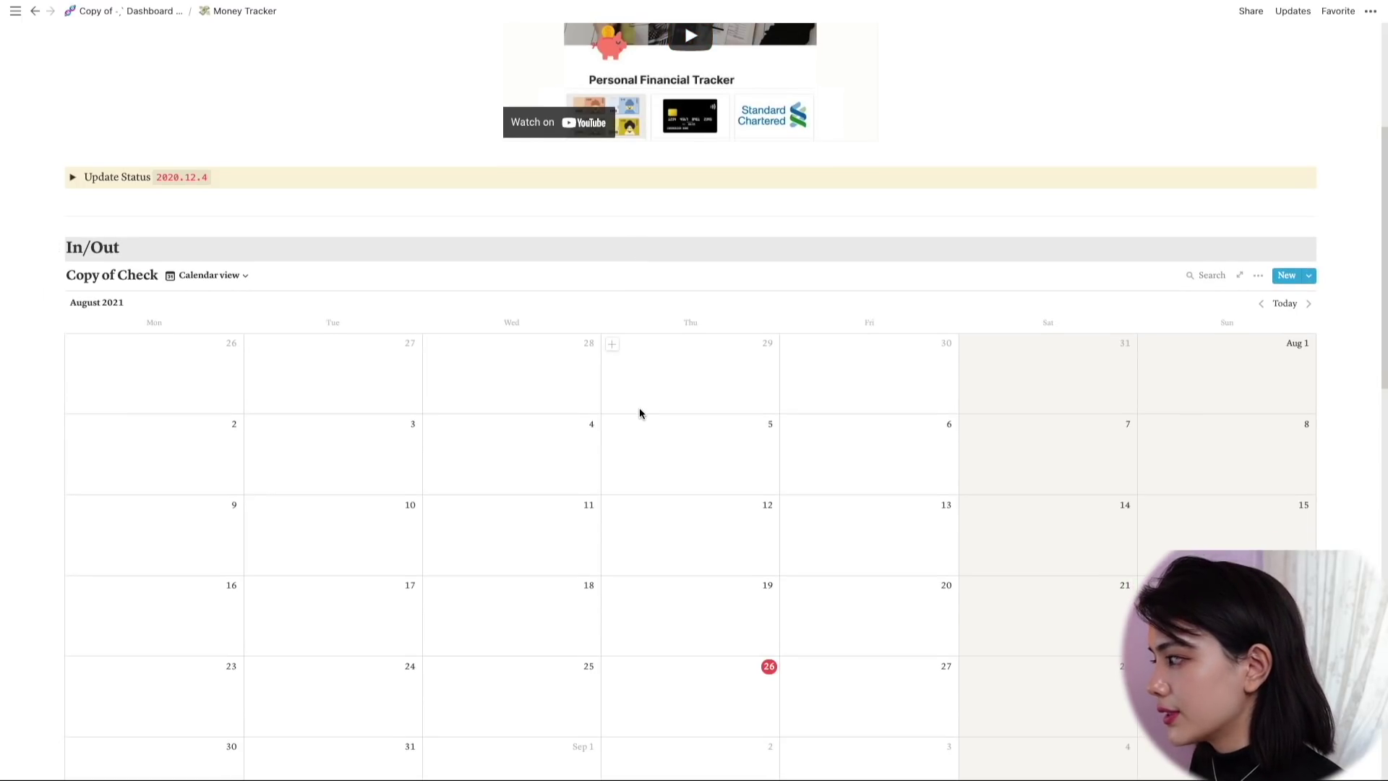
scroll(639, 413, down, 1)
click(612, 359)
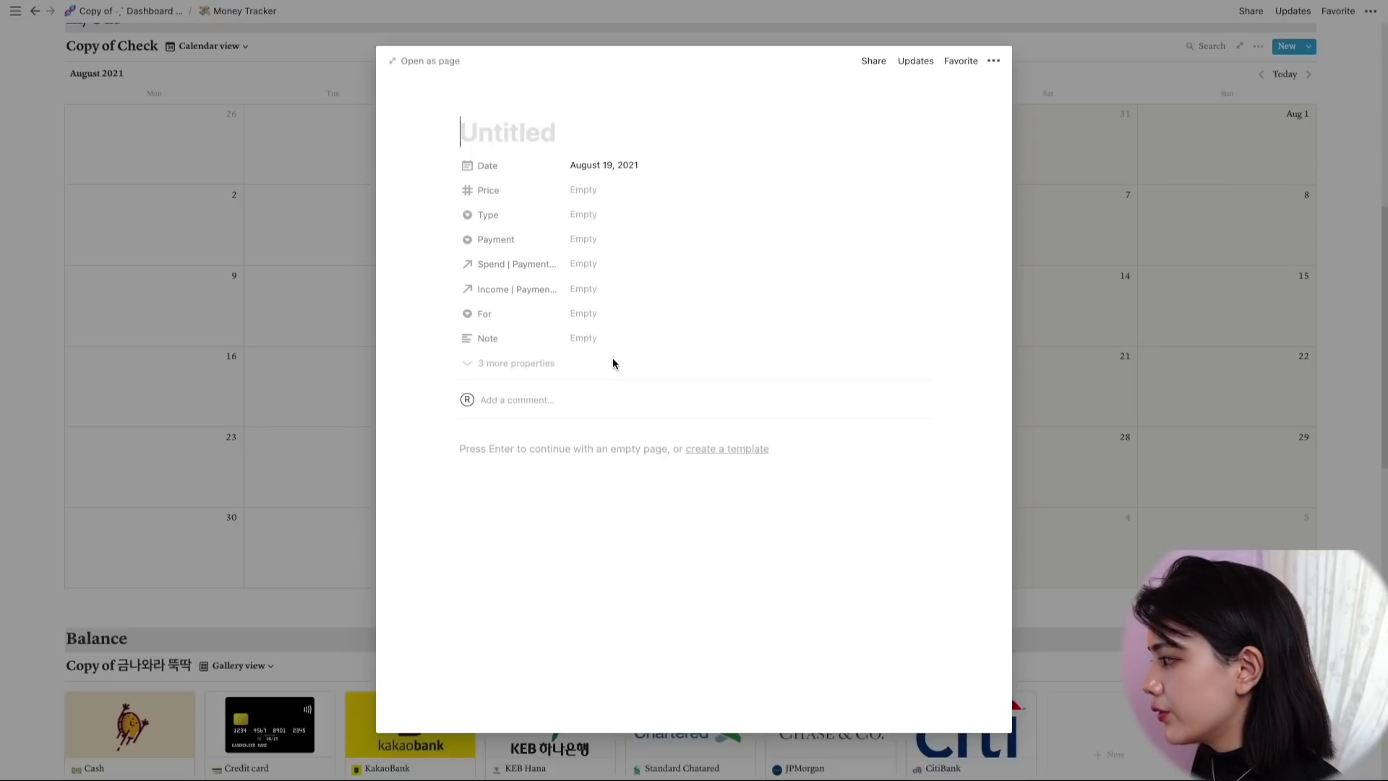
click(497, 104)
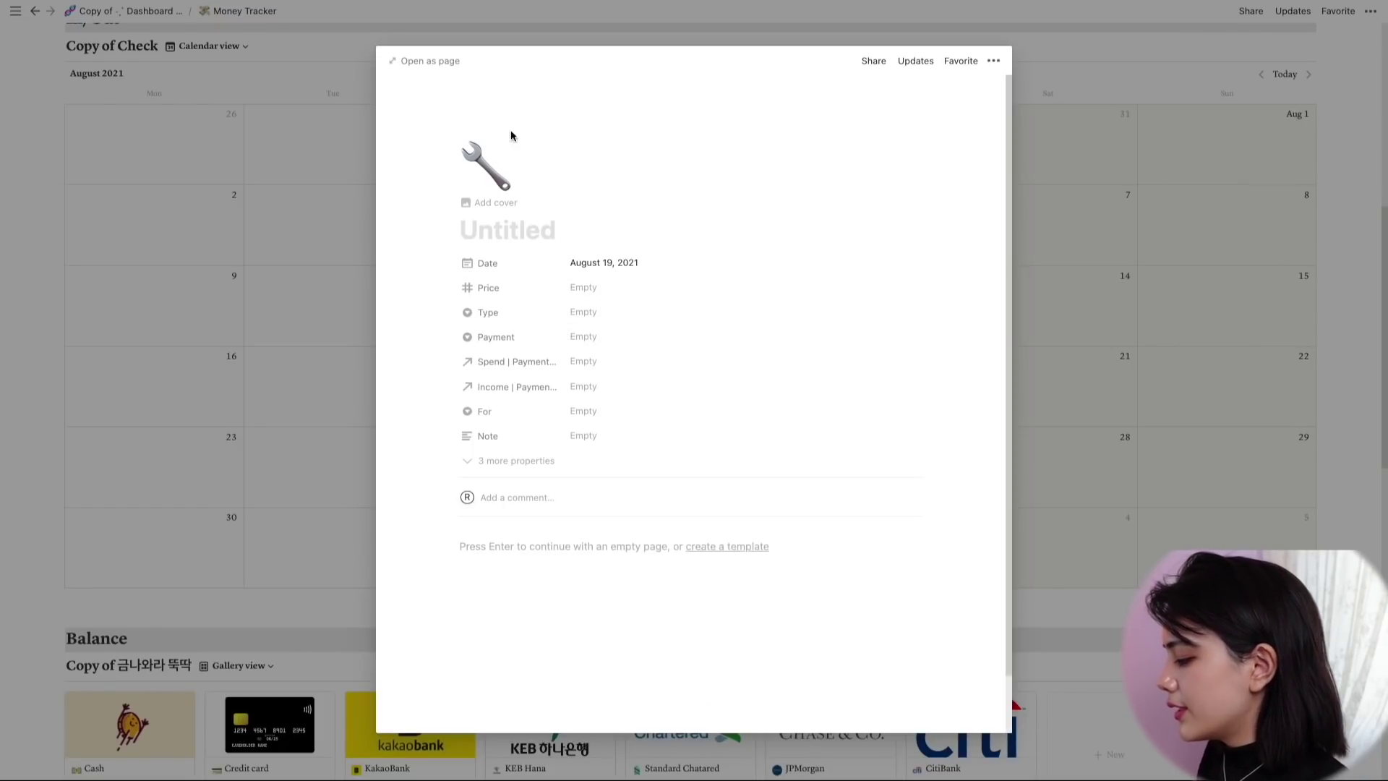
click(556, 229)
text(Book)
Step: Set the Book entry's Price to $10.00, its Type to Expanse and its Payment to Cash
click(631, 289)
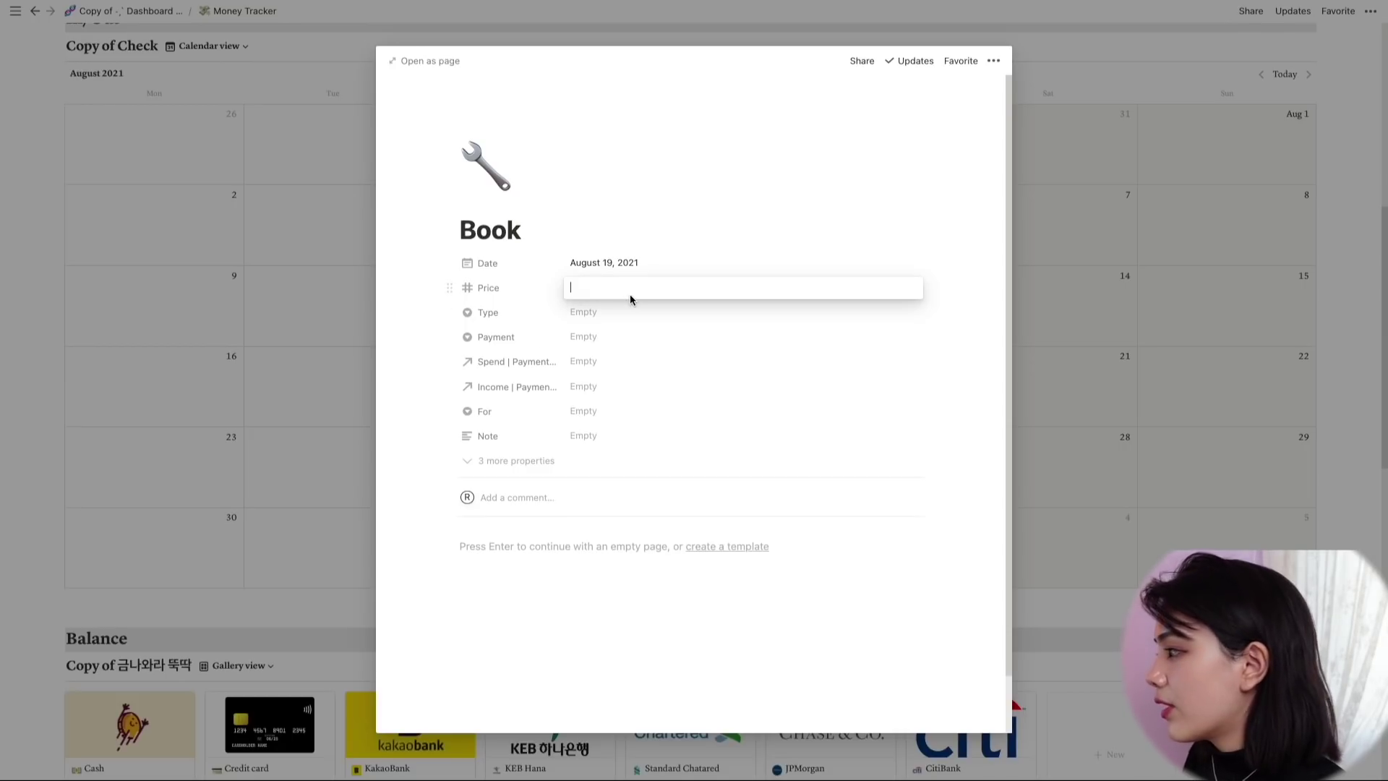
text(10)
key(Return)
click(624, 313)
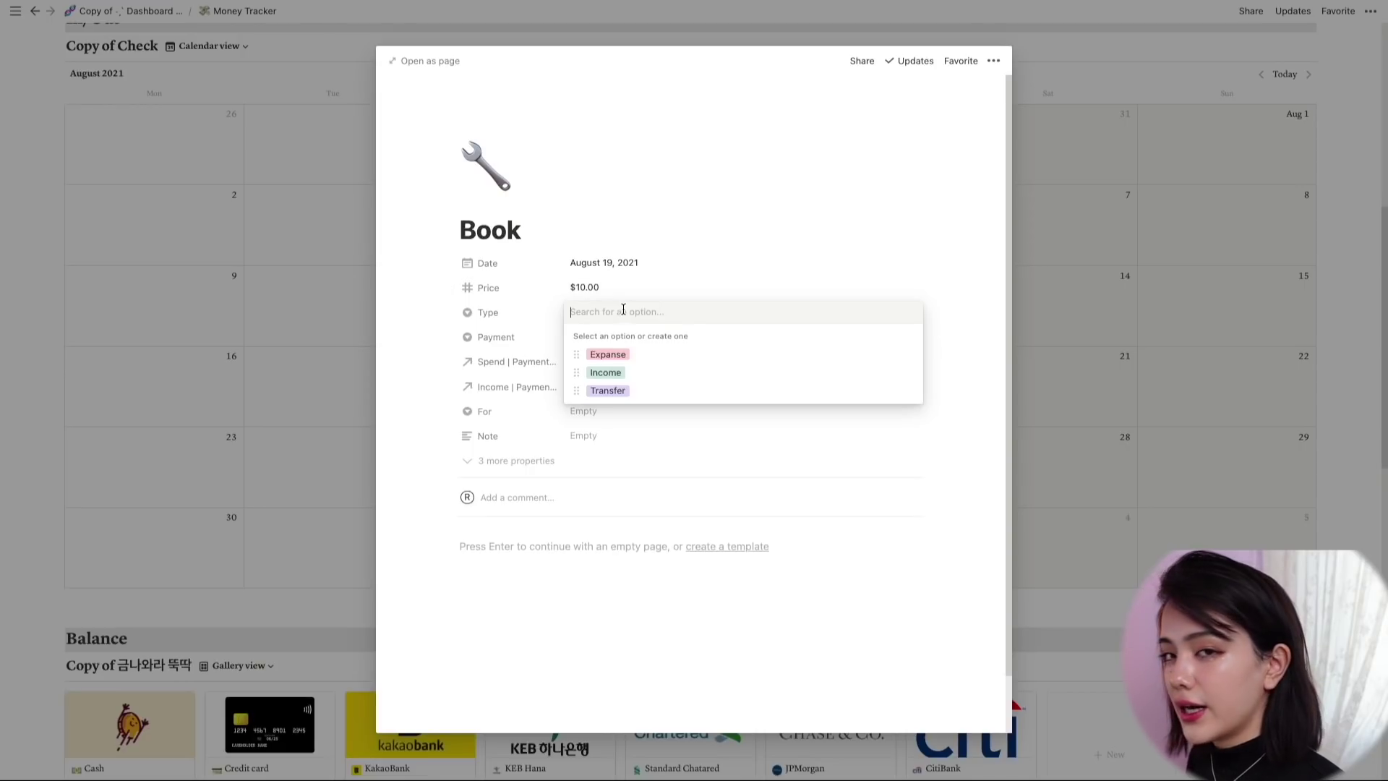
click(624, 355)
click(611, 338)
click(601, 379)
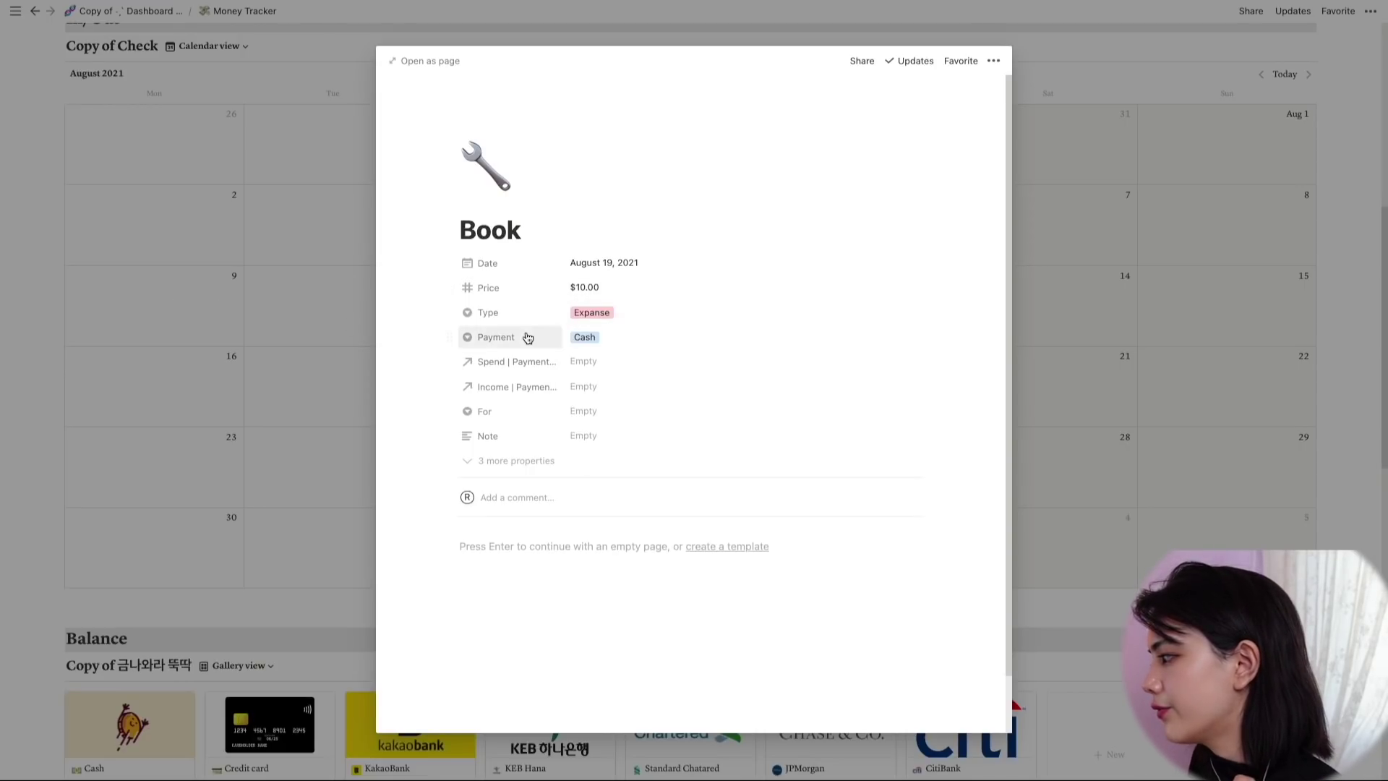
Step: Create the option "Books" for the entry's For property, assign it, and close the entry
click(607, 412)
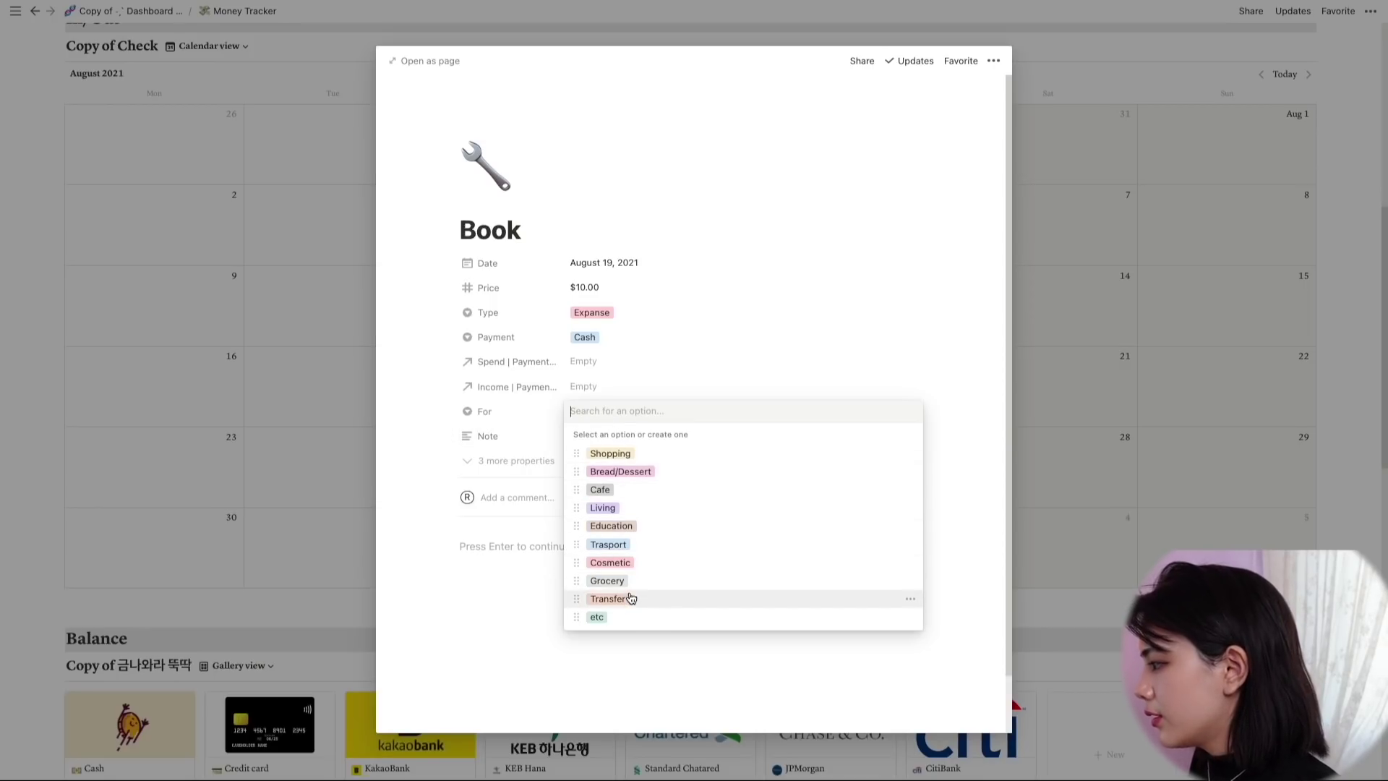
text(Books)
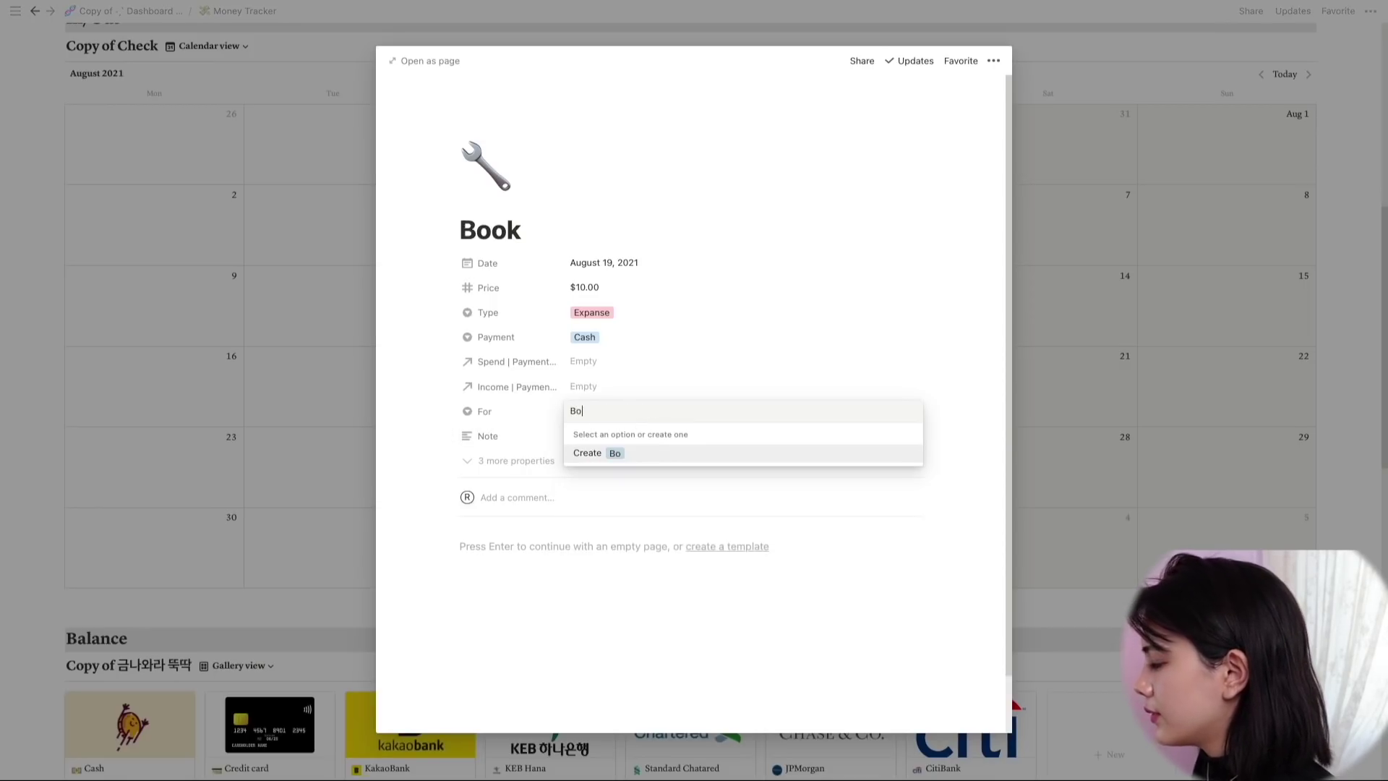
key(Return)
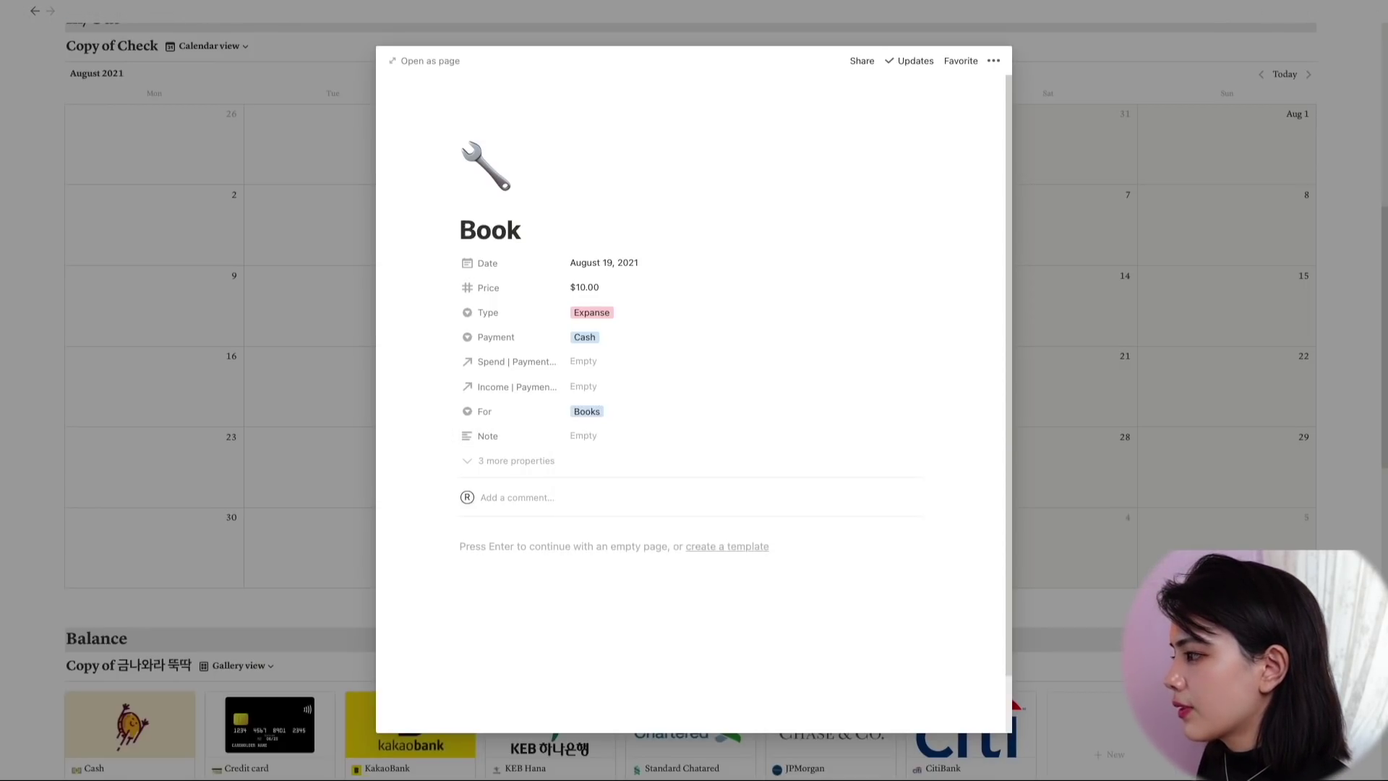
click(362, 271)
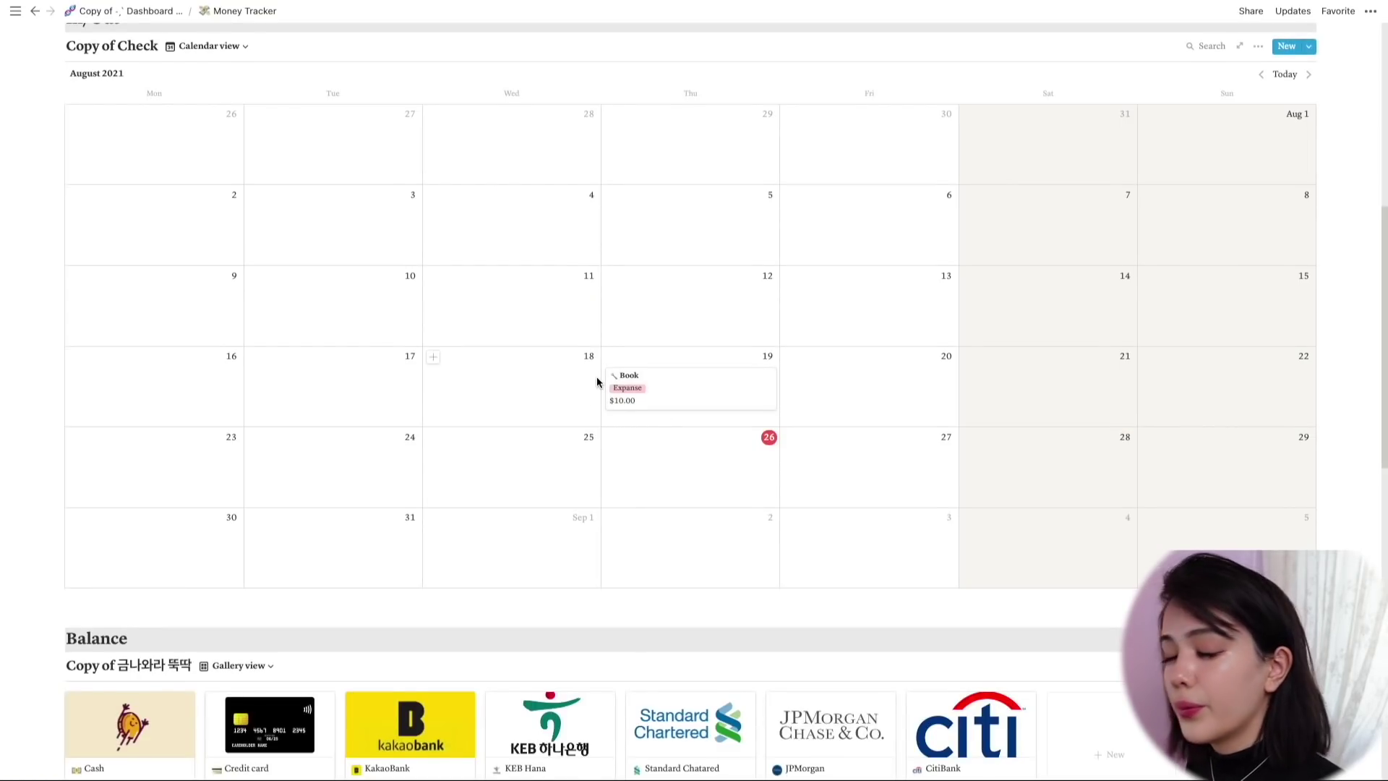
scroll(597, 376, up, 8)
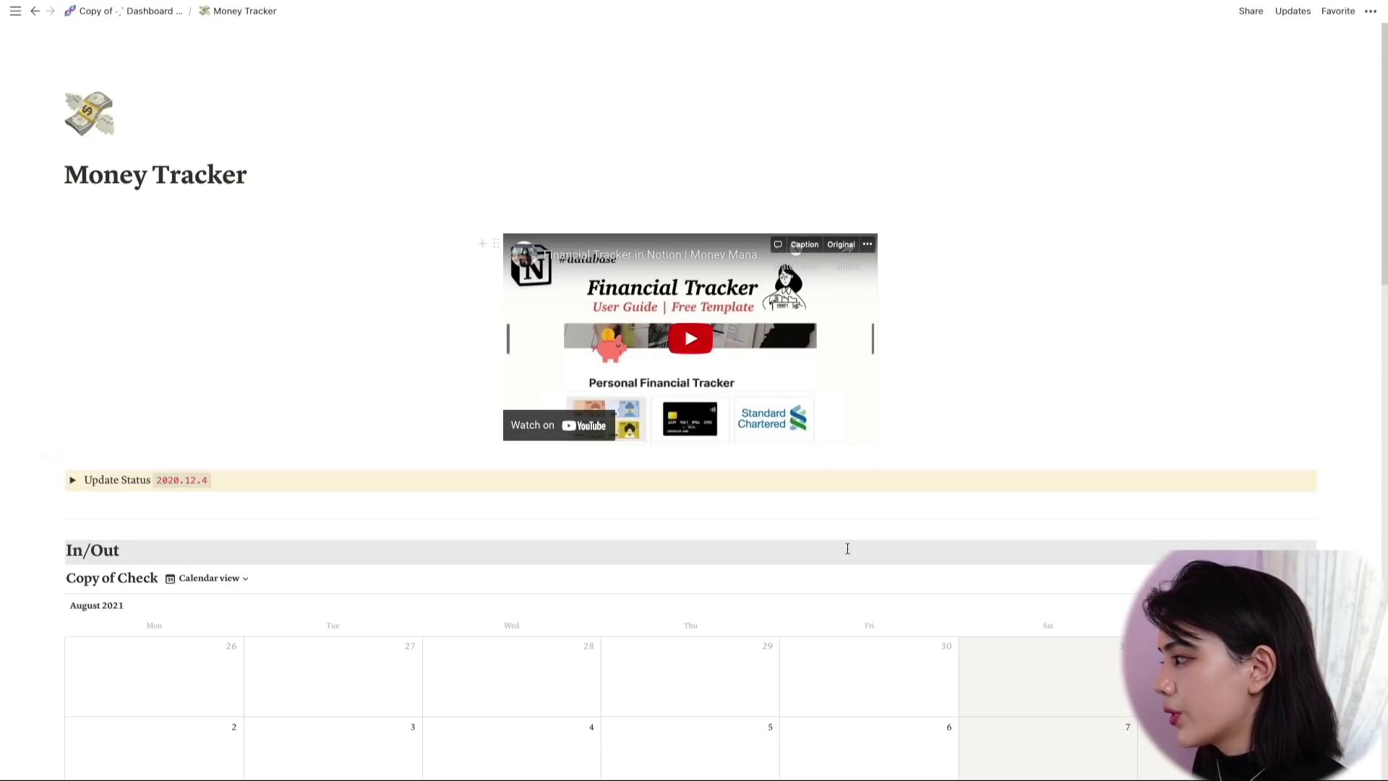
scroll(735, 452, down, 6)
scroll(736, 451, up, 4)
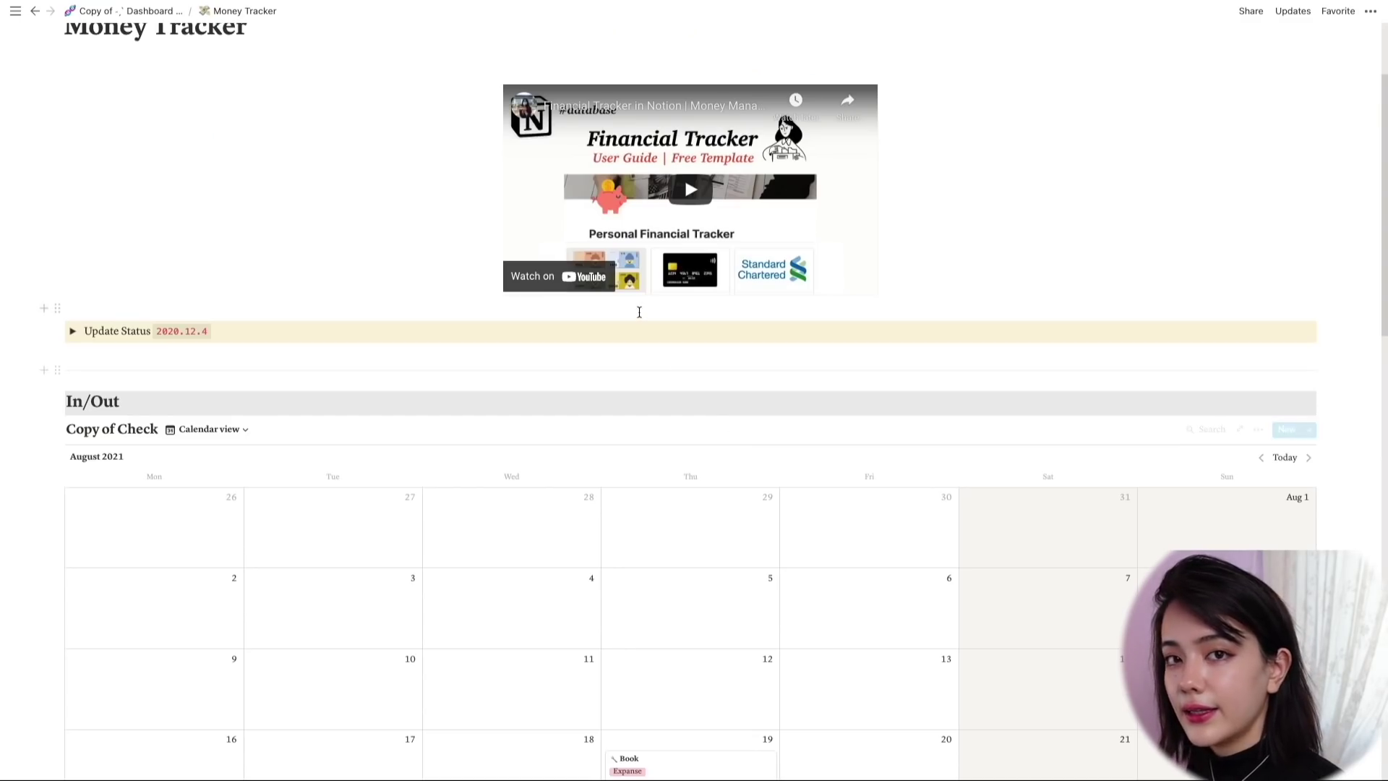
scroll(666, 365, down, 6)
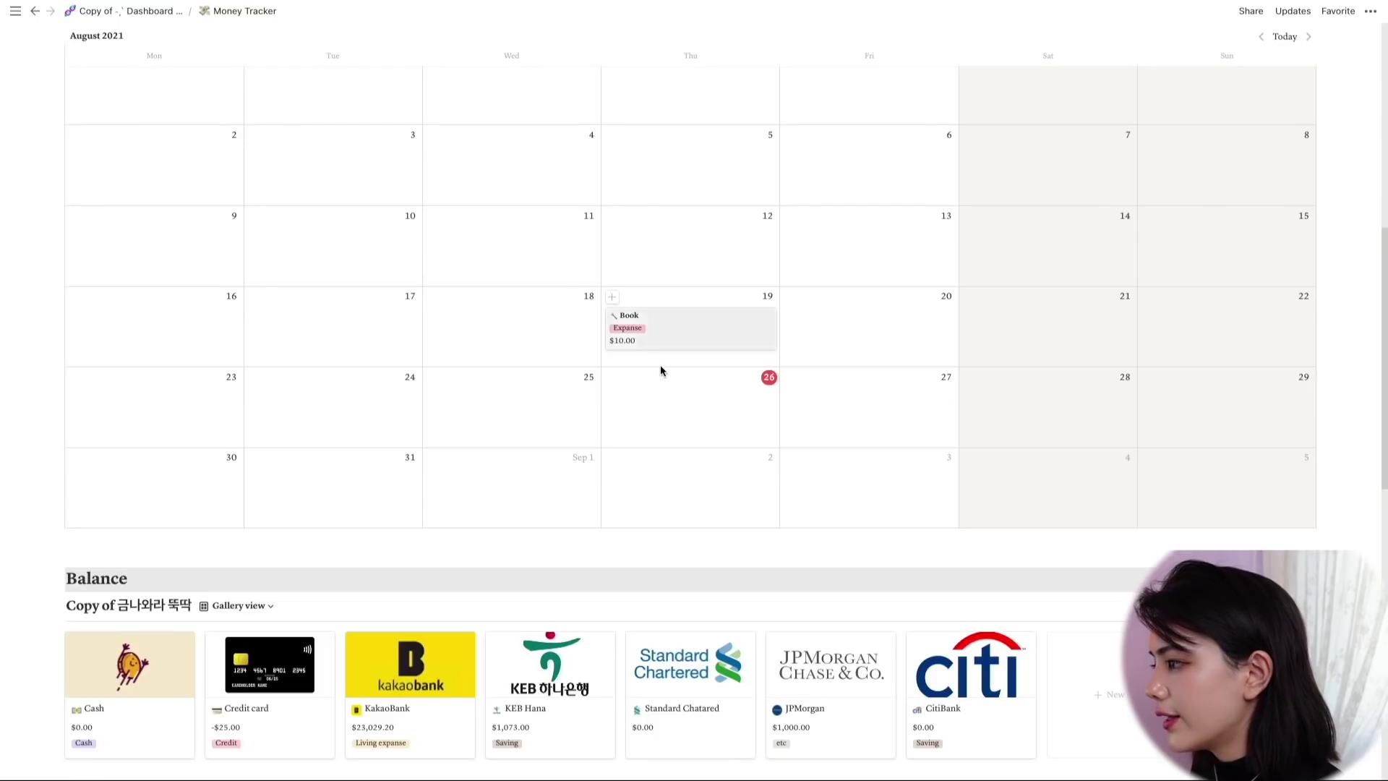
scroll(672, 313, down, 3)
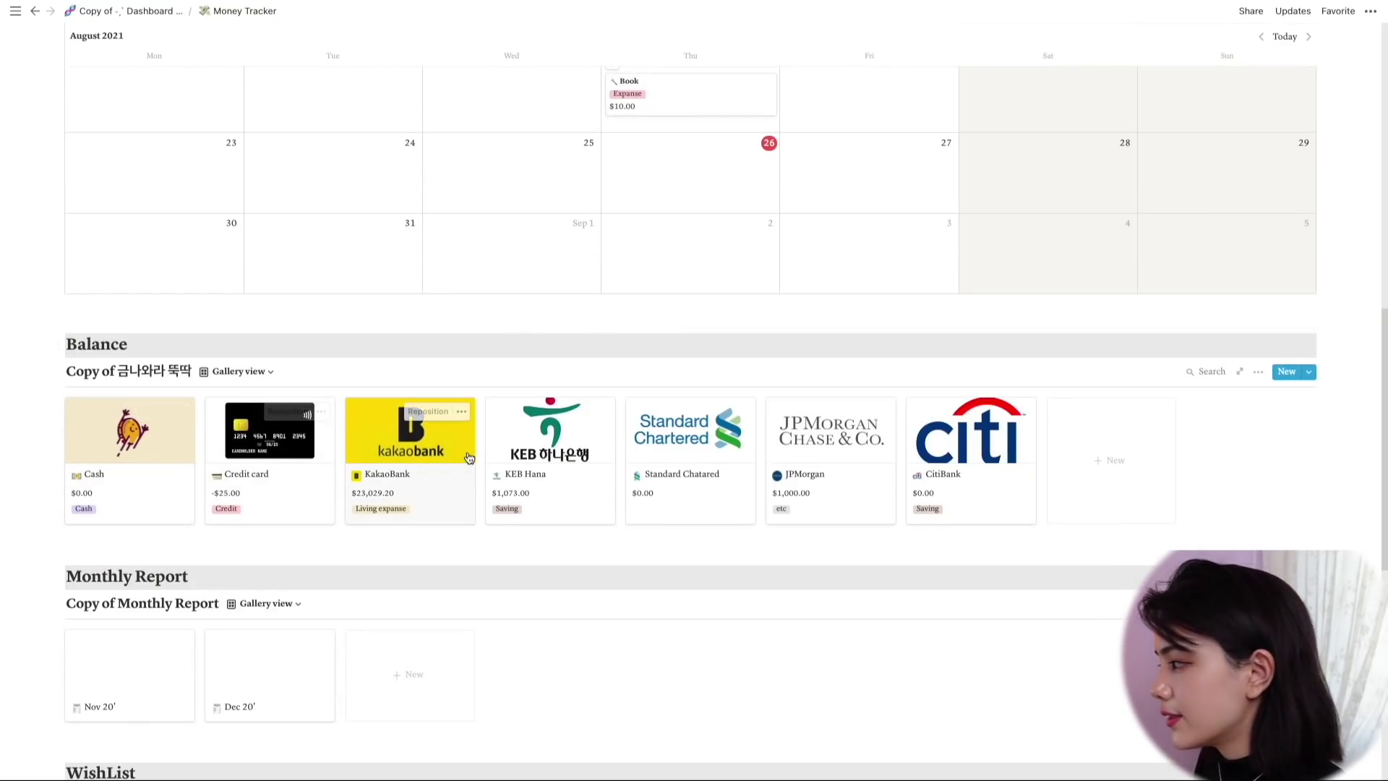
scroll(459, 470, down, 5)
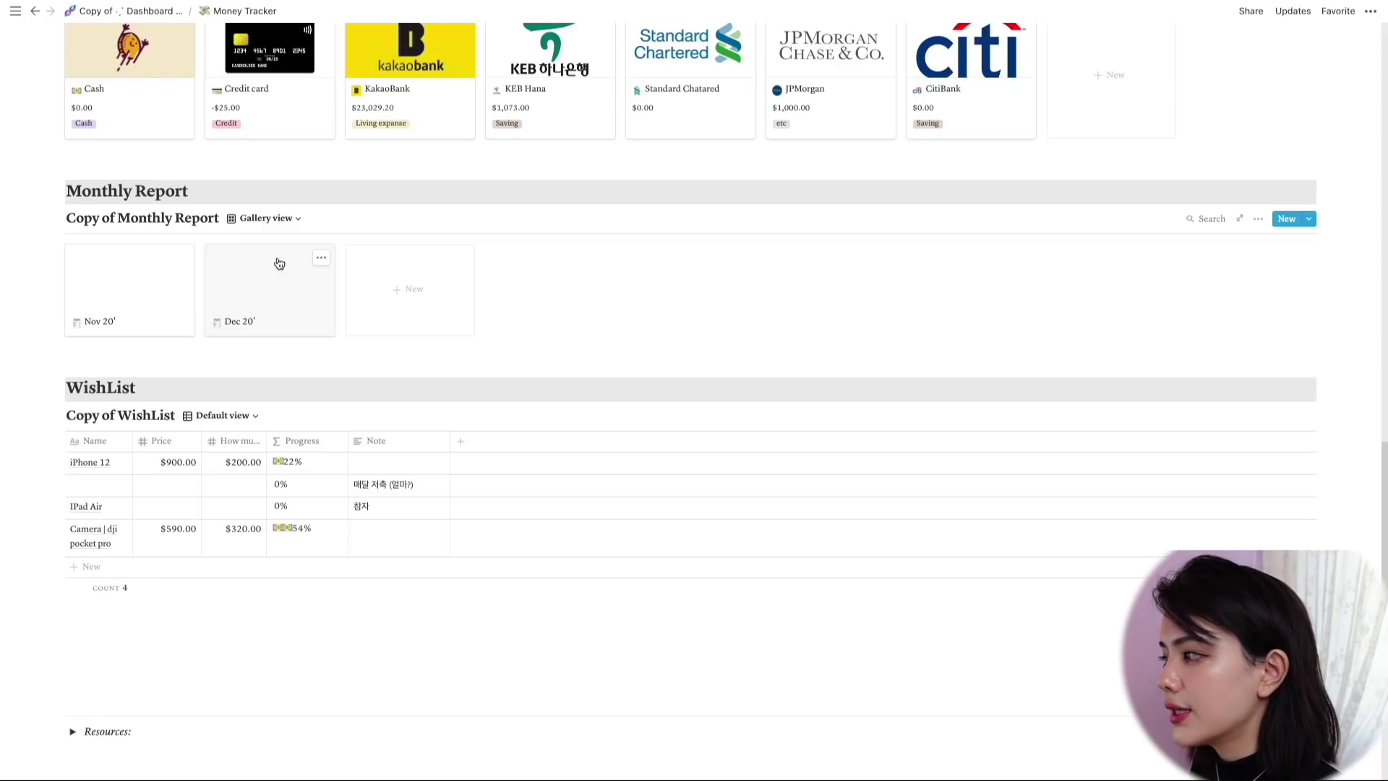
scroll(304, 267, down, 3)
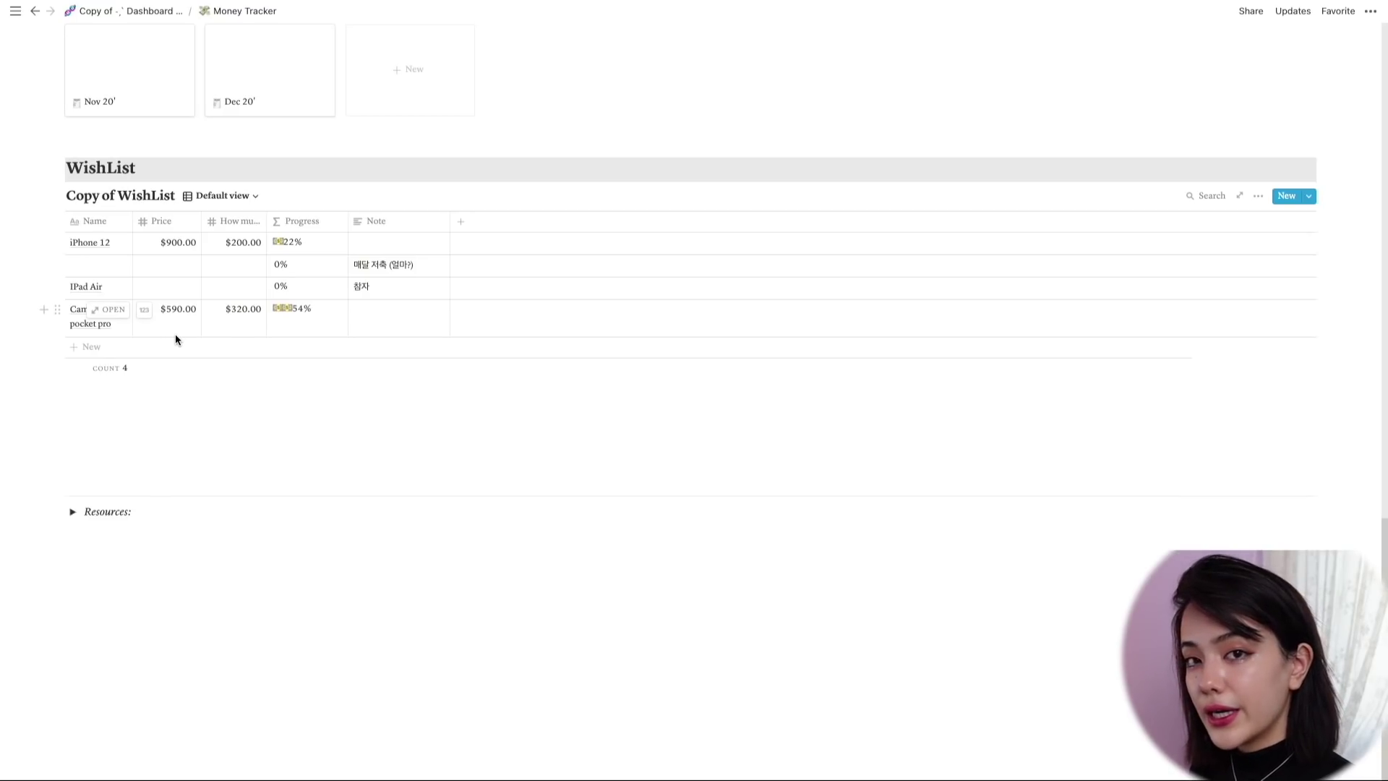
scroll(282, 228, up, 15)
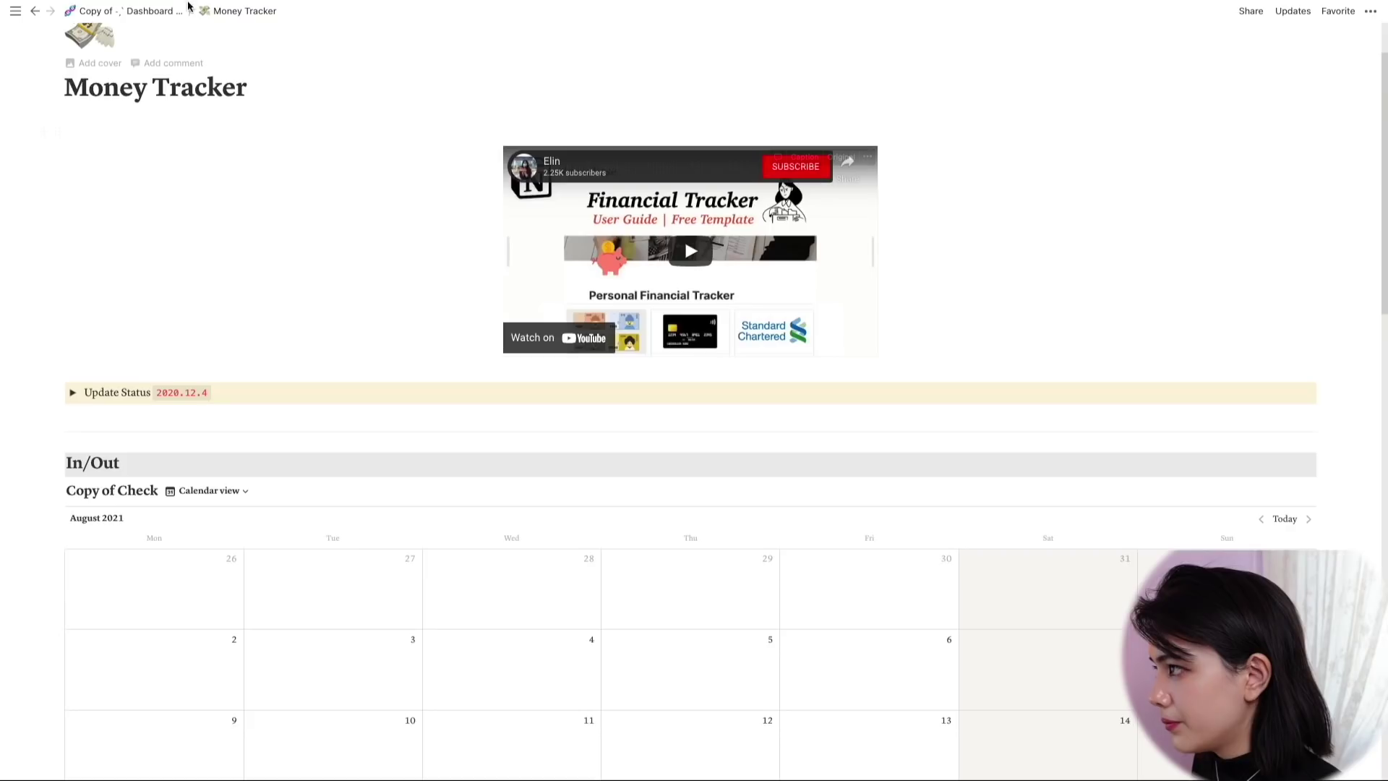
Step: Go back to the main dashboard, view the Random page under Misc., and return to the dashboard
click(137, 12)
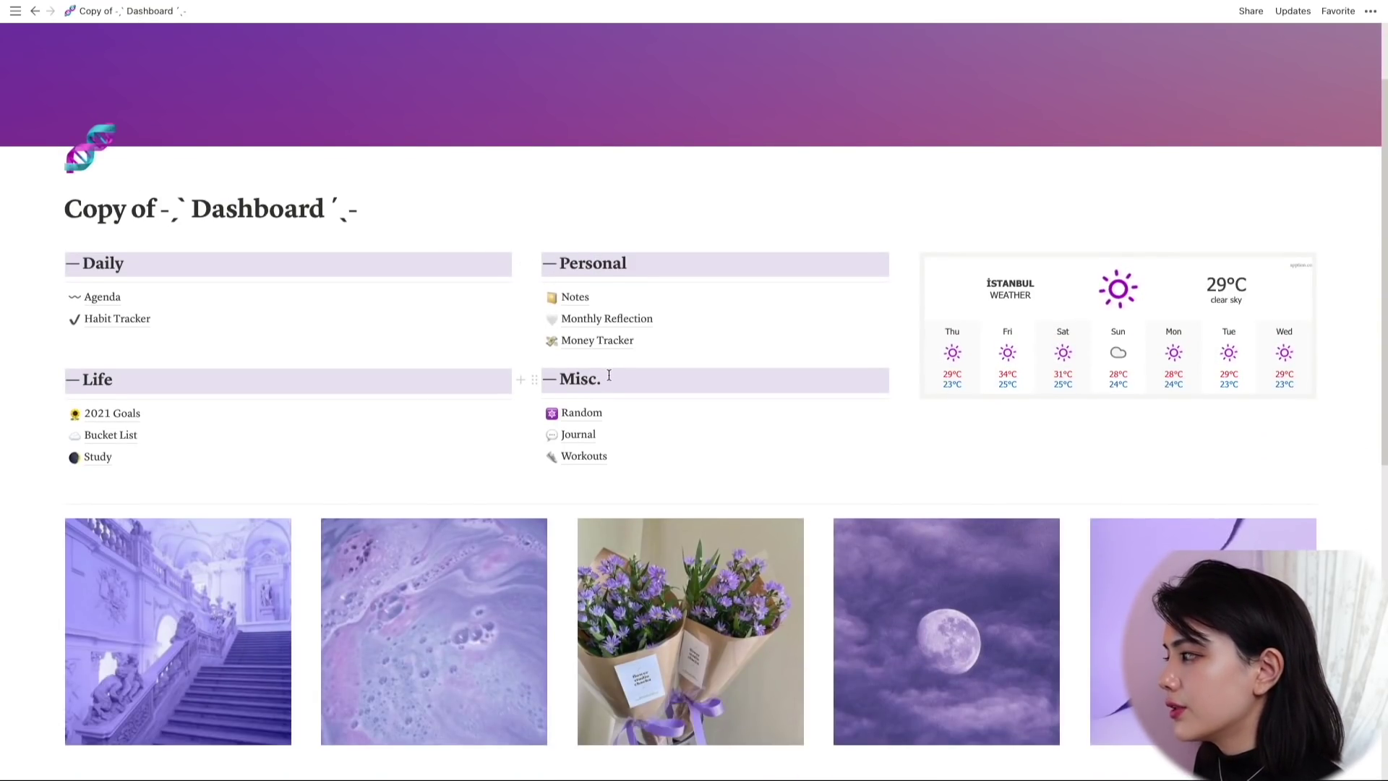
click(609, 413)
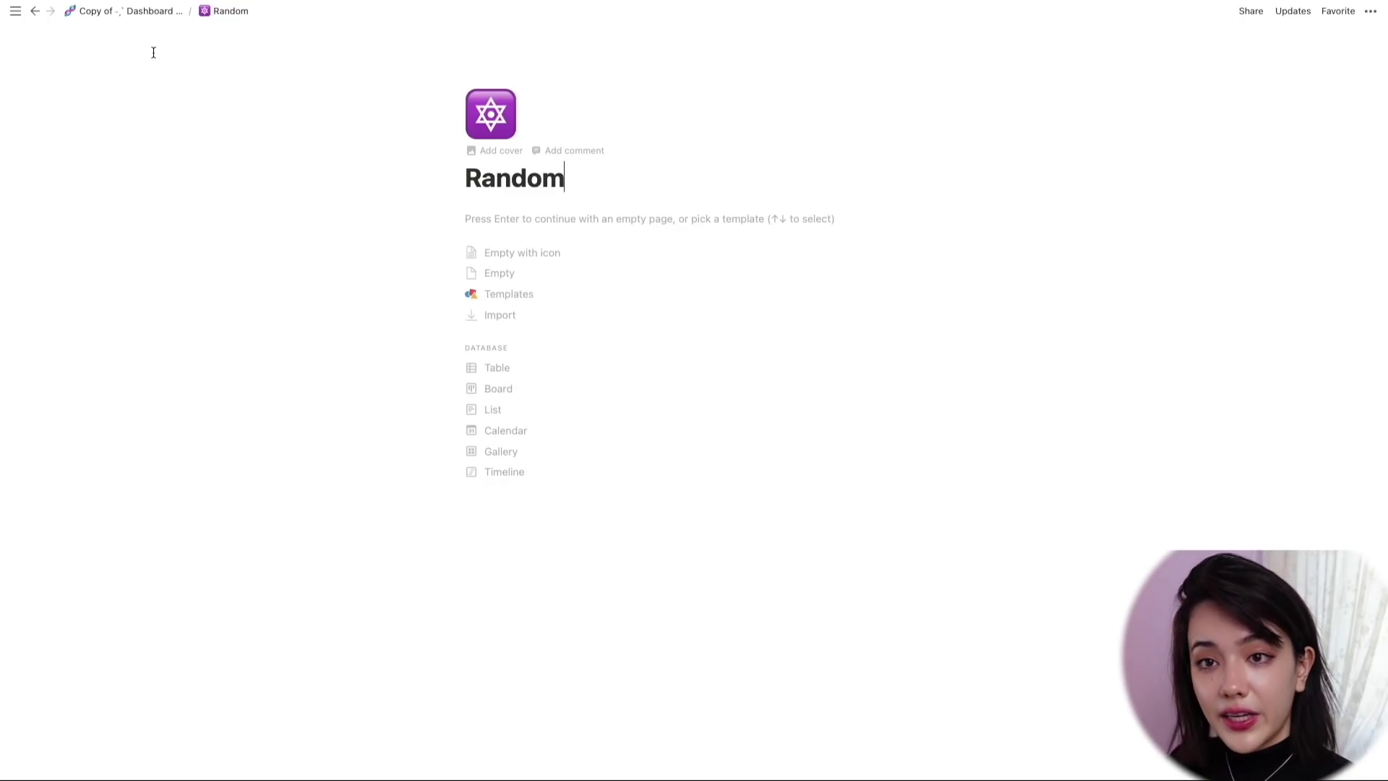
click(153, 11)
Step: Open the Journal page under Misc., look it over, and preview the "Daily Reflection (sample)" entry
scroll(701, 143, down, 2)
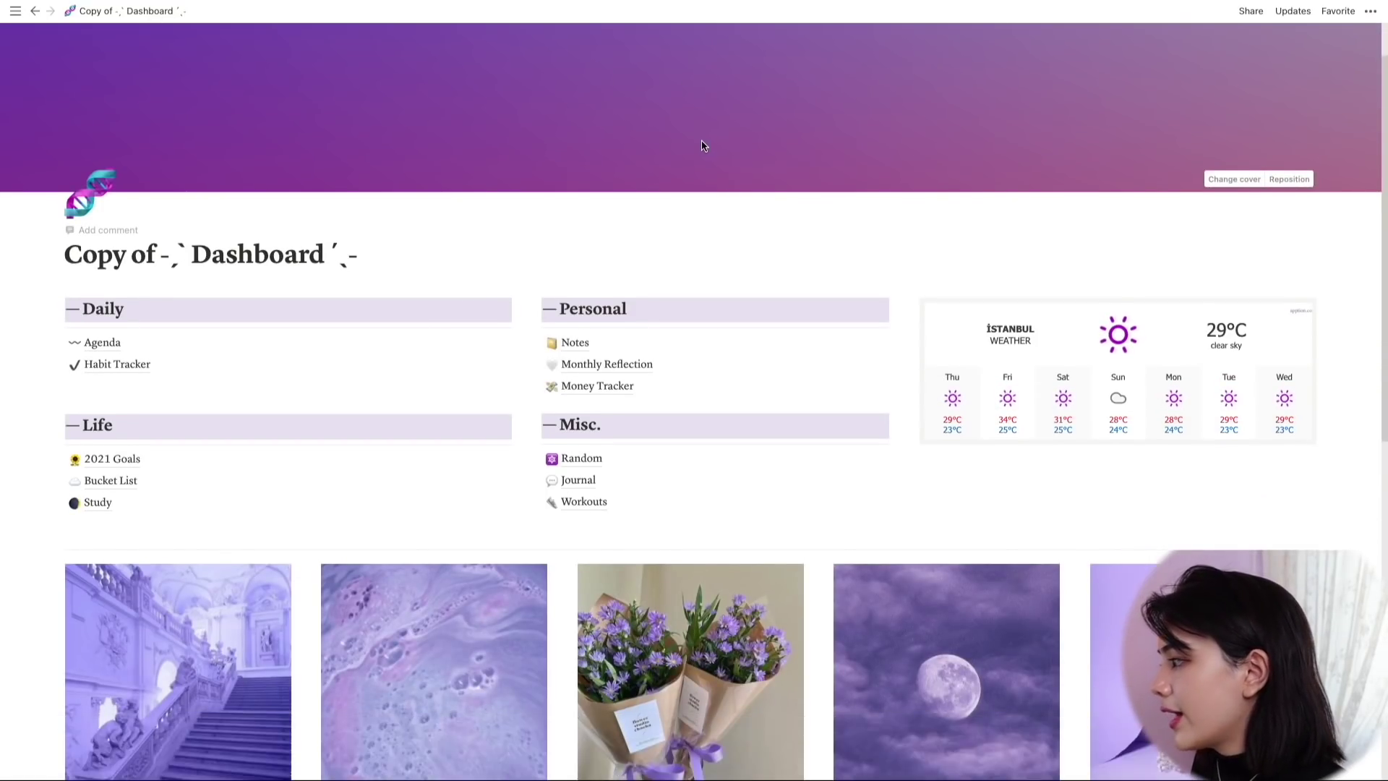
click(633, 419)
scroll(211, 269, down, 5)
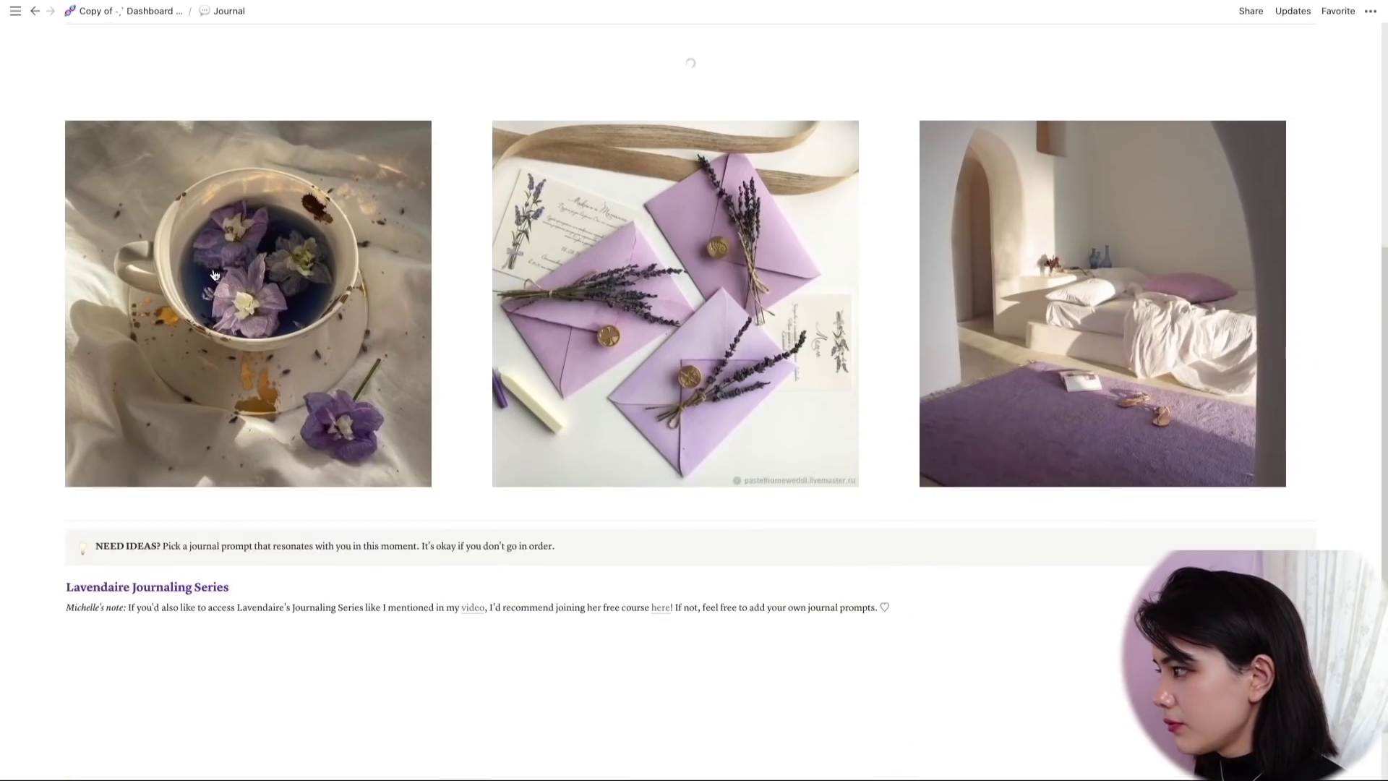
scroll(214, 274, up, 5)
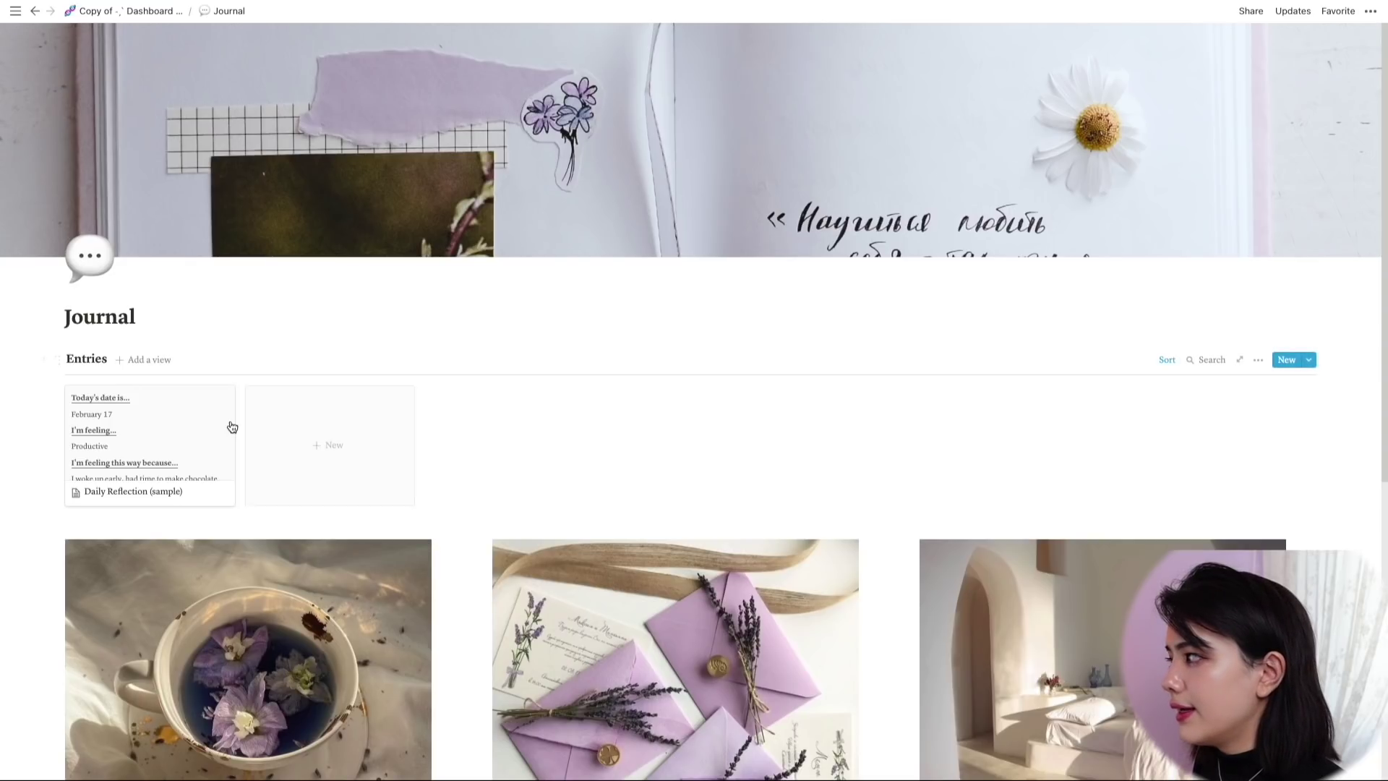
click(193, 399)
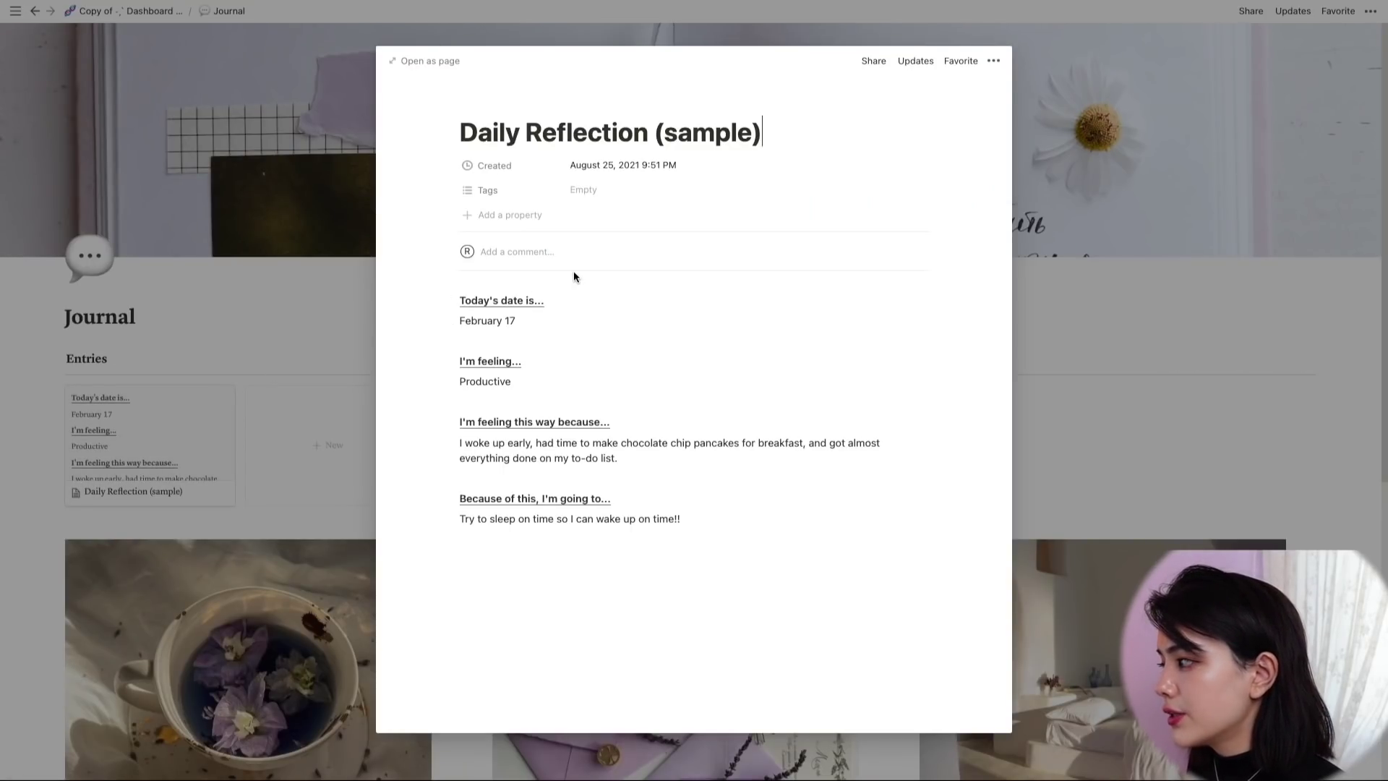
Step: Close the "Daily Reflection (sample)" entry and open the Workouts page under Misc. from the main dashboard
click(566, 383)
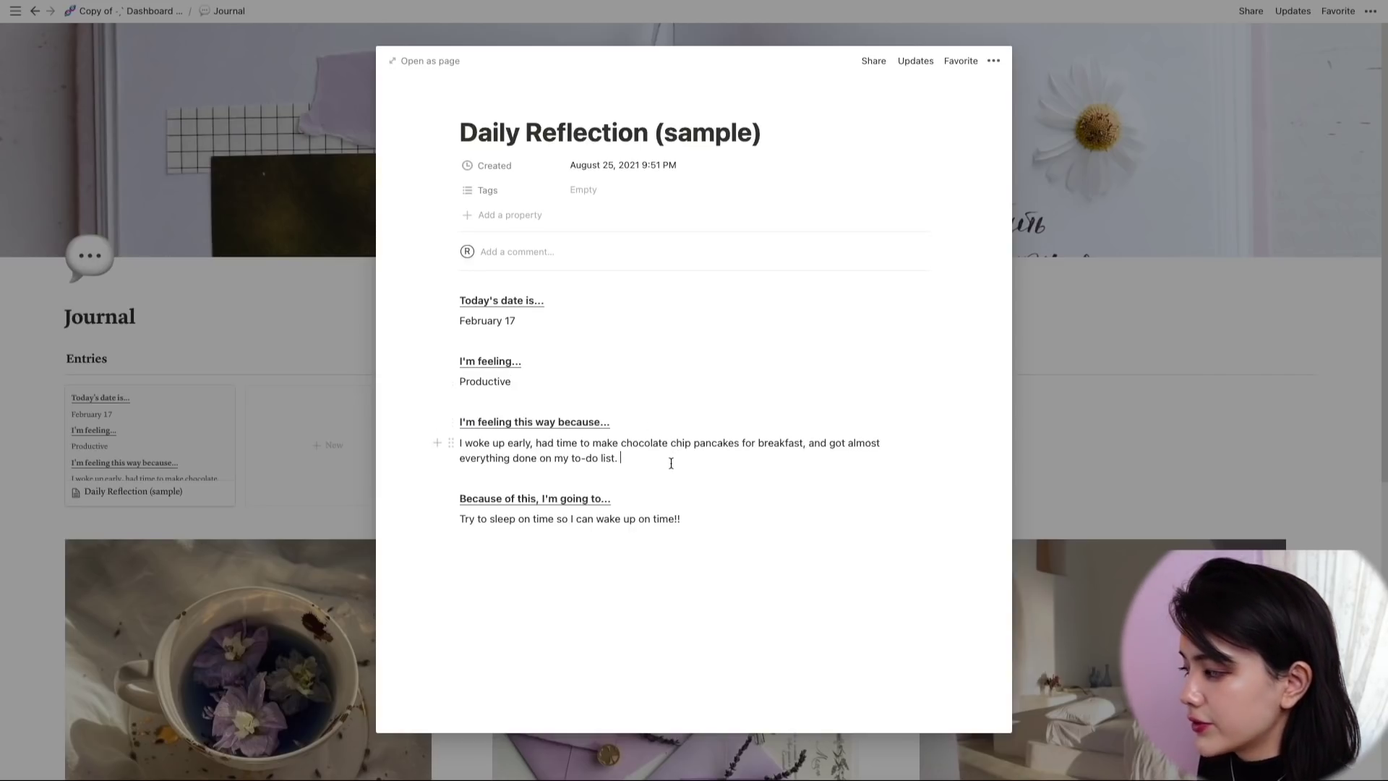
click(211, 344)
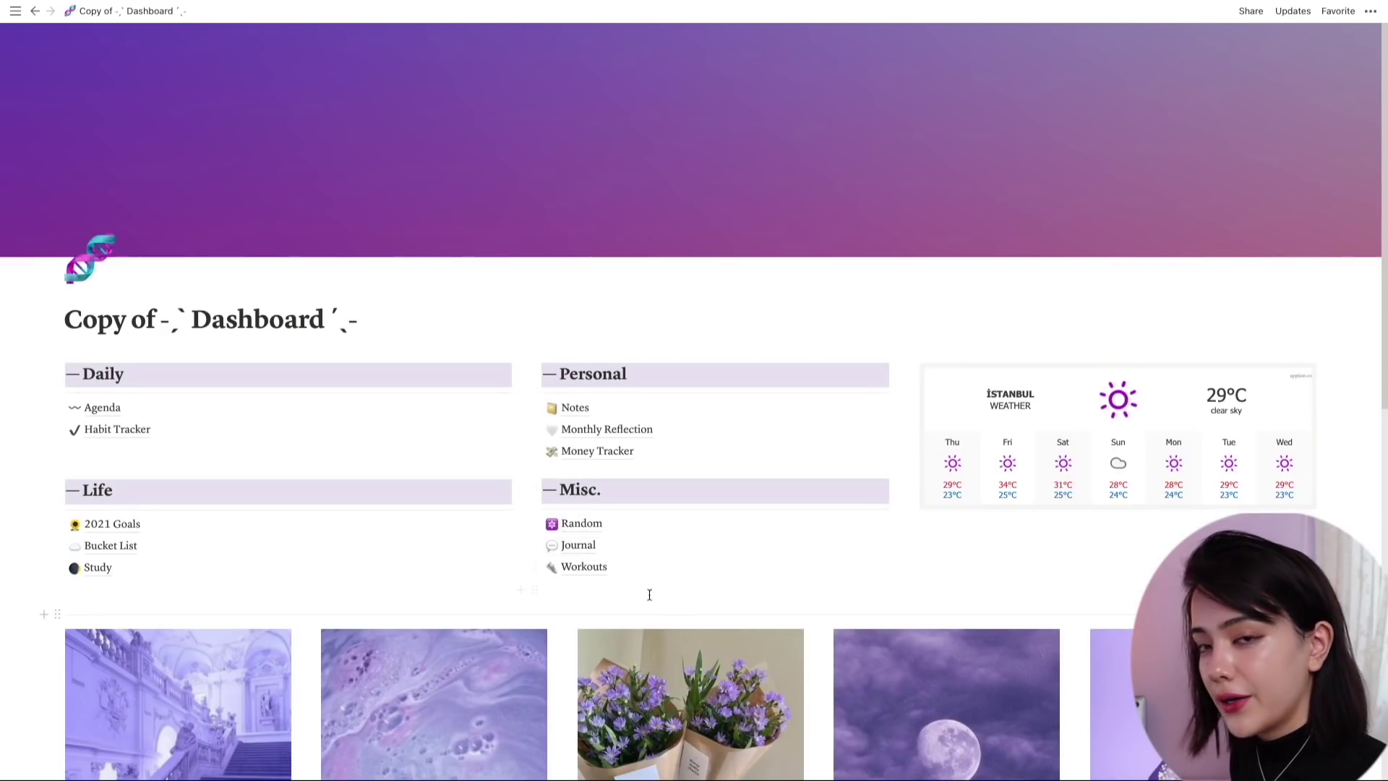
click(605, 569)
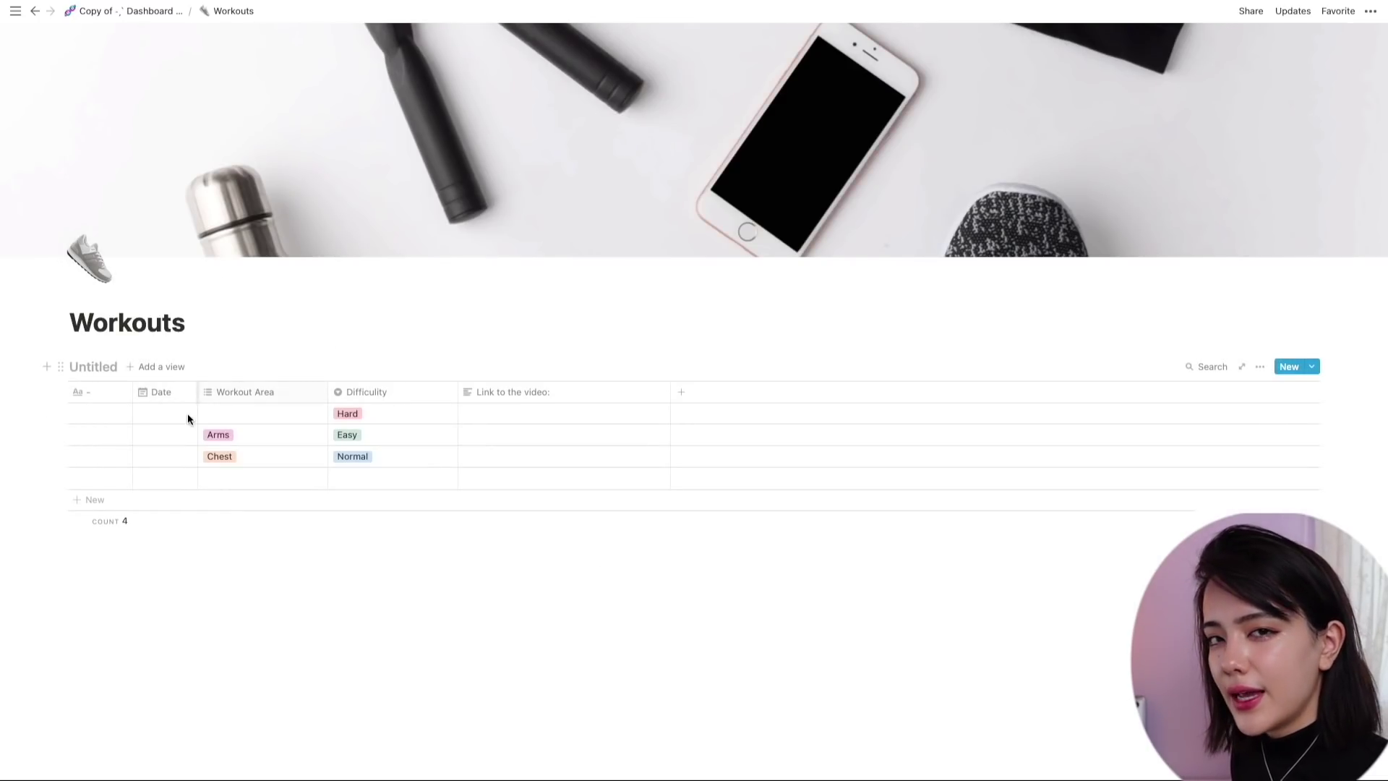
Step: Set the first workout row's Date to August 26, 2021 and its Workout Area to Glutes and Lower body
click(165, 411)
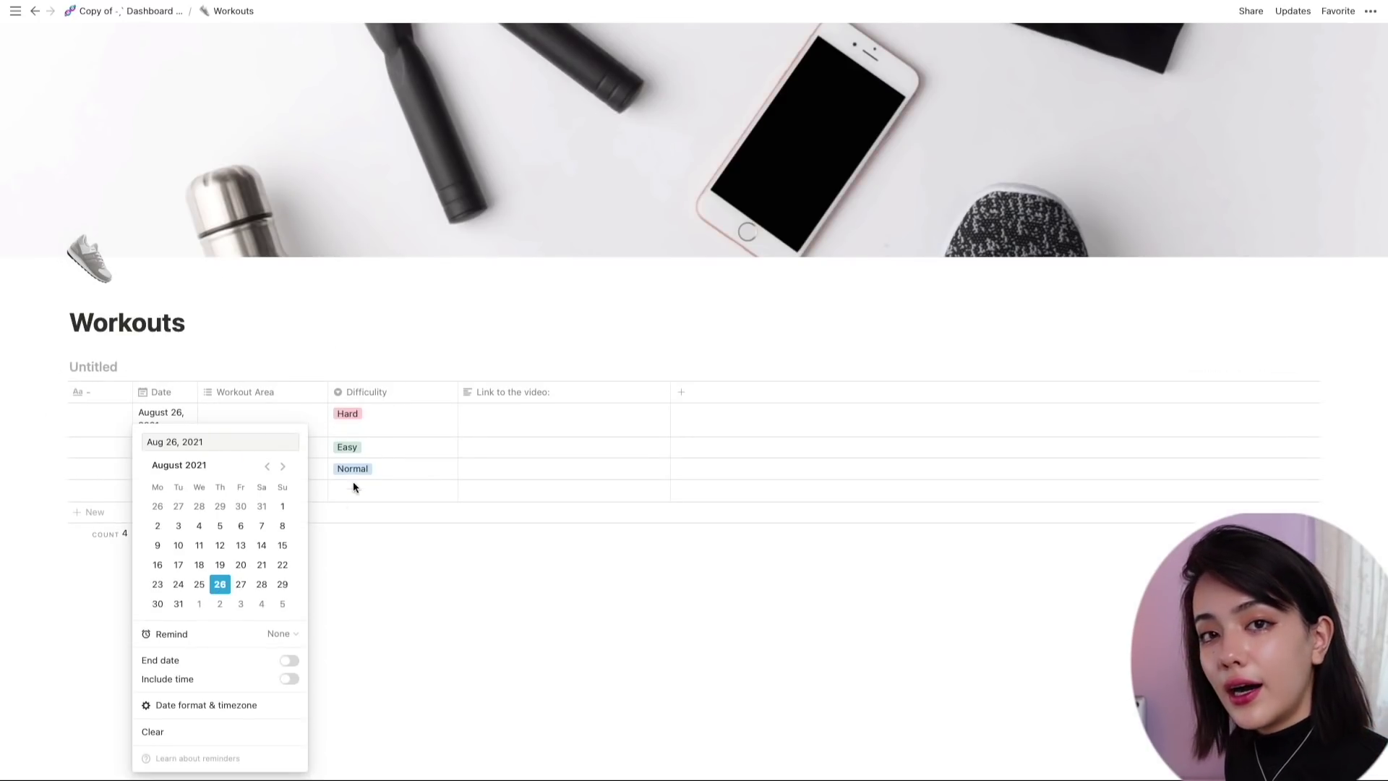
click(342, 563)
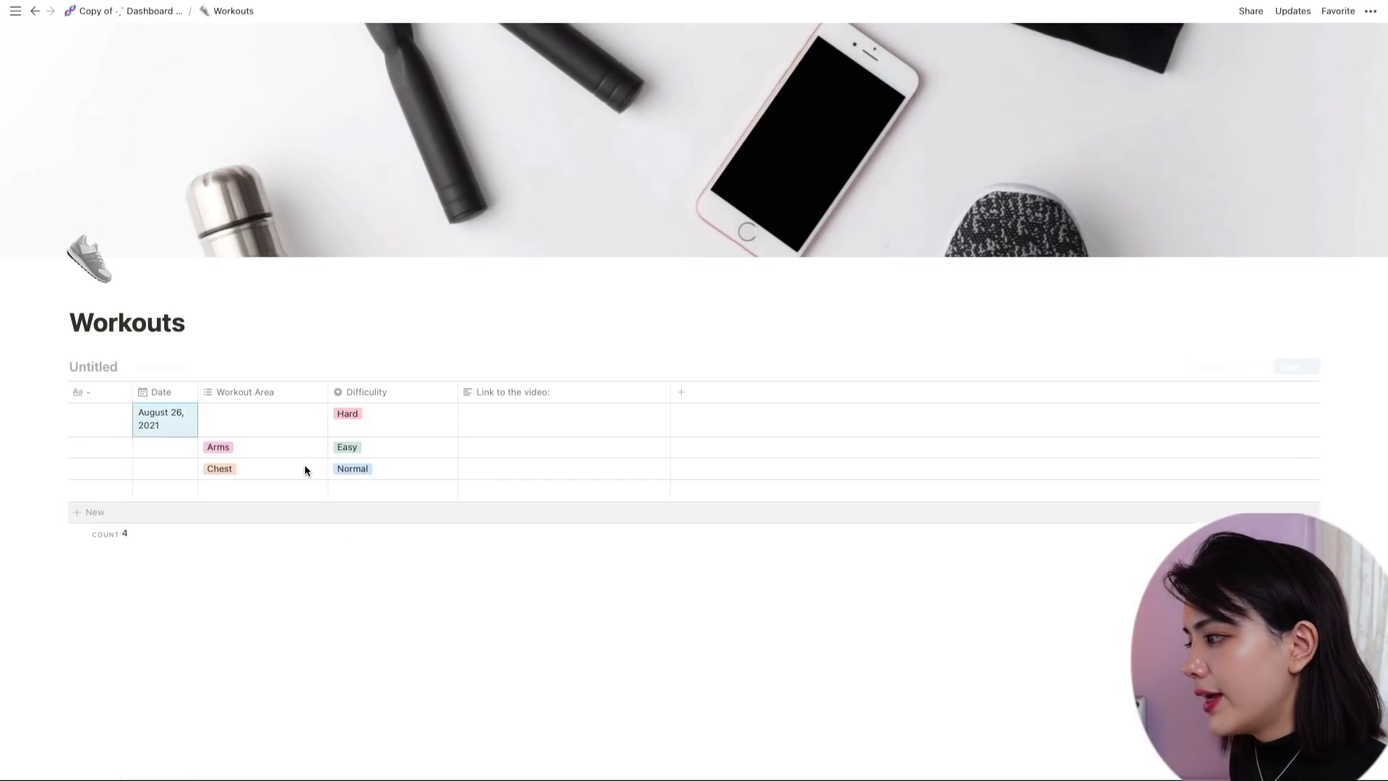
click(288, 407)
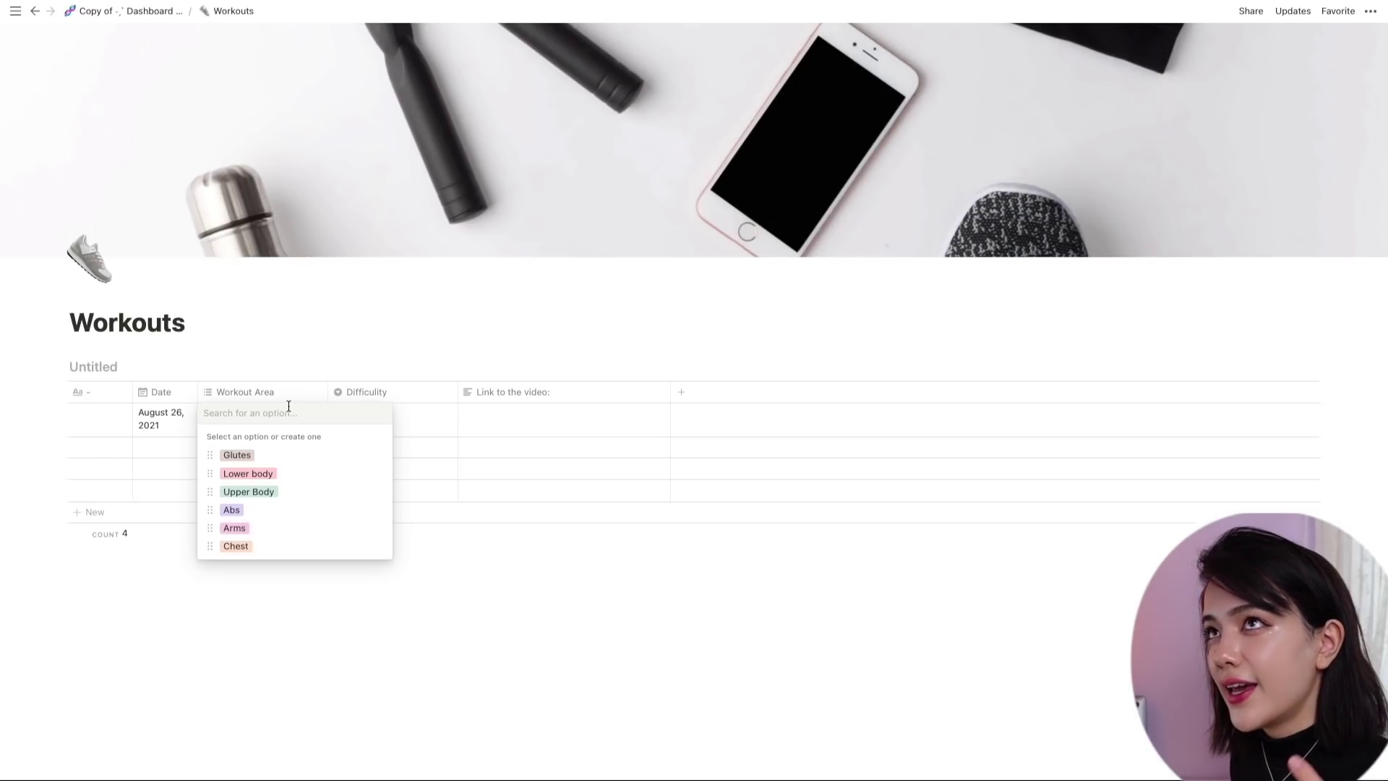
click(284, 456)
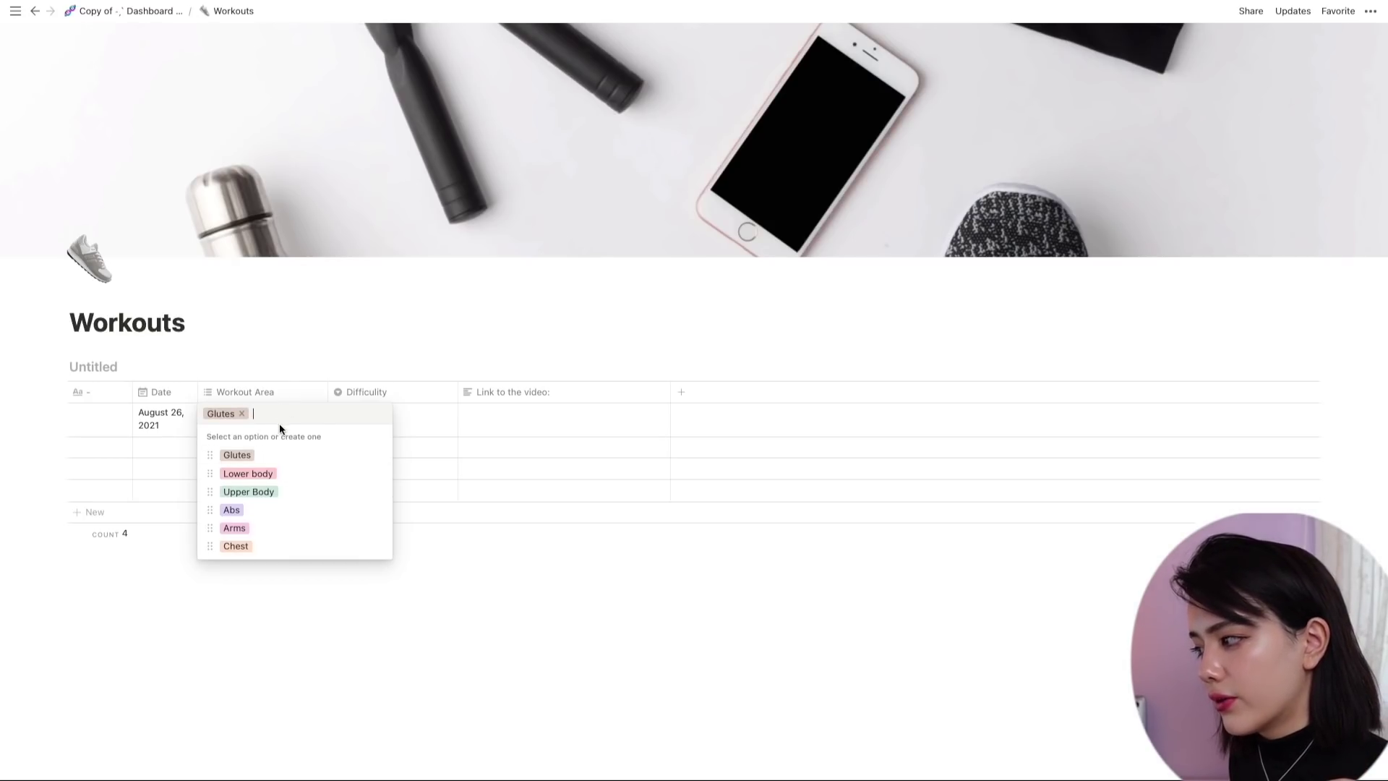
click(279, 474)
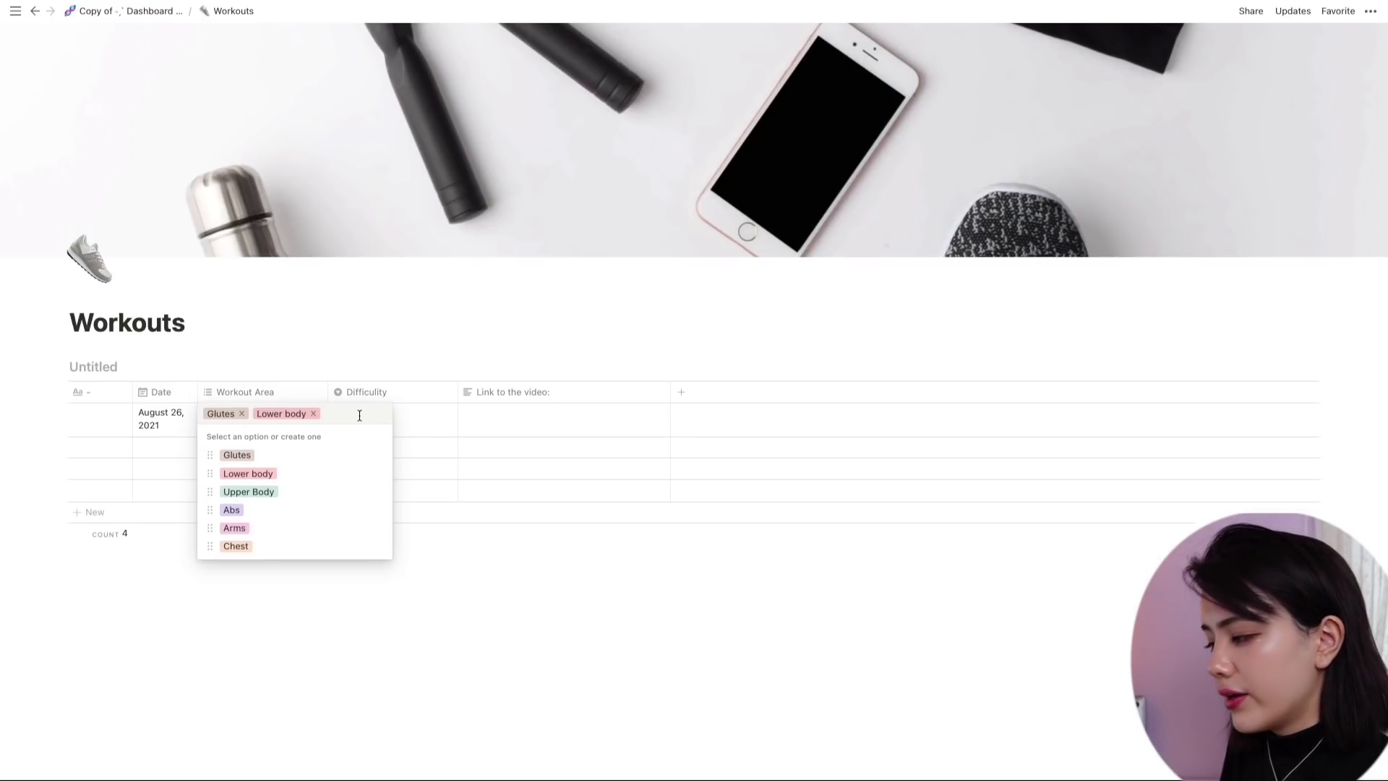
Step: Create a "Triceps" option in the first row's Workout Area, try several colors for it, and set it to Orange
text(Triceps)
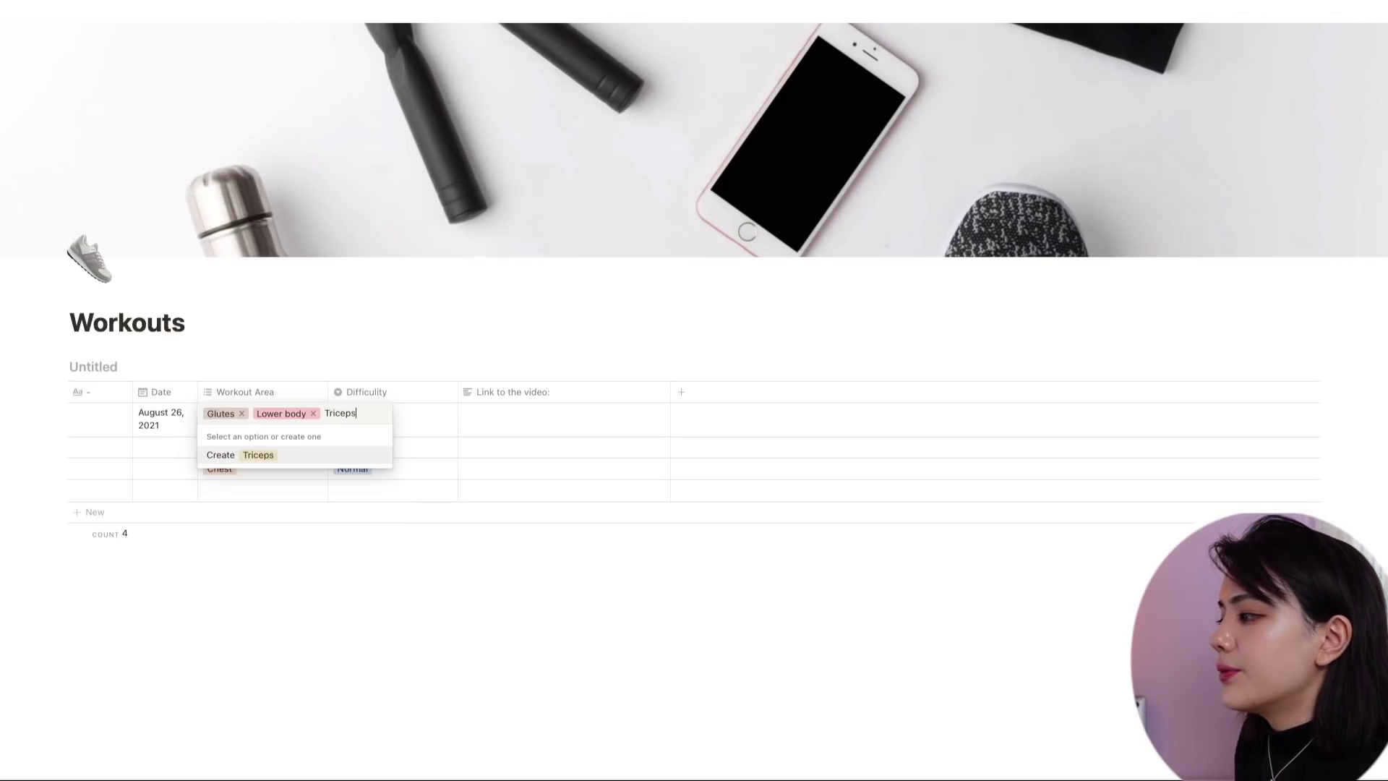
key(Return)
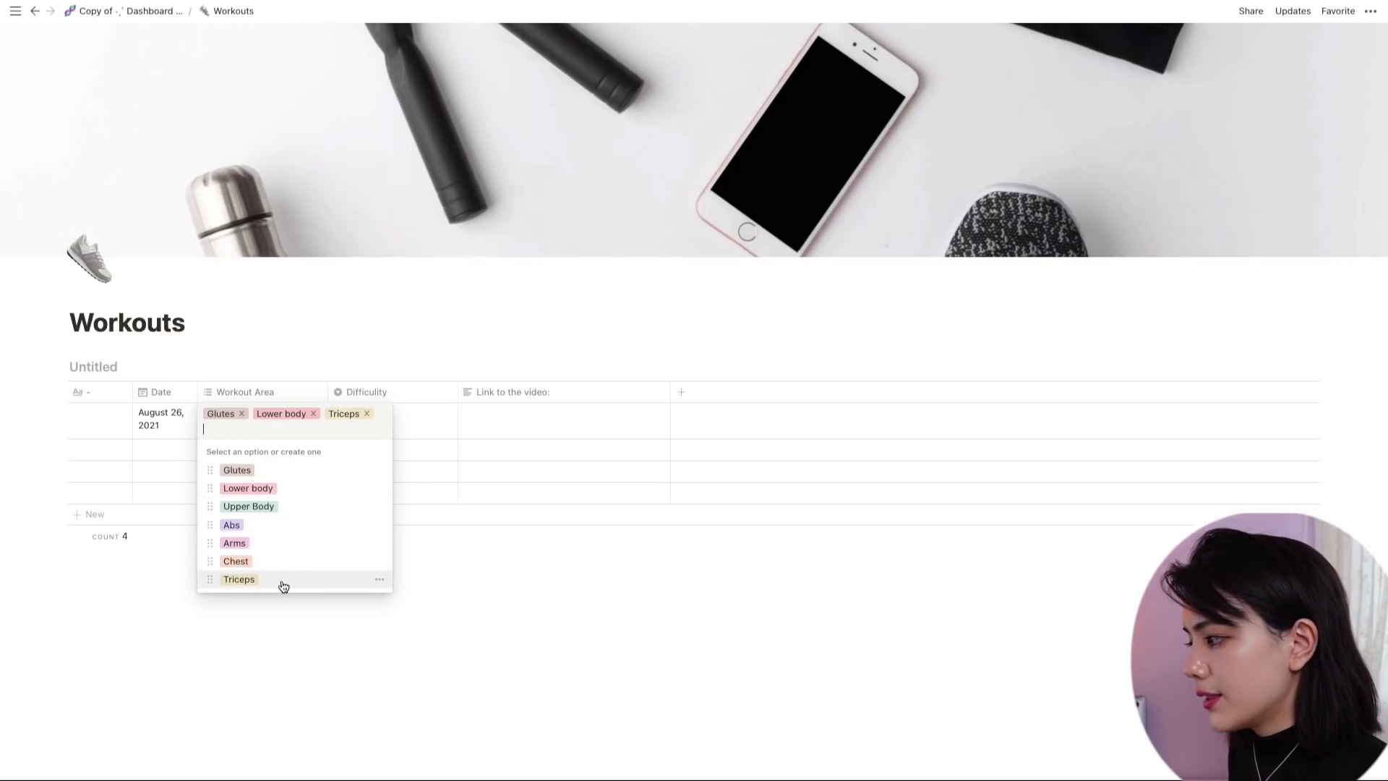
click(379, 564)
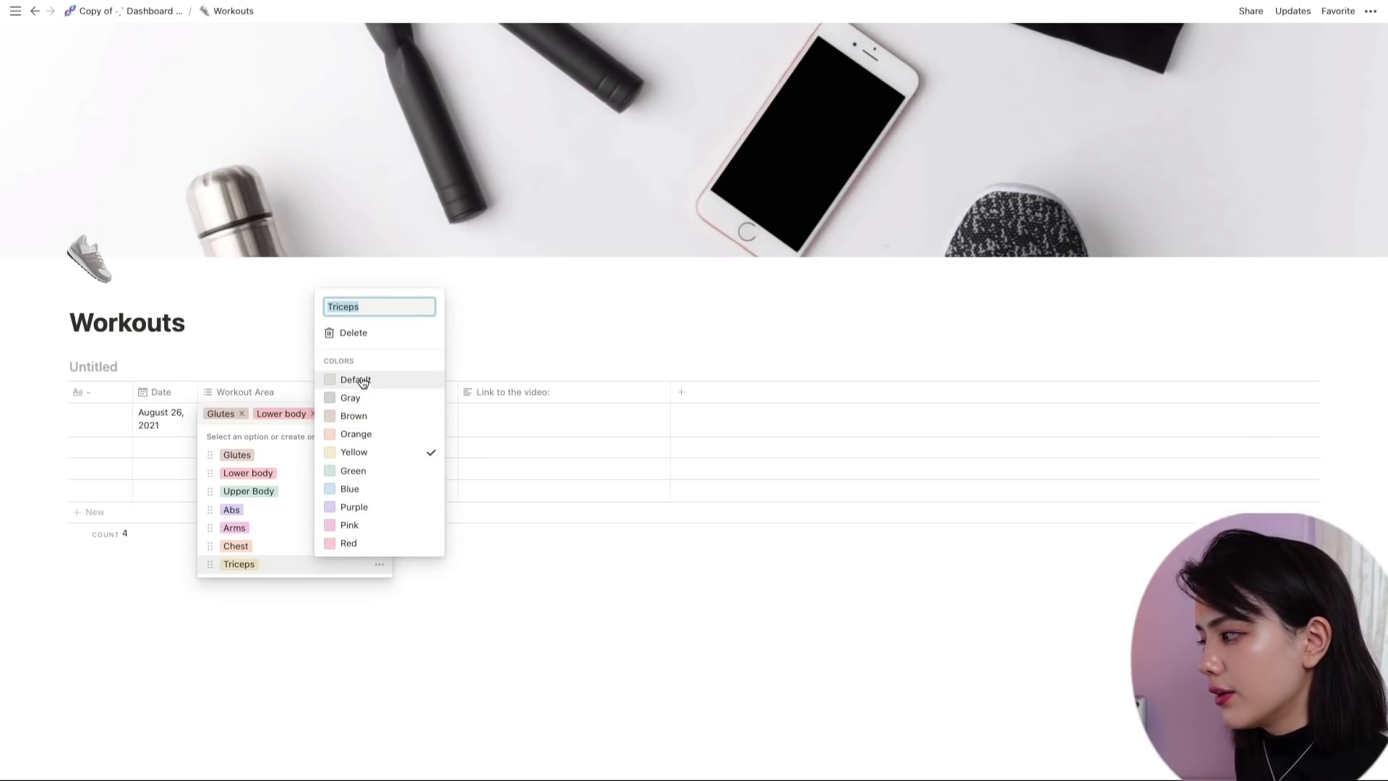
click(368, 506)
click(363, 488)
click(363, 453)
click(365, 434)
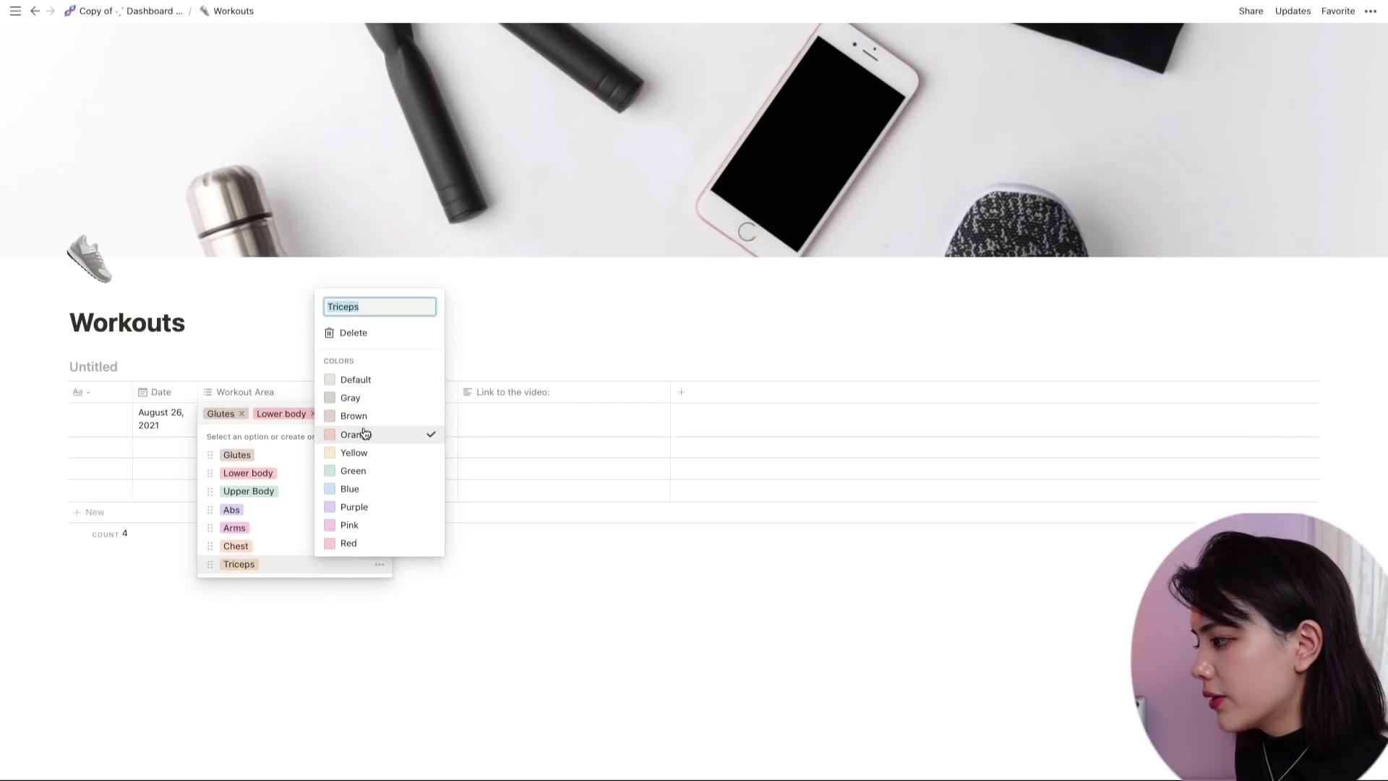
Step: Delete the "Triceps" option from Workout Area and close the option list
click(361, 333)
click(730, 402)
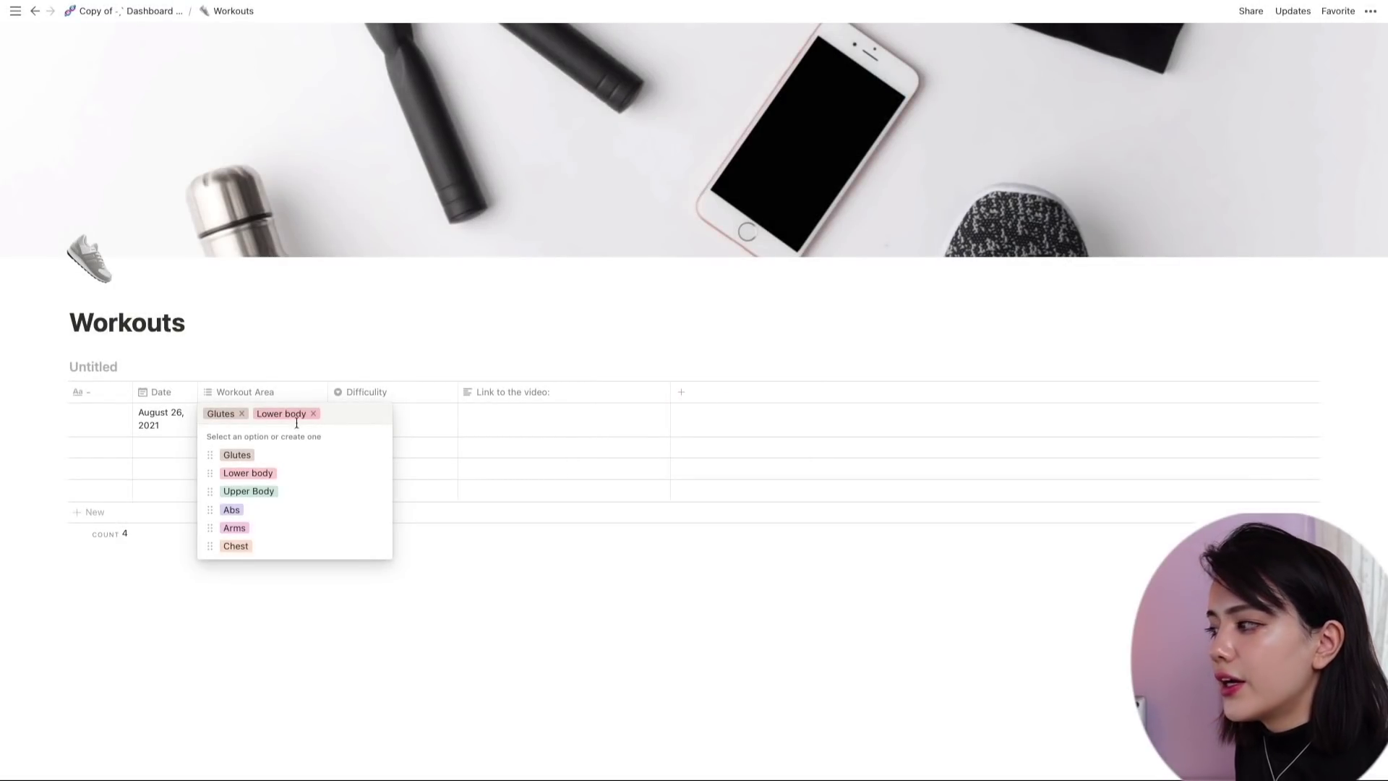
key(Escape)
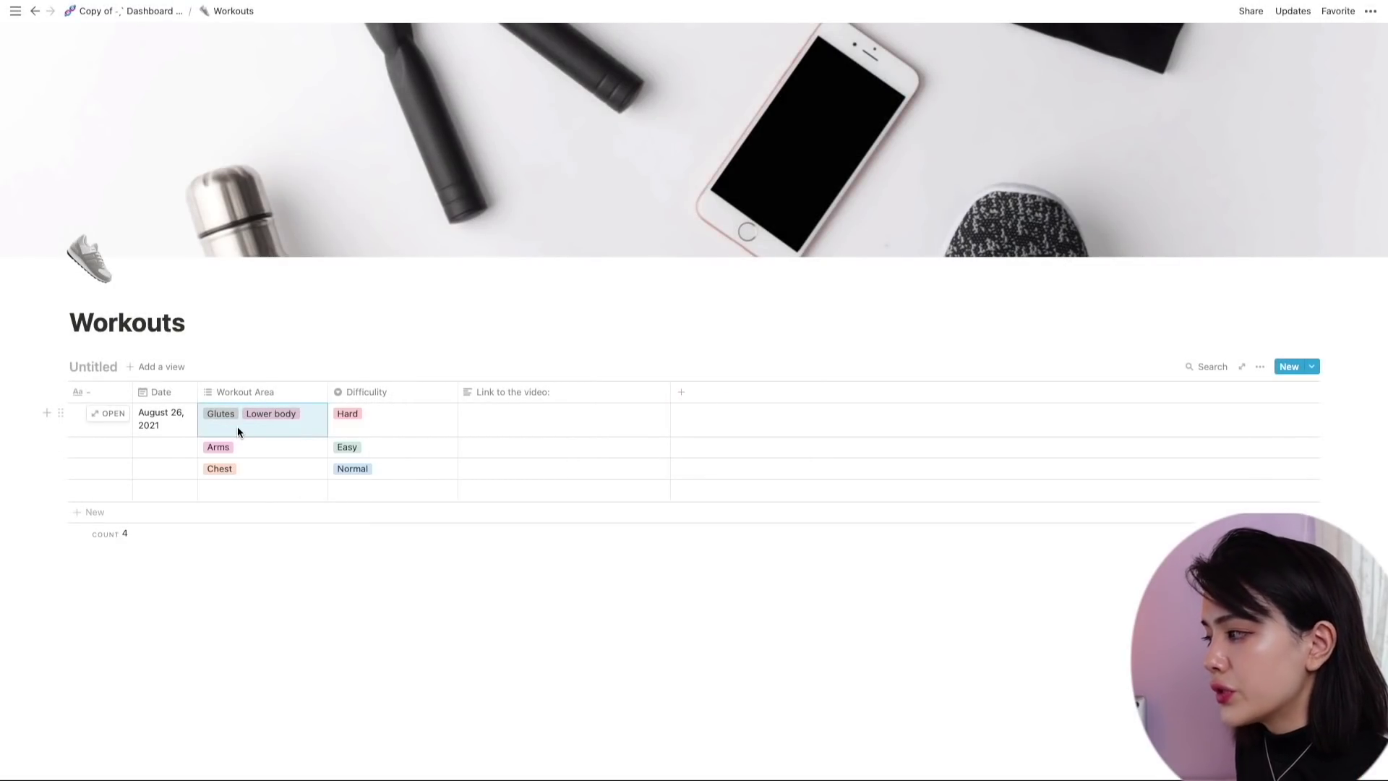
Step: Open the first workout's empty "Link to the video" cell, leave it blank, and return to the main dashboard
click(520, 417)
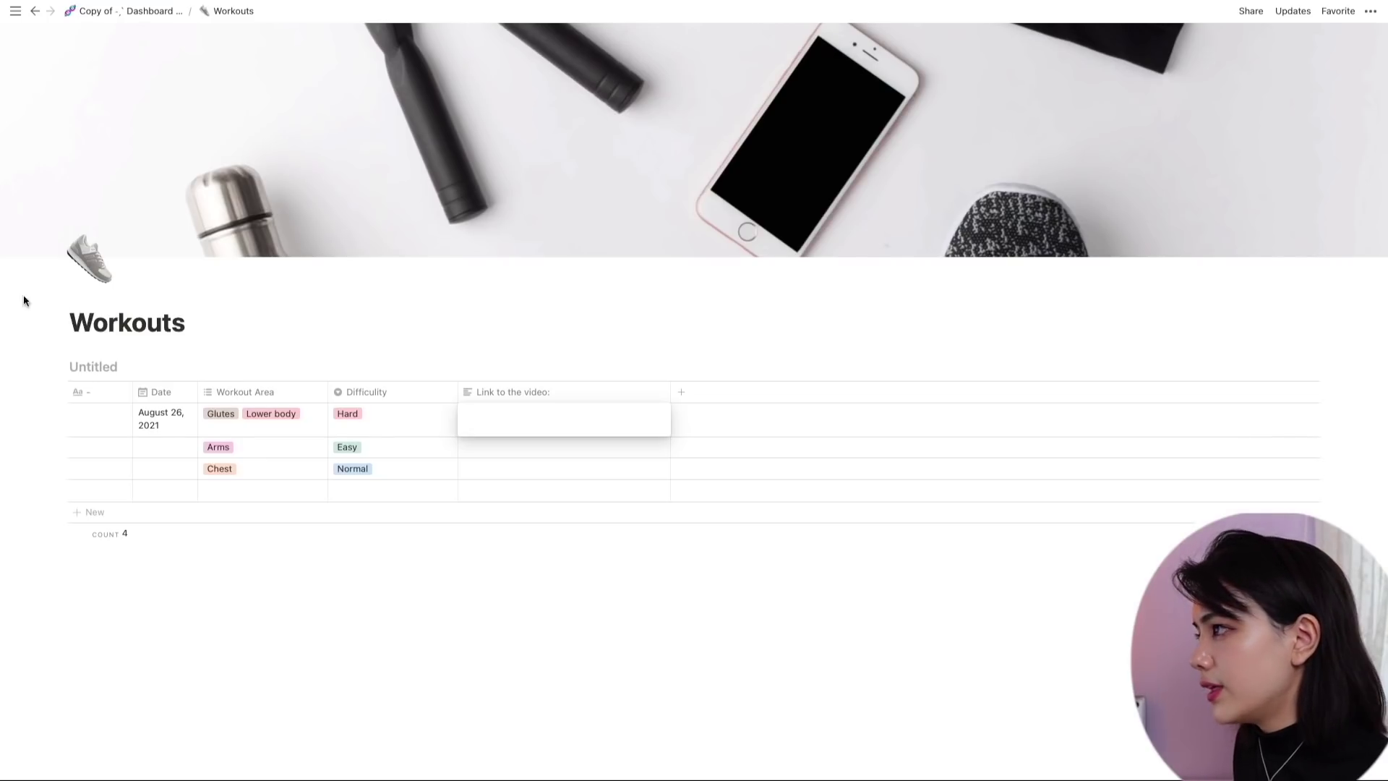
click(141, 13)
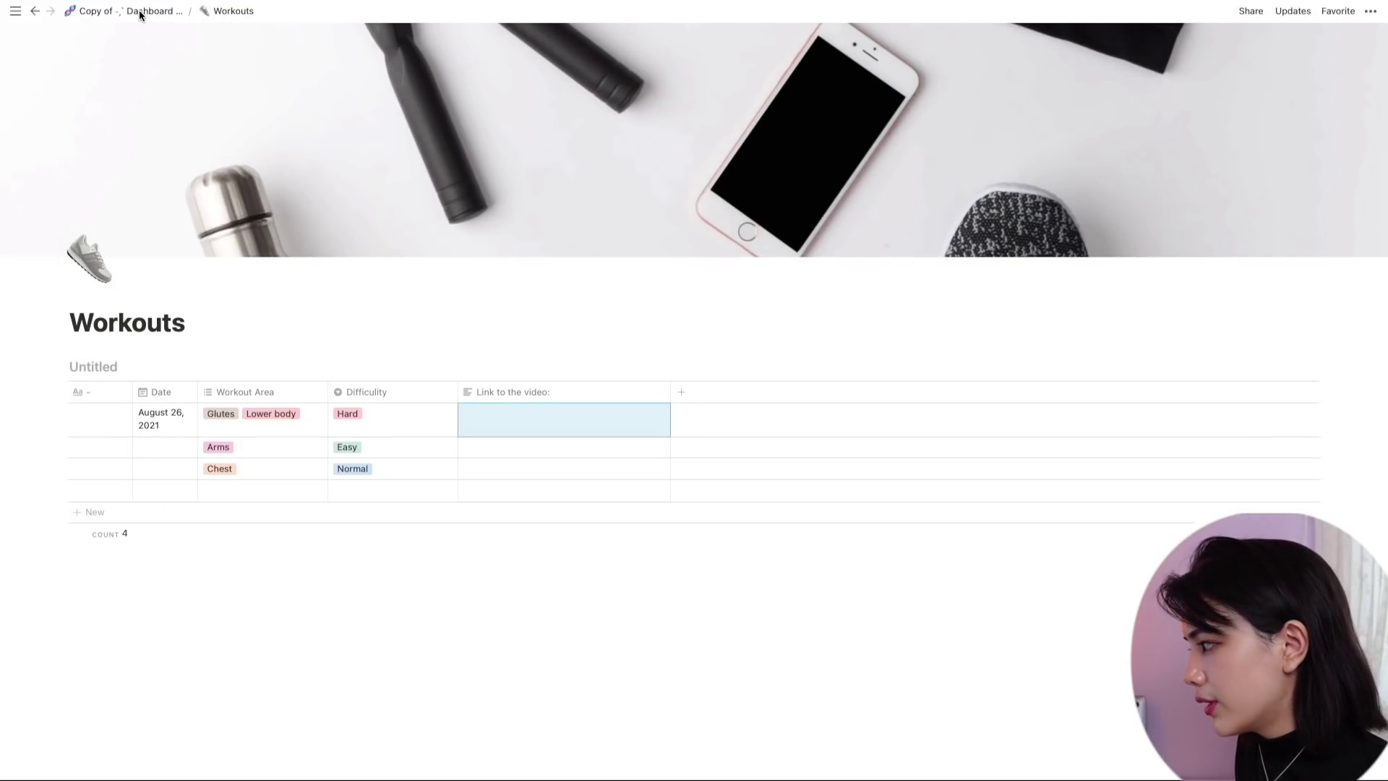
scroll(481, 236, down, 6)
scroll(651, 304, up, 6)
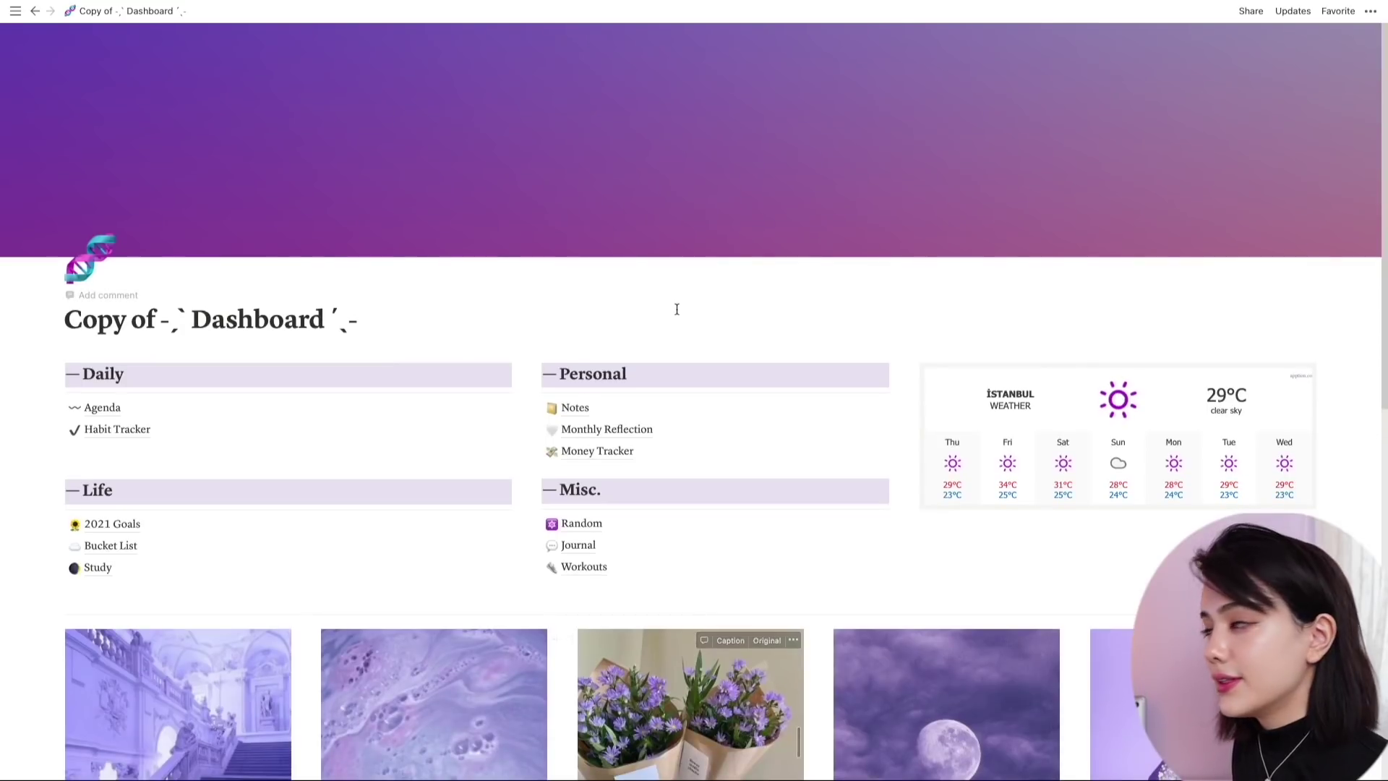
Step: Try the Default and Mono font styles on the dashboard page, and set it back to Serif
click(1371, 12)
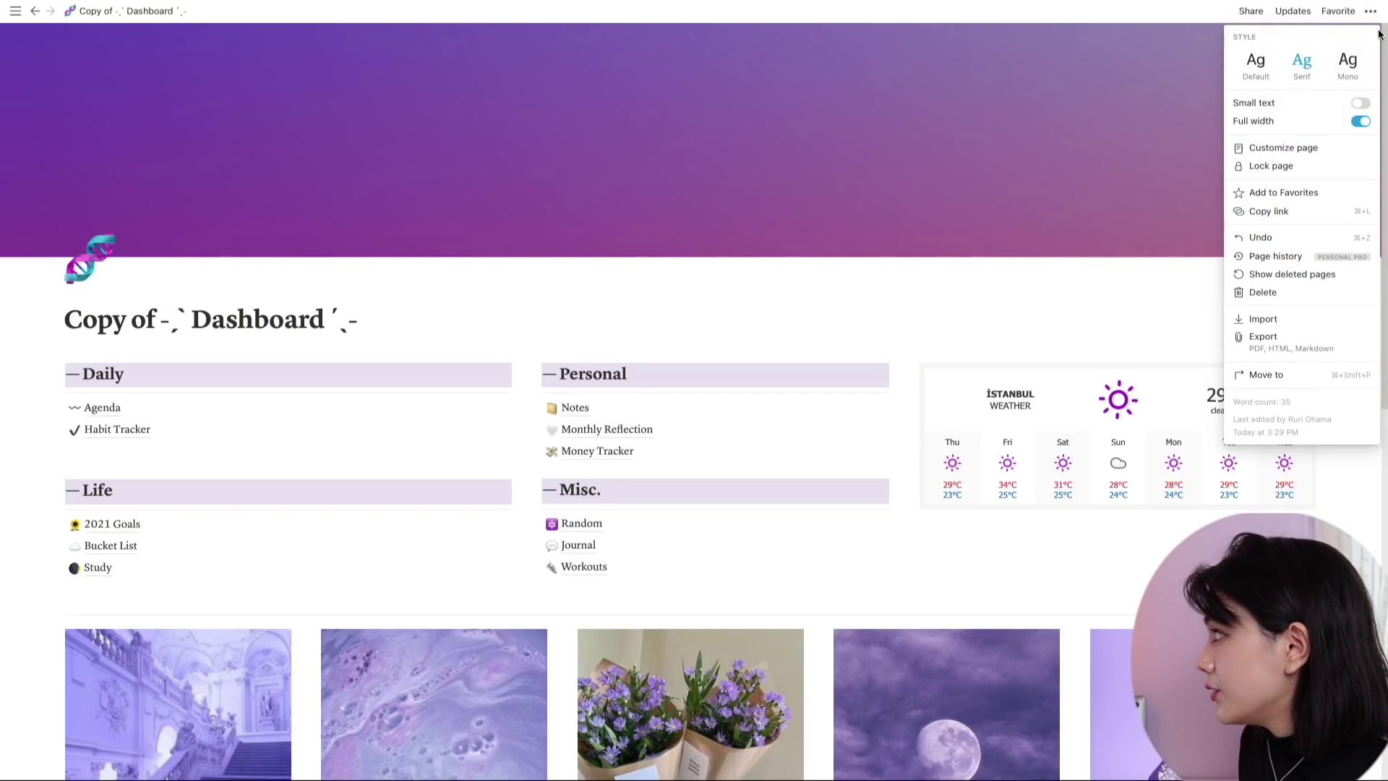
click(1261, 62)
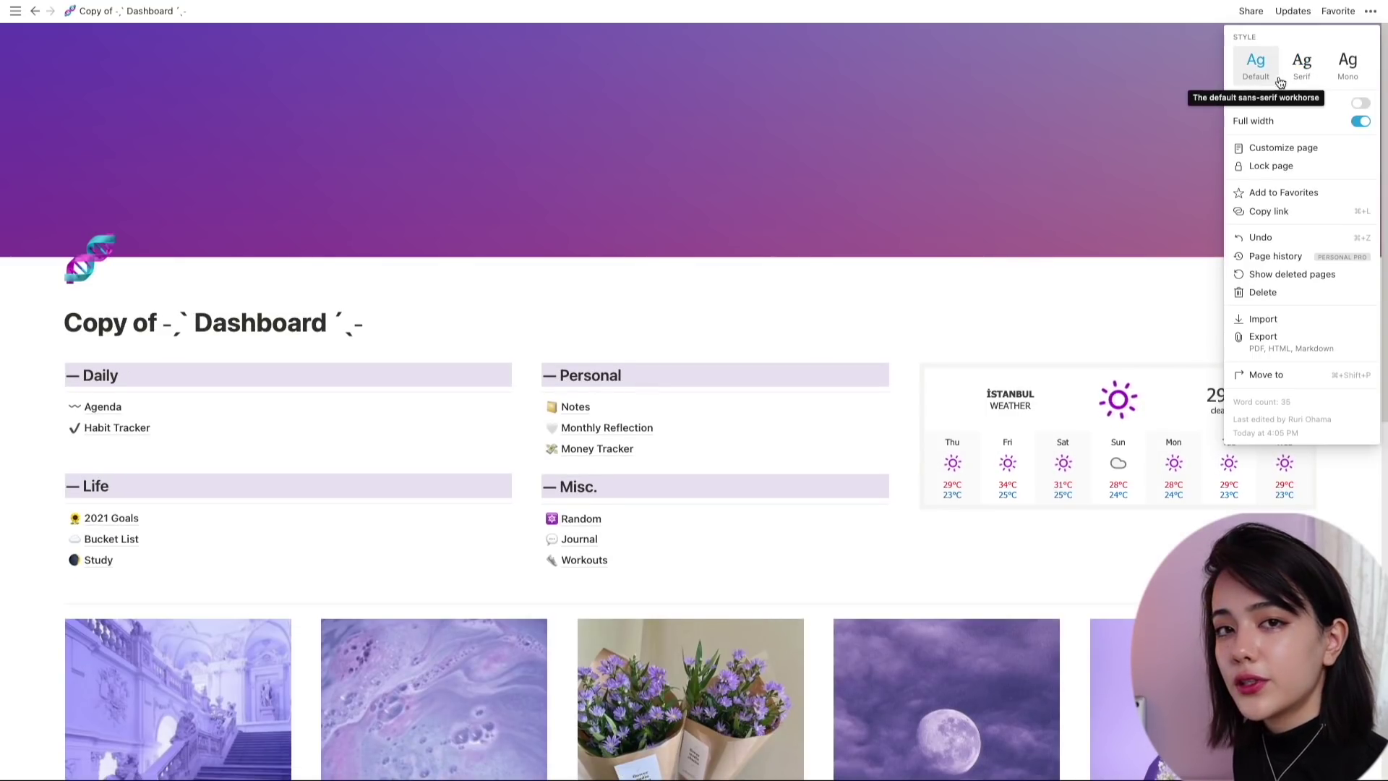
click(1290, 81)
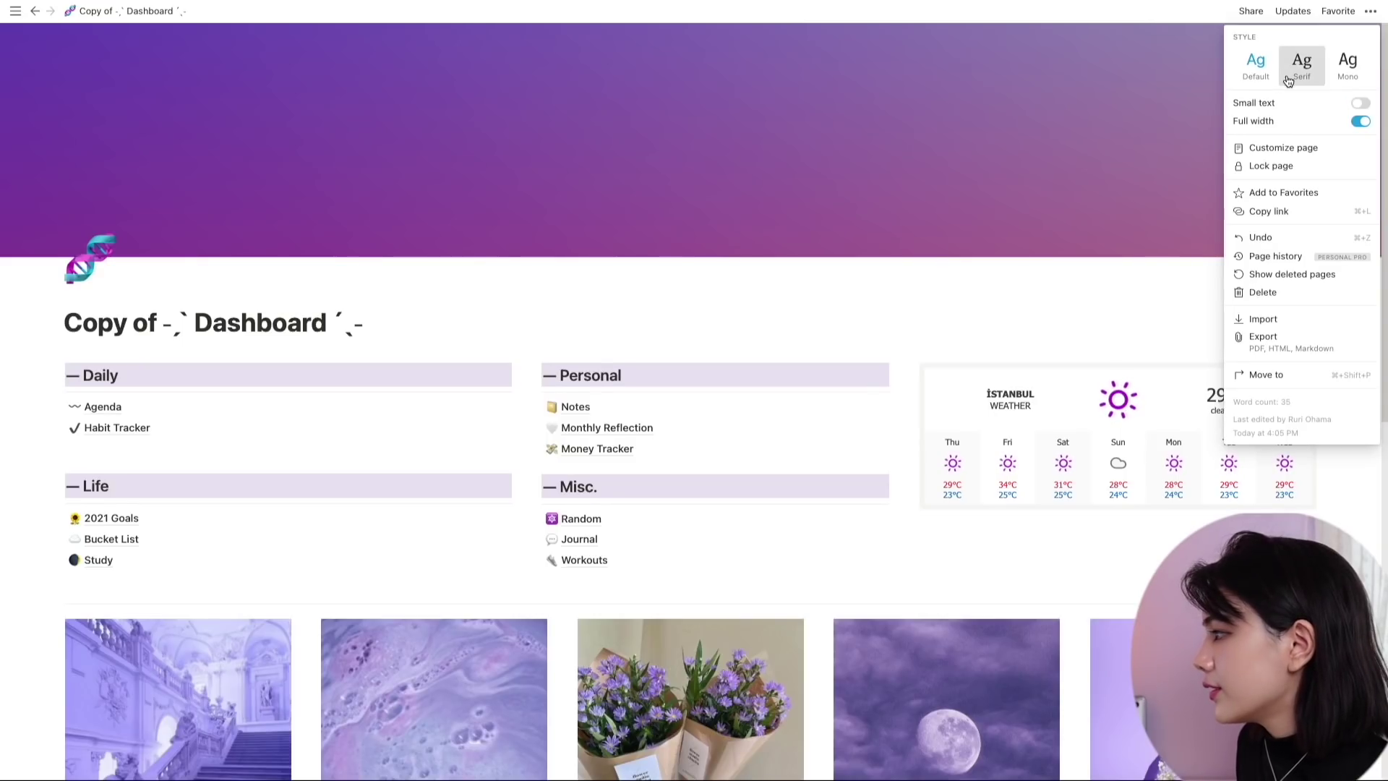
click(1357, 75)
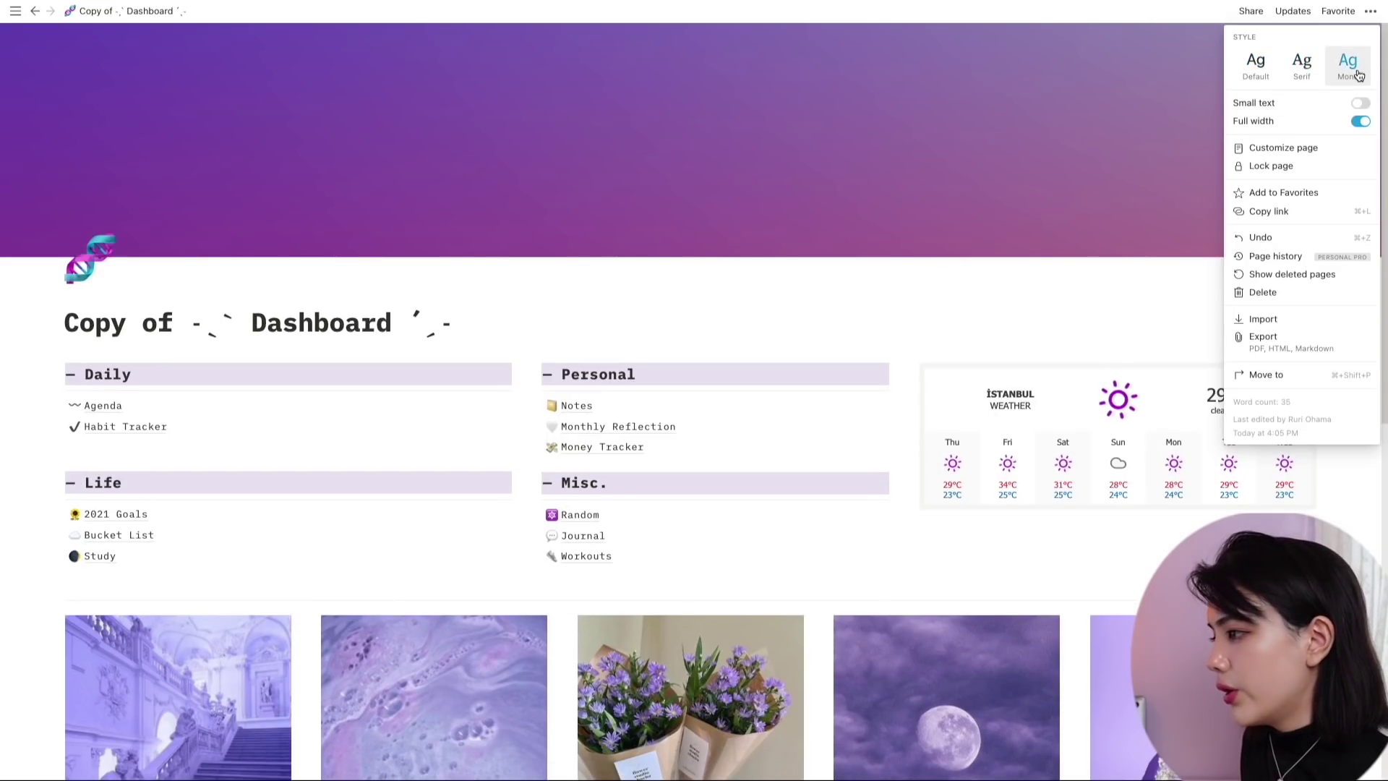
click(1302, 69)
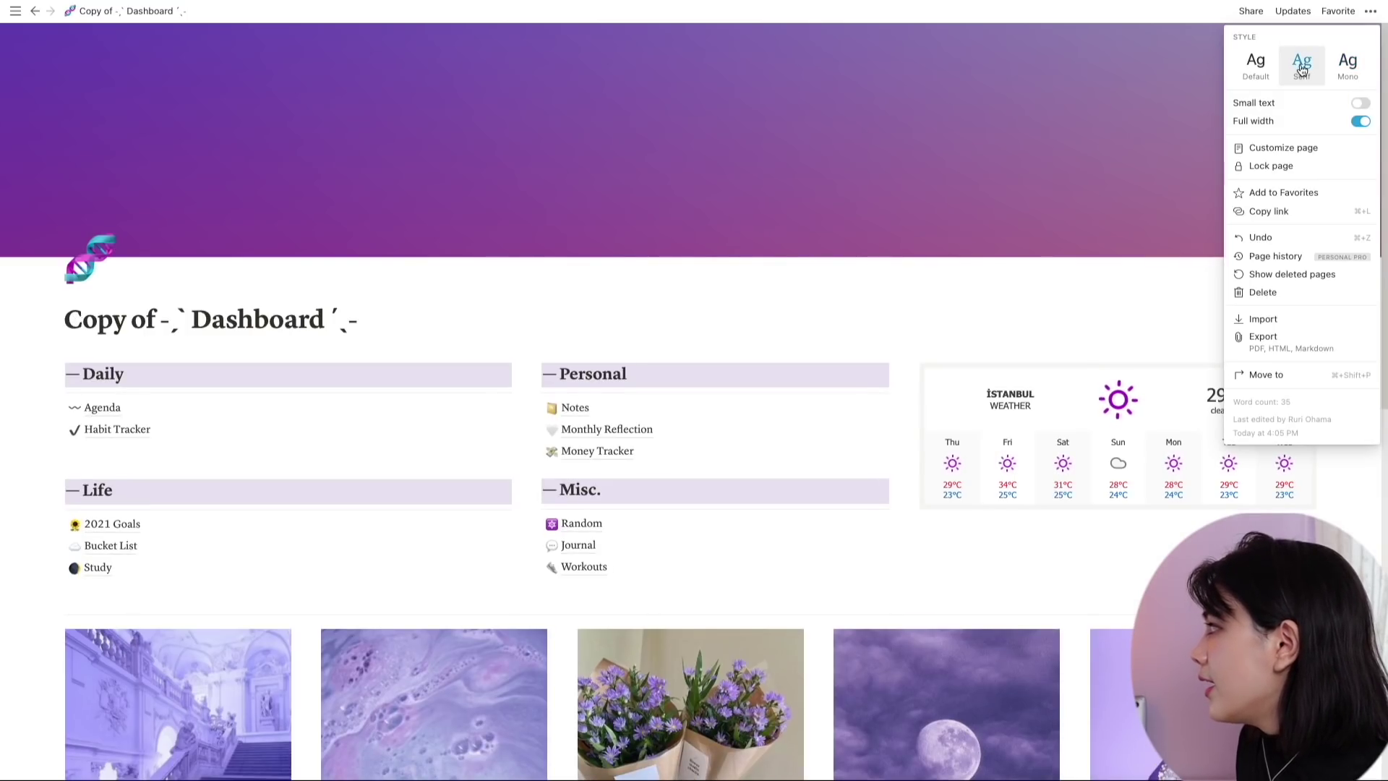
Step: Turn the dashboard's Full width setting off and back on, and close the page options
click(1362, 122)
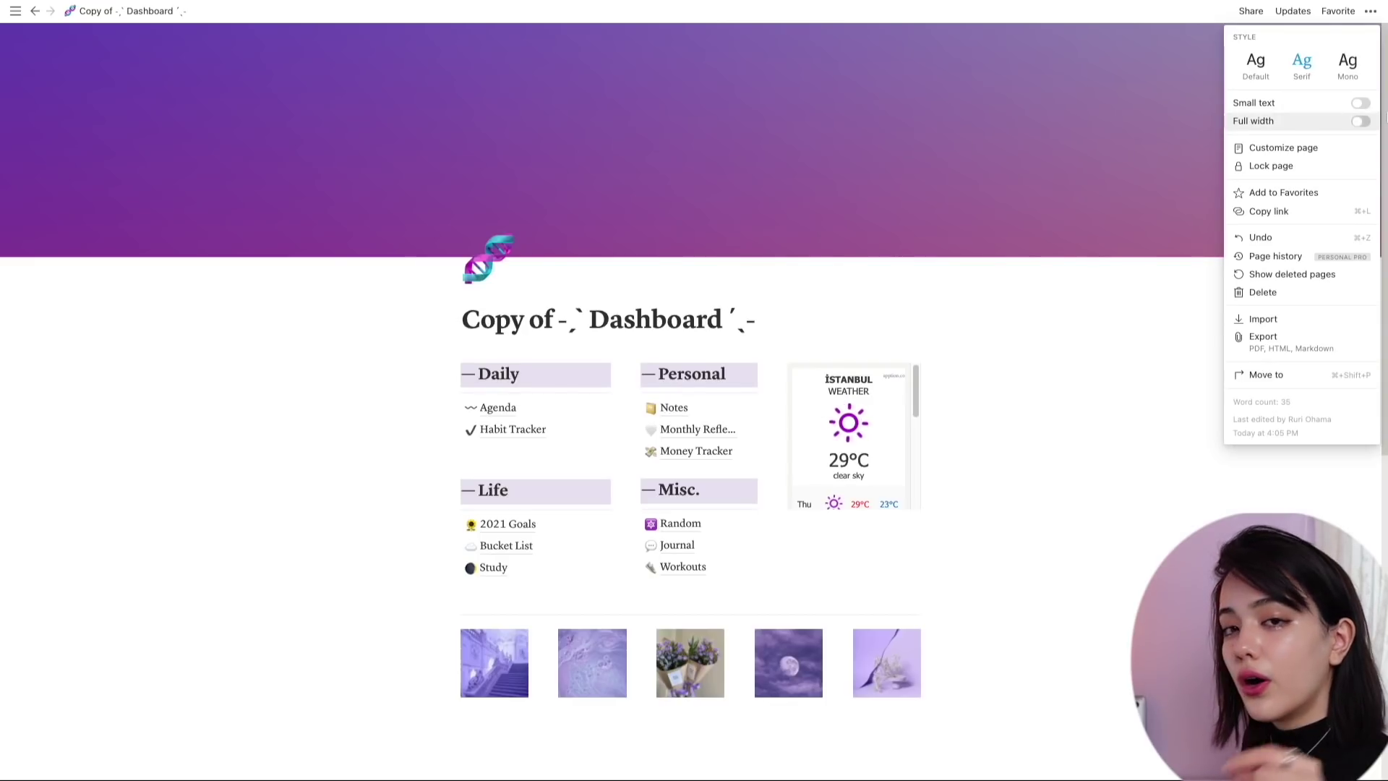
click(1359, 122)
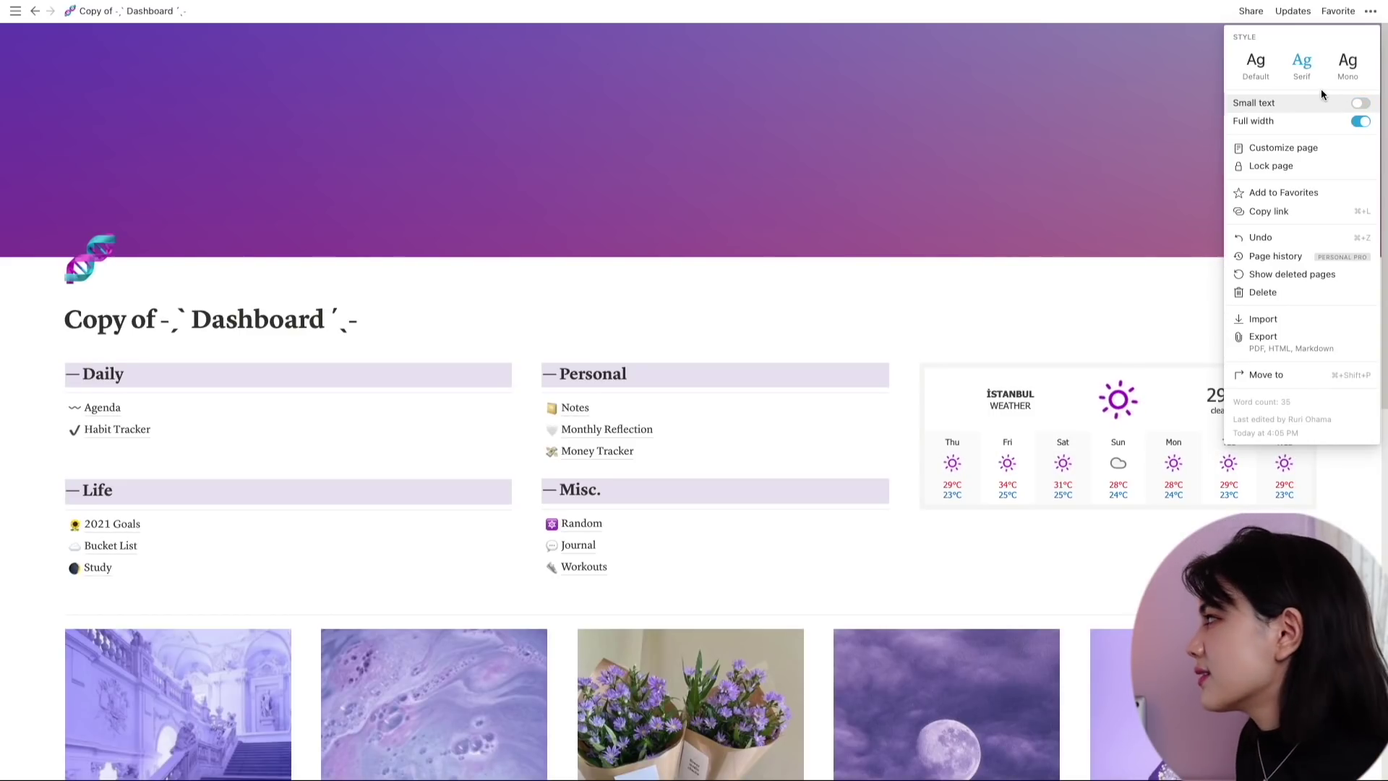
click(155, 390)
Step: Open the available actions for the purple staircase image in the dashboard's picture row
scroll(155, 390, down, 2)
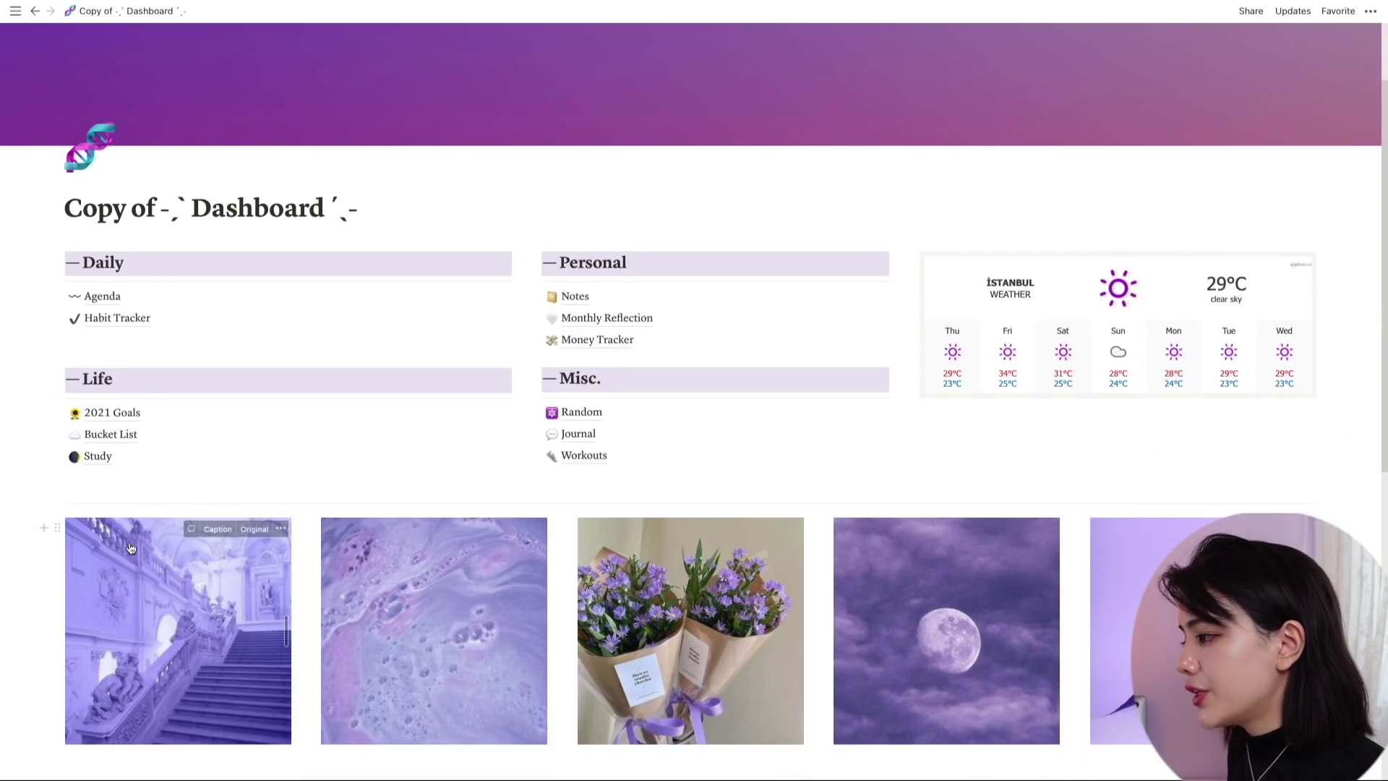
click(281, 529)
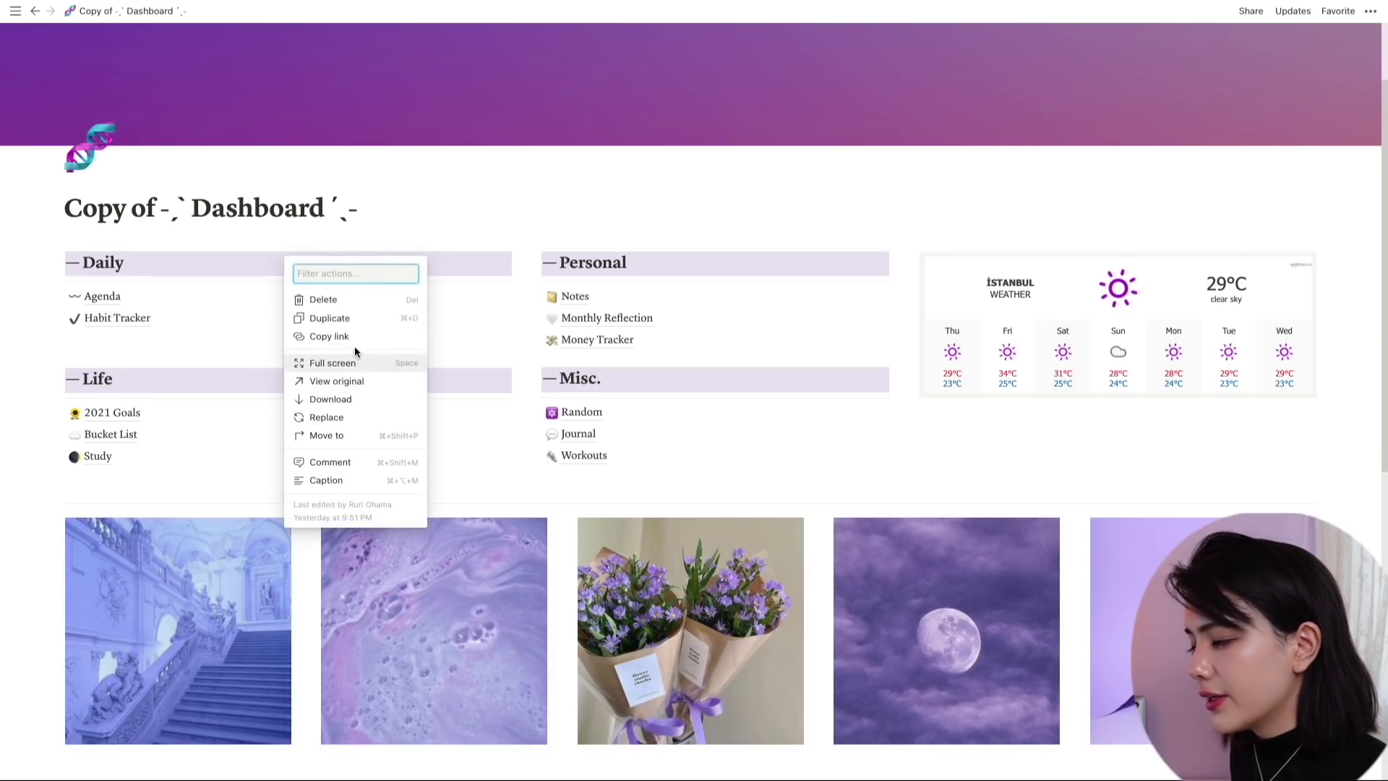